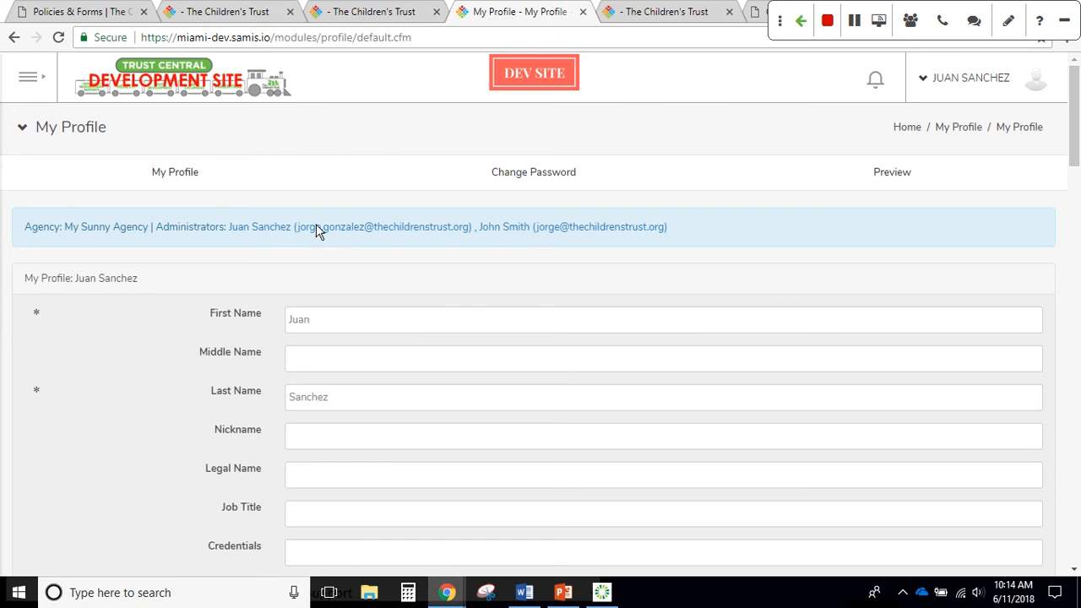
Open Agency Admin's Users list and scroll through all 16 agency users
{"action": "left_click", "coordinate": [27, 77]}
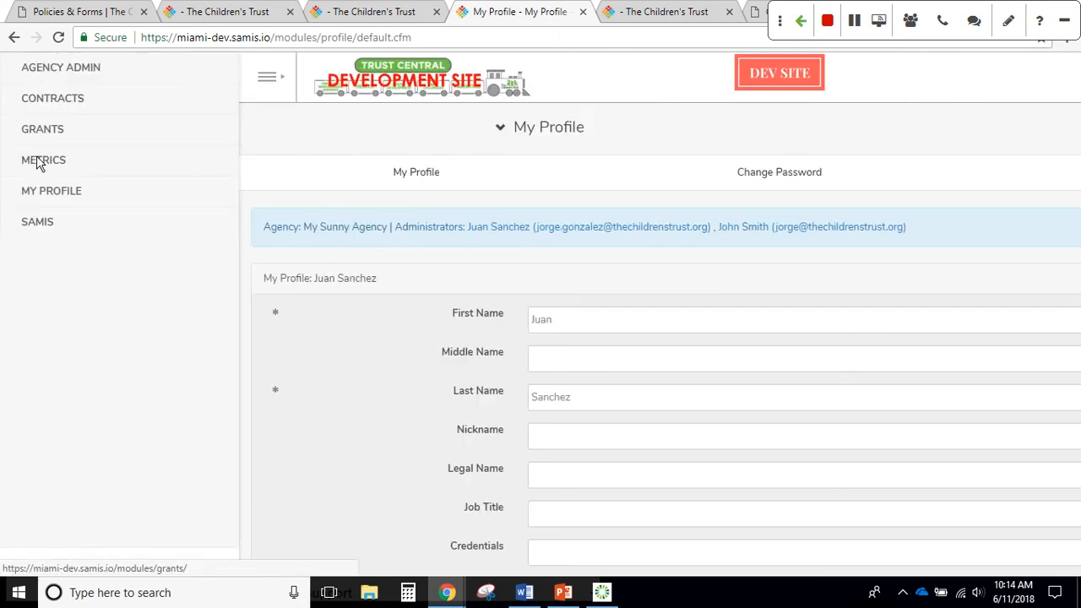
{"action": "left_click", "coordinate": [68, 72]}
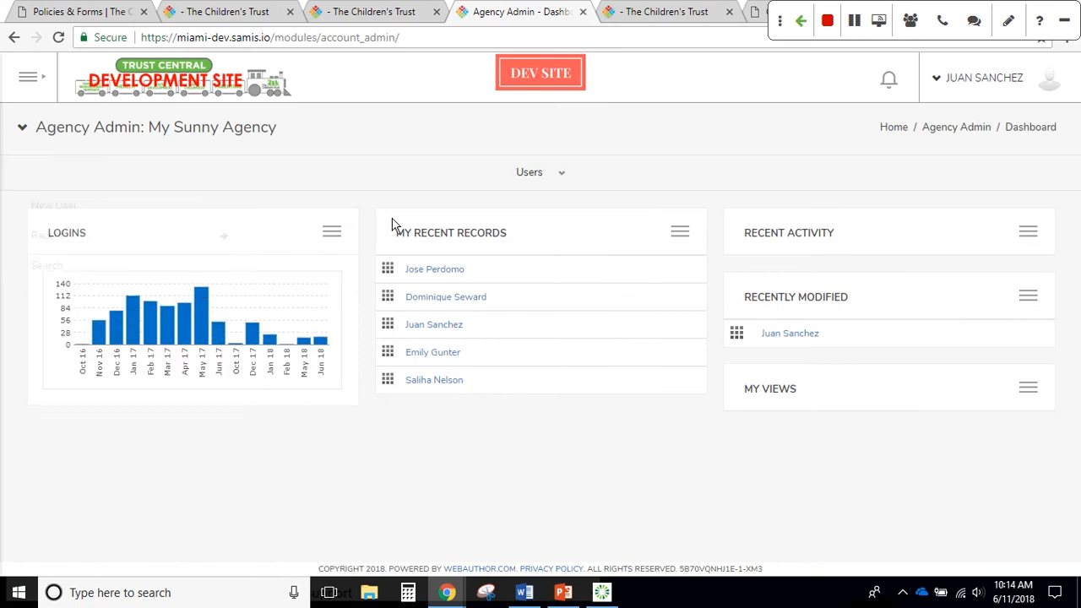
{"action": "mouse_move", "coordinate": [523, 171]}
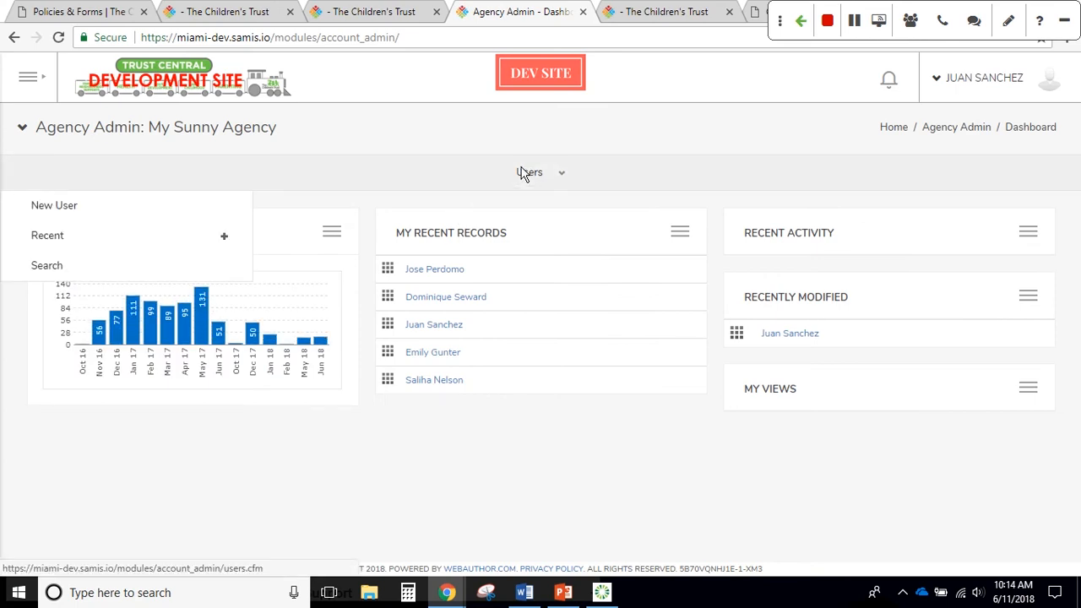
{"action": "left_click", "coordinate": [523, 172]}
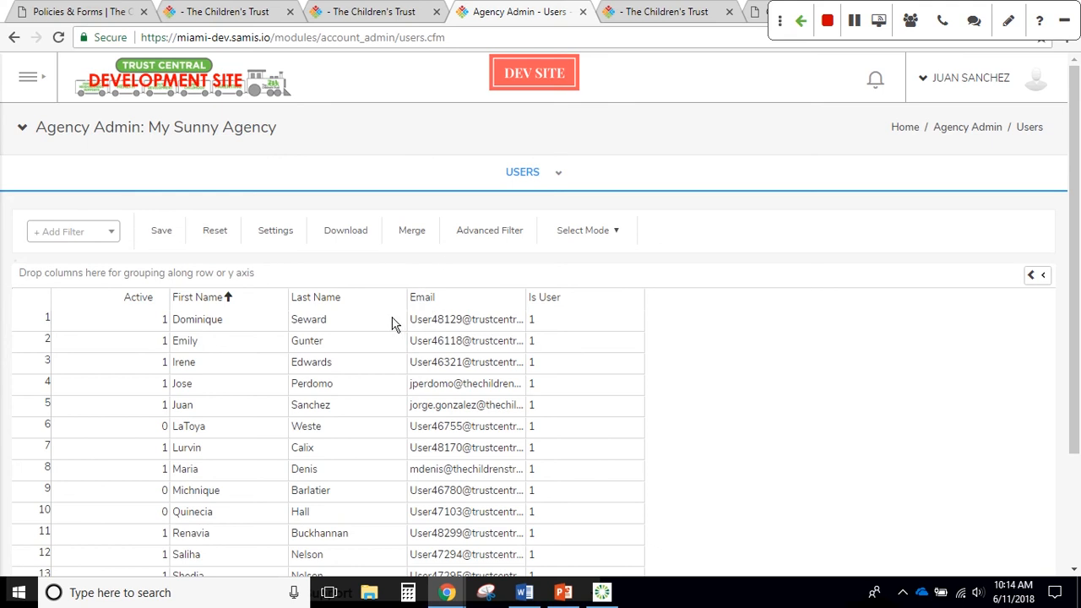
{"action": "scroll", "coordinate": [393, 324], "scroll_direction": "down", "scroll_amount": 1}
{"action": "scroll", "coordinate": [393, 323], "scroll_direction": "down", "scroll_amount": 1}
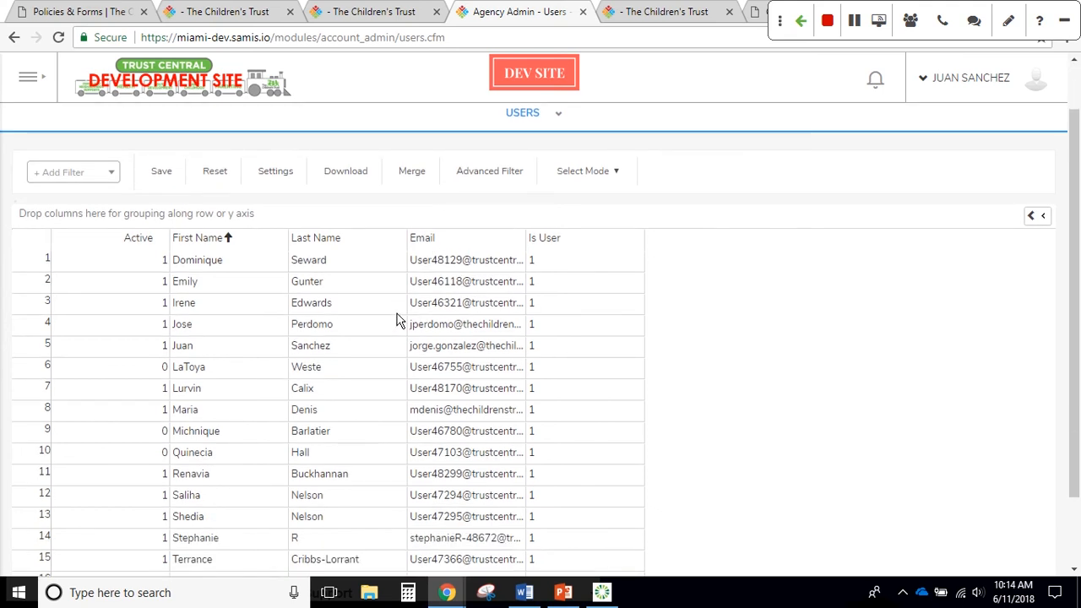
{"action": "scroll", "coordinate": [389, 328], "scroll_direction": "down", "scroll_amount": 1}
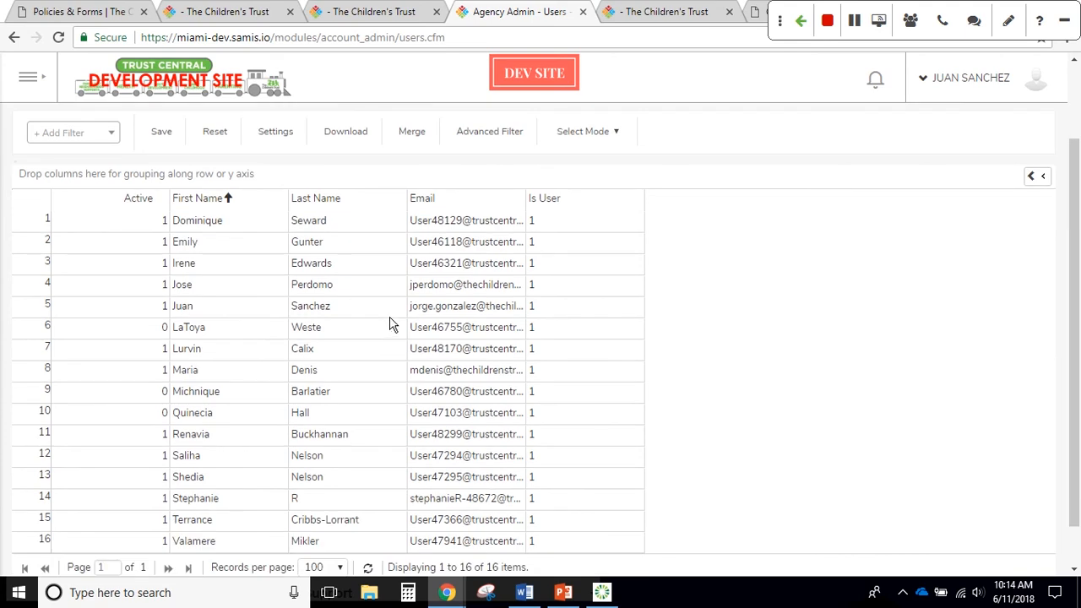
{"action": "scroll", "coordinate": [390, 324], "scroll_direction": "down", "scroll_amount": 2}
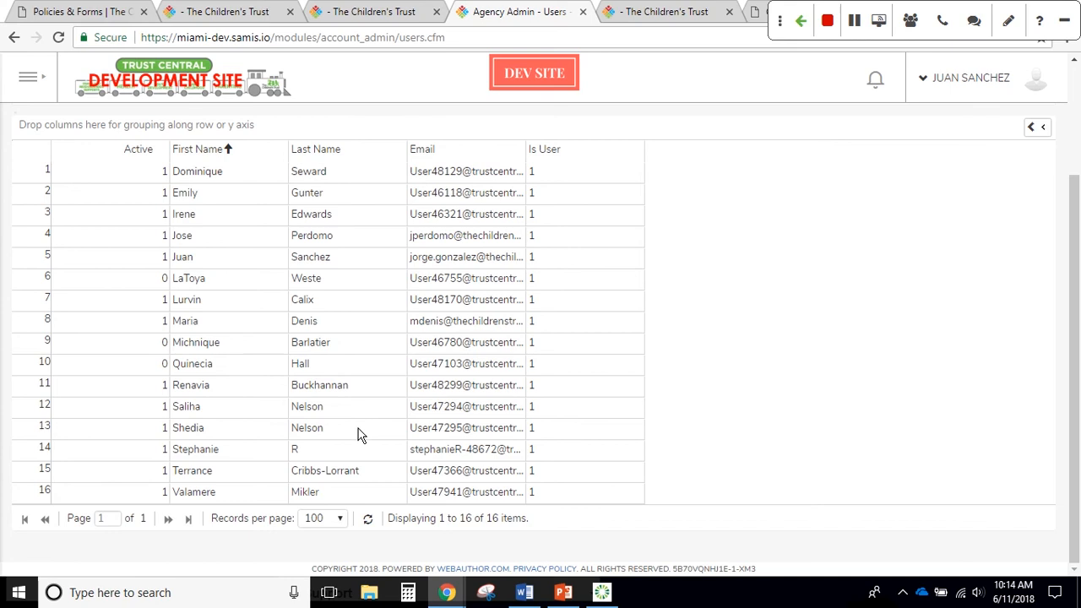
Open the row-13 user's details and switch the record into Modify mode
{"action": "left_click", "coordinate": [356, 437]}
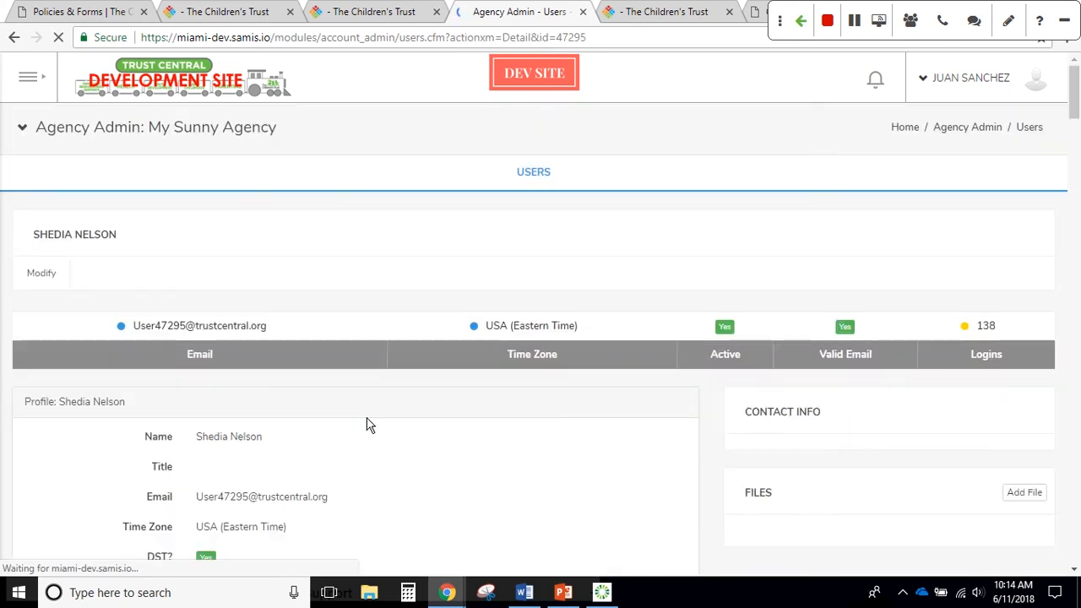
{"action": "scroll", "coordinate": [411, 332], "scroll_direction": "down", "scroll_amount": 1}
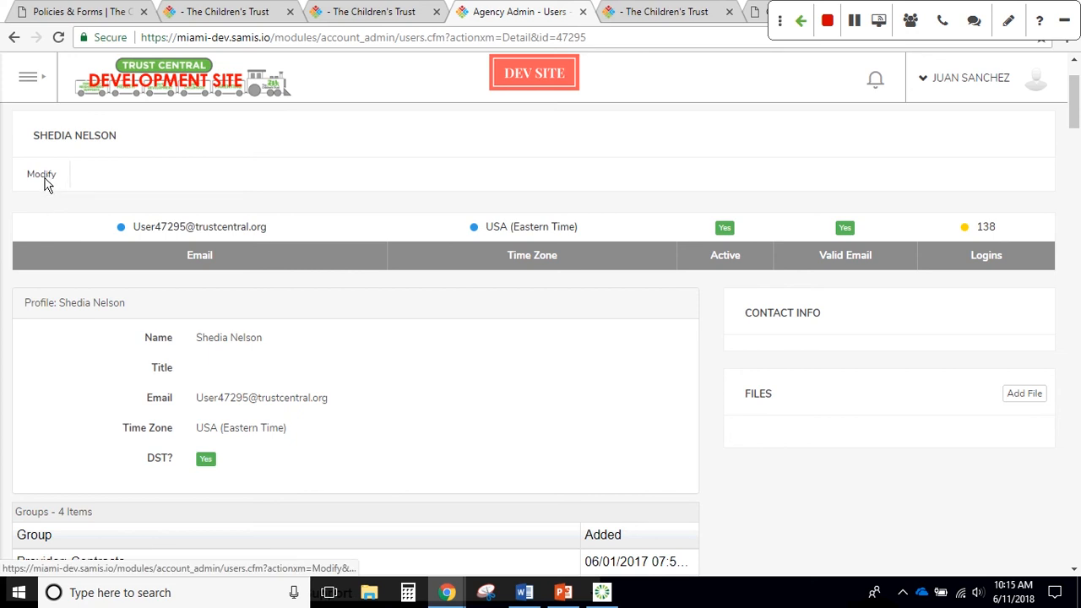
{"action": "left_click", "coordinate": [44, 179]}
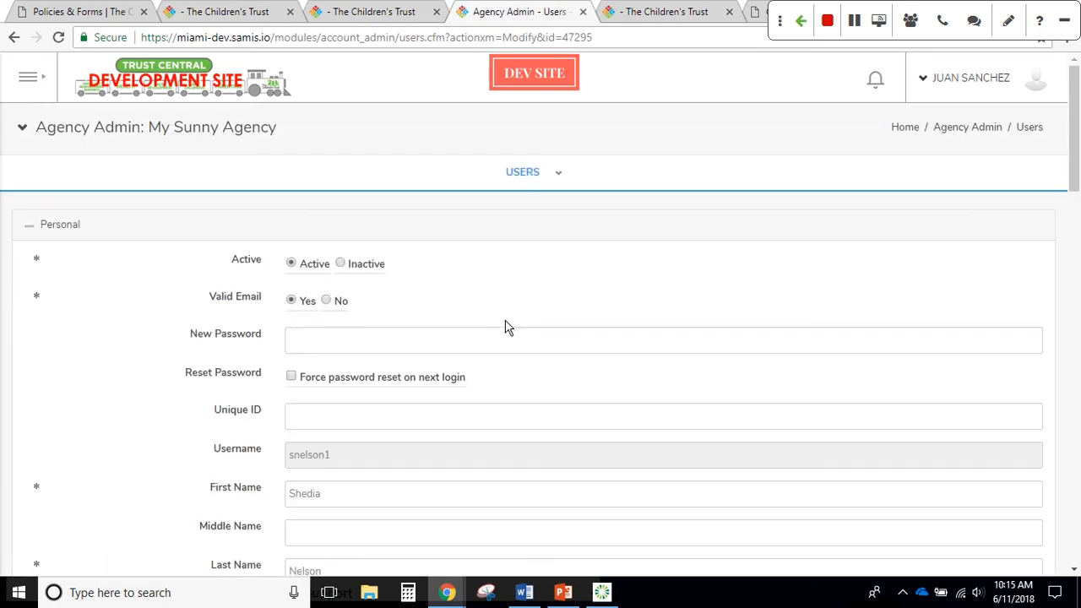
{"action": "scroll", "coordinate": [509, 322], "scroll_direction": "down", "scroll_amount": 1}
{"action": "scroll", "coordinate": [517, 324], "scroll_direction": "down", "scroll_amount": 1}
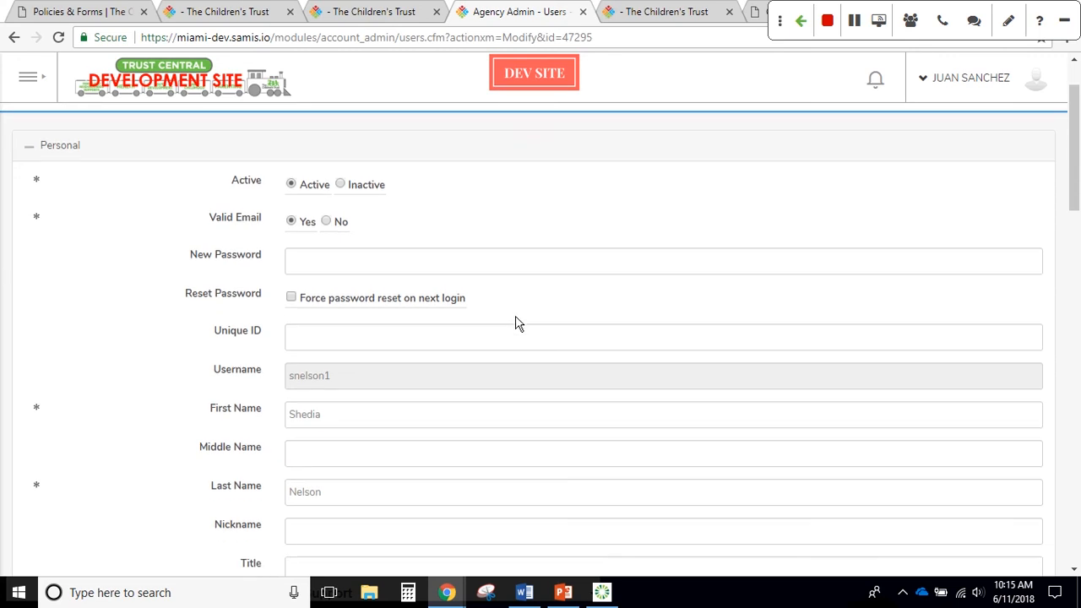
{"action": "scroll", "coordinate": [517, 325], "scroll_direction": "down", "scroll_amount": 1}
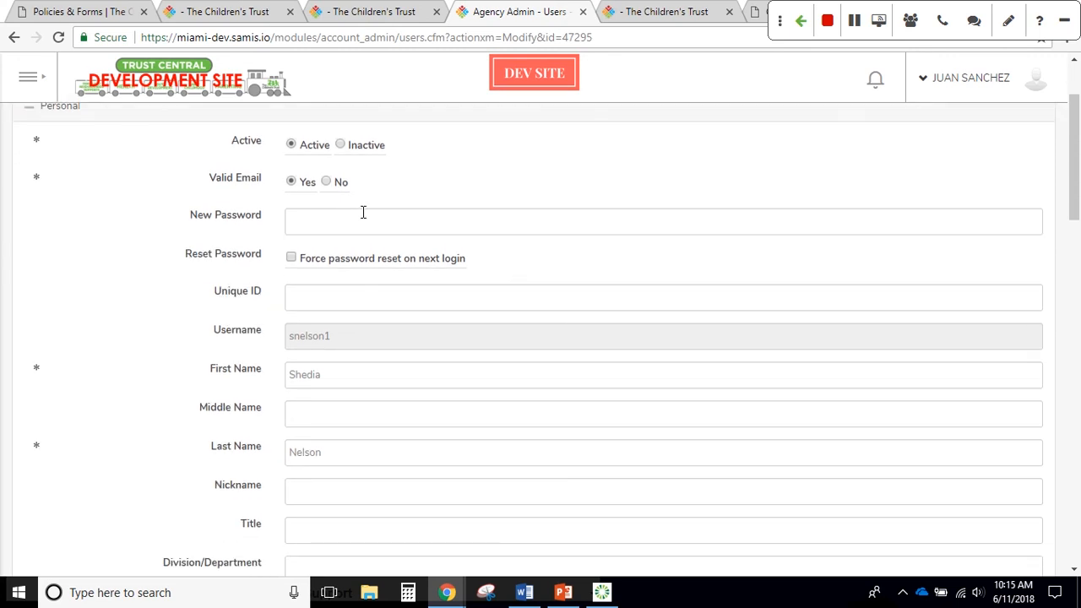
{"action": "scroll", "coordinate": [536, 318], "scroll_direction": "down", "scroll_amount": 5}
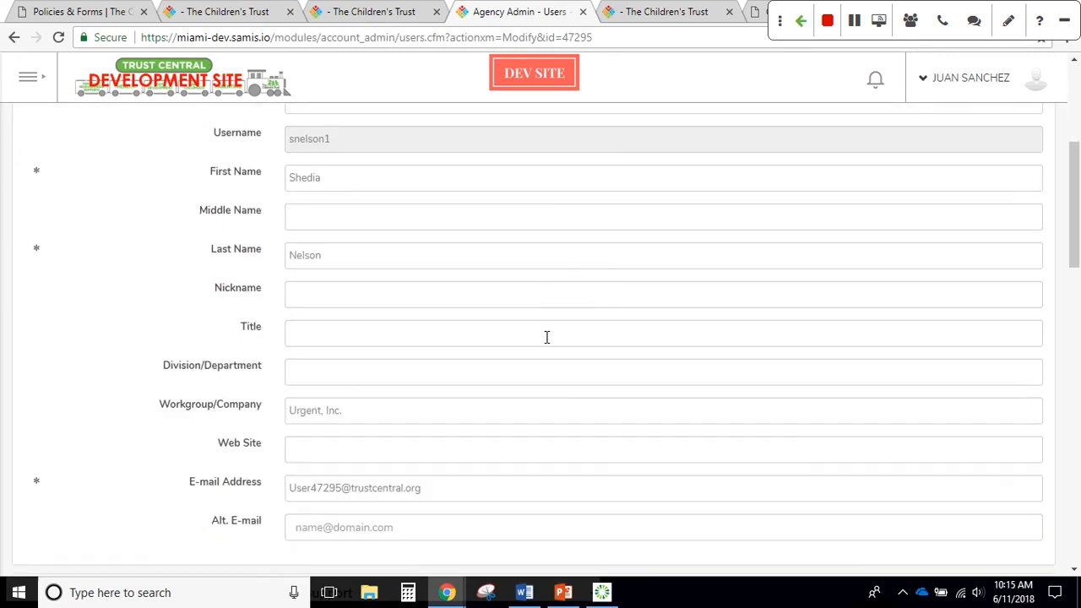
{"action": "scroll", "coordinate": [546, 337], "scroll_direction": "down", "scroll_amount": 10}
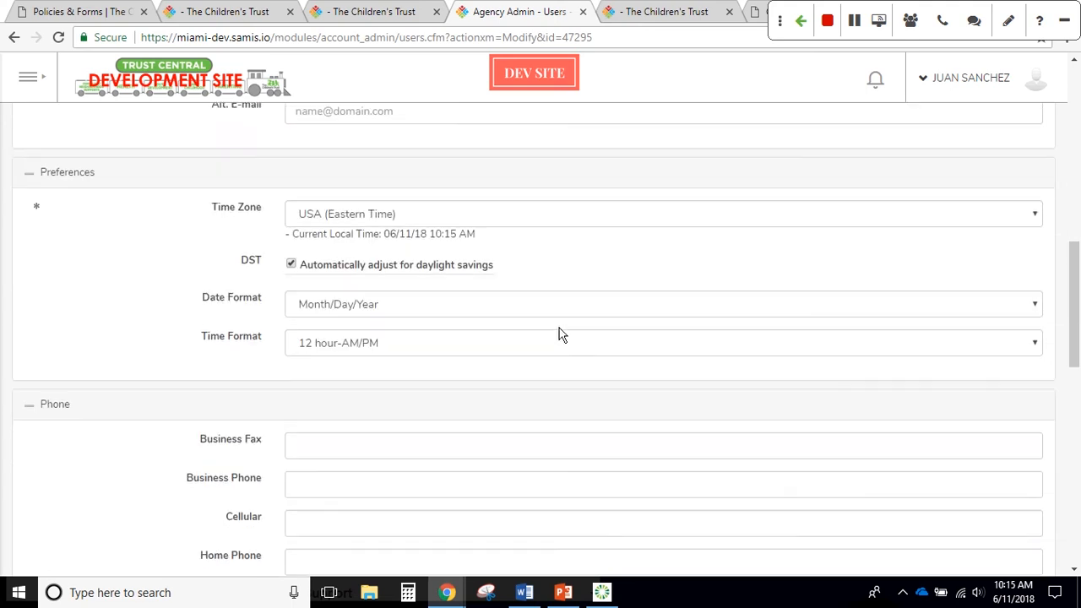
{"action": "scroll", "coordinate": [559, 329], "scroll_direction": "down", "scroll_amount": 5}
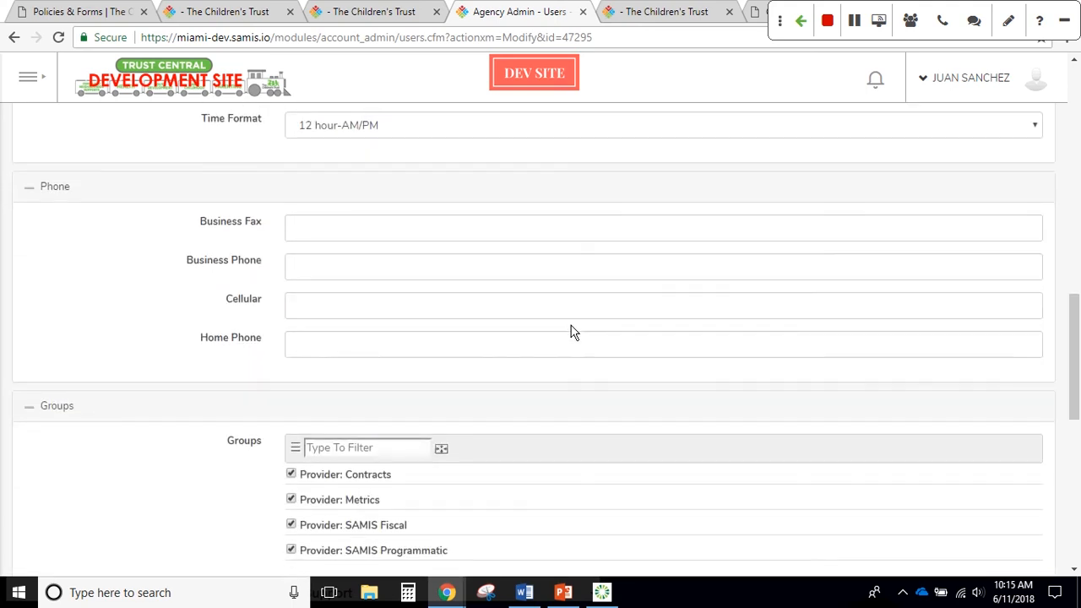
{"action": "scroll", "coordinate": [568, 334], "scroll_direction": "down", "scroll_amount": 5}
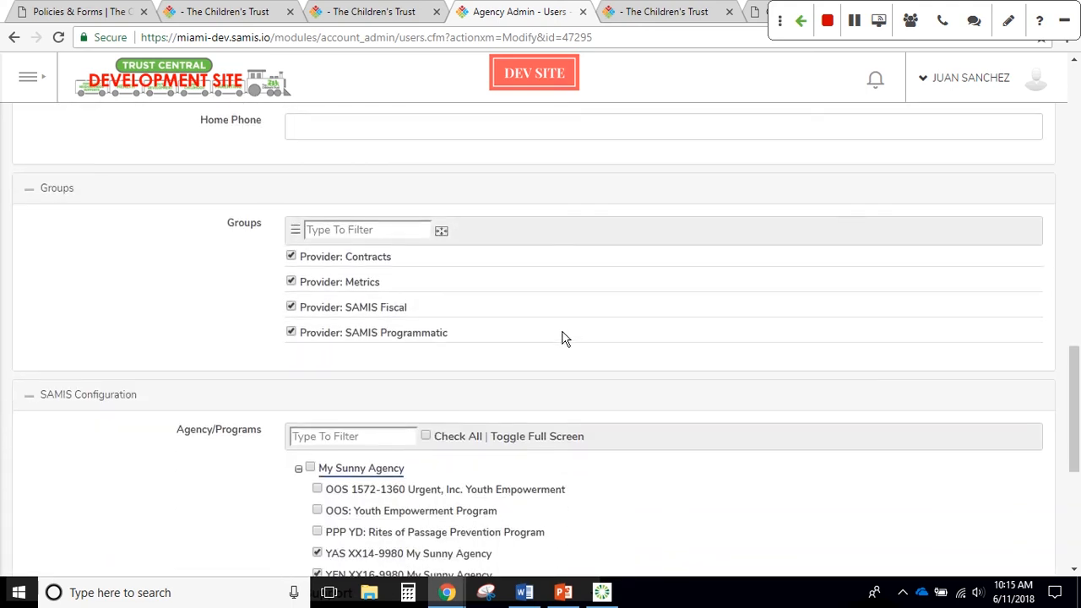
{"action": "scroll", "coordinate": [565, 337], "scroll_direction": "down", "scroll_amount": 2}
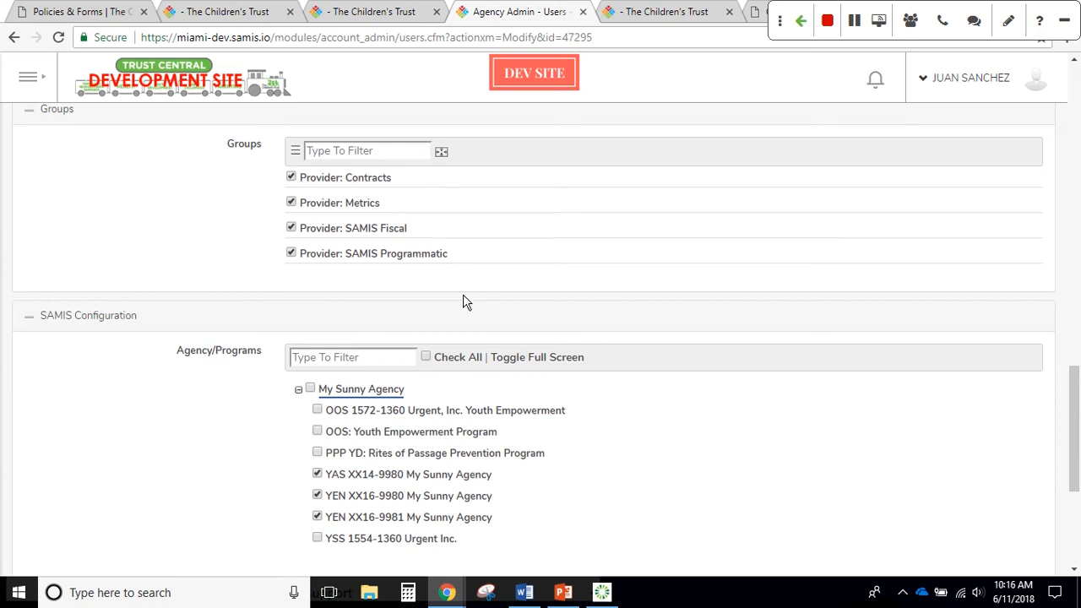
Assign PPP YD: Rites of Passage Prevention Program, keep YAS XX14-9980 ticked, and save the user
{"action": "scroll", "coordinate": [458, 295], "scroll_direction": "down", "scroll_amount": 1}
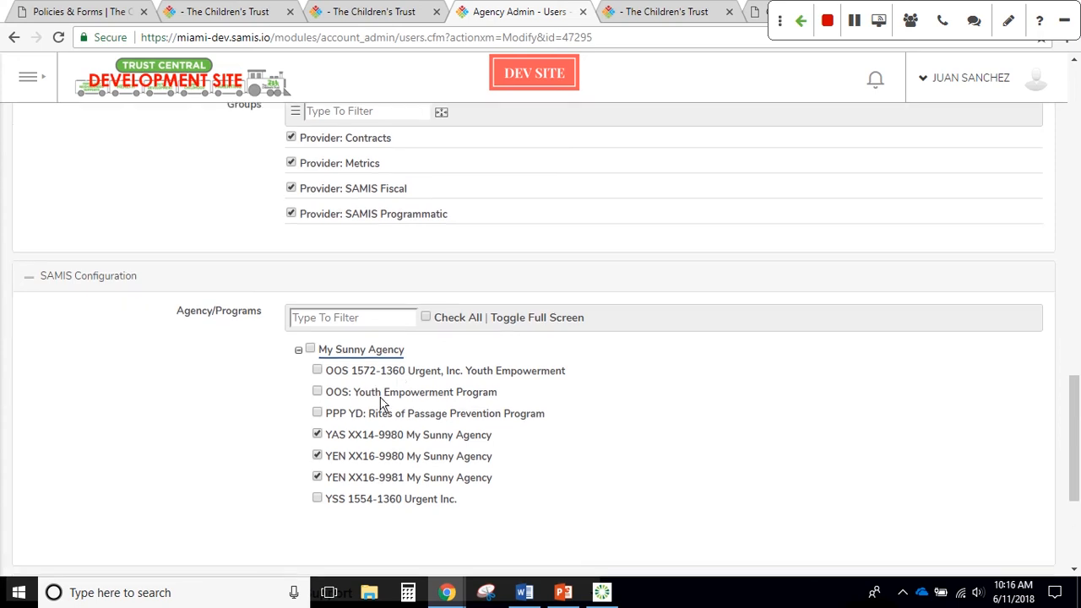
{"action": "left_click", "coordinate": [317, 435]}
{"action": "left_click", "coordinate": [317, 436]}
{"action": "left_click", "coordinate": [315, 477]}
{"action": "left_click", "coordinate": [317, 413]}
{"action": "left_click", "coordinate": [318, 435]}
{"action": "scroll", "coordinate": [375, 431], "scroll_direction": "down", "scroll_amount": 3}
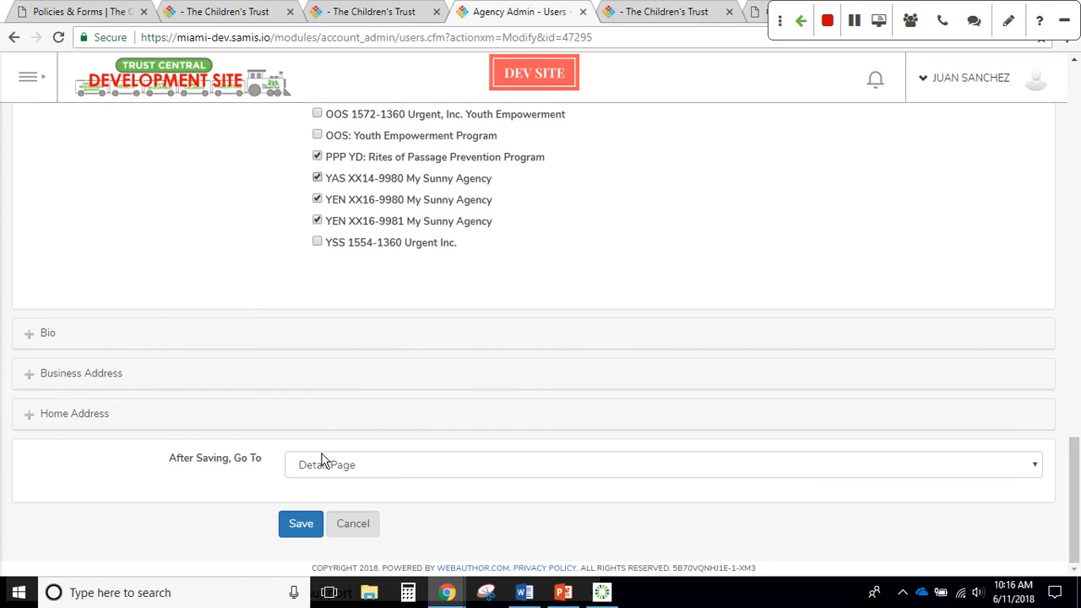
{"action": "left_click", "coordinate": [296, 521]}
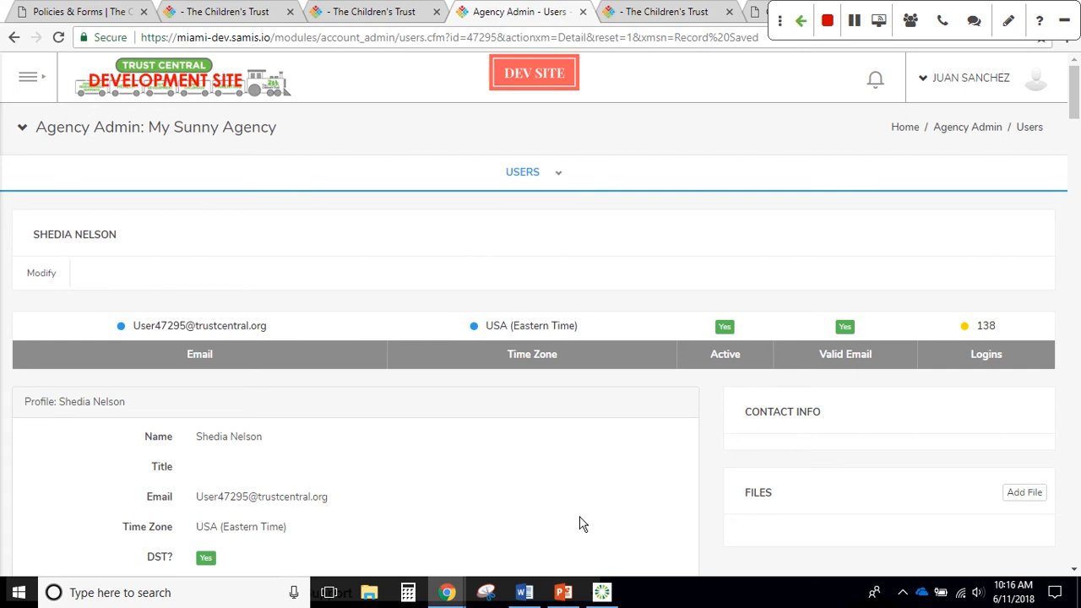
Bring the PowerPoint training deck forward at slide 6, Creating & Submitting a Budget
{"action": "mouse_move", "coordinate": [572, 596]}
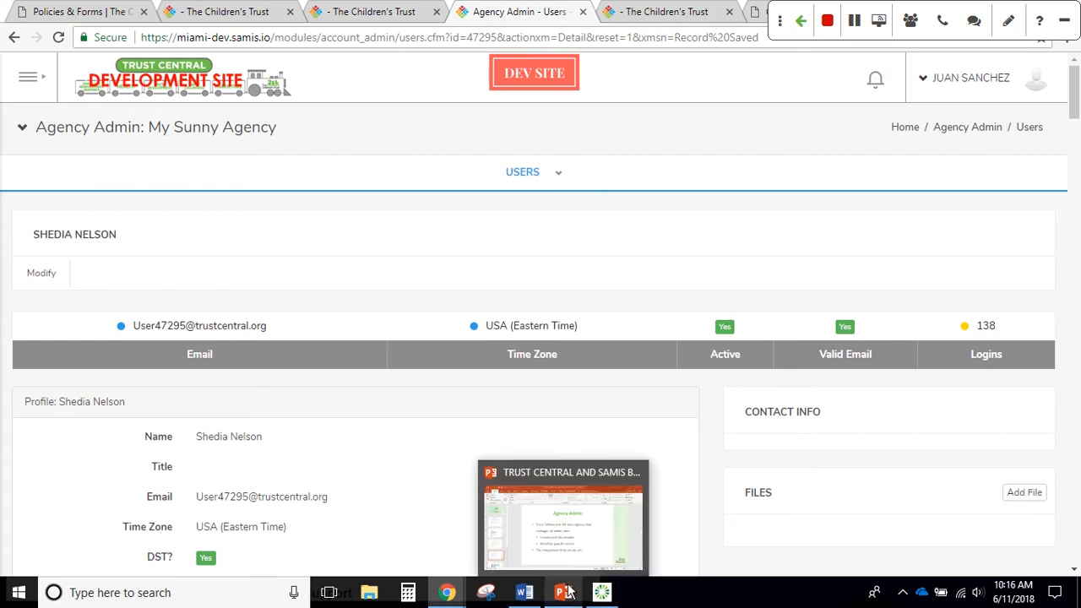
{"action": "left_click", "coordinate": [563, 551]}
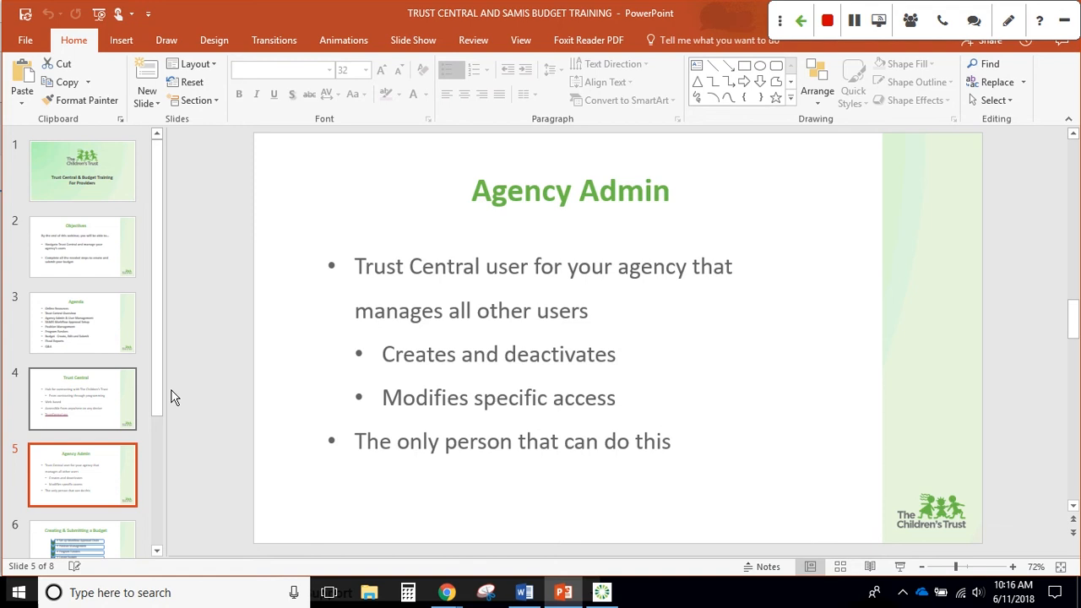
{"action": "scroll", "coordinate": [113, 408], "scroll_direction": "down", "scroll_amount": 1}
{"action": "left_click", "coordinate": [98, 511]}
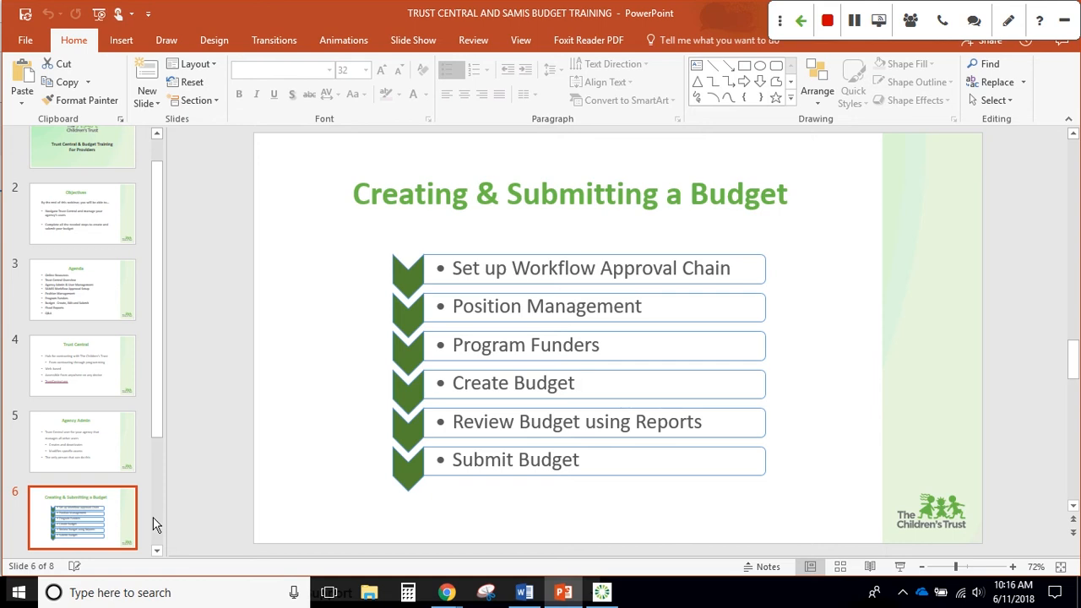
Present the Creating & Submitting a Budget slide full screen, then return to the browser
{"action": "left_click", "coordinate": [899, 566]}
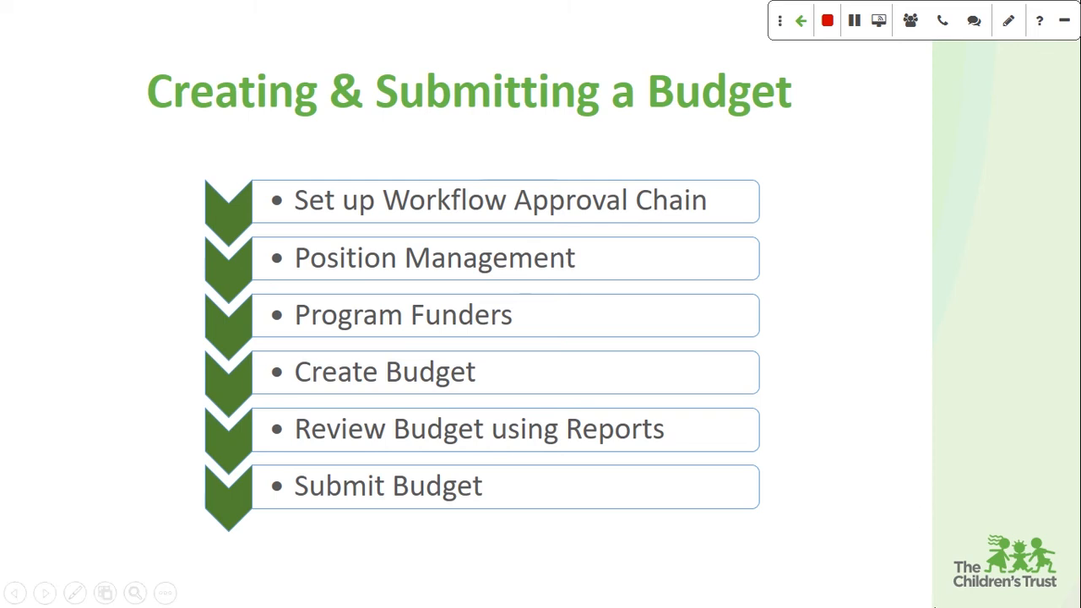
{"action": "key", "text": "Escape"}
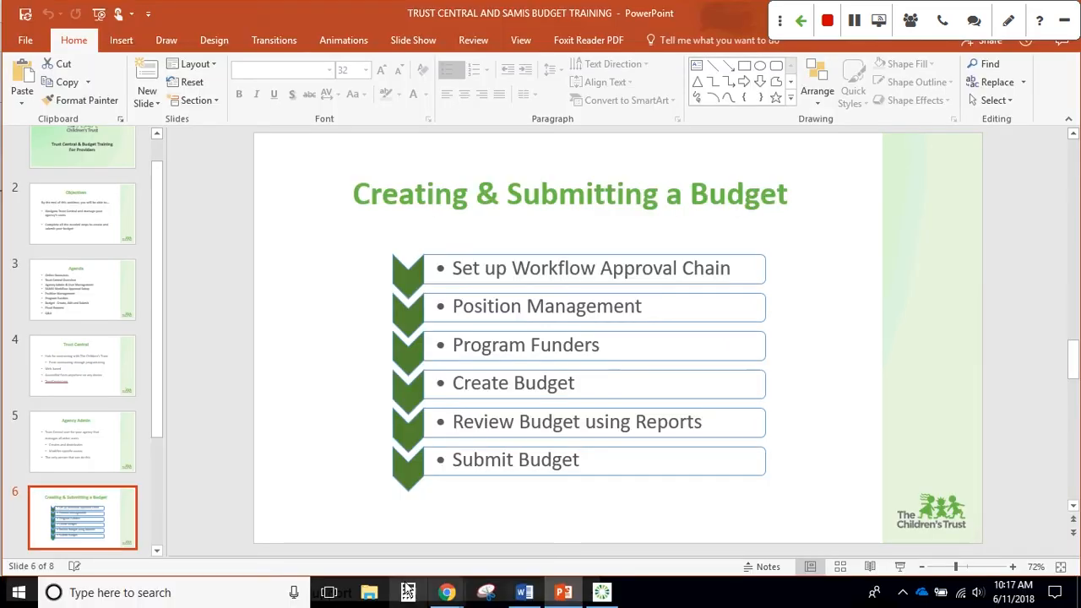
{"action": "mouse_move", "coordinate": [445, 594]}
{"action": "left_click", "coordinate": [439, 565]}
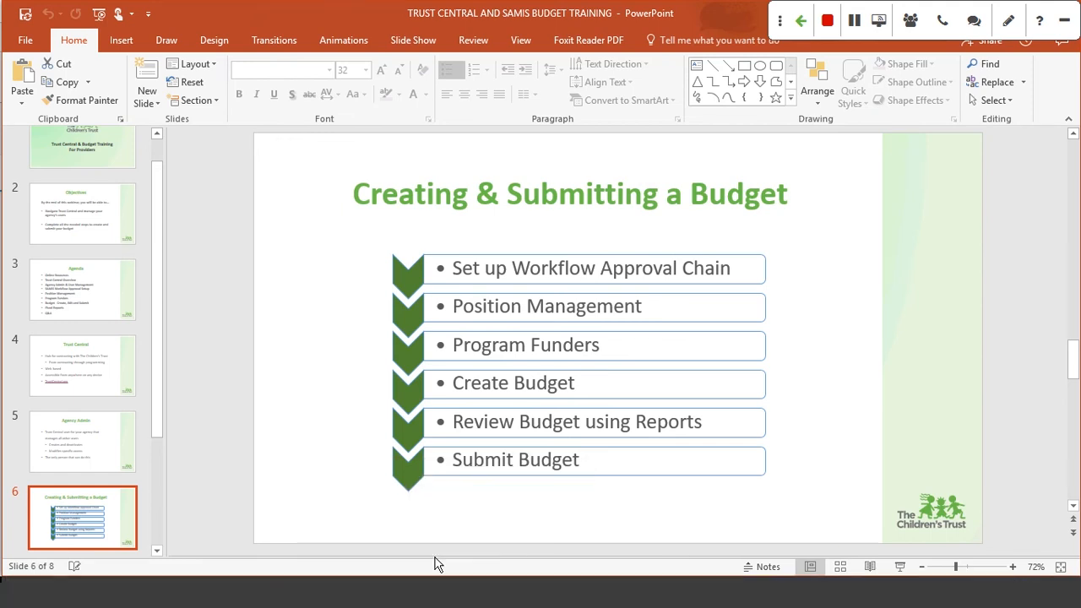
Switch to the Trust Central stage portal welcome page and scroll down to its module tiles
{"action": "left_click", "coordinate": [355, 13]}
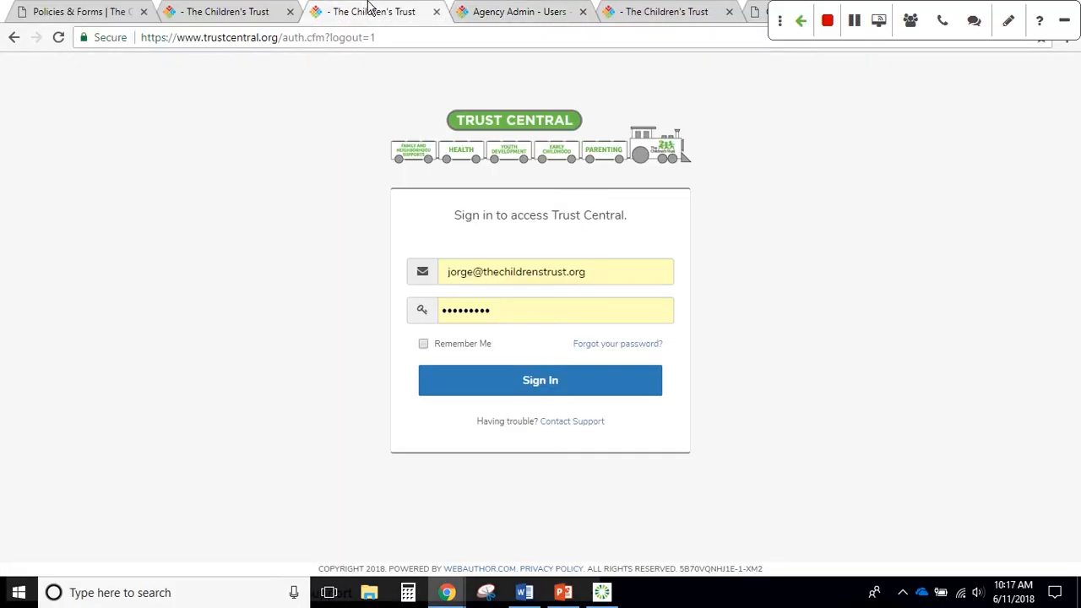
{"action": "left_click", "coordinate": [526, 8]}
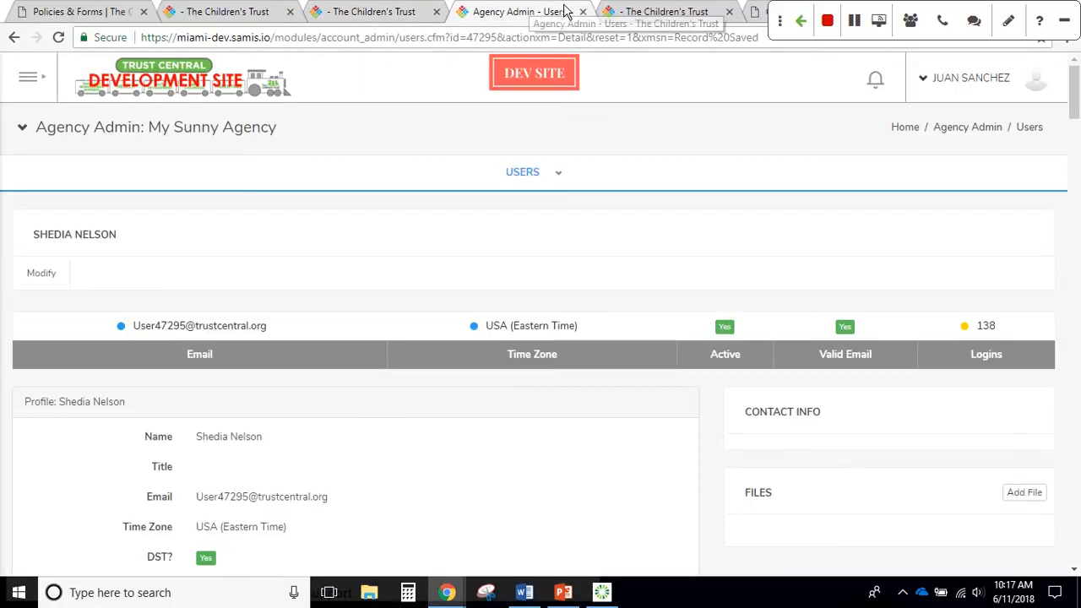
{"action": "left_click", "coordinate": [655, 13]}
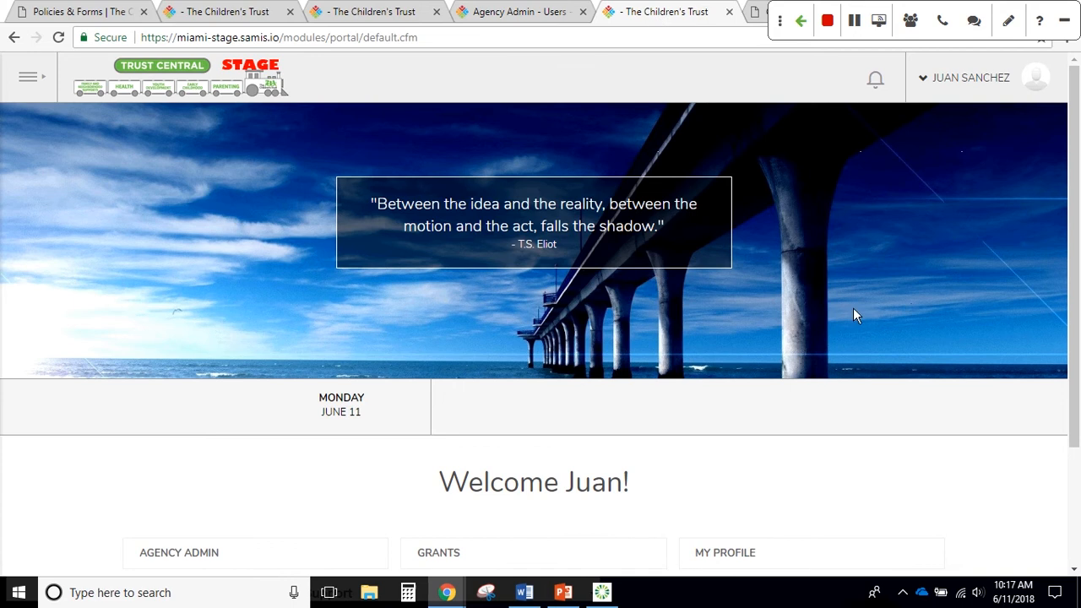
{"action": "scroll", "coordinate": [853, 309], "scroll_direction": "down", "scroll_amount": 1}
{"action": "scroll", "coordinate": [740, 477], "scroll_direction": "down", "scroll_amount": 2}
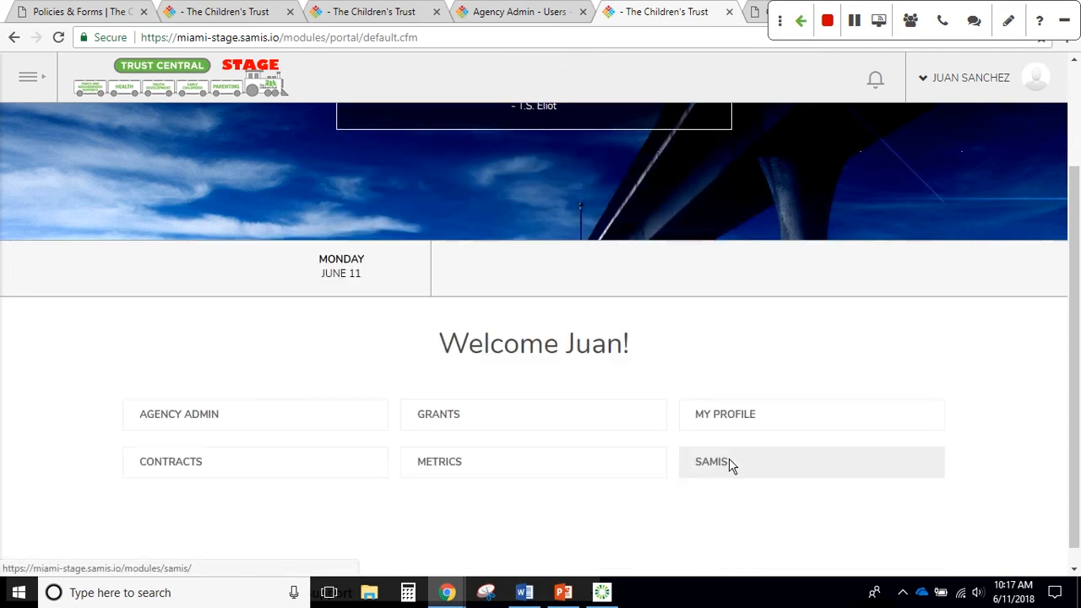
Open the SAMIS dashboard and look over its Programs, Cases, Participants, Fiscal and Reports menus
{"action": "left_click", "coordinate": [731, 465]}
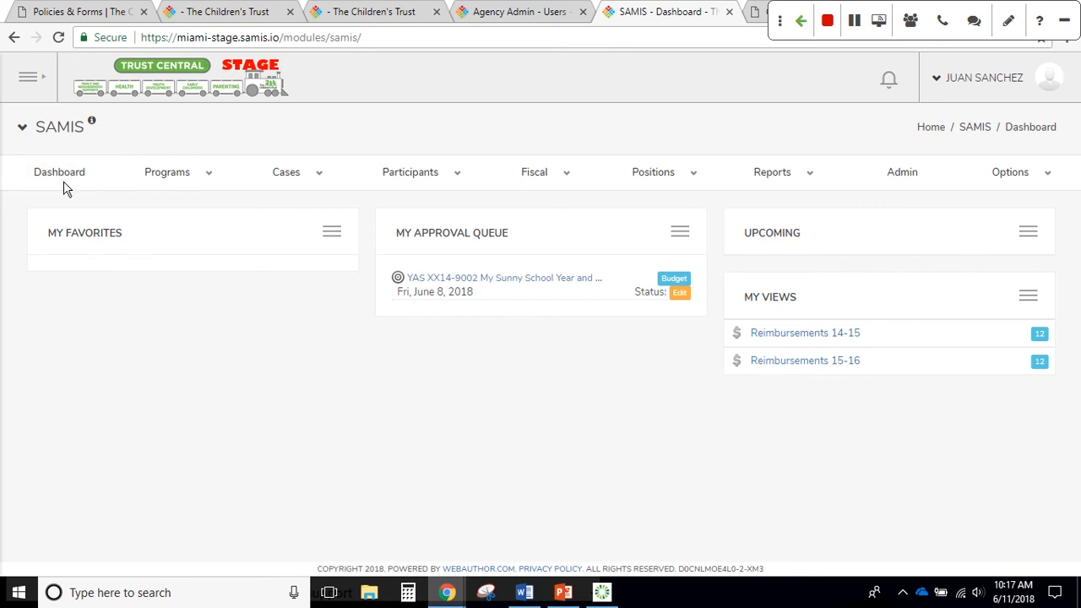
{"action": "mouse_move", "coordinate": [166, 182]}
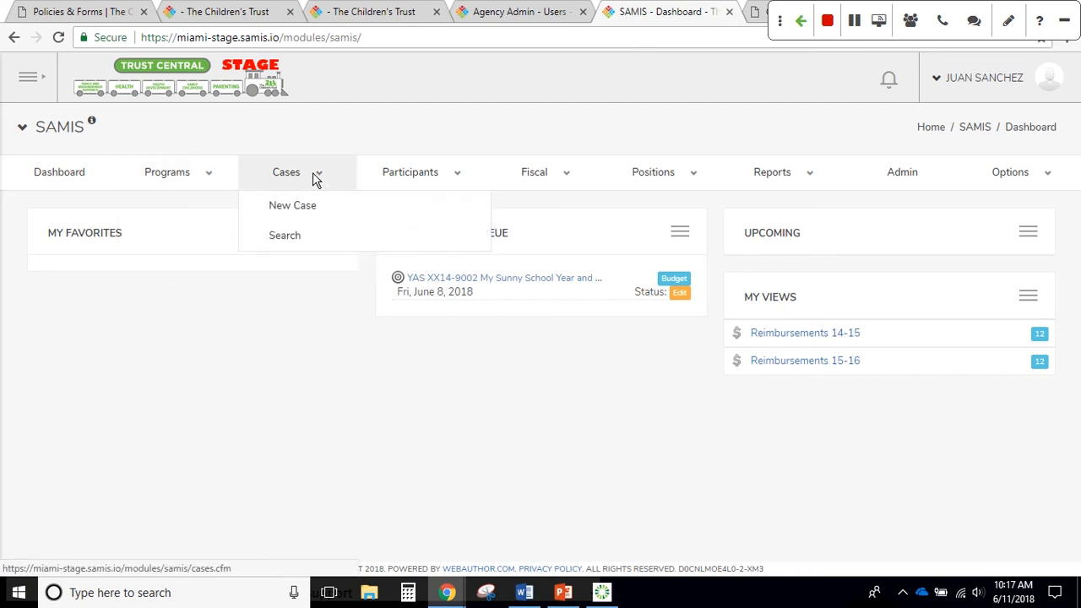
{"action": "mouse_move", "coordinate": [390, 181]}
{"action": "mouse_move", "coordinate": [535, 174]}
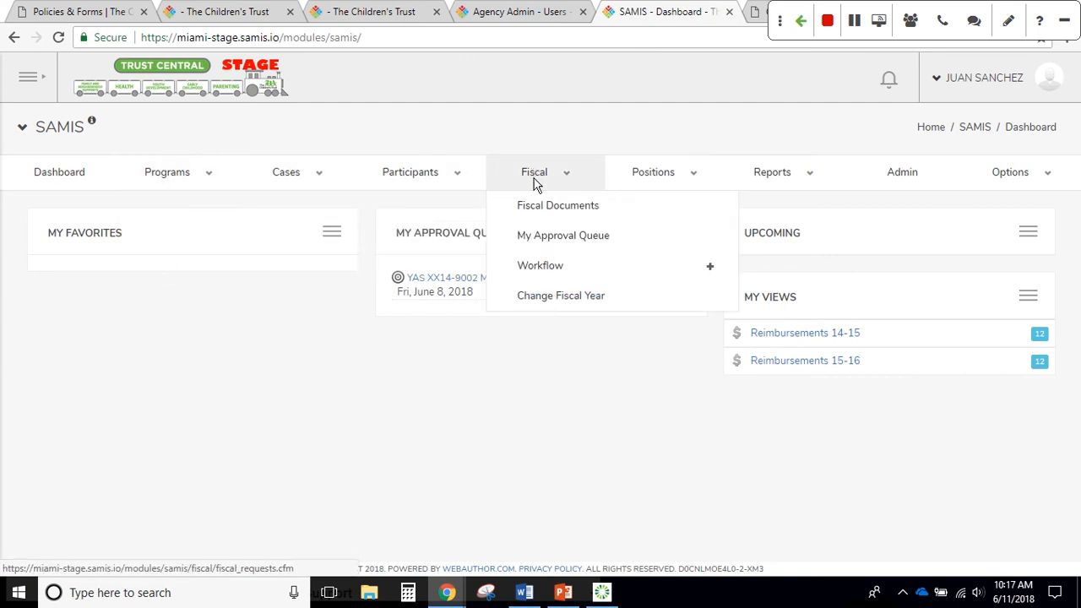
{"action": "mouse_move", "coordinate": [785, 177]}
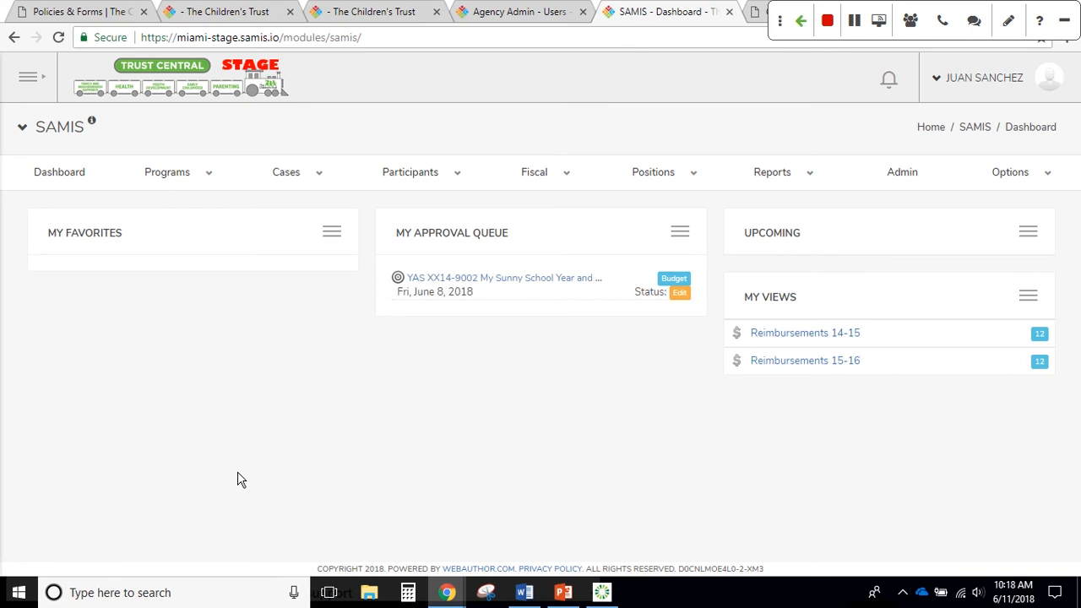
{"action": "mouse_move", "coordinate": [533, 173]}
{"action": "mouse_move", "coordinate": [564, 180]}
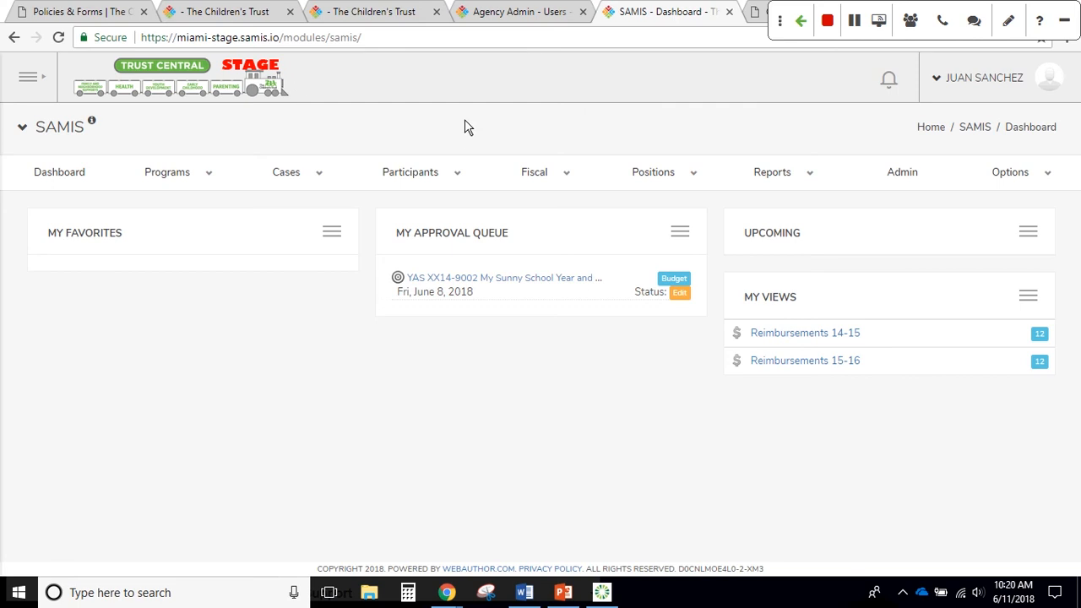
{"action": "left_click", "coordinate": [562, 174]}
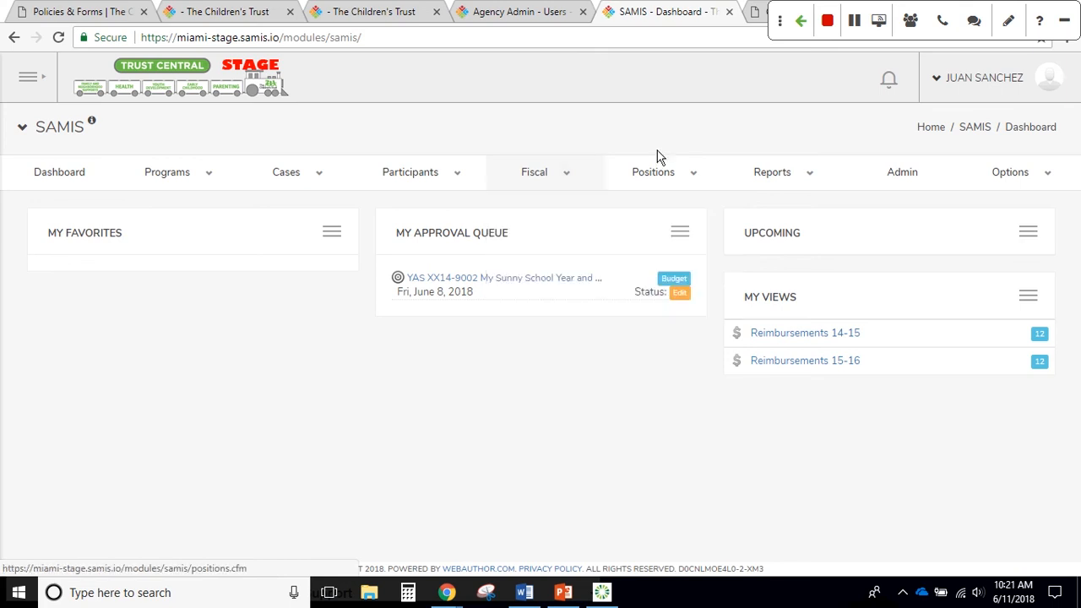
Return to the training deck and present the Creating & Submitting a Budget slide full screen
{"action": "mouse_move", "coordinate": [668, 181]}
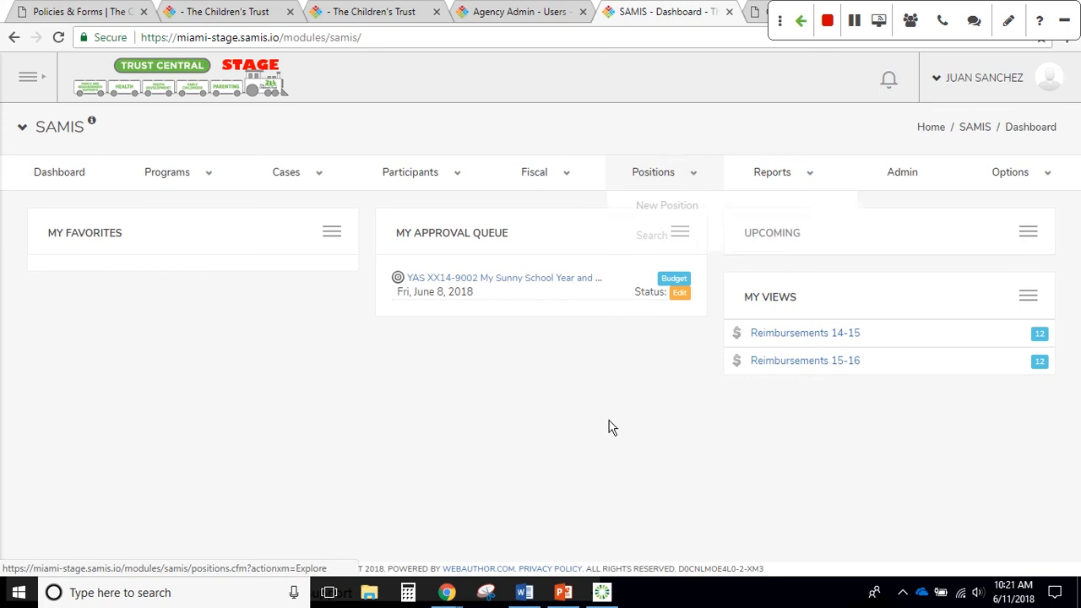
{"action": "mouse_move", "coordinate": [768, 174]}
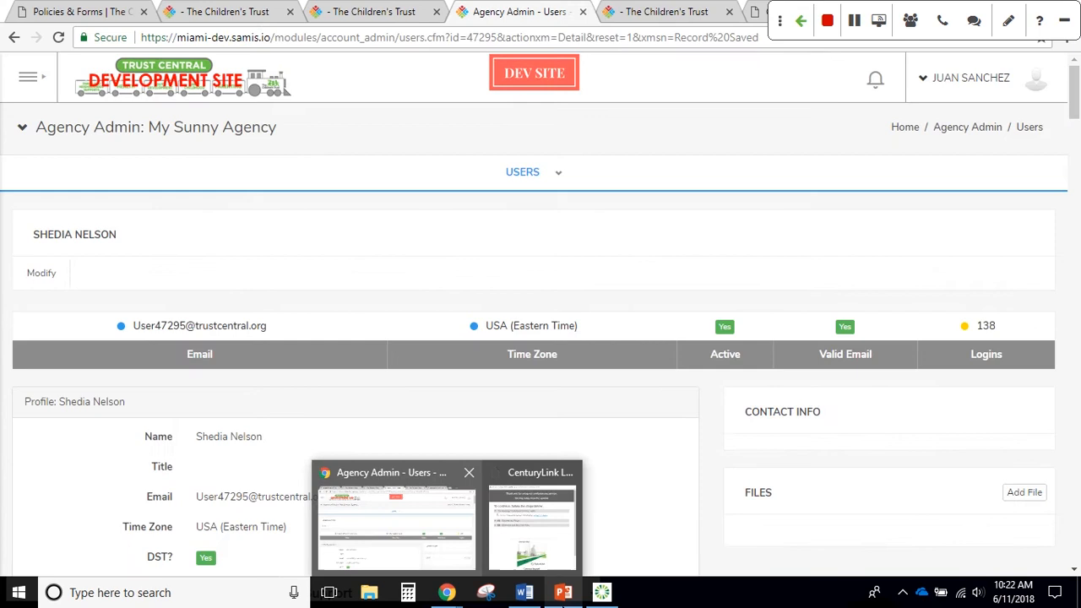
{"action": "left_click", "coordinate": [564, 593]}
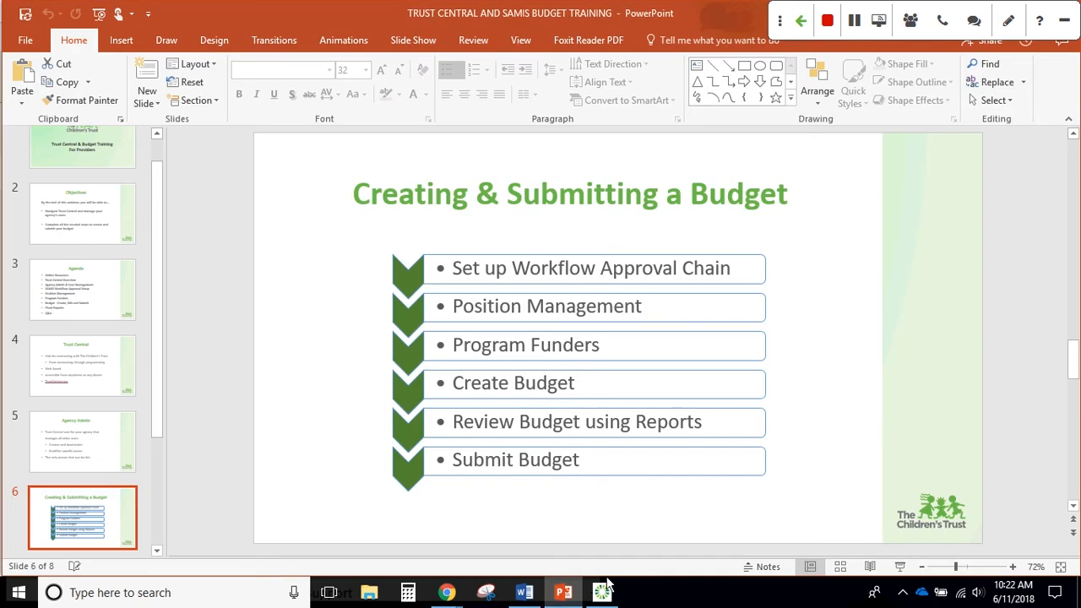
{"action": "left_click", "coordinate": [900, 566]}
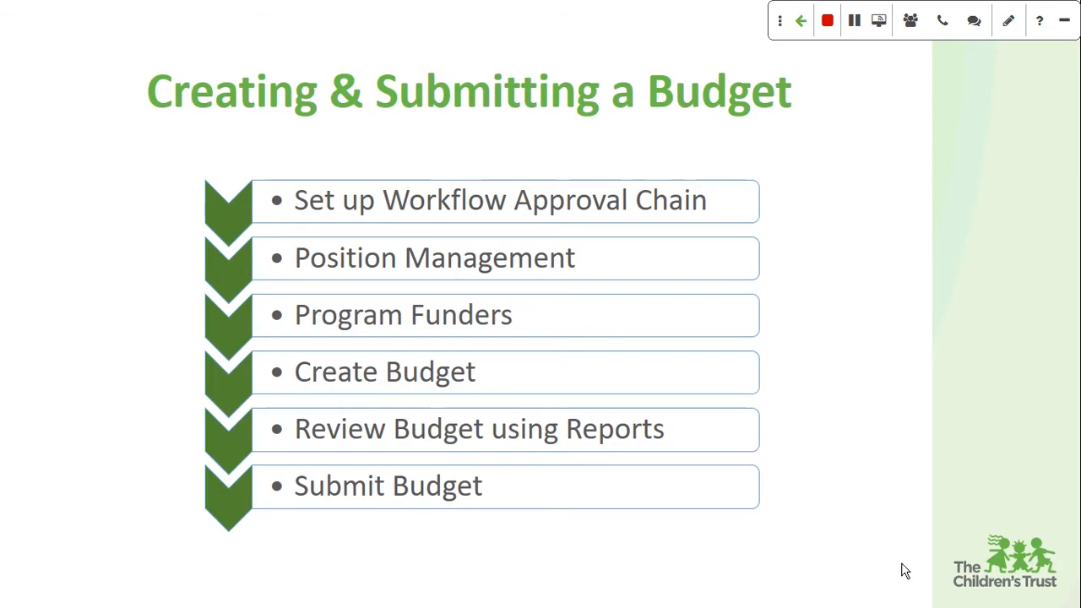
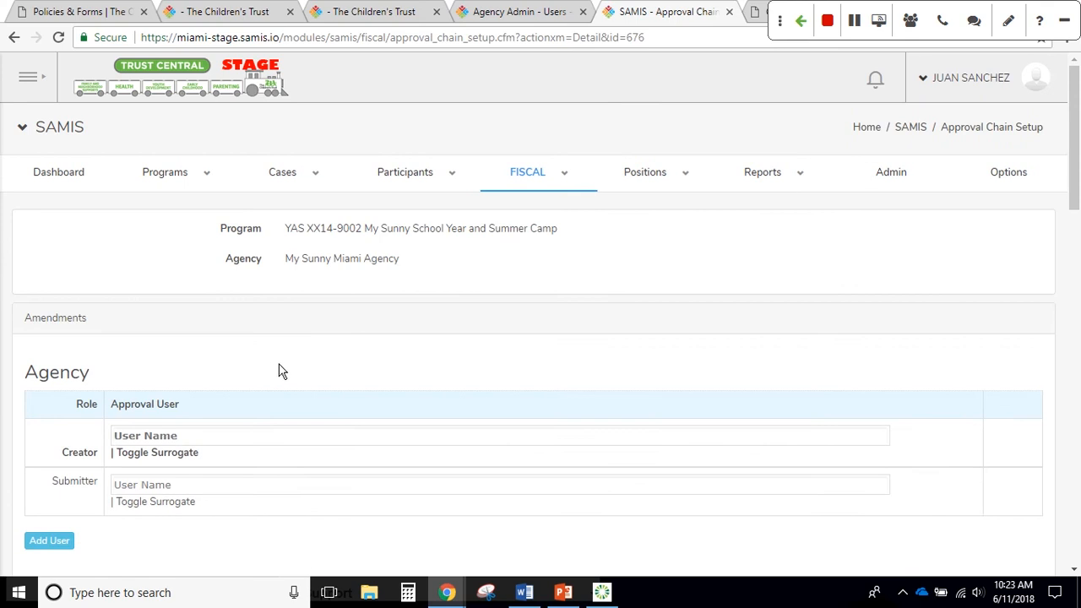
Go back to the Approval Chain Setup list and open the PAR XX10-9002 Sample - Hybrid chain
{"action": "left_click", "coordinate": [14, 39]}
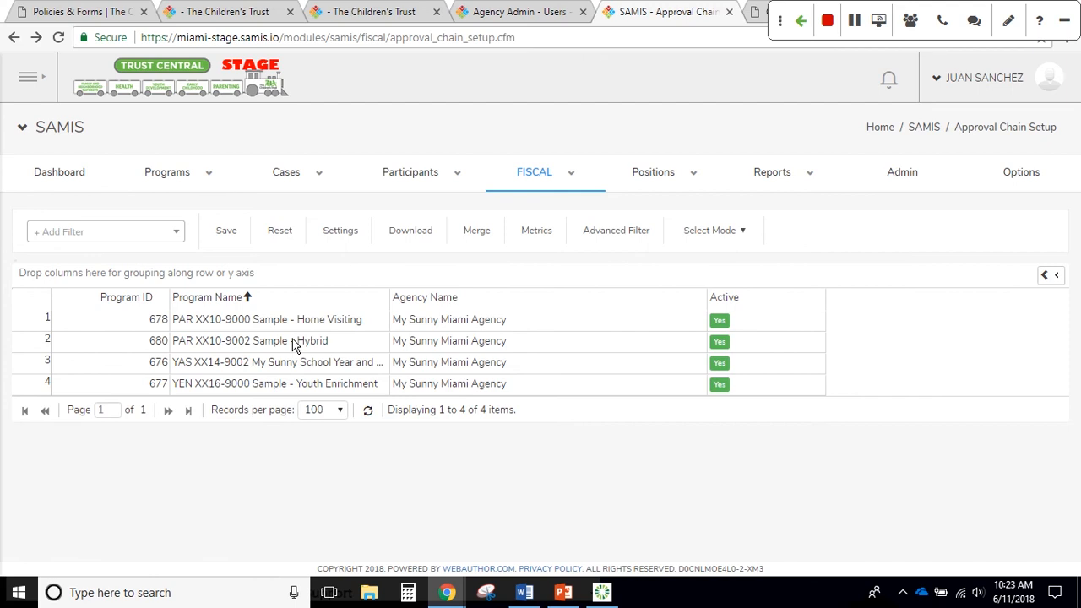
{"action": "double_click", "coordinate": [291, 342]}
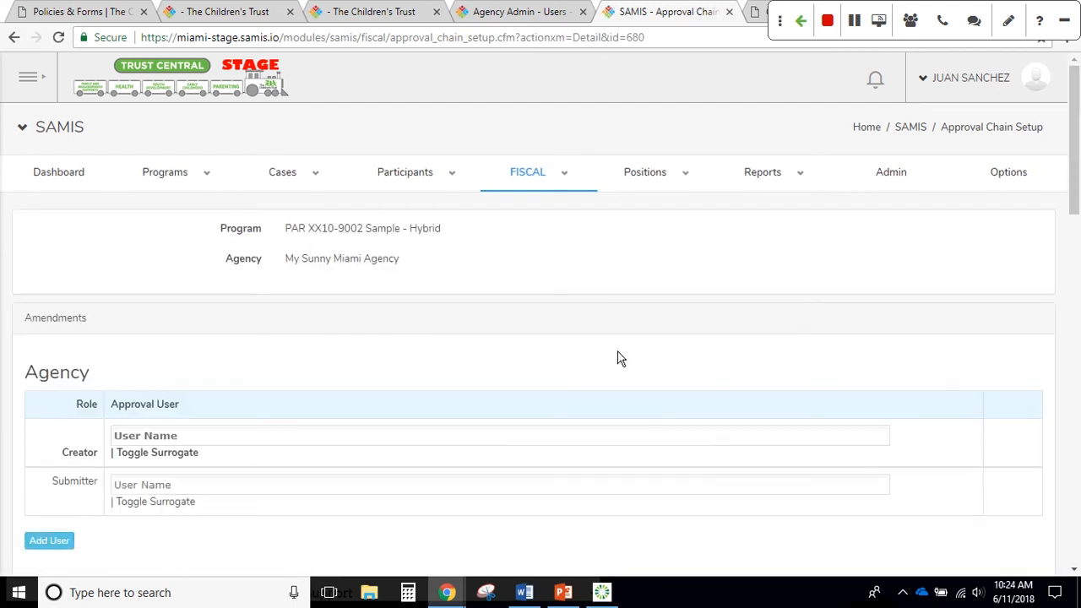
{"action": "scroll", "coordinate": [619, 363], "scroll_direction": "down", "scroll_amount": 3}
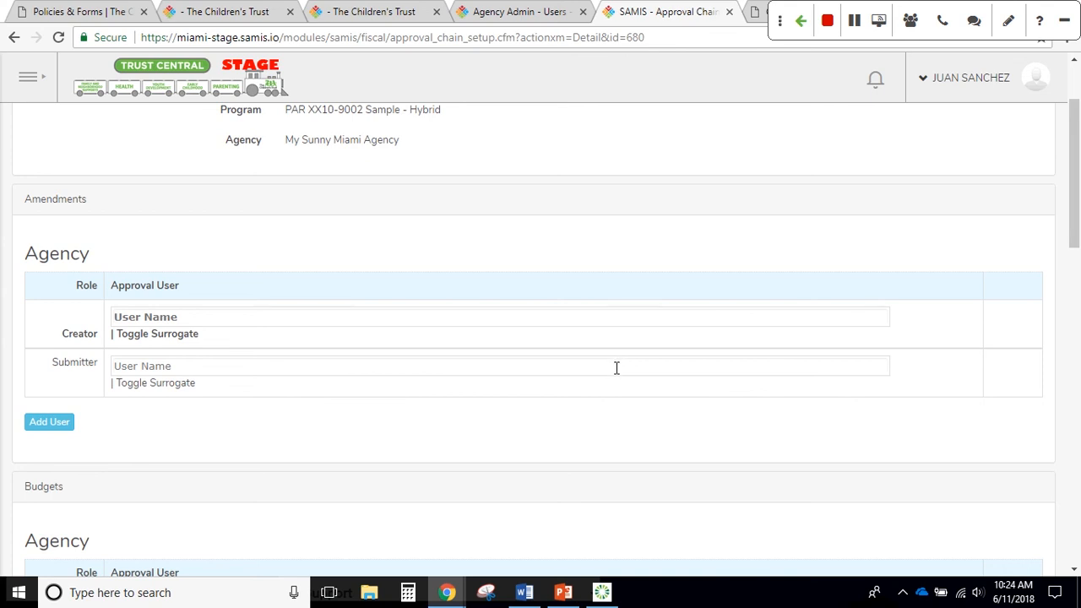
{"action": "scroll", "coordinate": [617, 369], "scroll_direction": "up", "scroll_amount": 1}
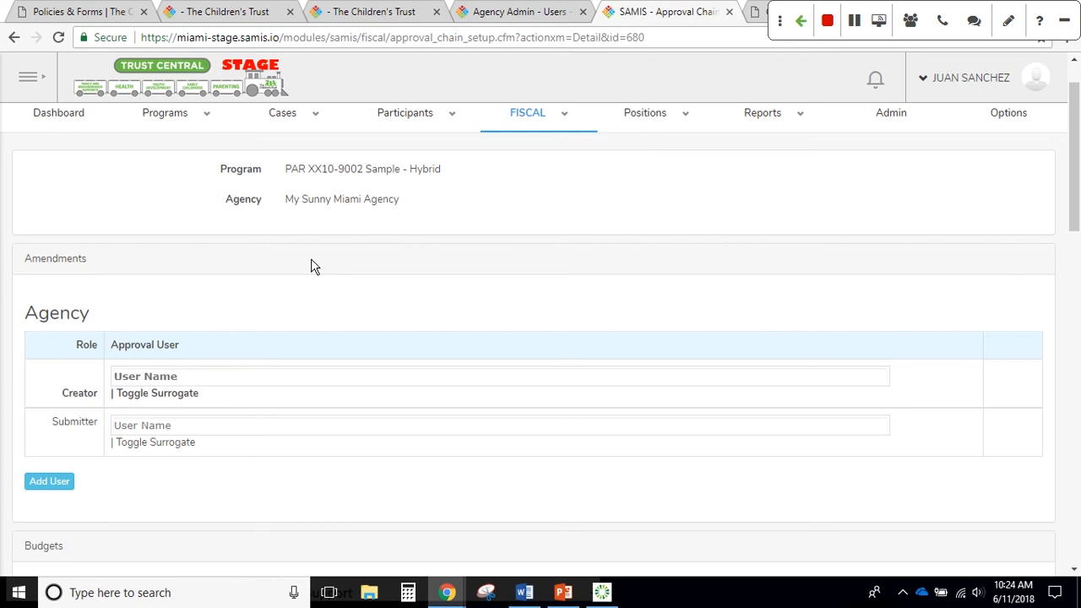
{"action": "scroll", "coordinate": [311, 267], "scroll_direction": "down", "scroll_amount": 2}
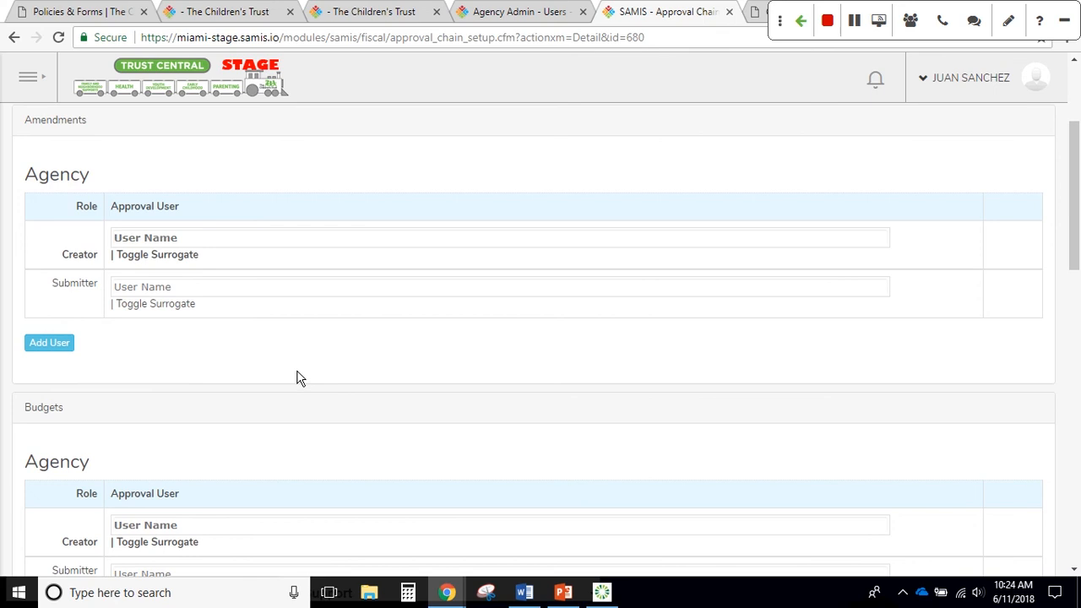
{"action": "scroll", "coordinate": [304, 385], "scroll_direction": "down", "scroll_amount": 1}
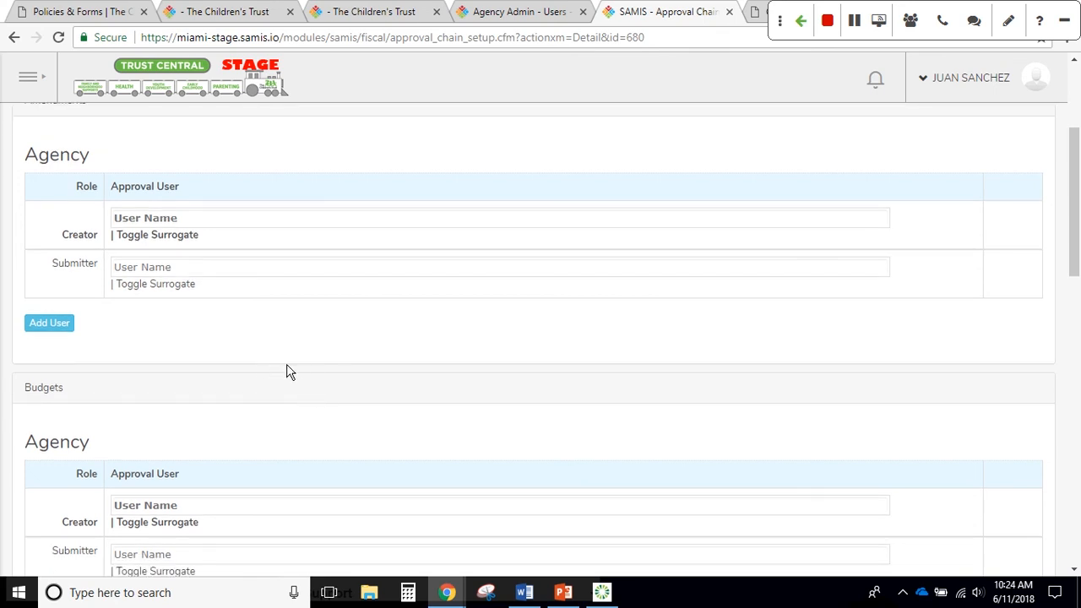
{"action": "scroll", "coordinate": [302, 370], "scroll_direction": "up", "scroll_amount": 1}
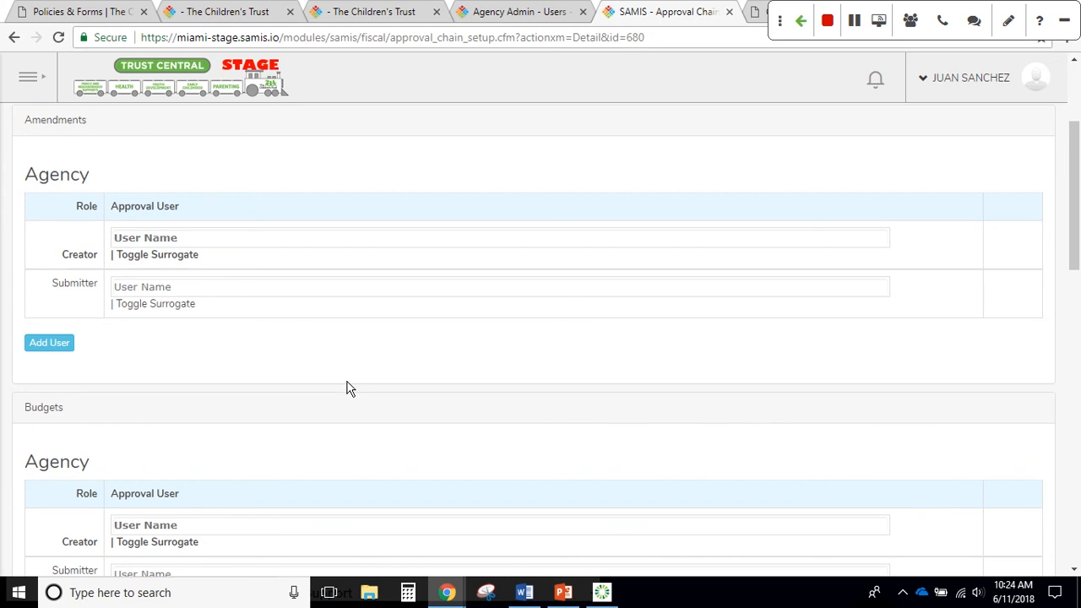
Scroll through the Budgets and Reimbursements sections and their empty Creator and Submitter roles
{"action": "scroll", "coordinate": [349, 387], "scroll_direction": "down", "scroll_amount": 1}
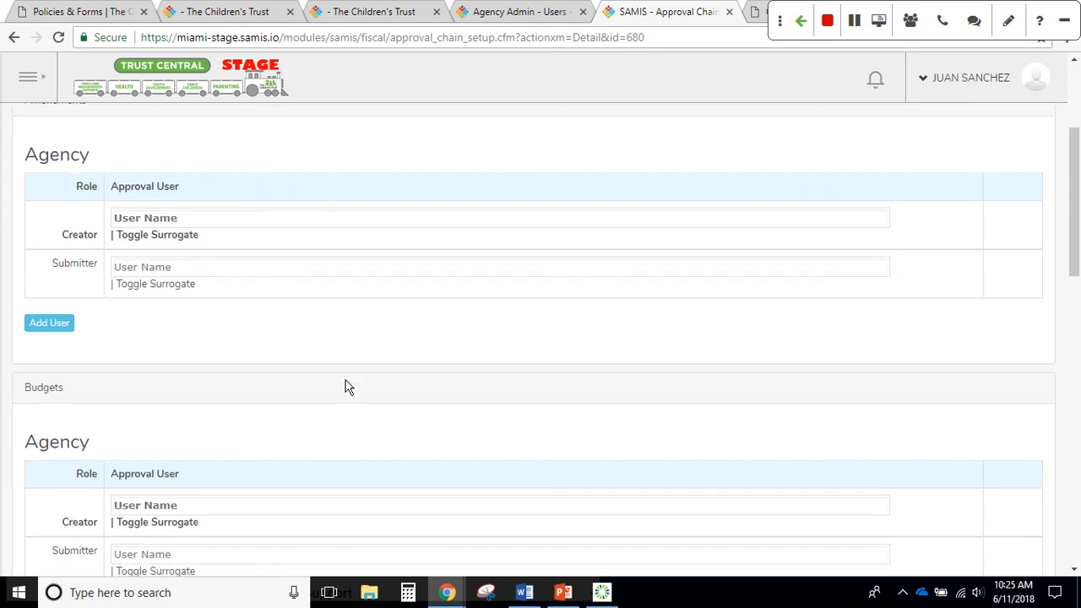
{"action": "scroll", "coordinate": [349, 387], "scroll_direction": "up", "scroll_amount": 1}
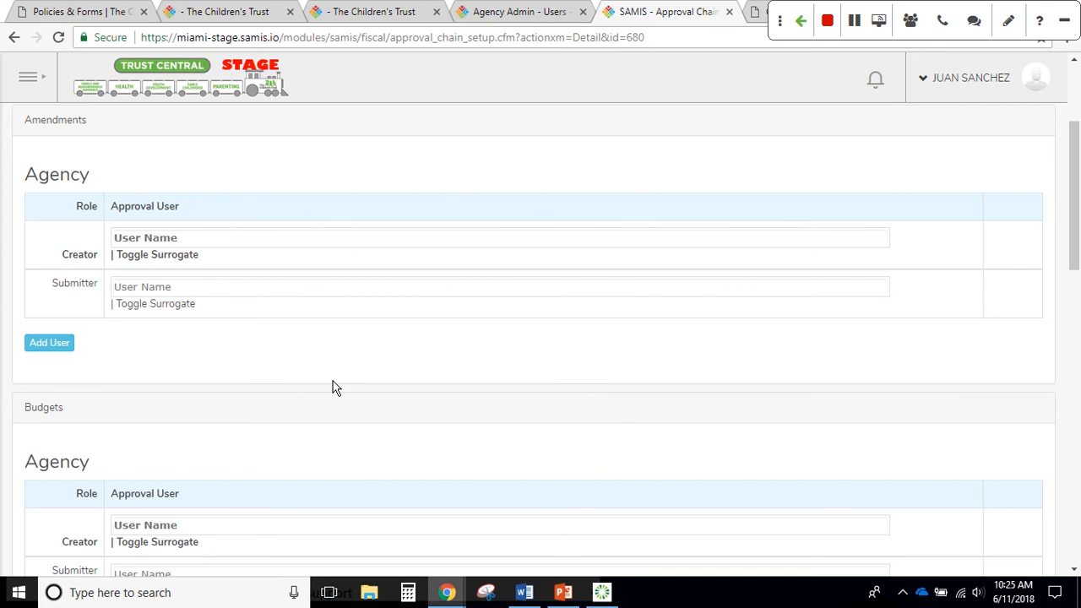
{"action": "scroll", "coordinate": [332, 386], "scroll_direction": "down", "scroll_amount": 3}
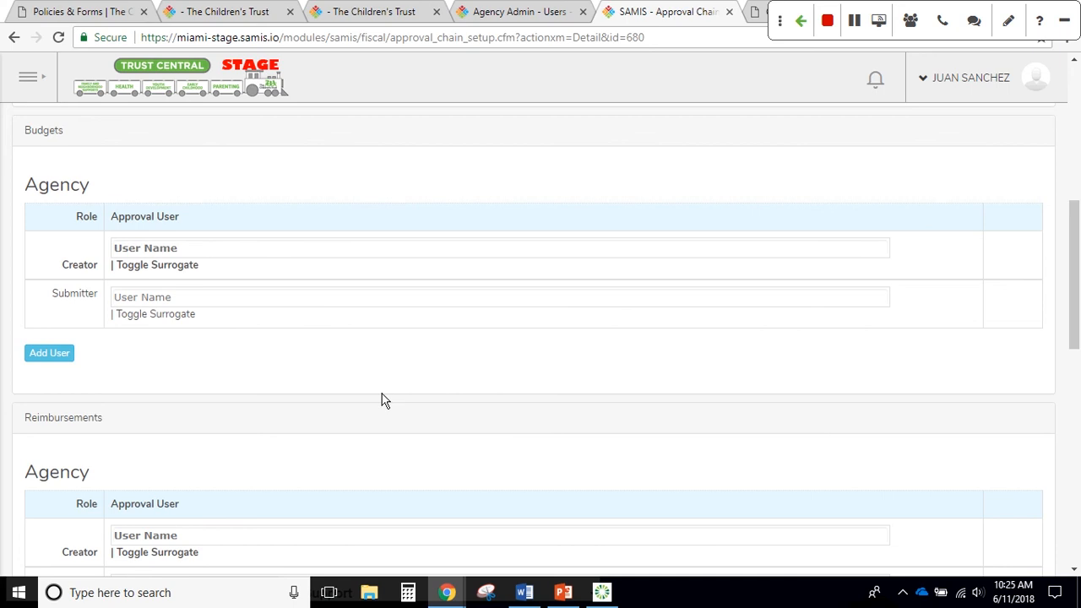
{"action": "scroll", "coordinate": [382, 400], "scroll_direction": "down", "scroll_amount": 3}
{"action": "scroll", "coordinate": [381, 400], "scroll_direction": "down", "scroll_amount": 4}
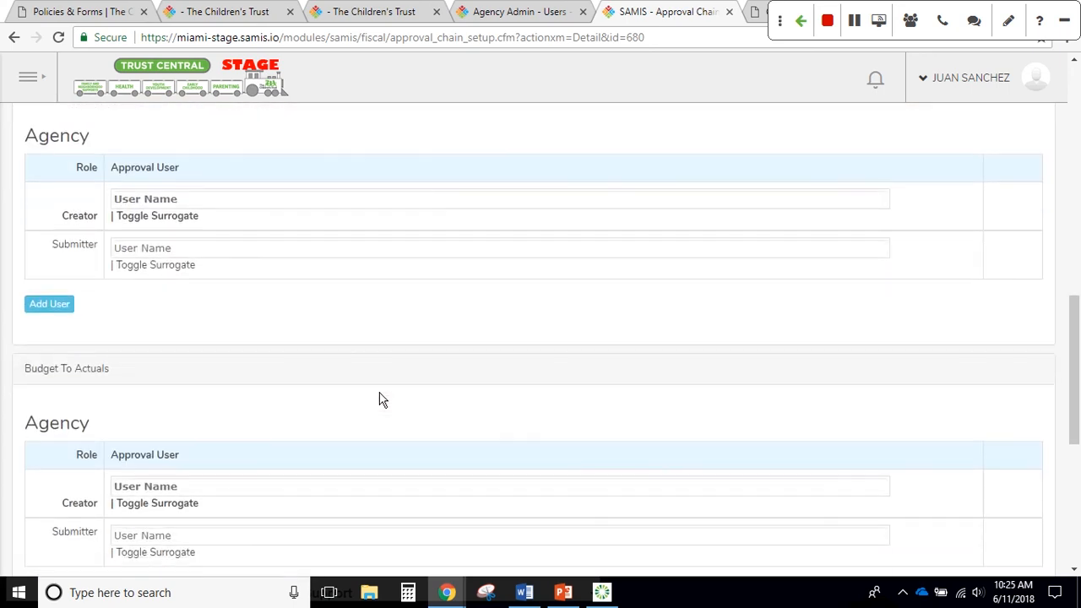
{"action": "scroll", "coordinate": [382, 400], "scroll_direction": "down", "scroll_amount": 1}
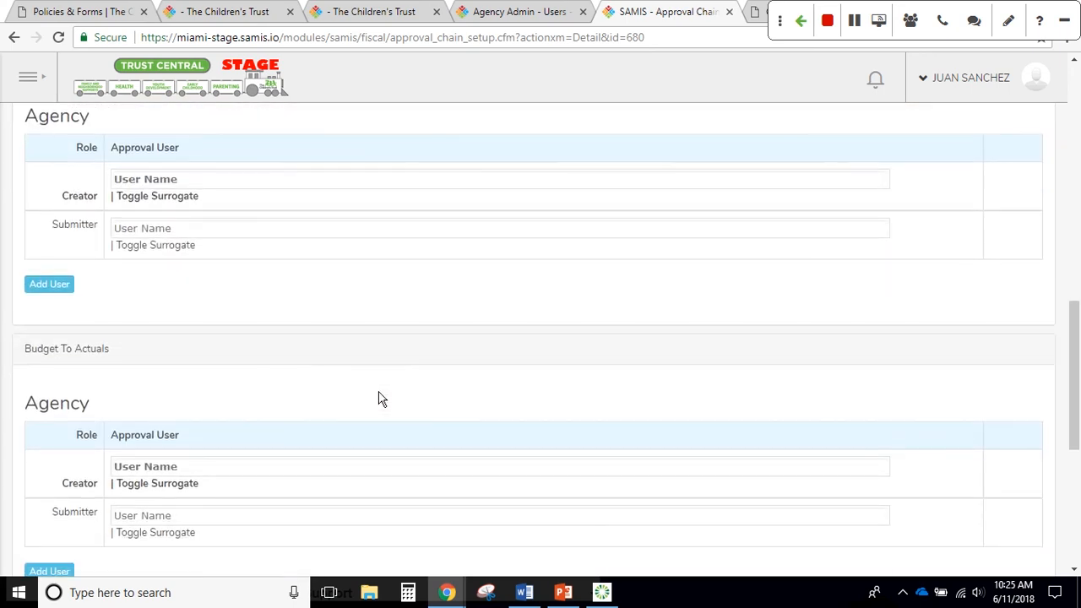
{"action": "scroll", "coordinate": [379, 399], "scroll_direction": "down", "scroll_amount": 1}
{"action": "scroll", "coordinate": [379, 399], "scroll_direction": "down", "scroll_amount": 2}
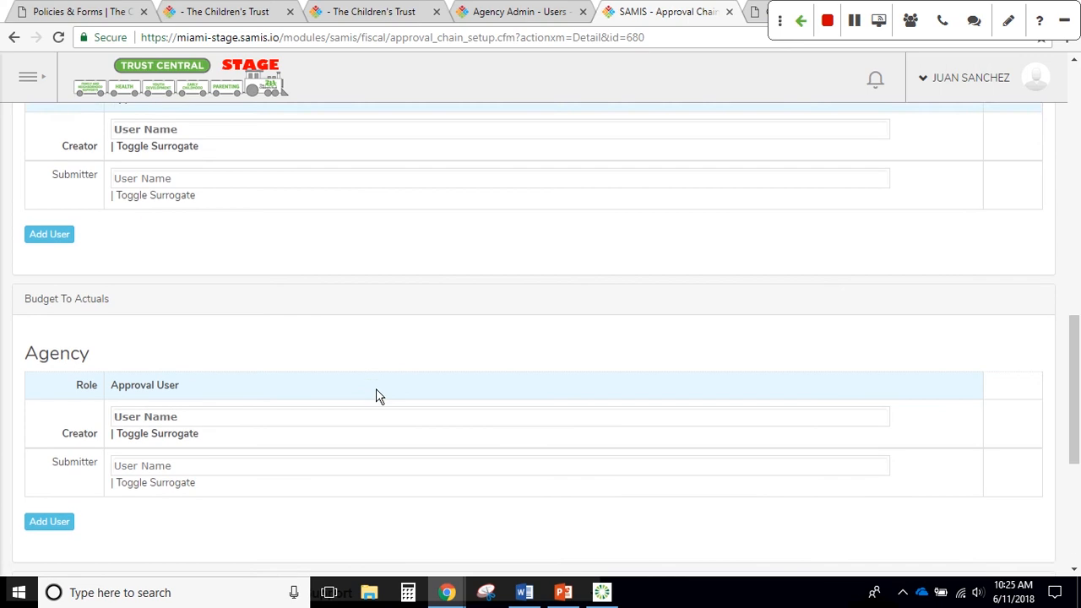
{"action": "scroll", "coordinate": [378, 397], "scroll_direction": "down", "scroll_amount": 4}
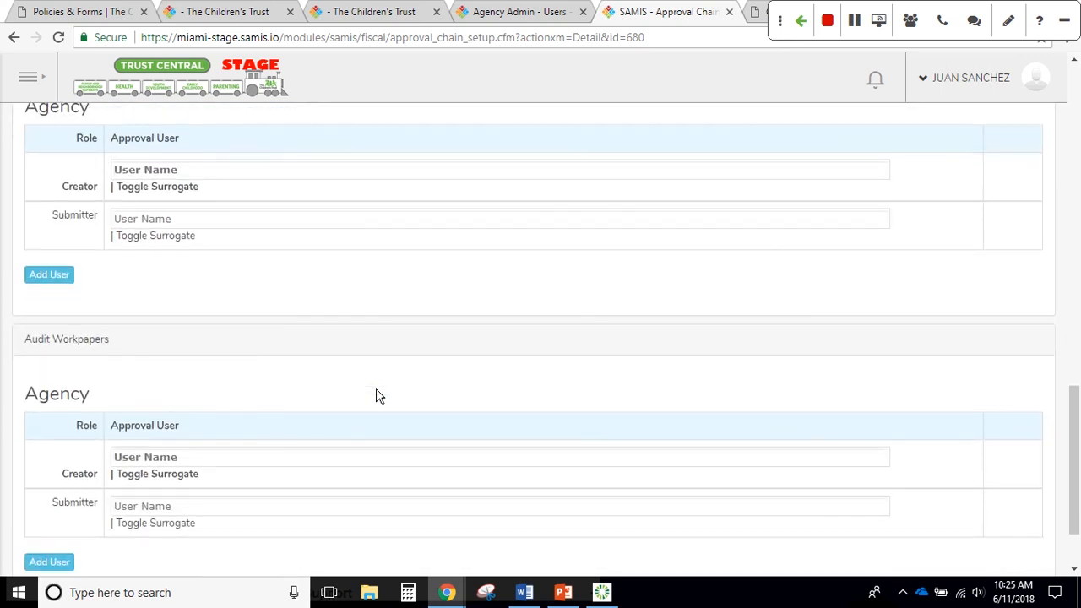
{"action": "scroll", "coordinate": [378, 397], "scroll_direction": "down", "scroll_amount": 1}
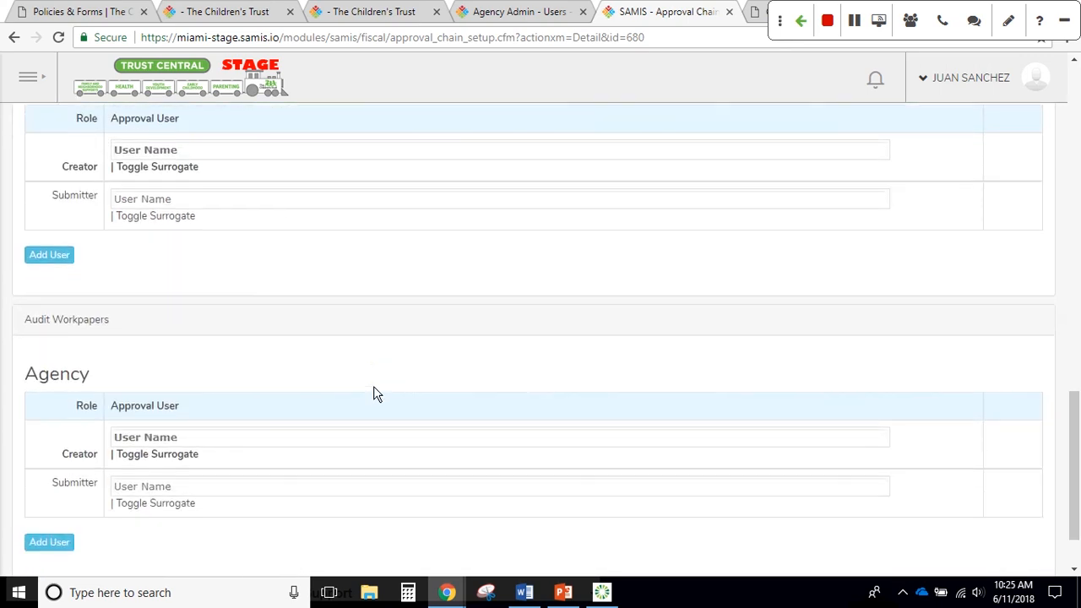
{"action": "scroll", "coordinate": [378, 396], "scroll_direction": "up", "scroll_amount": 1}
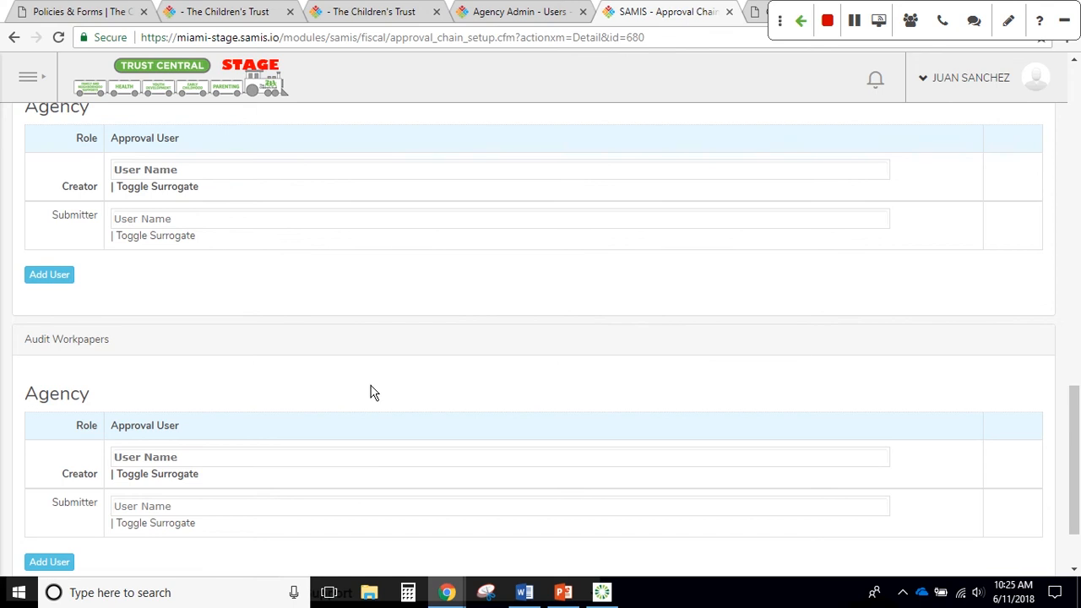
{"action": "scroll", "coordinate": [375, 392], "scroll_direction": "up", "scroll_amount": 5}
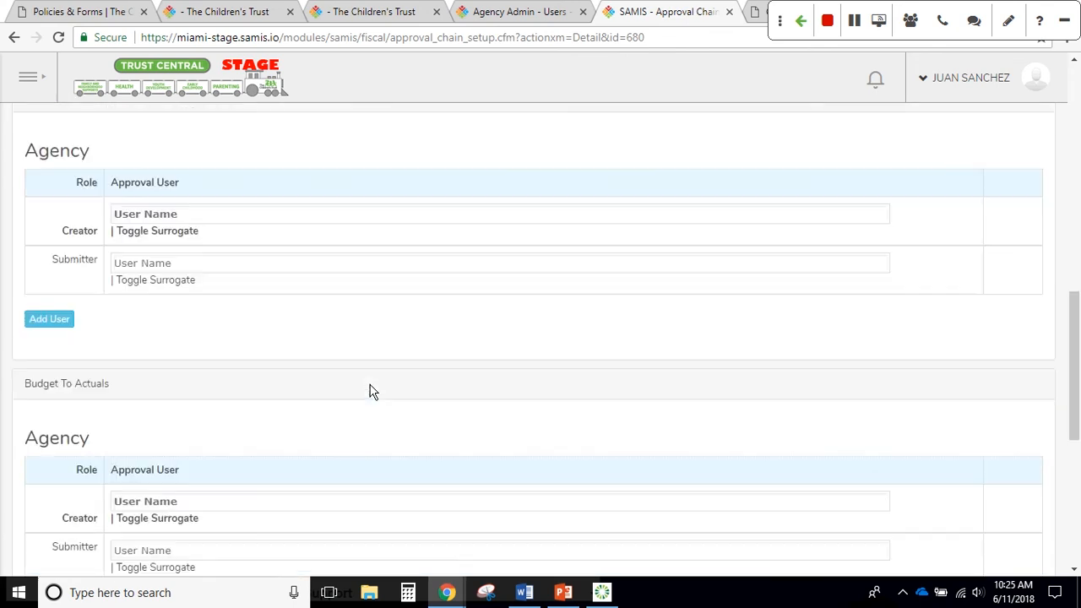
{"action": "scroll", "coordinate": [374, 393], "scroll_direction": "up", "scroll_amount": 3}
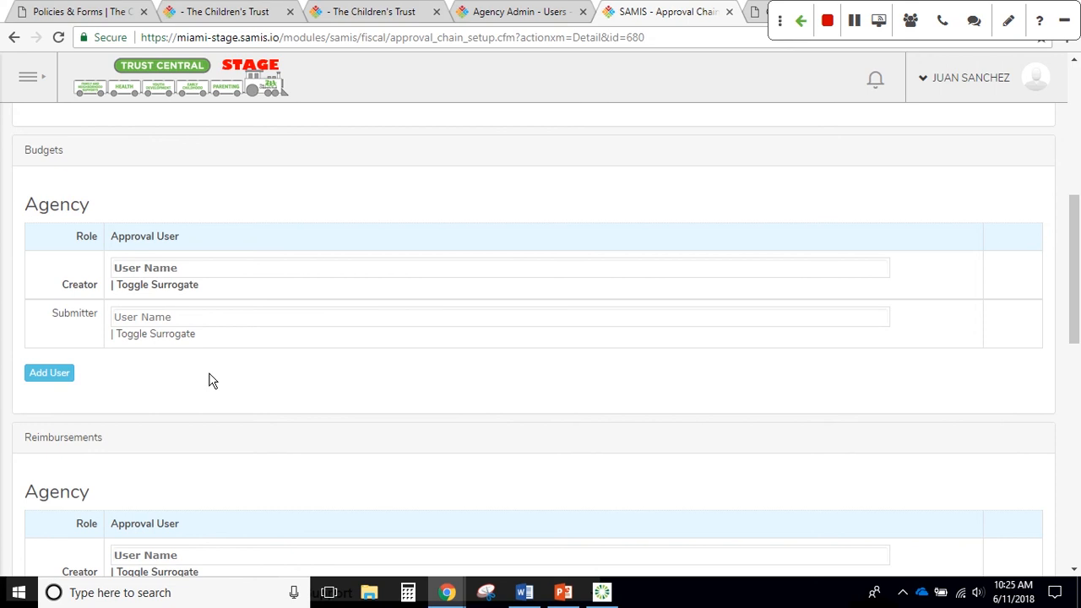
Search for the staff user by name and make them the Budgets approval Creator
{"action": "left_click", "coordinate": [178, 269]}
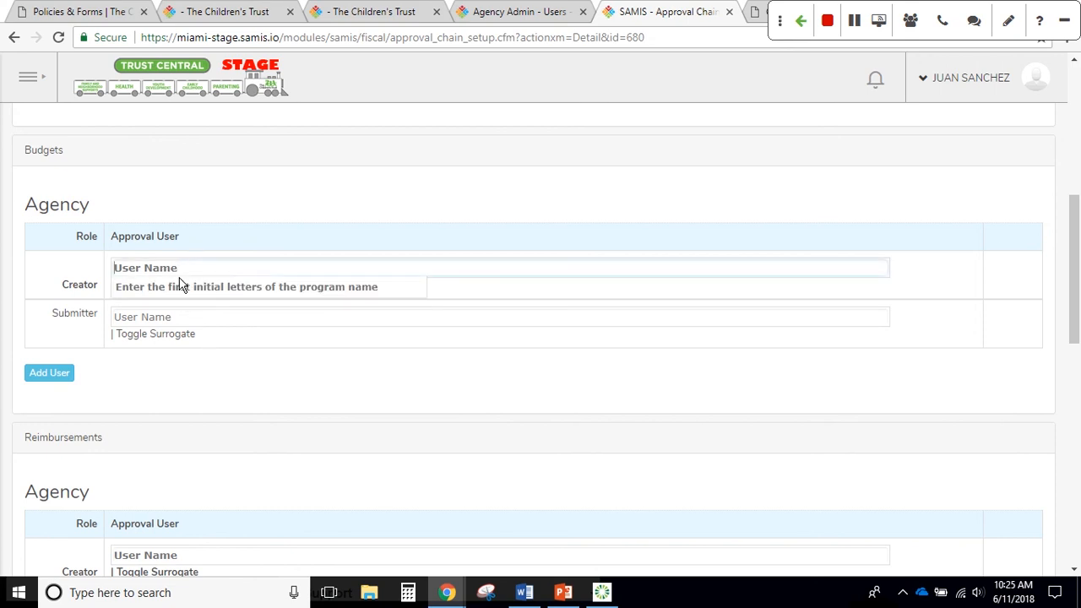
{"action": "type", "text": "j"}
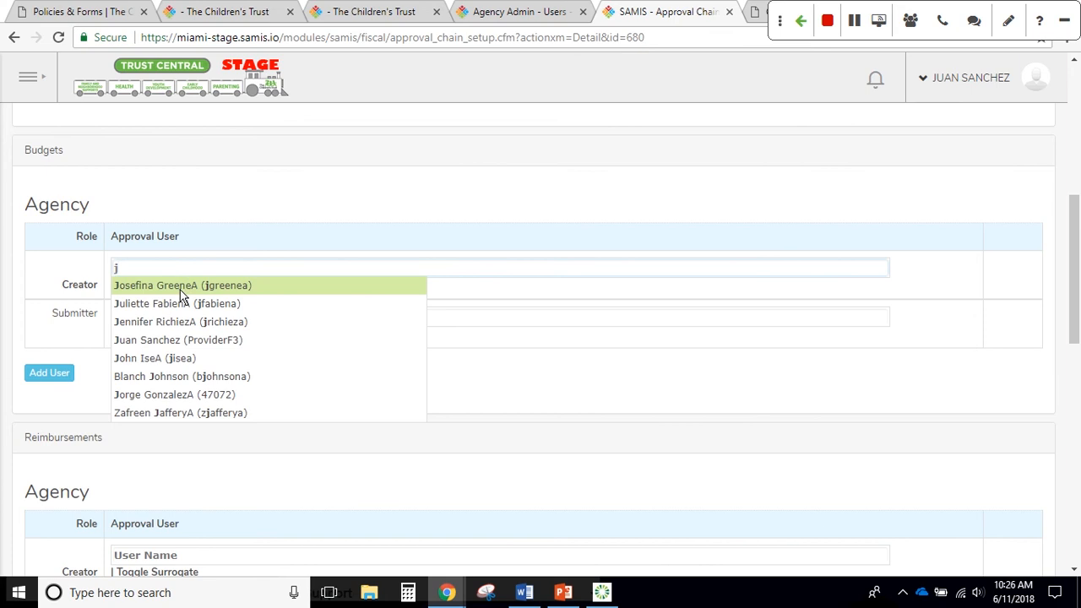
{"action": "type", "text": "ua"}
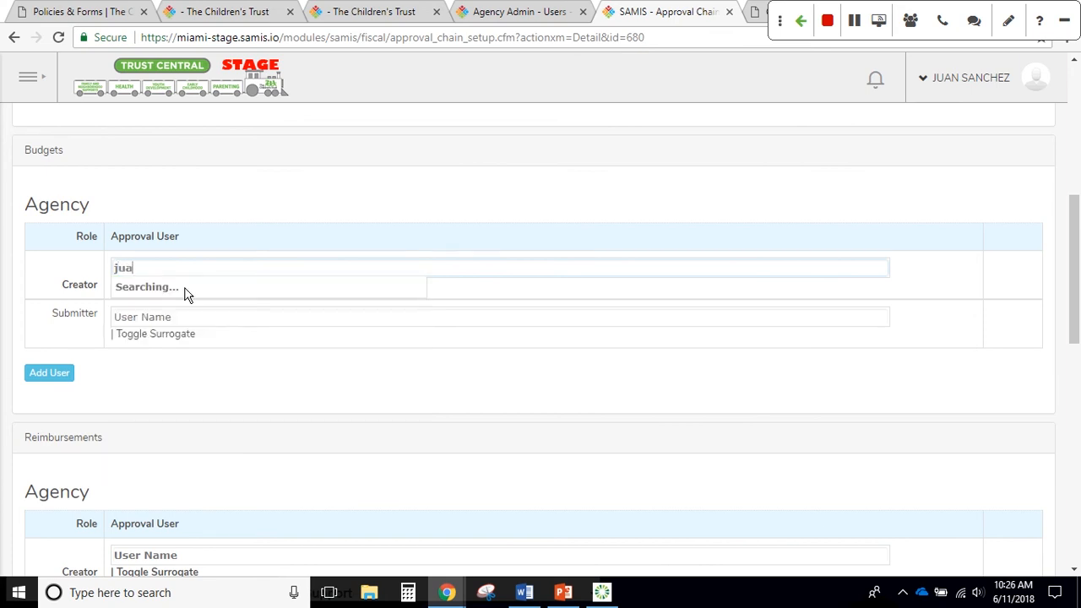
{"action": "type", "text": "n"}
{"action": "scroll", "coordinate": [188, 292], "scroll_direction": "up", "scroll_amount": 1}
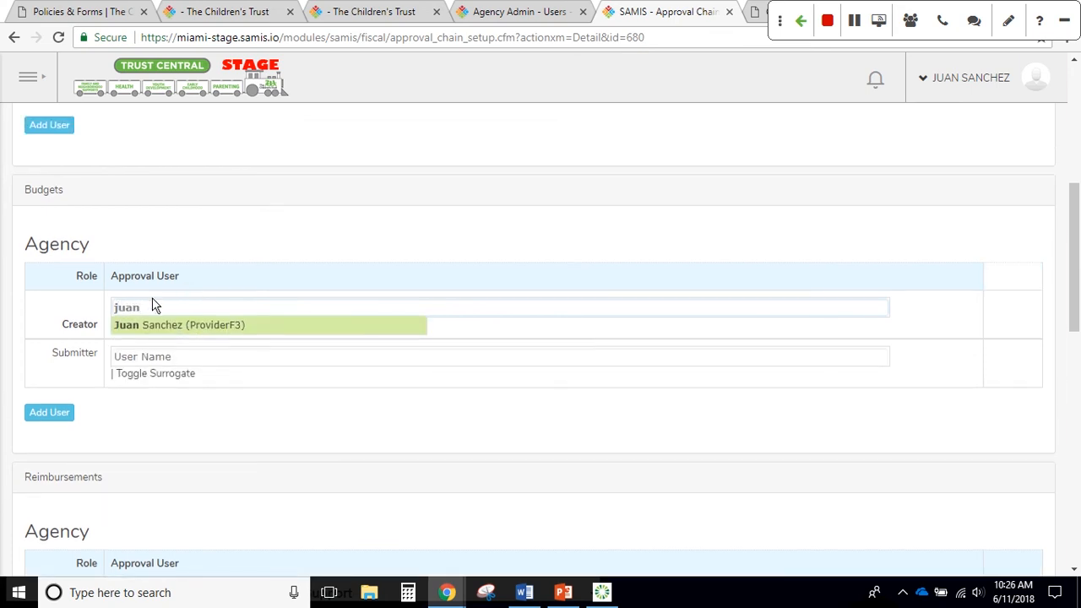
{"action": "left_click", "coordinate": [165, 326]}
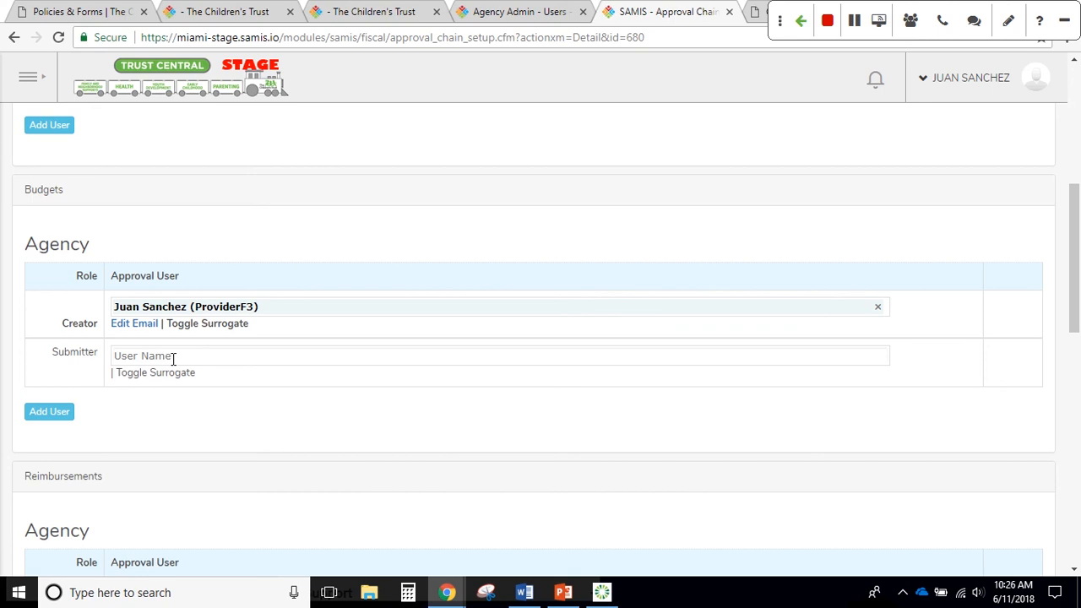
Make the same user the Budgets Submitter and save the approval workflow
{"action": "left_click", "coordinate": [173, 359]}
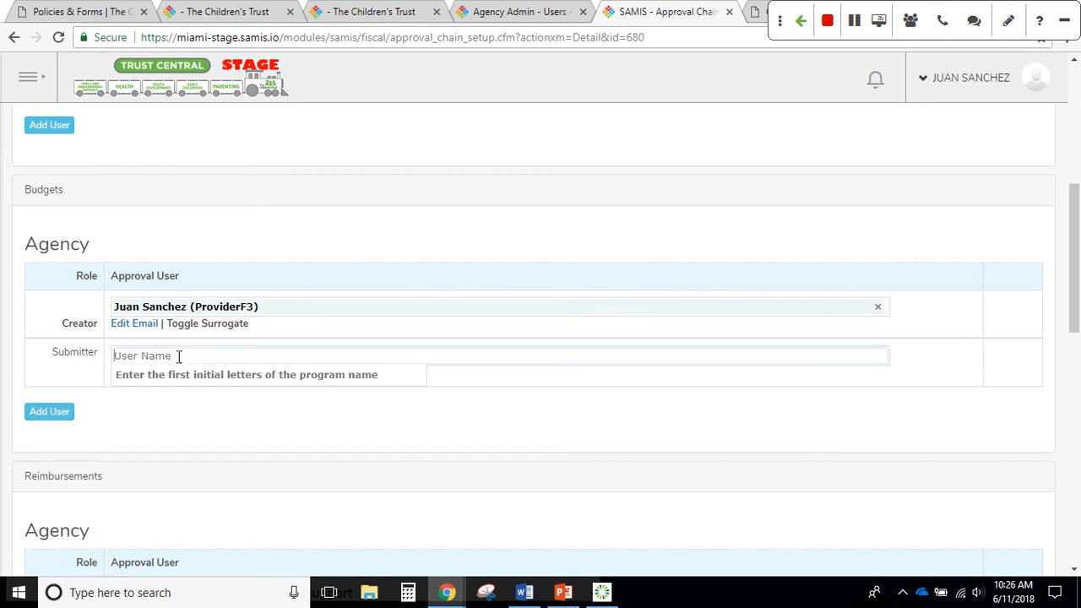
{"action": "type", "text": "juan"}
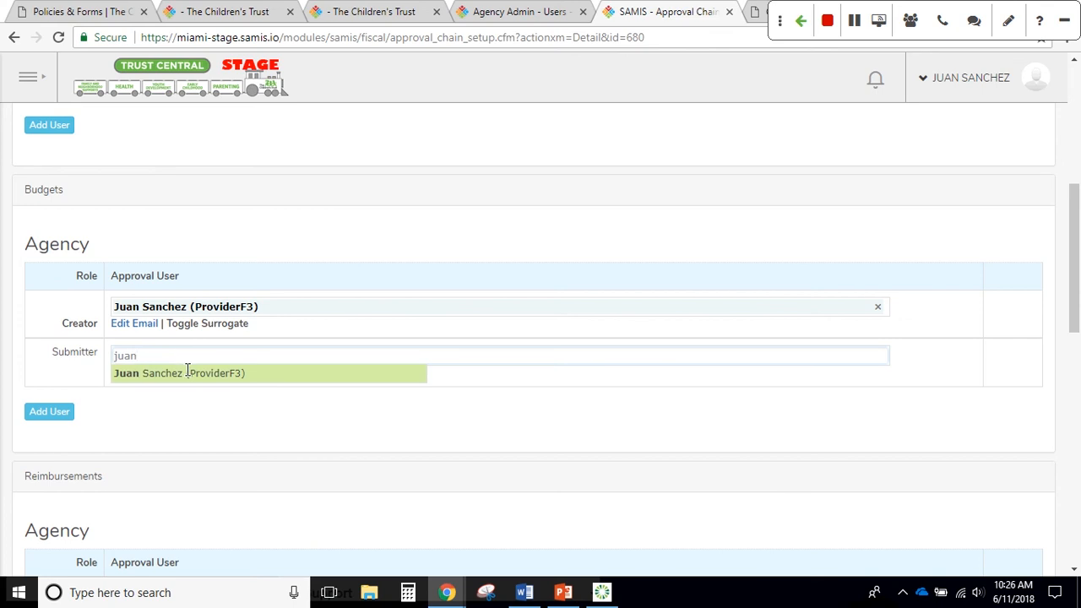
{"action": "left_click", "coordinate": [187, 372]}
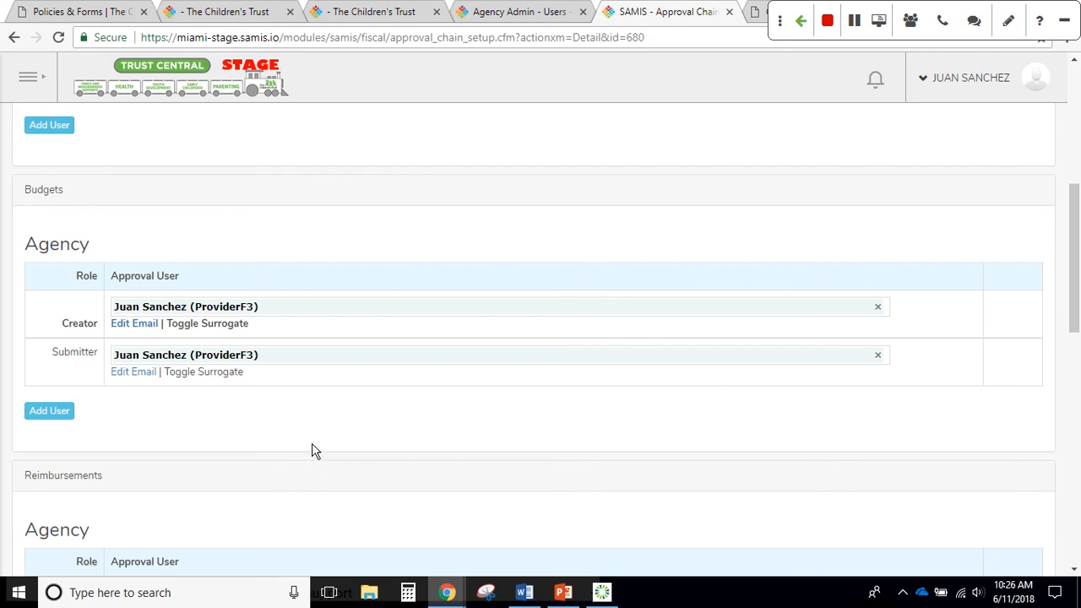
{"action": "scroll", "coordinate": [311, 451], "scroll_direction": "down", "scroll_amount": 10}
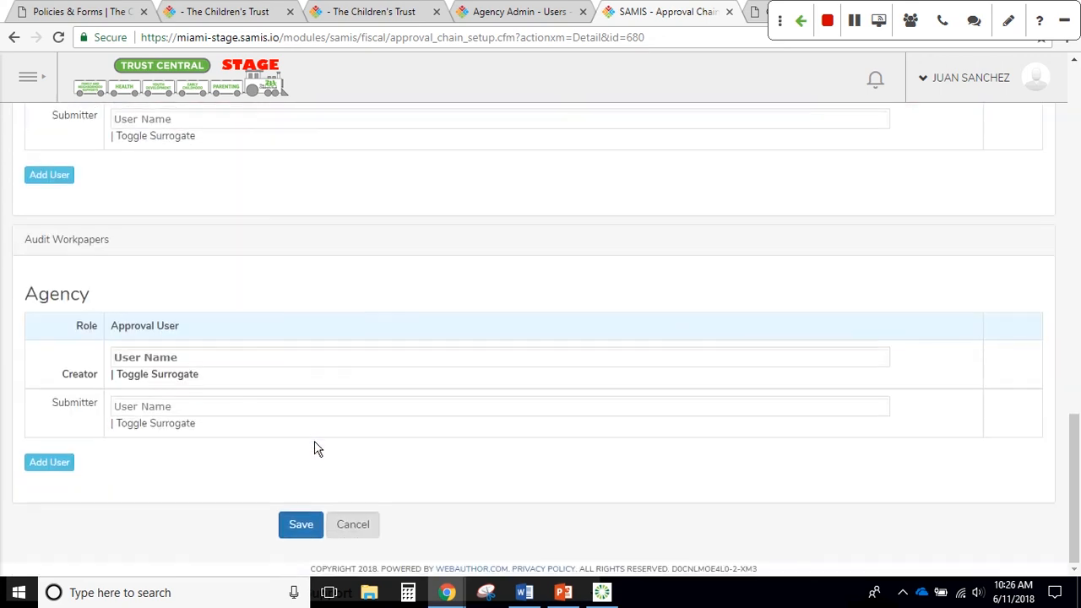
{"action": "left_click", "coordinate": [301, 524]}
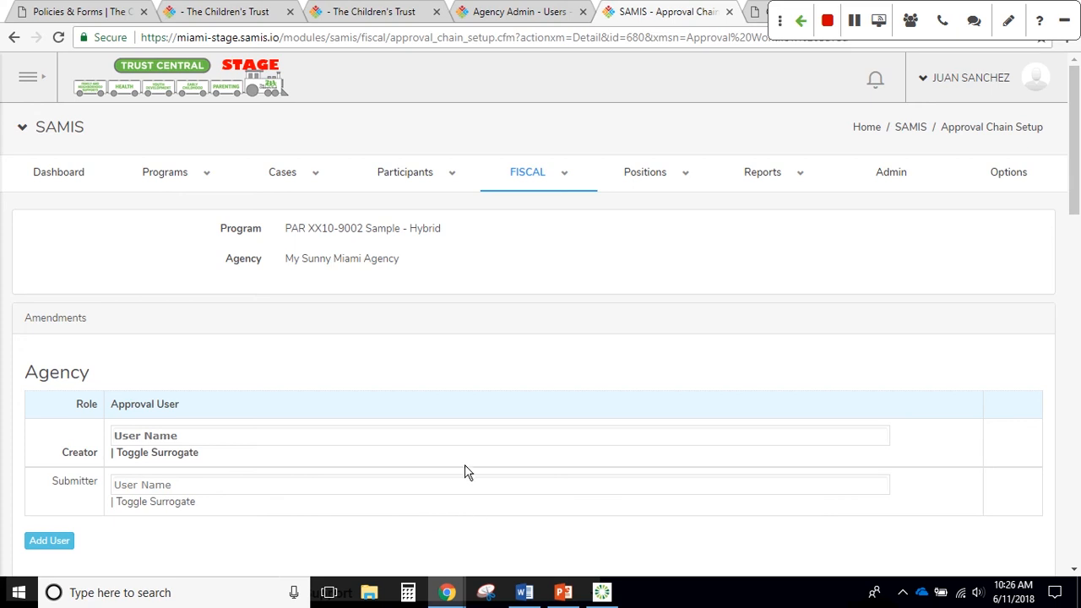
Open the agency's Positions grid, then start a new position from the Positions menu
{"action": "mouse_move", "coordinate": [655, 176]}
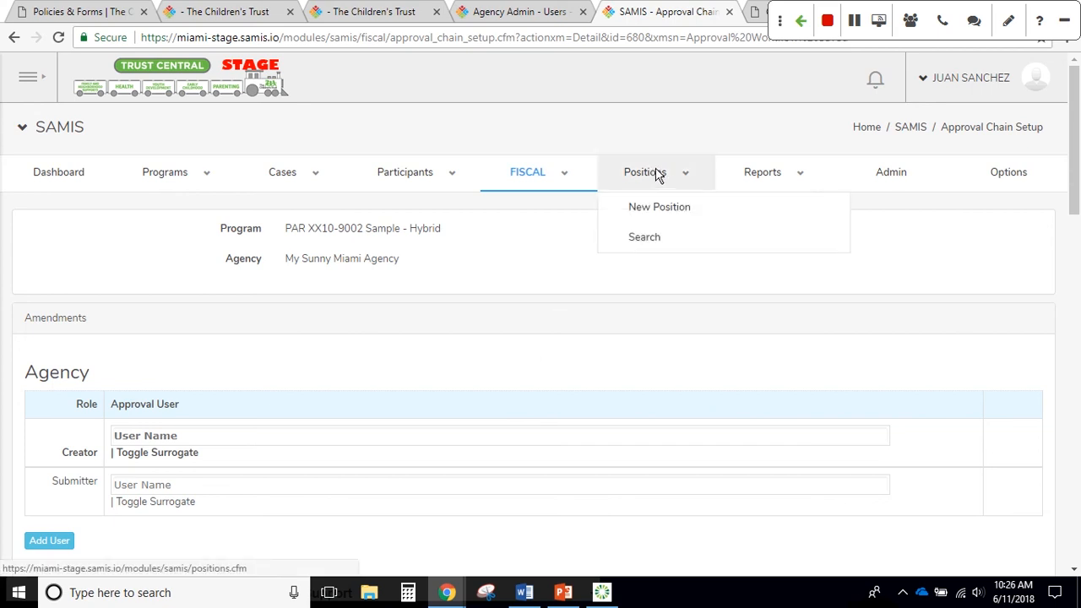
{"action": "left_click", "coordinate": [657, 175]}
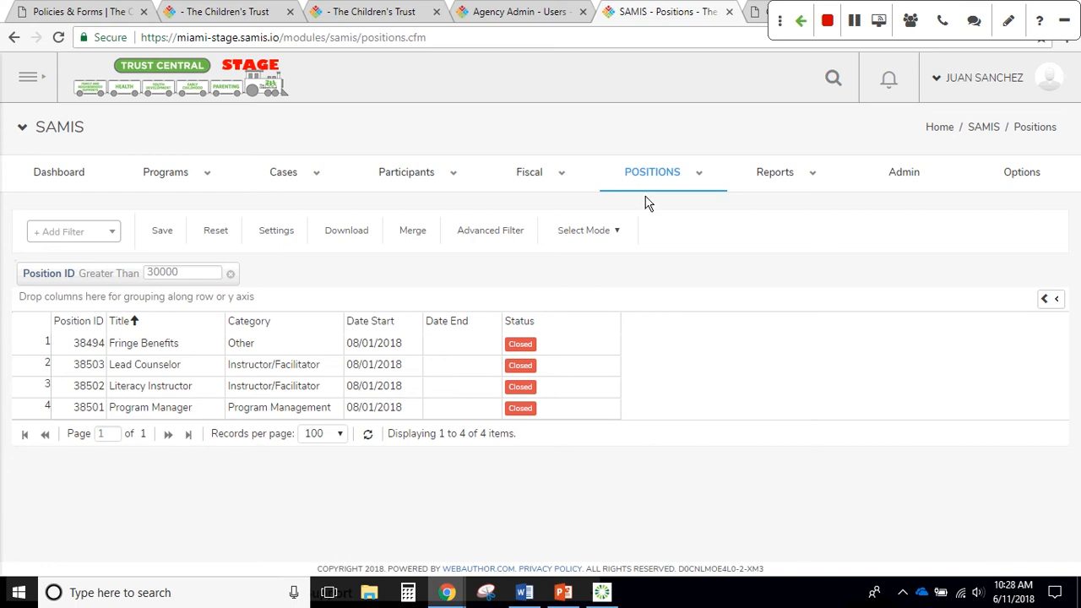
{"action": "mouse_move", "coordinate": [651, 184]}
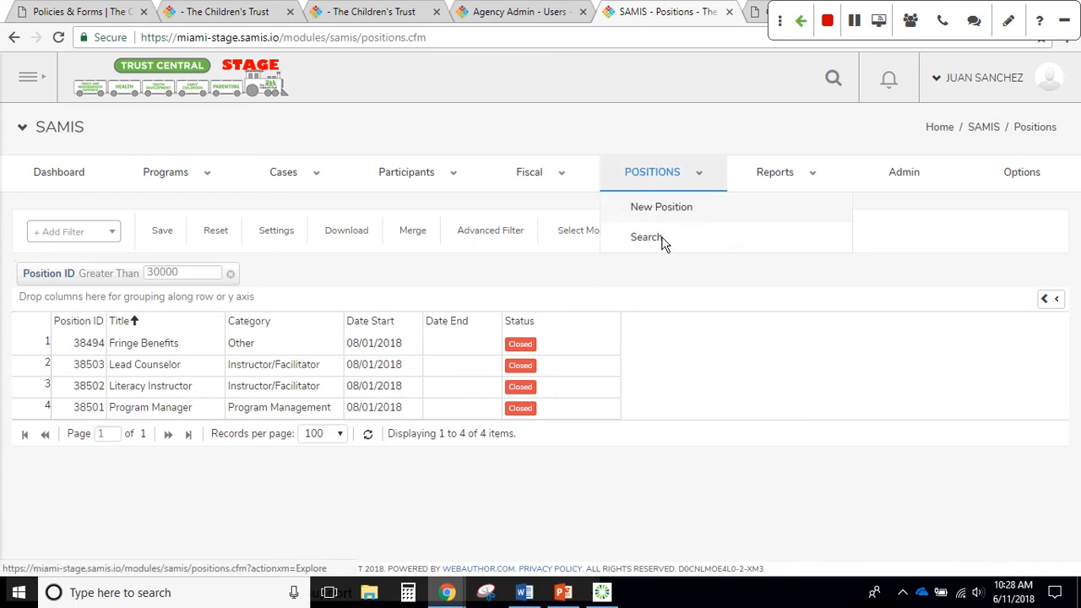
{"action": "left_click", "coordinate": [655, 207]}
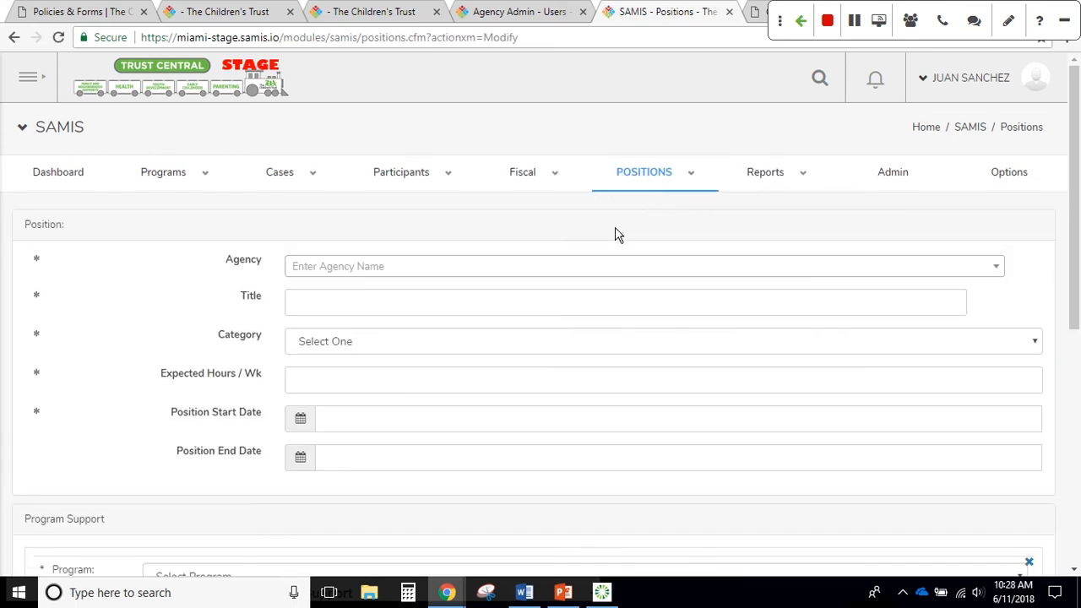
Set agency My Sunny Miami Agency, title 'Program Coordinator', and category Program Management
{"action": "left_click", "coordinate": [532, 268]}
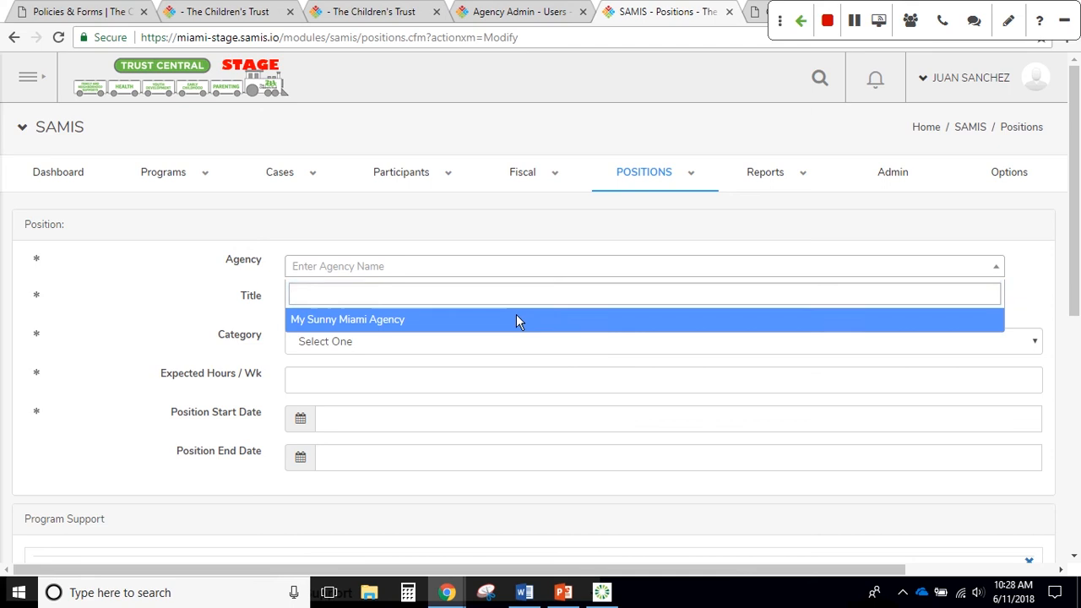
{"action": "left_click", "coordinate": [517, 320]}
{"action": "left_click", "coordinate": [505, 301]}
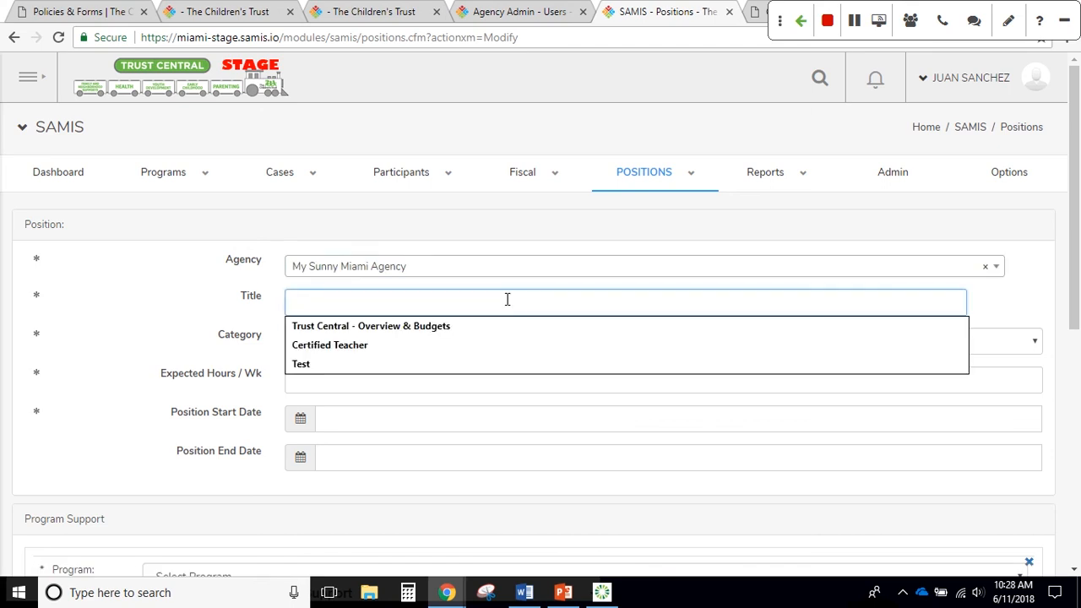
{"action": "type", "text": "Pro"}
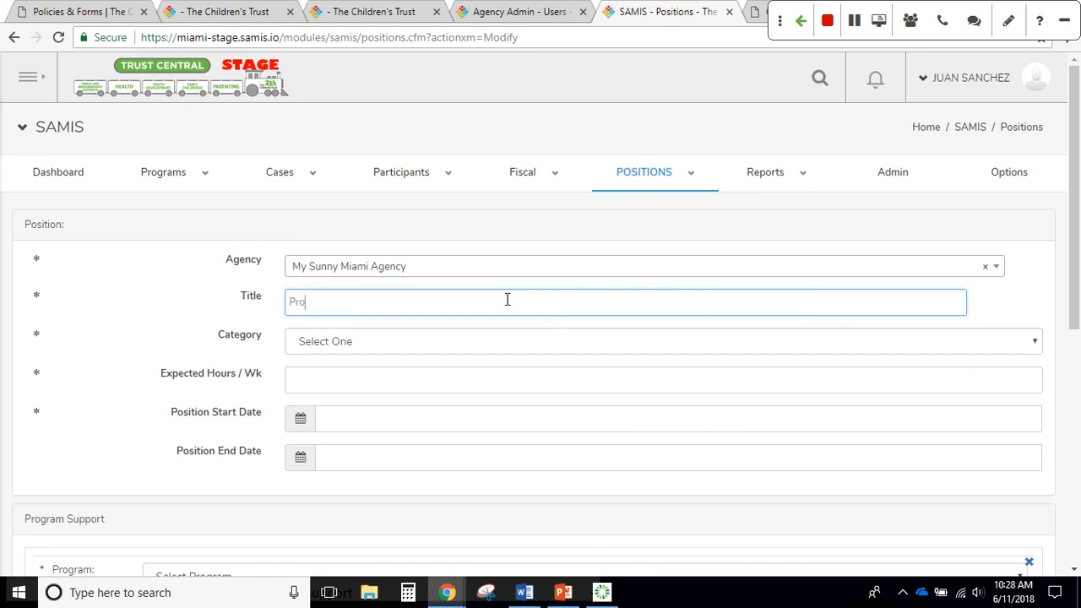
{"action": "type", "text": "gram Coordinator"}
{"action": "left_click", "coordinate": [500, 351]}
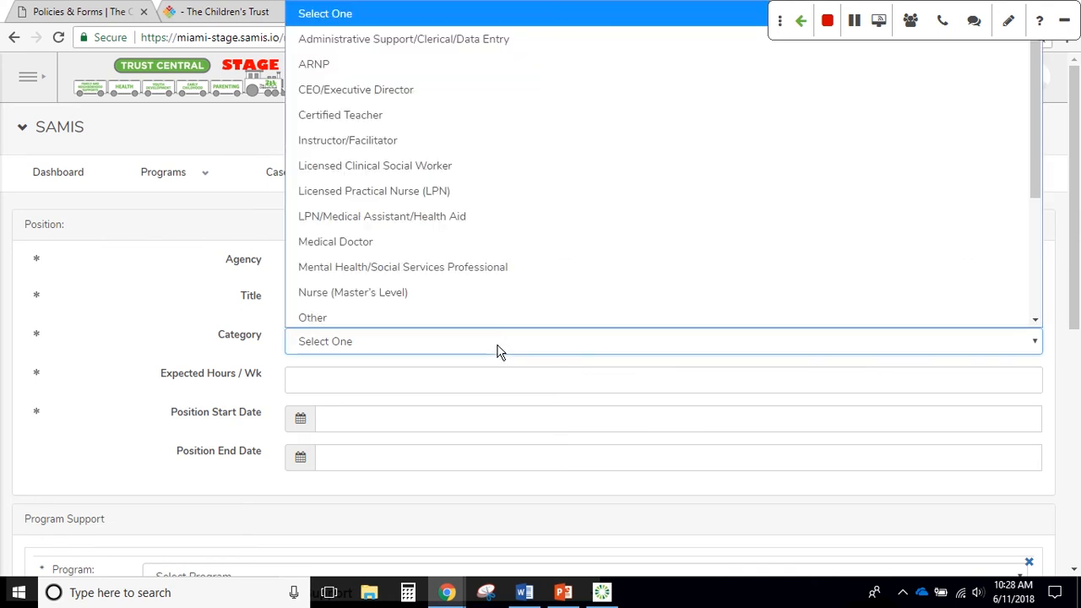
{"action": "scroll", "coordinate": [511, 310], "scroll_direction": "down", "scroll_amount": 3}
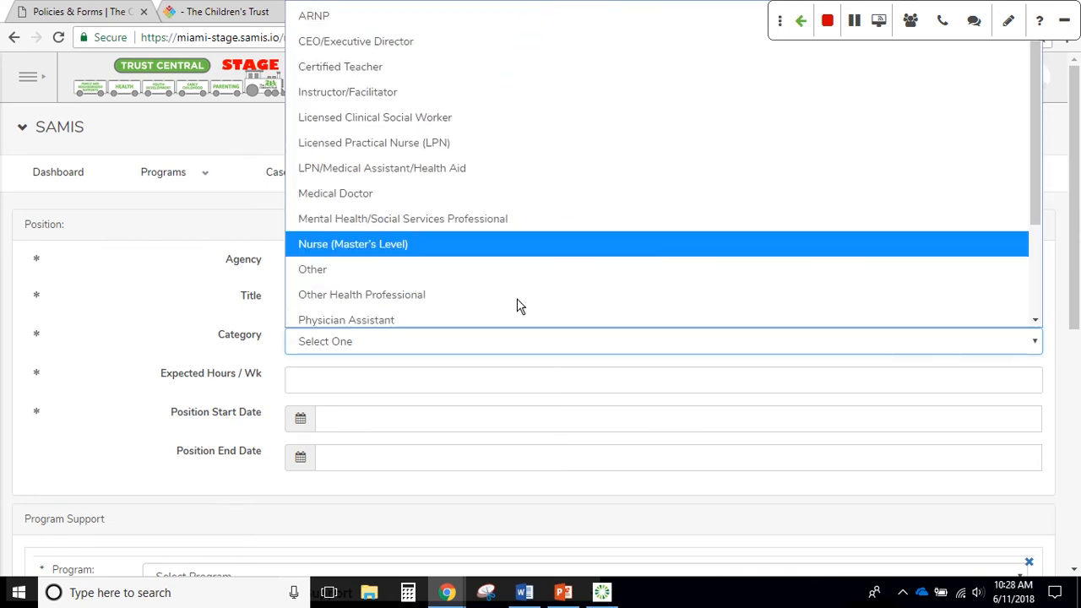
{"action": "scroll", "coordinate": [518, 295], "scroll_direction": "down", "scroll_amount": 1}
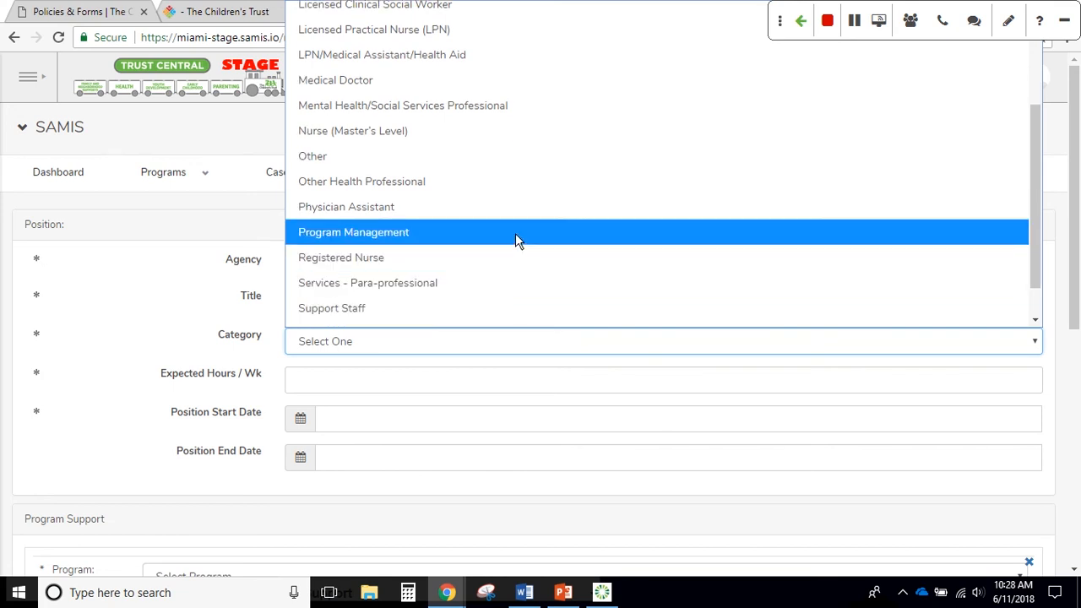
{"action": "left_click", "coordinate": [518, 240]}
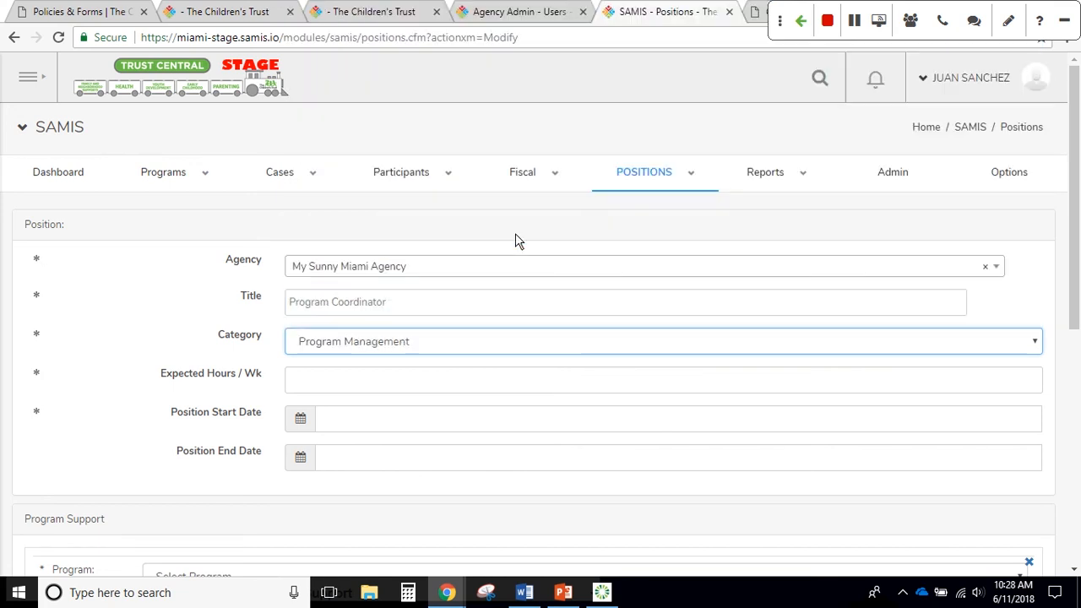
Set expected hours to 40 per week and the start date to 08/01/2018
{"action": "left_click", "coordinate": [498, 384]}
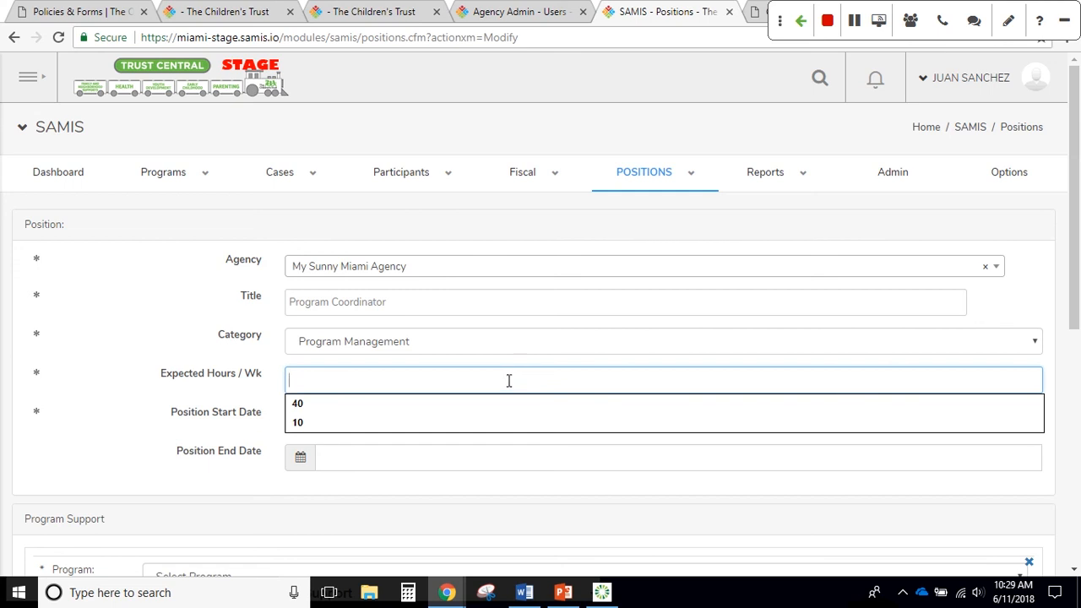
{"action": "left_click", "coordinate": [406, 406]}
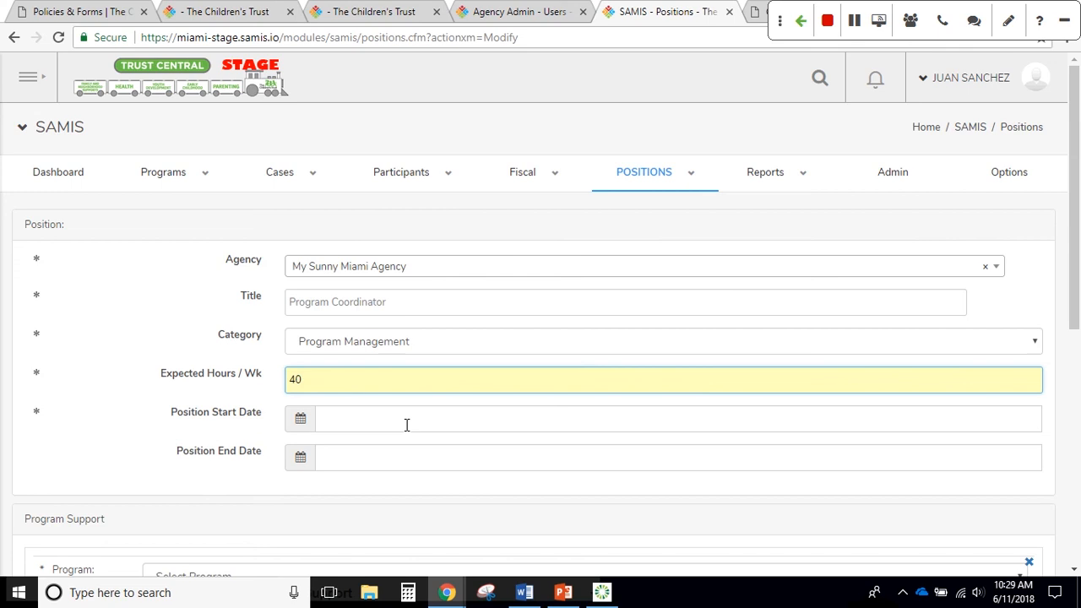
{"action": "left_click", "coordinate": [406, 425]}
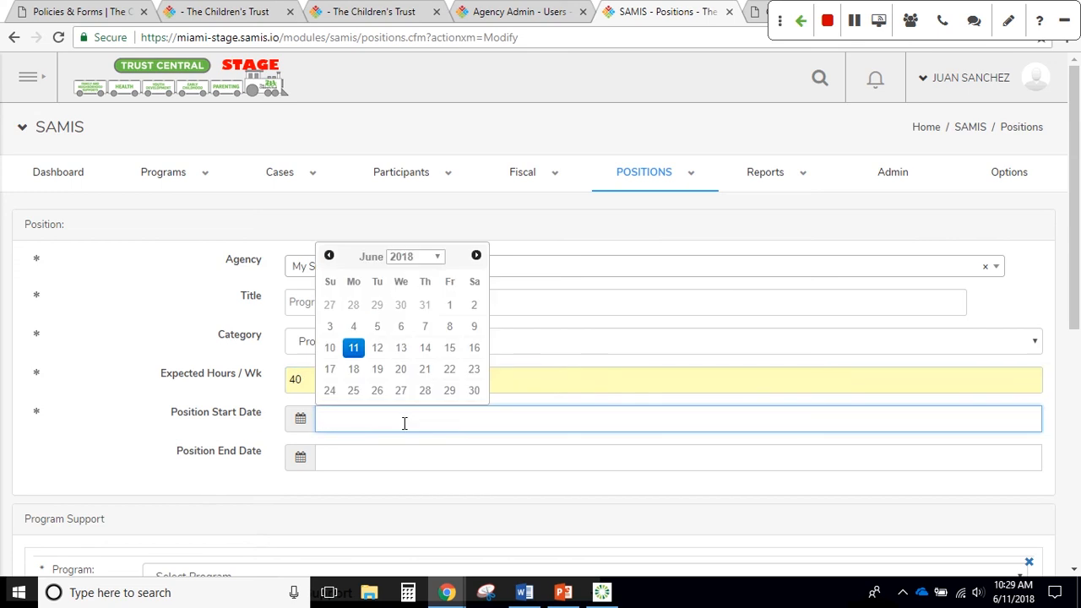
{"action": "left_click", "coordinate": [476, 257]}
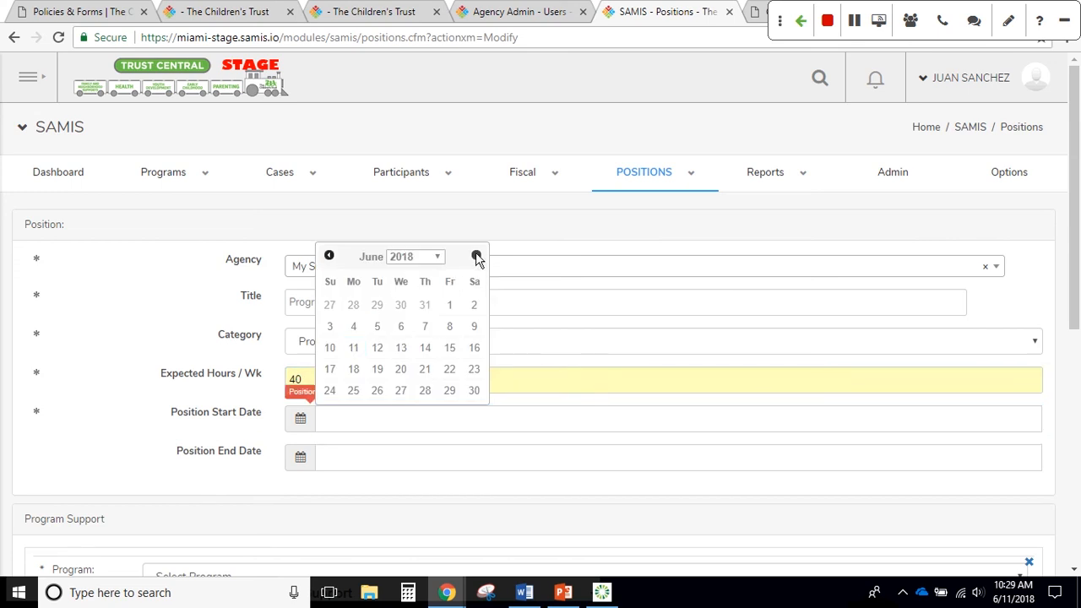
{"action": "left_click", "coordinate": [476, 257]}
{"action": "left_click", "coordinate": [476, 256]}
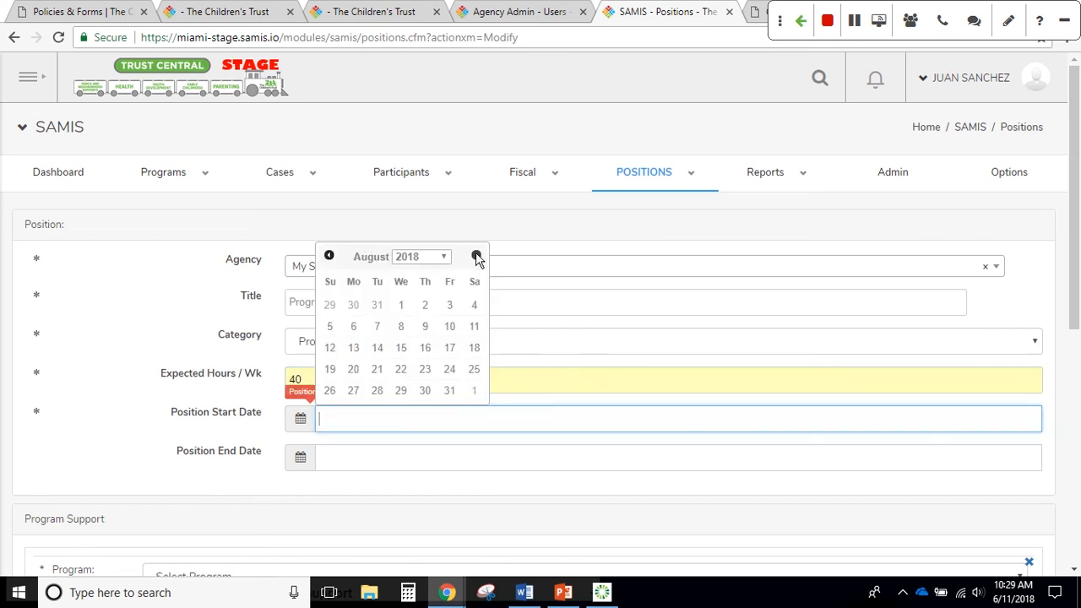
{"action": "left_click", "coordinate": [401, 306]}
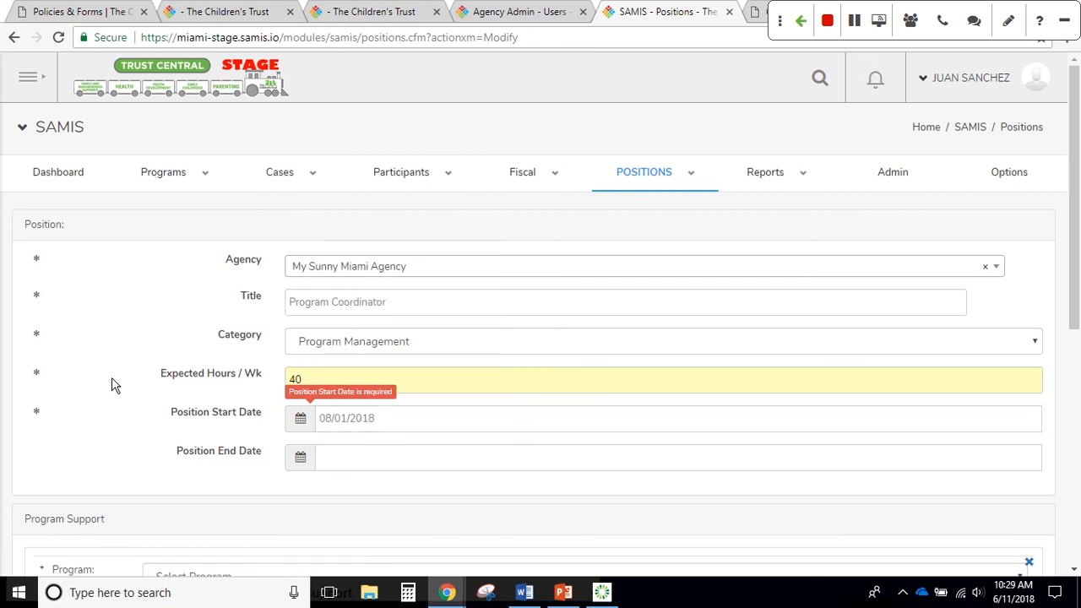
{"action": "scroll", "coordinate": [152, 397], "scroll_direction": "down", "scroll_amount": 1}
{"action": "scroll", "coordinate": [179, 408], "scroll_direction": "down", "scroll_amount": 1}
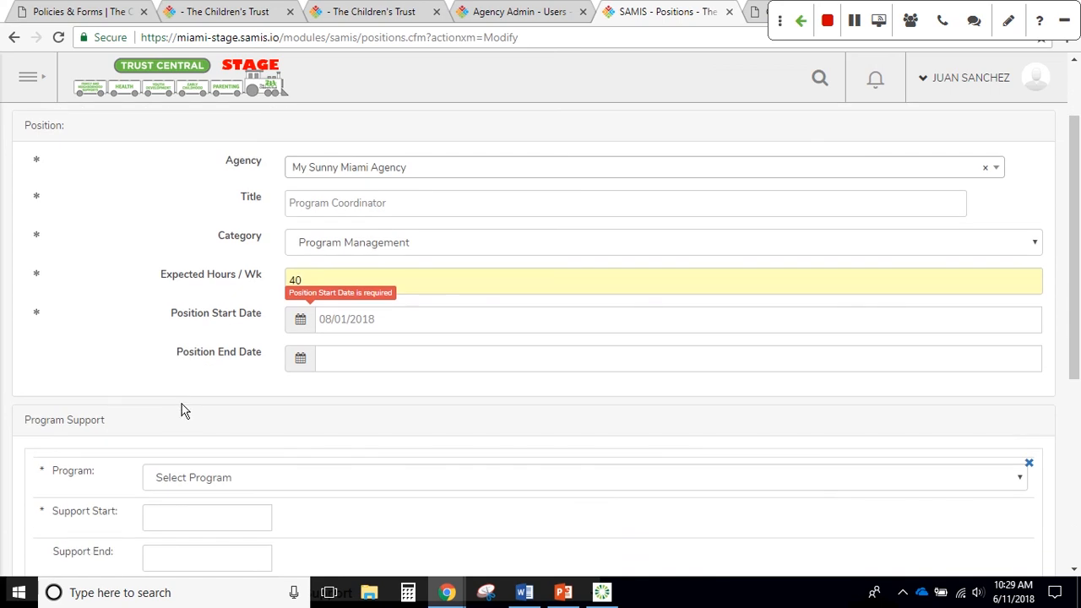
{"action": "scroll", "coordinate": [178, 395], "scroll_direction": "up", "scroll_amount": 1}
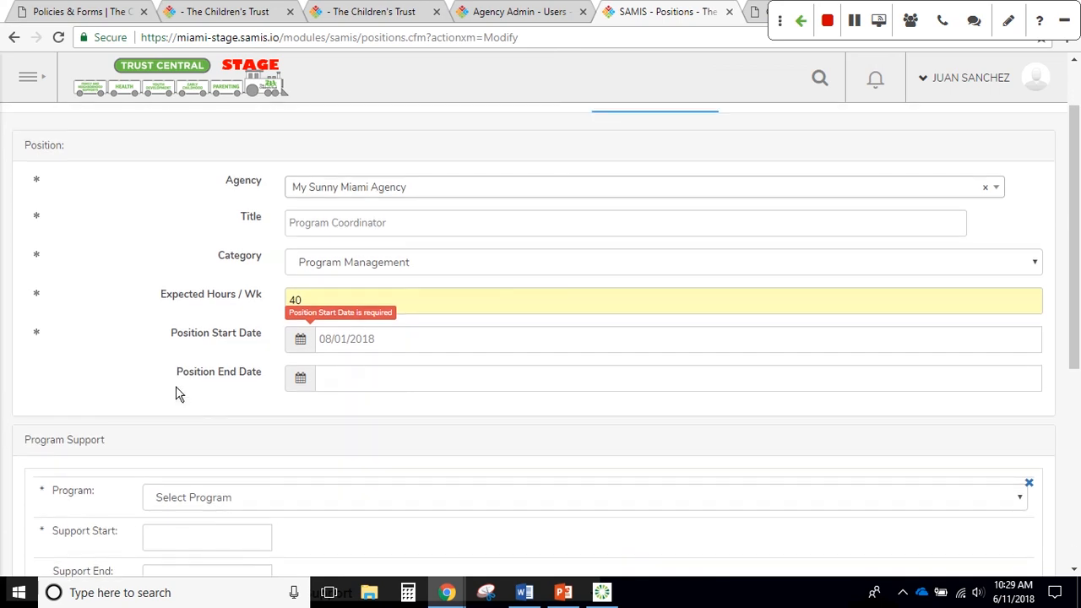
{"action": "scroll", "coordinate": [165, 378], "scroll_direction": "up", "scroll_amount": 1}
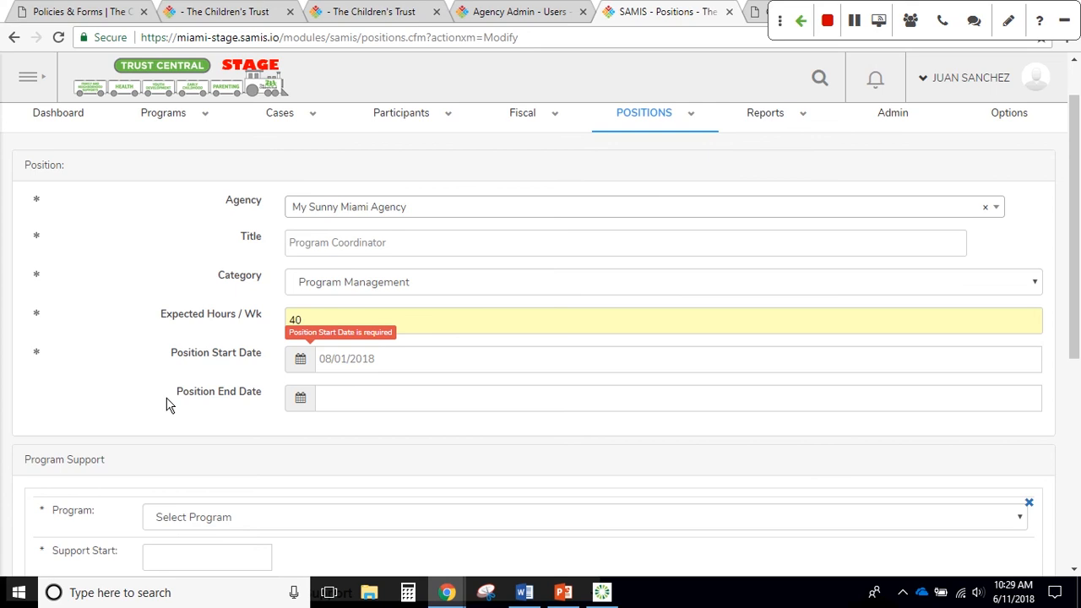
{"action": "scroll", "coordinate": [145, 387], "scroll_direction": "down", "scroll_amount": 1}
{"action": "scroll", "coordinate": [145, 388], "scroll_direction": "down", "scroll_amount": 3}
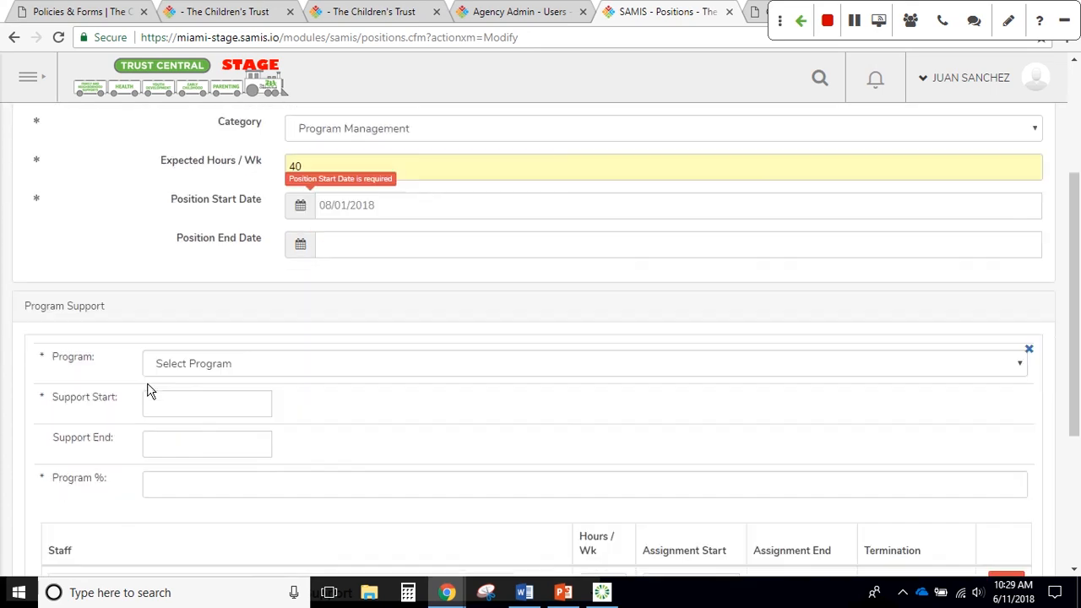
{"action": "scroll", "coordinate": [149, 391], "scroll_direction": "down", "scroll_amount": 1}
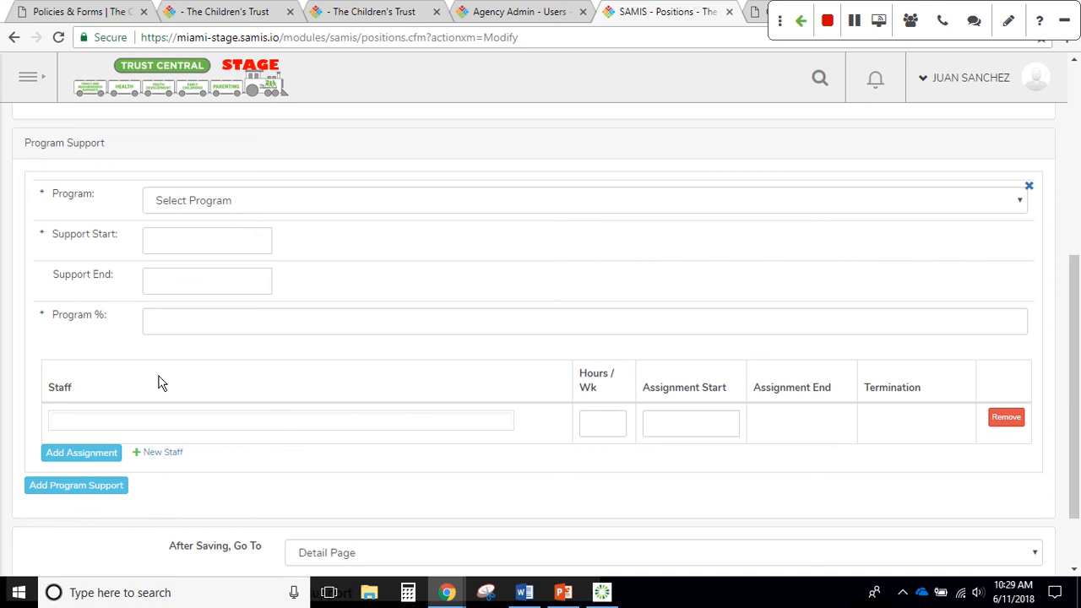
Add PAR XX10-9002 Sample - Hybrid program support starting 08/01/2018 at 20 percent
{"action": "left_click", "coordinate": [292, 201]}
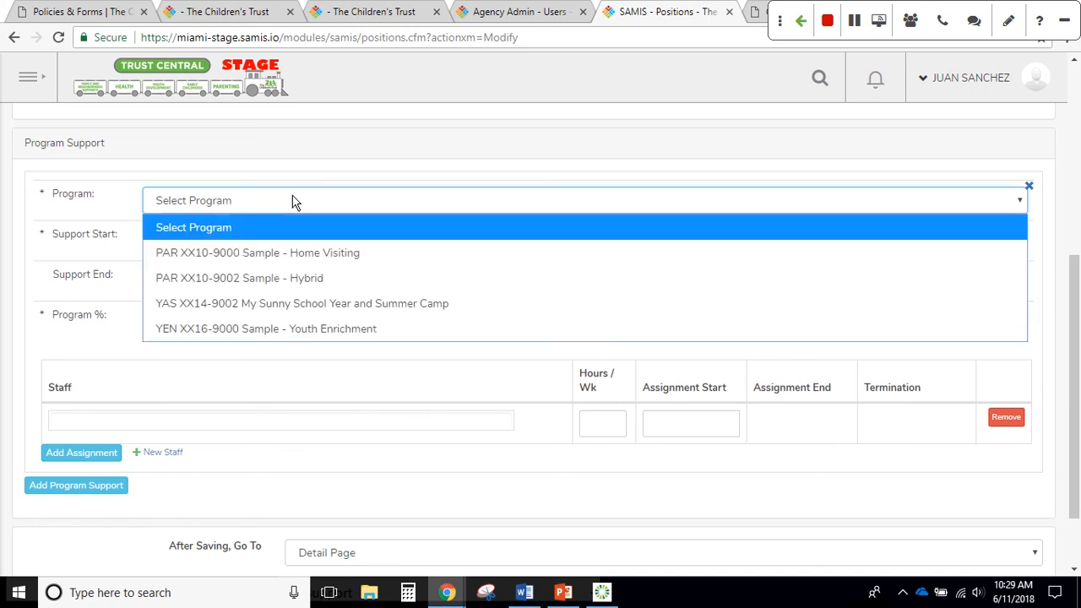
{"action": "left_click", "coordinate": [308, 289]}
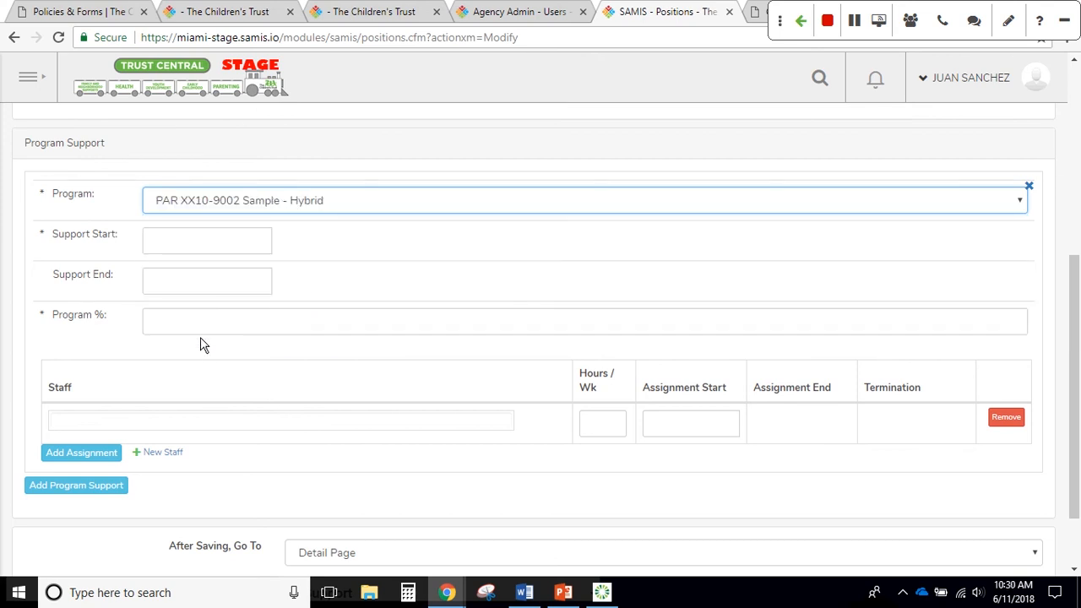
{"action": "left_click", "coordinate": [170, 240]}
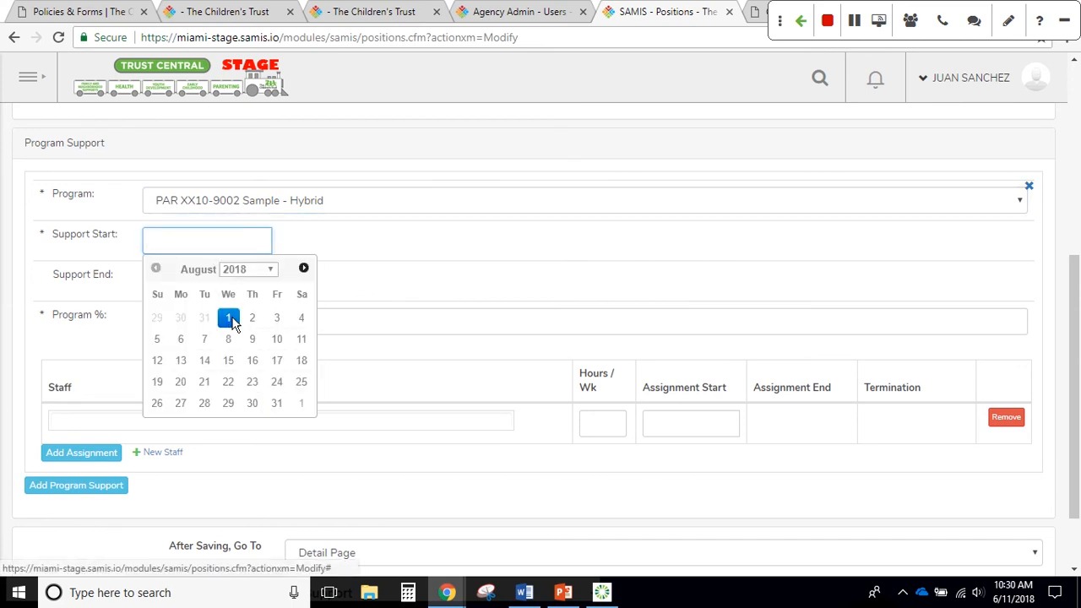
{"action": "left_click", "coordinate": [229, 319]}
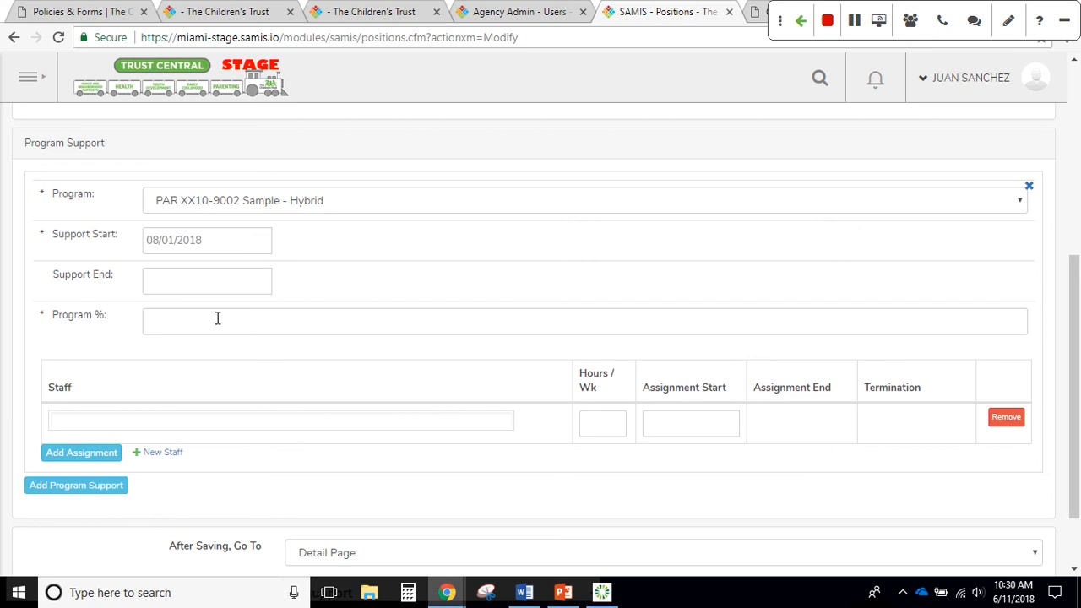
{"action": "left_click", "coordinate": [217, 318]}
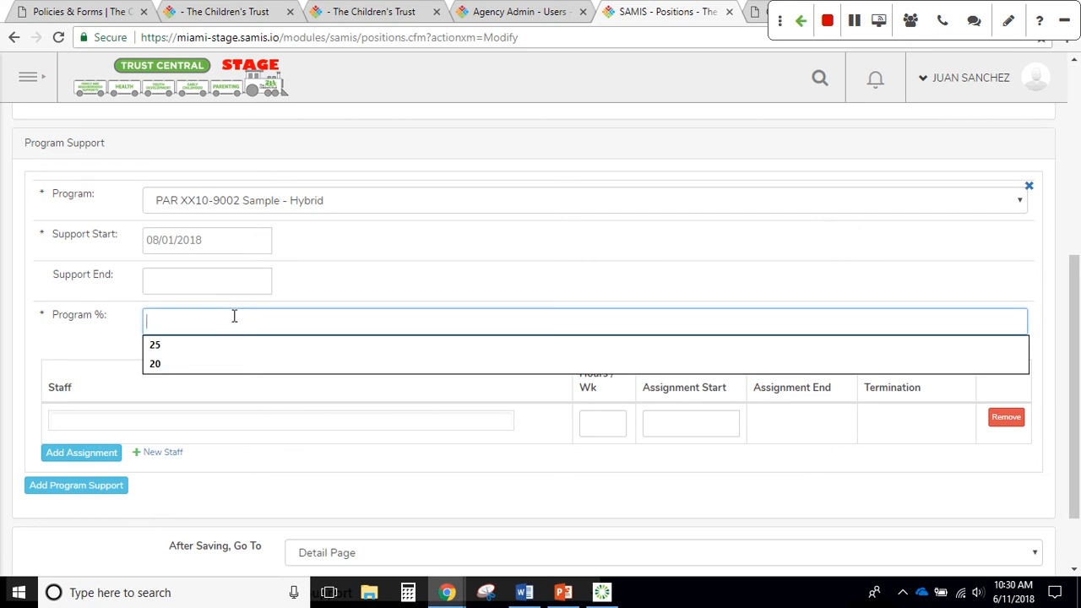
{"action": "left_click", "coordinate": [206, 365]}
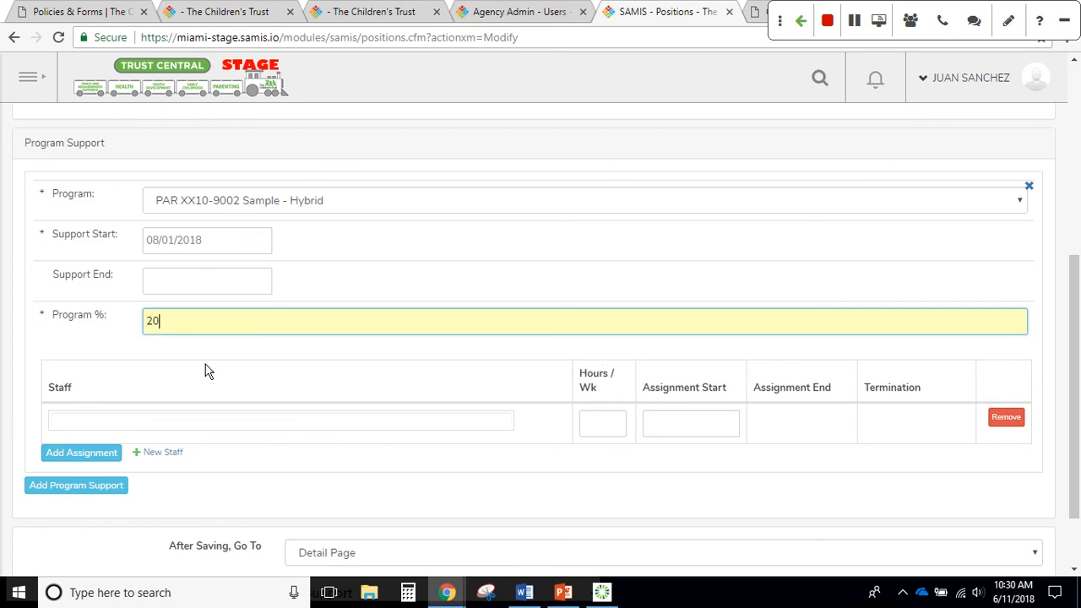
{"action": "left_click", "coordinate": [237, 443]}
{"action": "scroll", "coordinate": [238, 442], "scroll_direction": "down", "scroll_amount": 1}
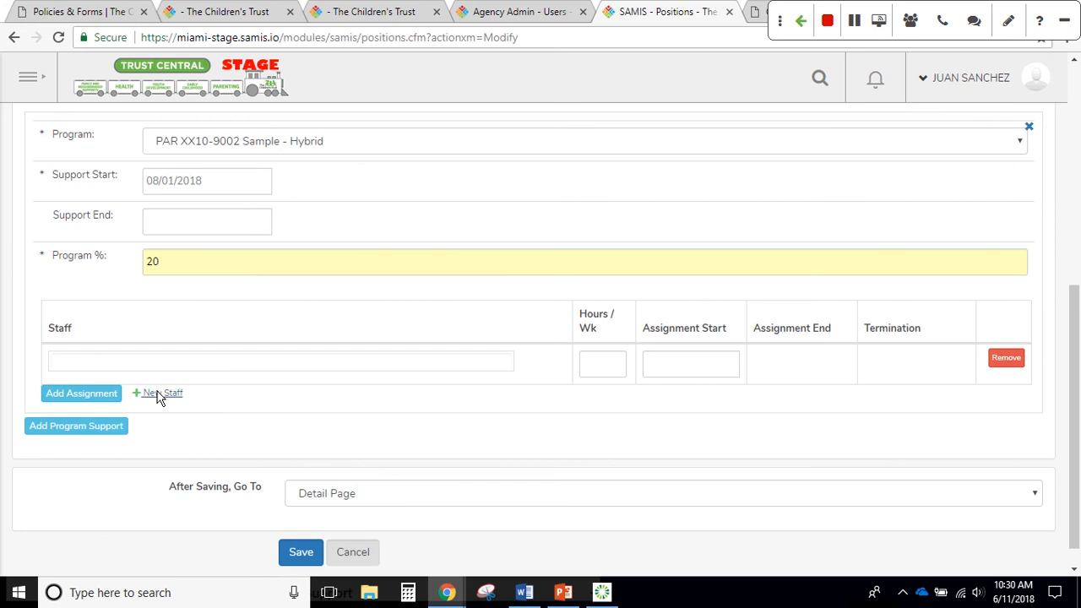
Search the Staff field by name, find no match, and open the New Staff form
{"action": "left_click", "coordinate": [155, 362]}
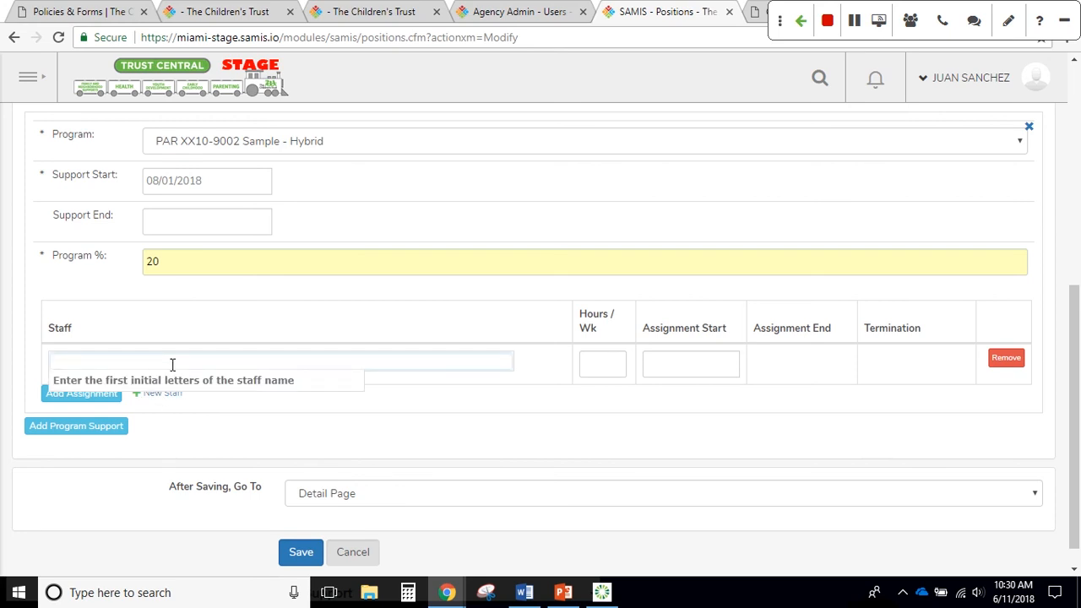
{"action": "type", "text": "j"}
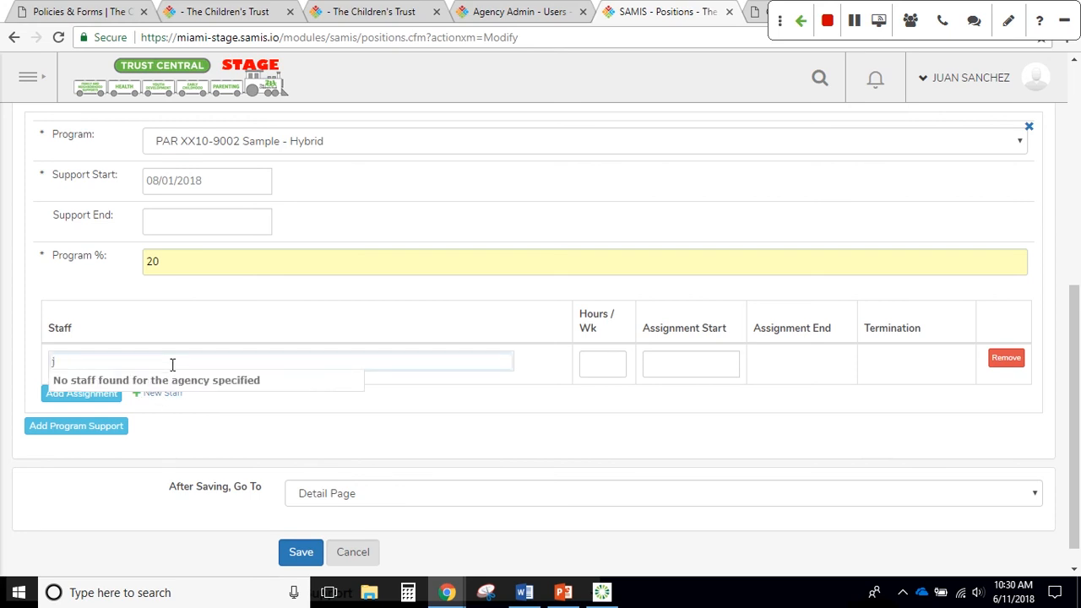
{"action": "type", "text": "uan"}
{"action": "left_click", "coordinate": [249, 415]}
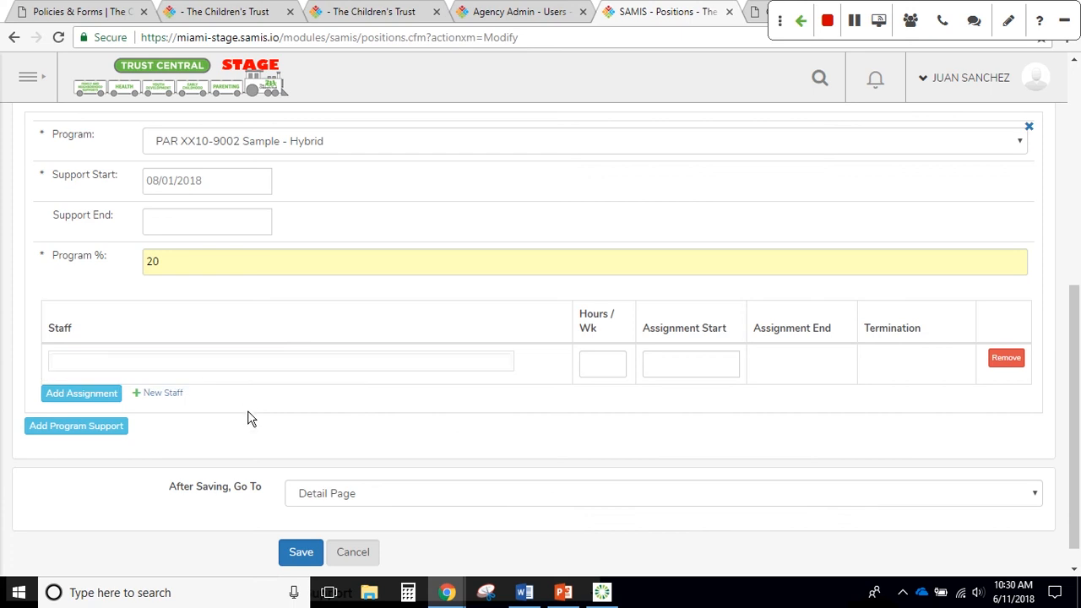
{"action": "left_click", "coordinate": [162, 393]}
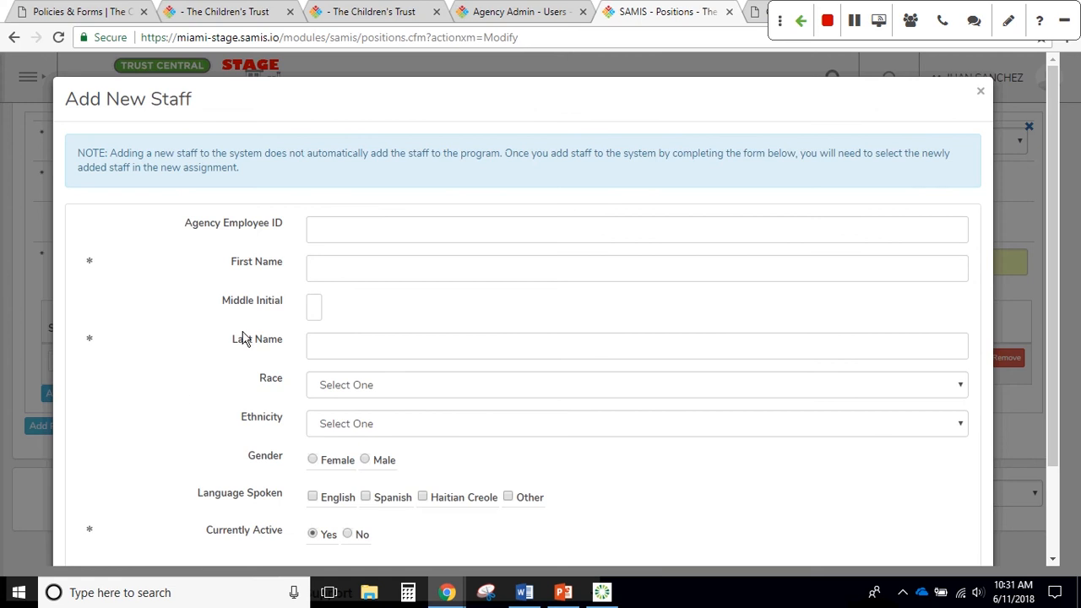
Enter the new staff member's first and last name, skipping middle initial, and save
{"action": "left_click", "coordinate": [359, 271]}
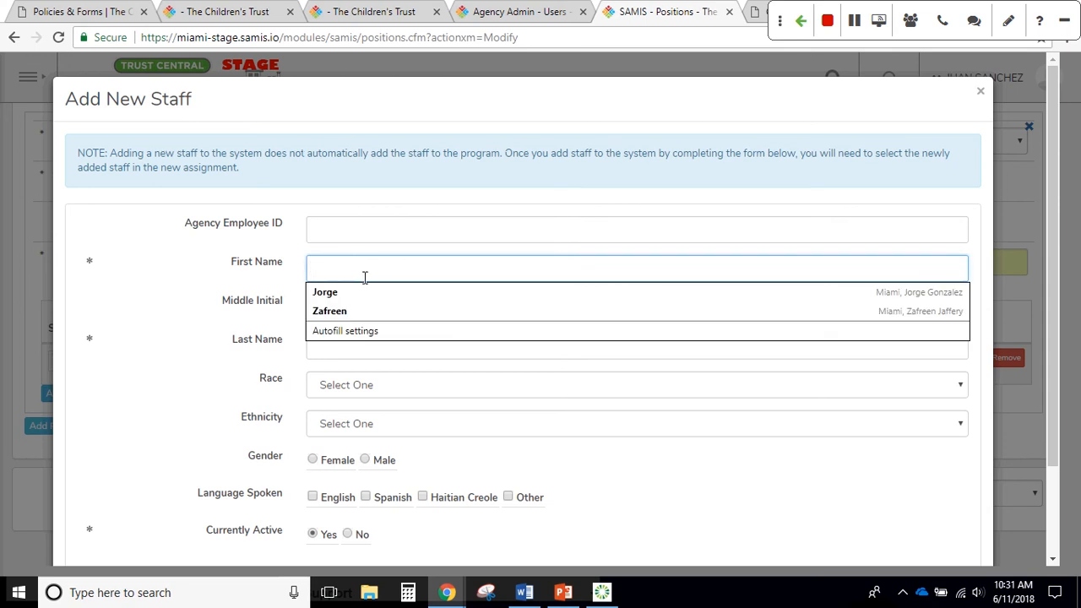
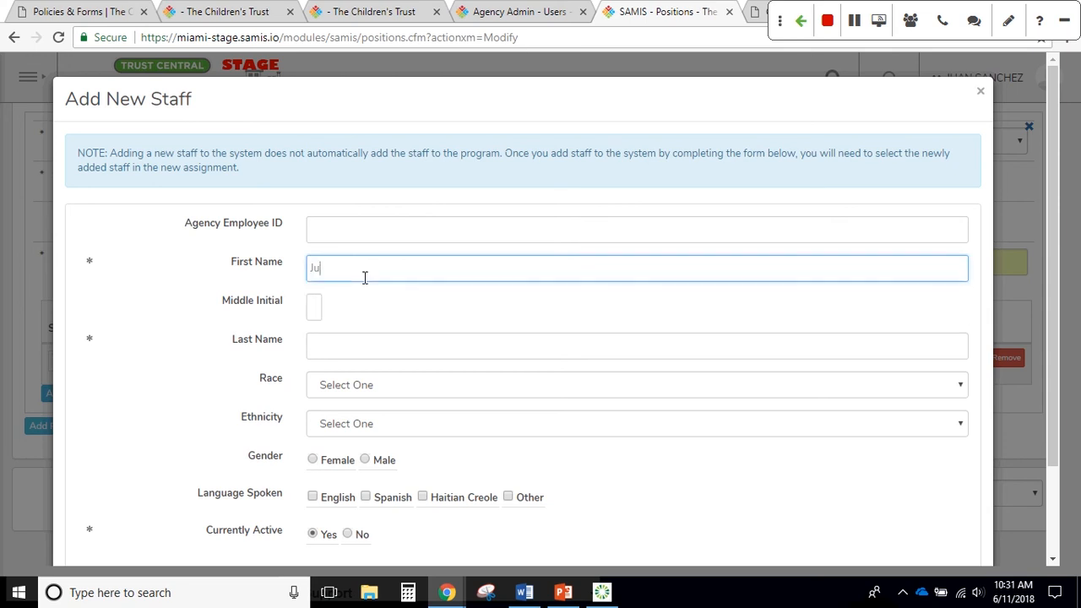
{"action": "key", "text": "Tab"}
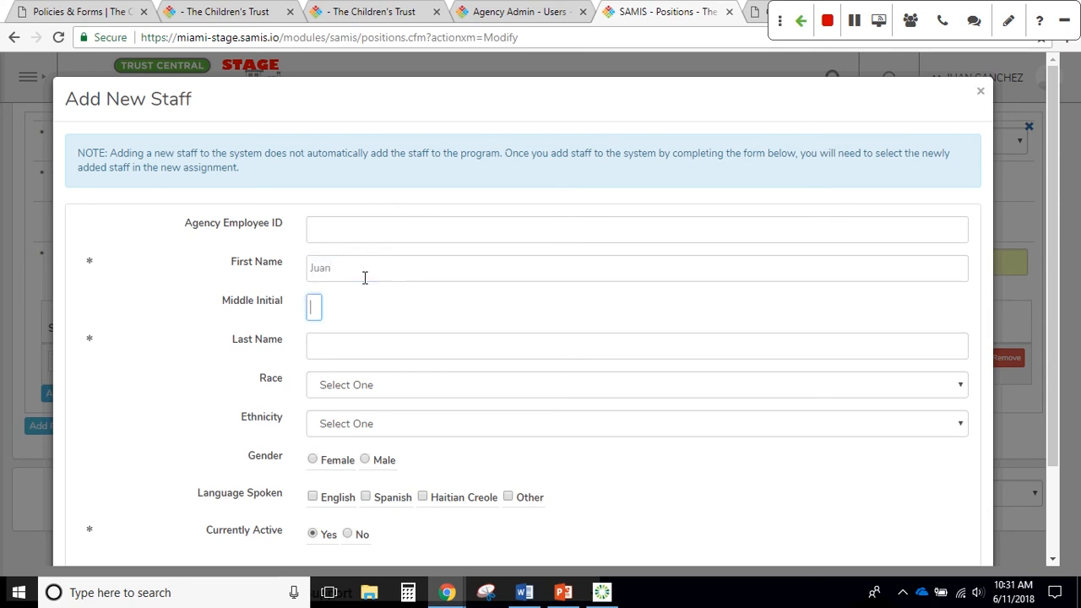
{"action": "key", "text": "Tab"}
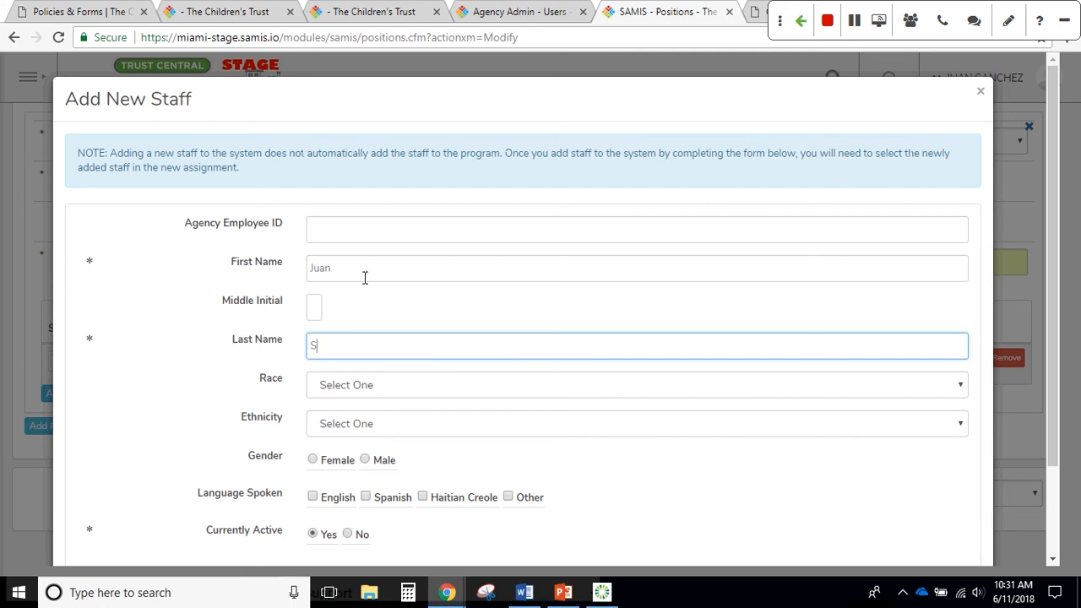
{"action": "scroll", "coordinate": [385, 270], "scroll_direction": "down", "scroll_amount": 1}
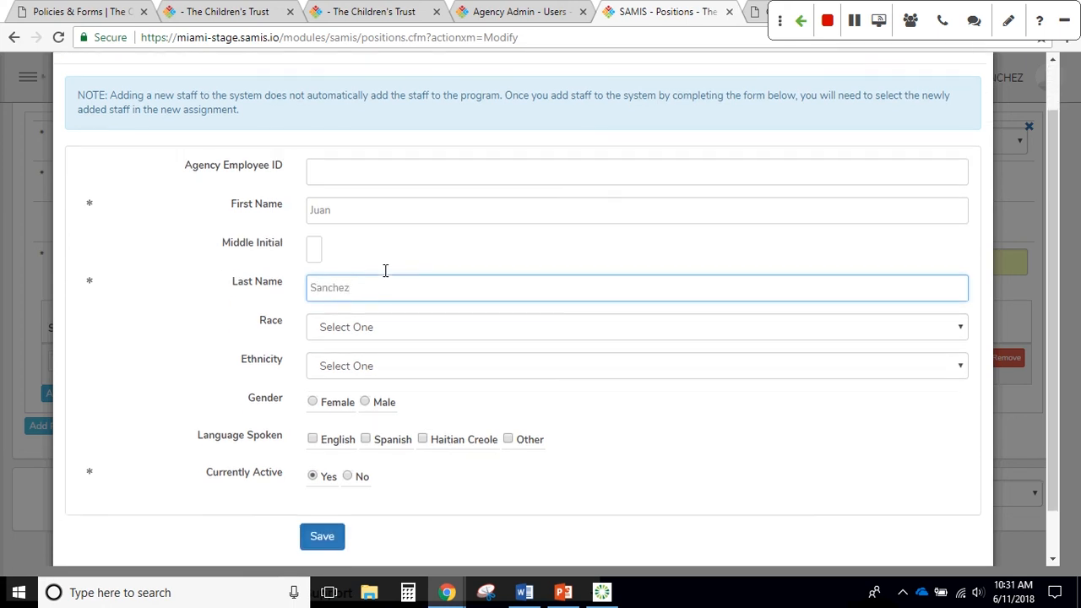
{"action": "scroll", "coordinate": [385, 271], "scroll_direction": "down", "scroll_amount": 1}
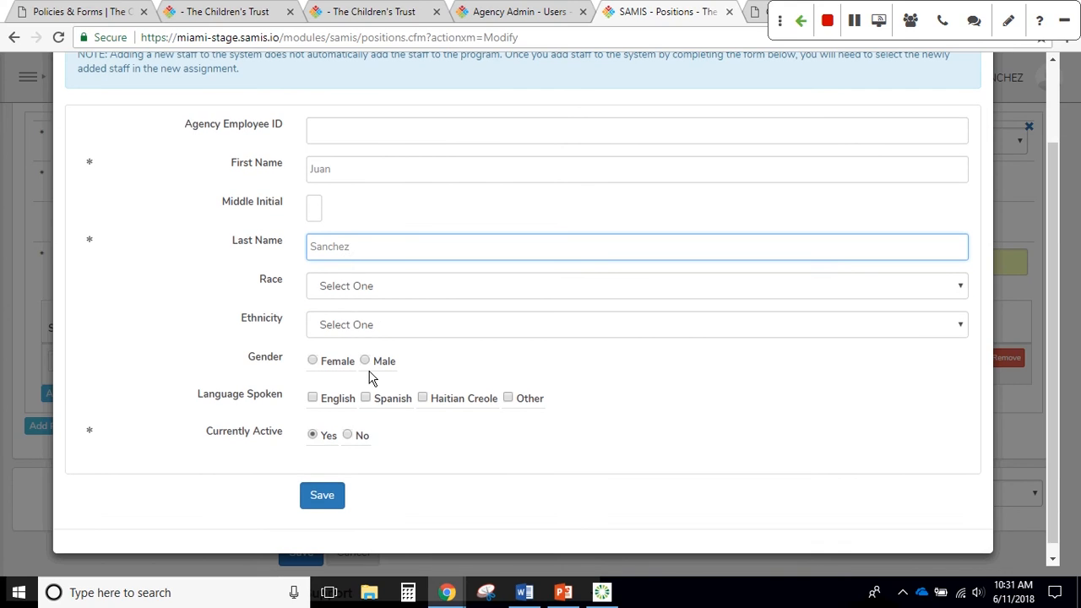
{"action": "left_click", "coordinate": [329, 500]}
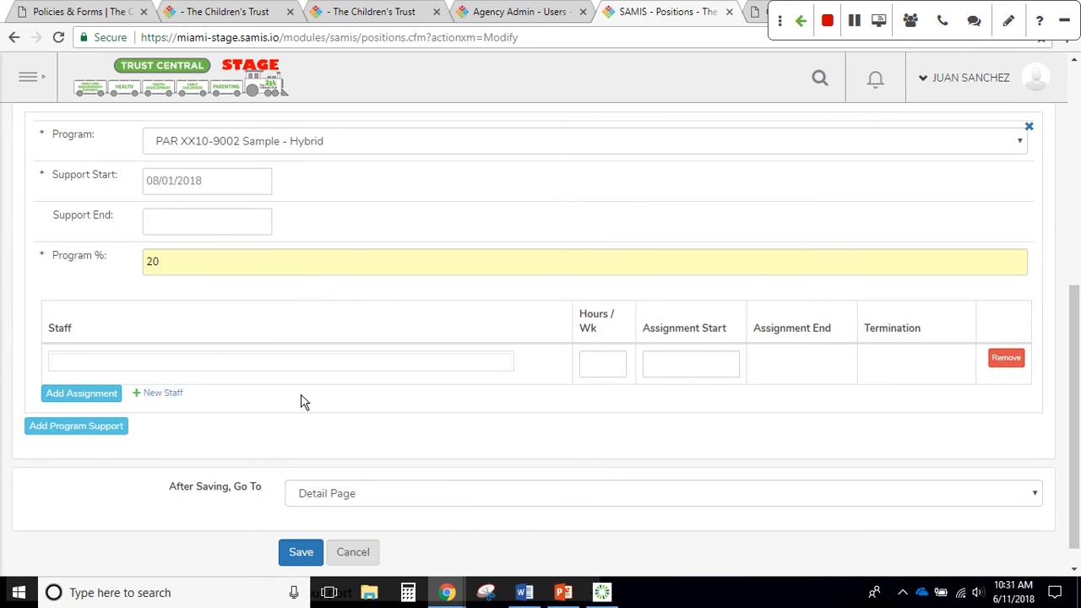
Assign the newly added staff member at 10 hours per week starting 08/01/2018
{"action": "left_click", "coordinate": [184, 366]}
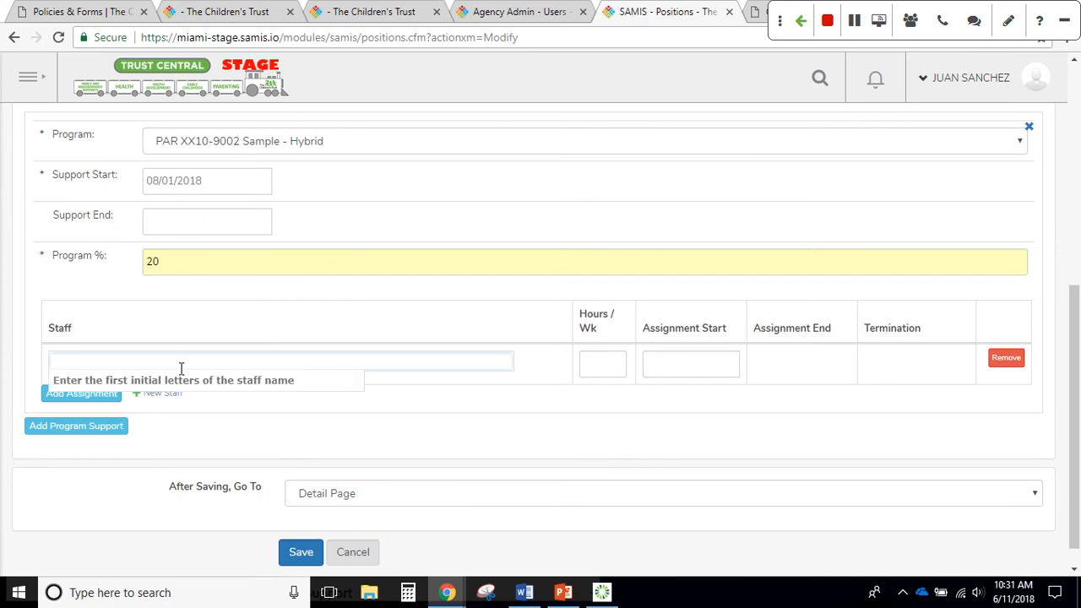
{"action": "type", "text": "ju"}
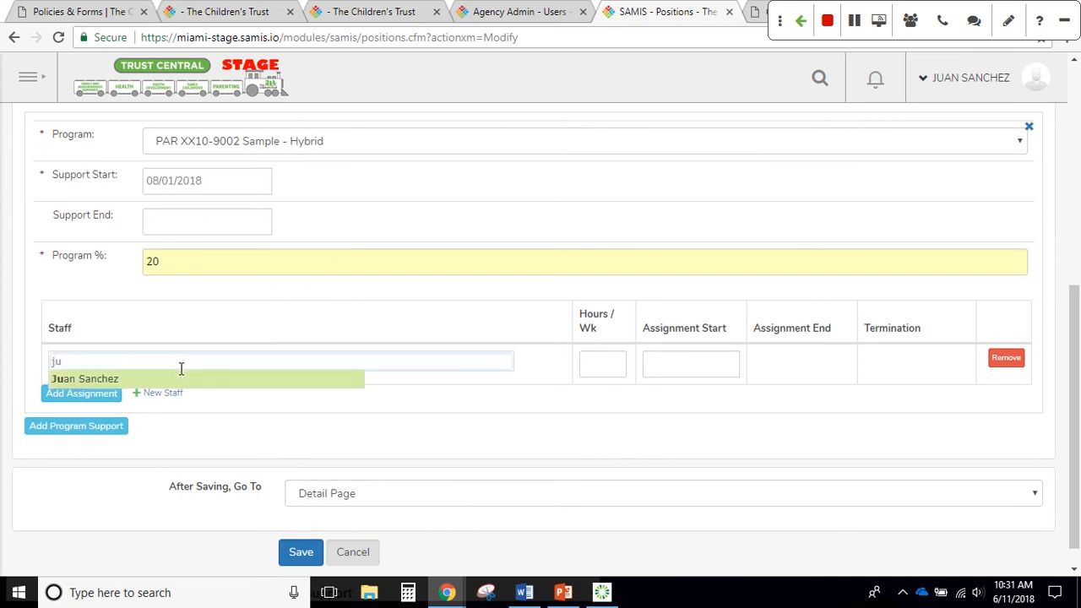
{"action": "left_click", "coordinate": [88, 379]}
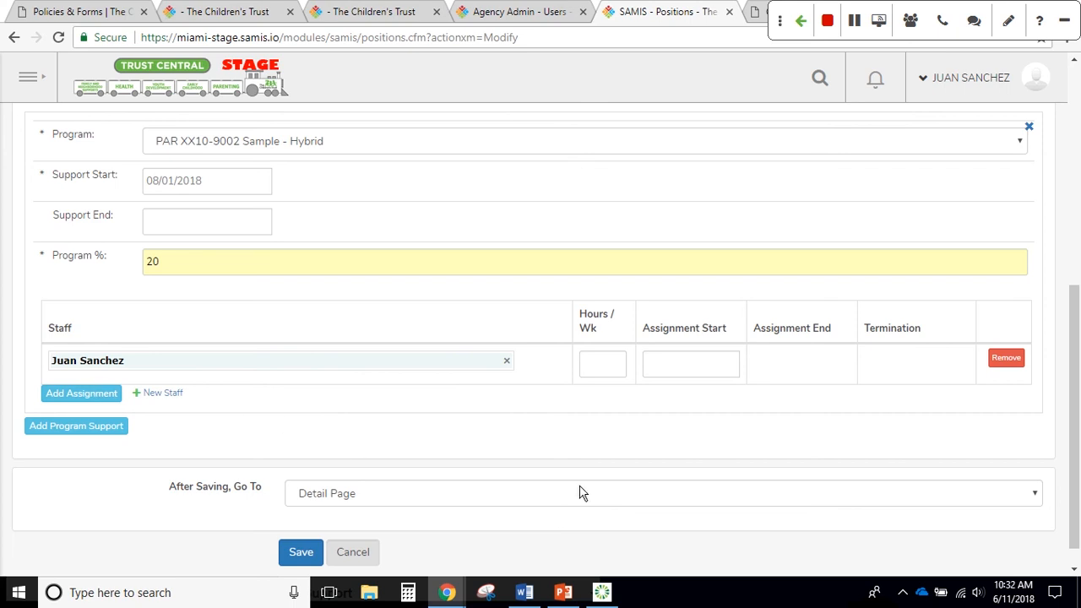
{"action": "left_click", "coordinate": [595, 369]}
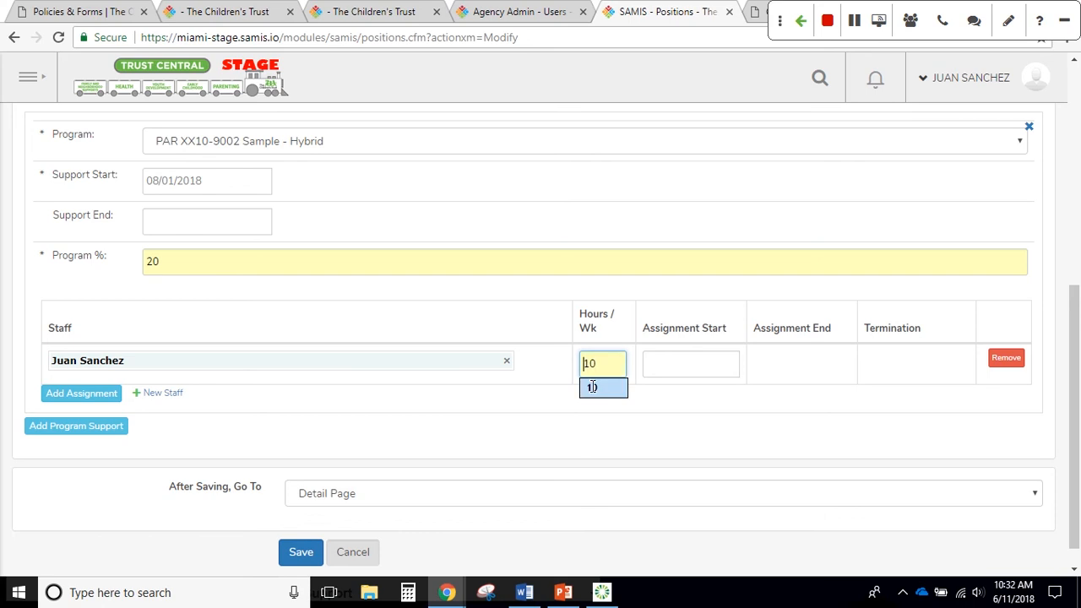
{"action": "left_click", "coordinate": [591, 388]}
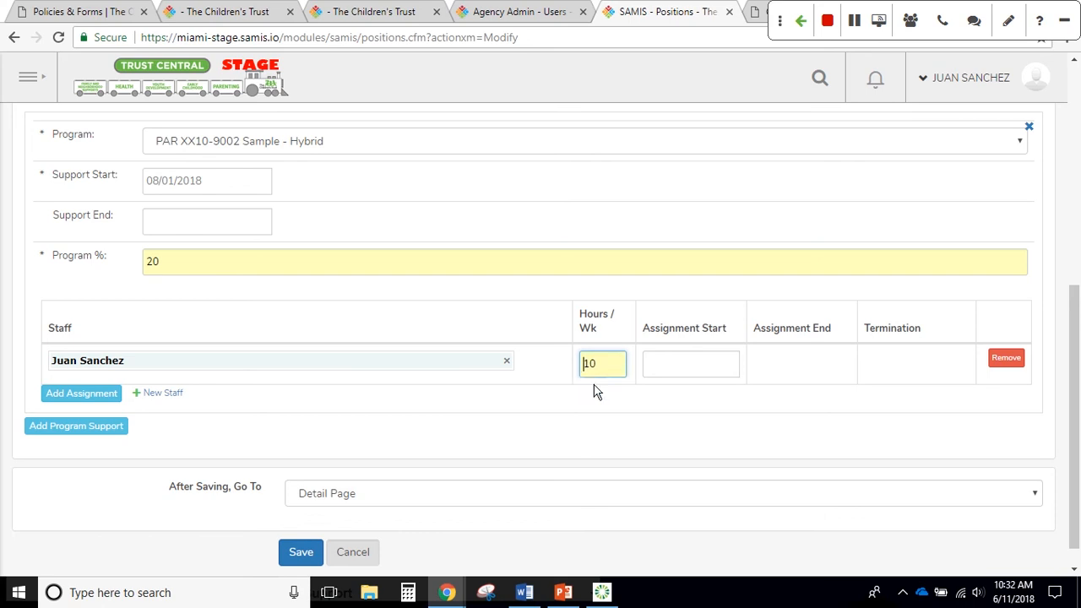
{"action": "left_click", "coordinate": [683, 364]}
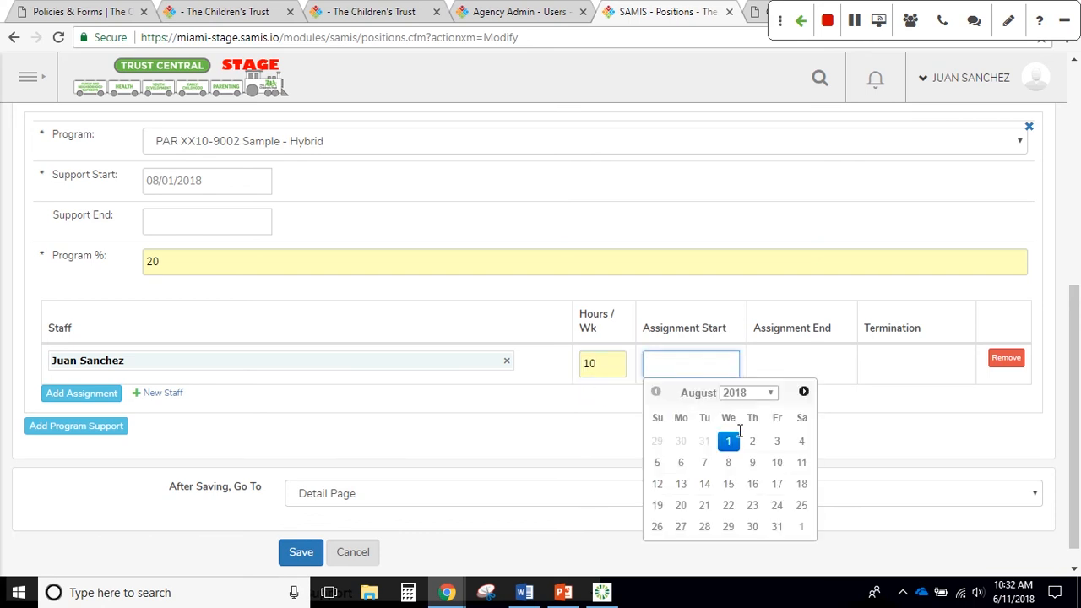
{"action": "left_click", "coordinate": [728, 442]}
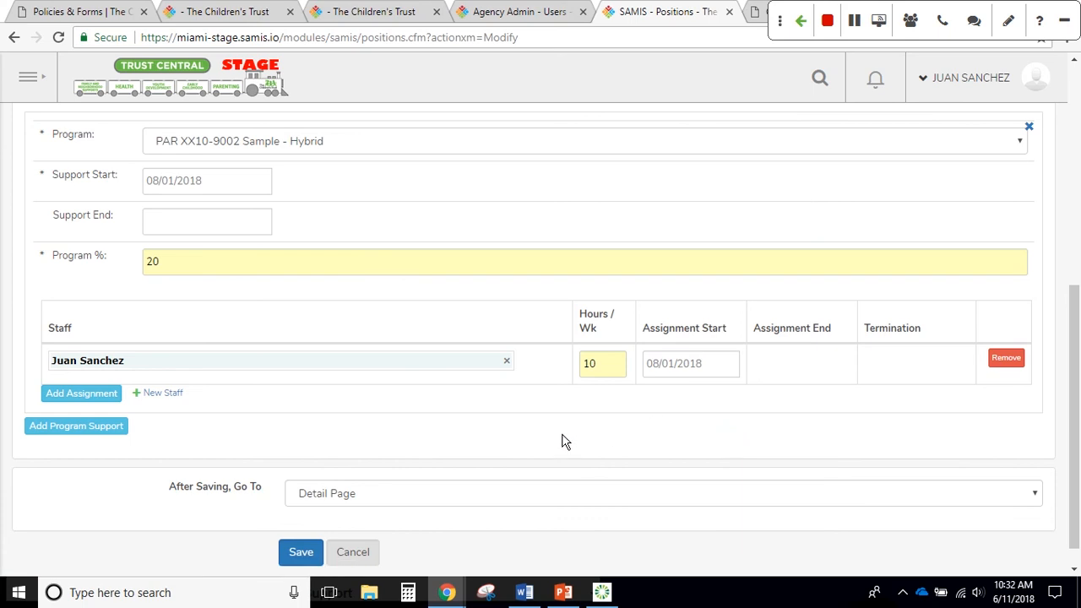
{"action": "scroll", "coordinate": [547, 435], "scroll_direction": "down", "scroll_amount": 1}
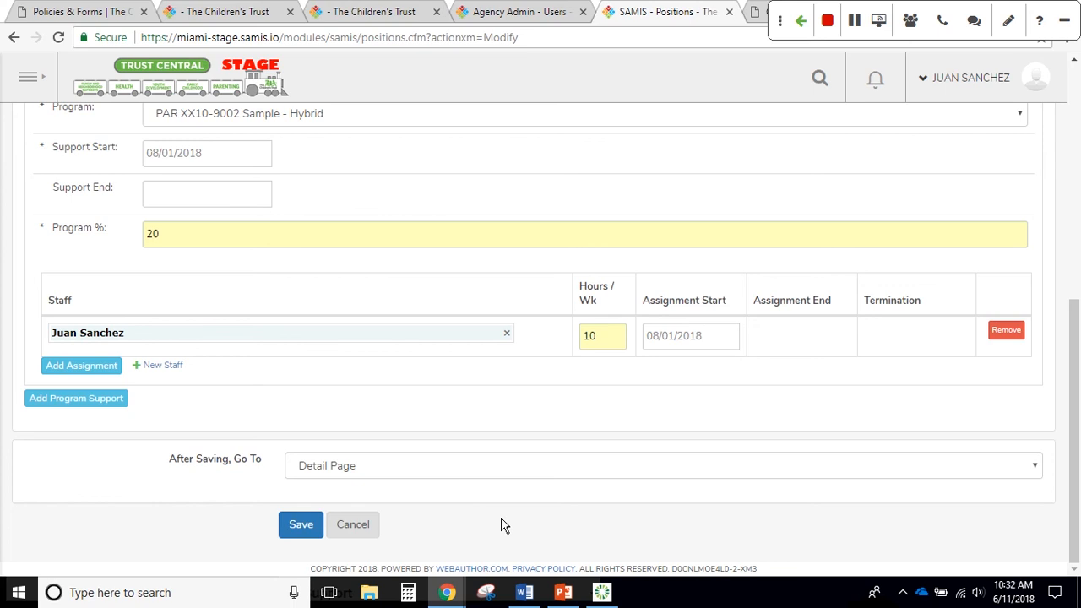
Keep Detail Page as the after-save destination and save the Program Coordinator position
{"action": "left_click", "coordinate": [1033, 471]}
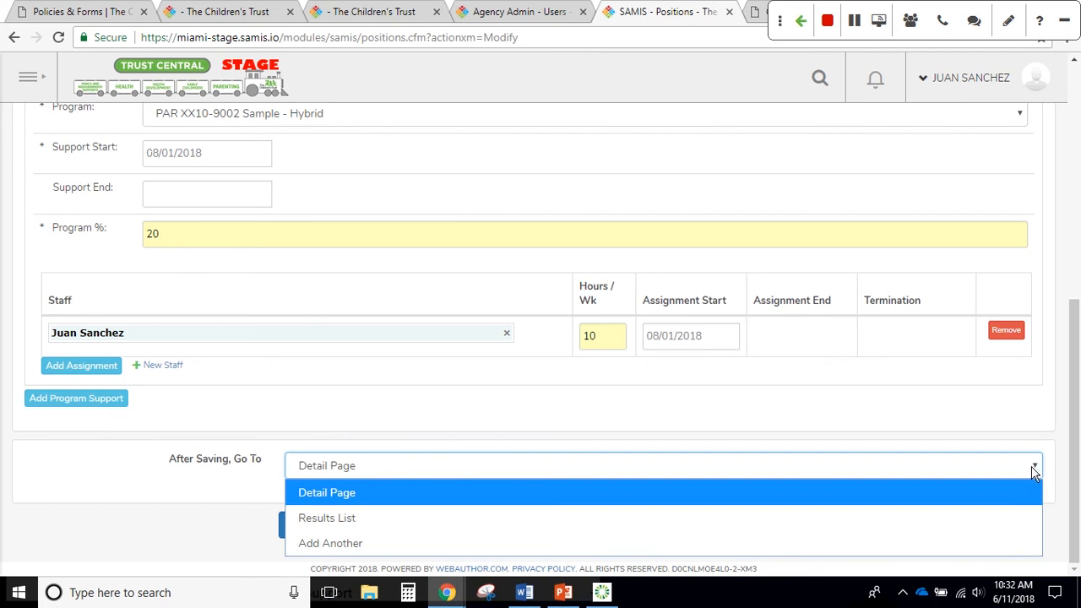
{"action": "left_click", "coordinate": [1013, 507]}
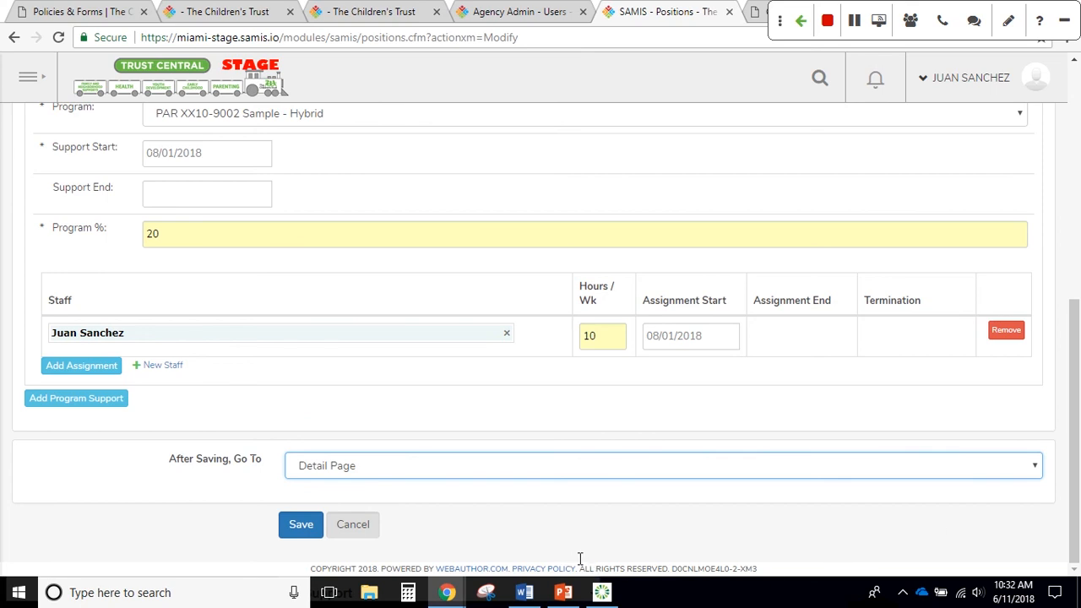
{"action": "left_click", "coordinate": [292, 531]}
{"action": "left_click", "coordinate": [291, 528]}
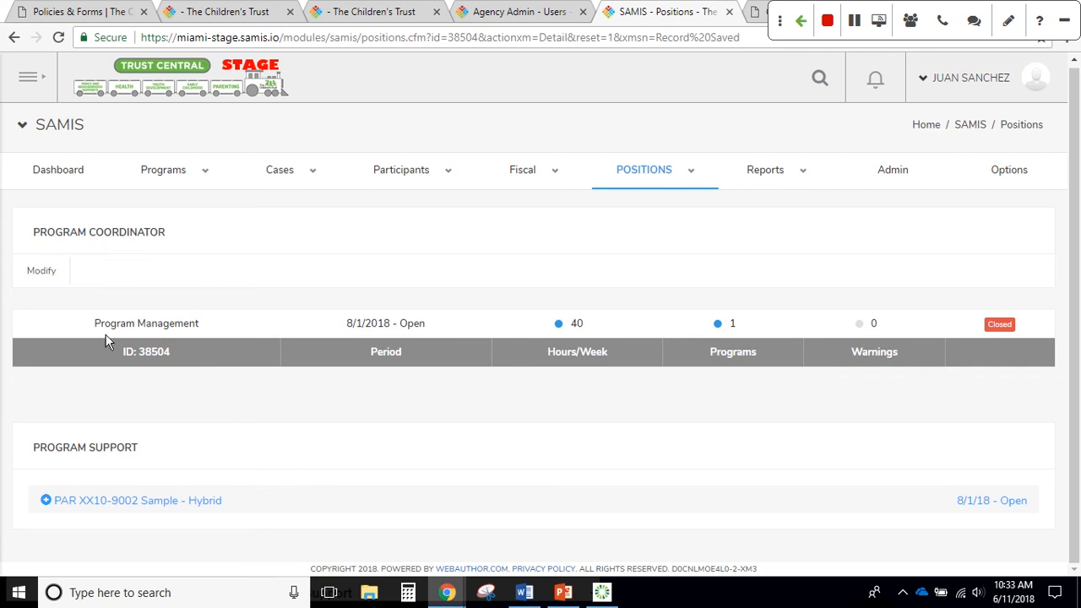
{"action": "left_click", "coordinate": [37, 270]}
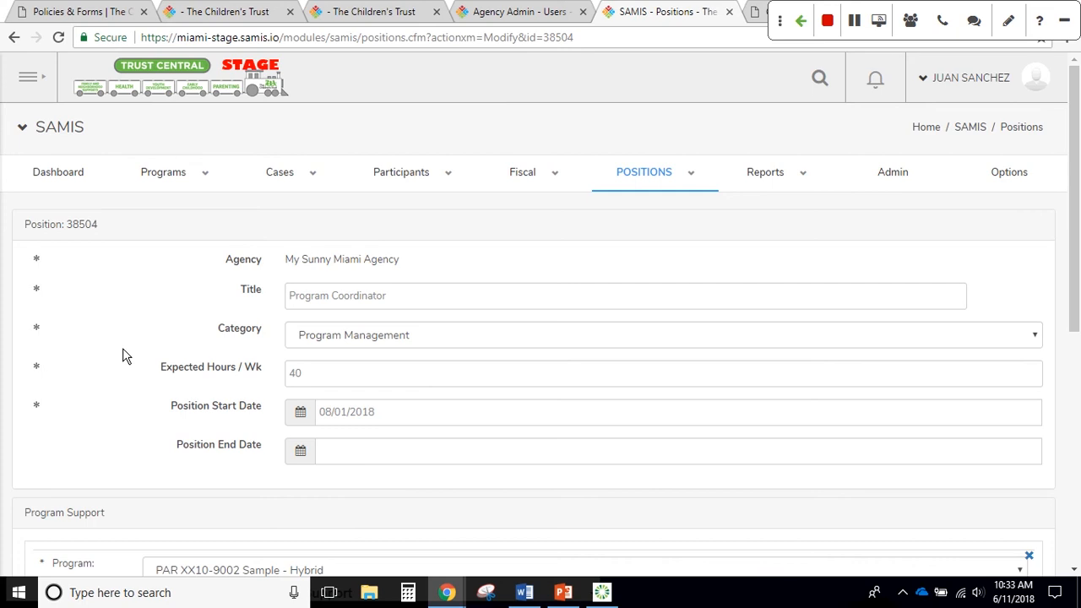
{"action": "scroll", "coordinate": [124, 355], "scroll_direction": "down", "scroll_amount": 5}
{"action": "scroll", "coordinate": [125, 349], "scroll_direction": "down", "scroll_amount": 1}
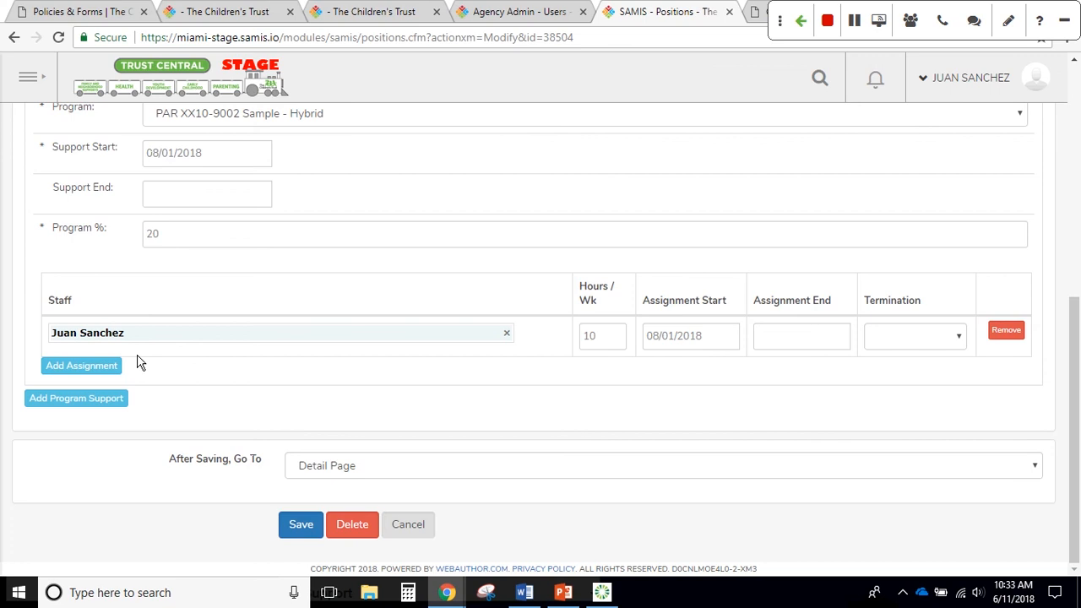
{"action": "scroll", "coordinate": [140, 362], "scroll_direction": "up", "scroll_amount": 1}
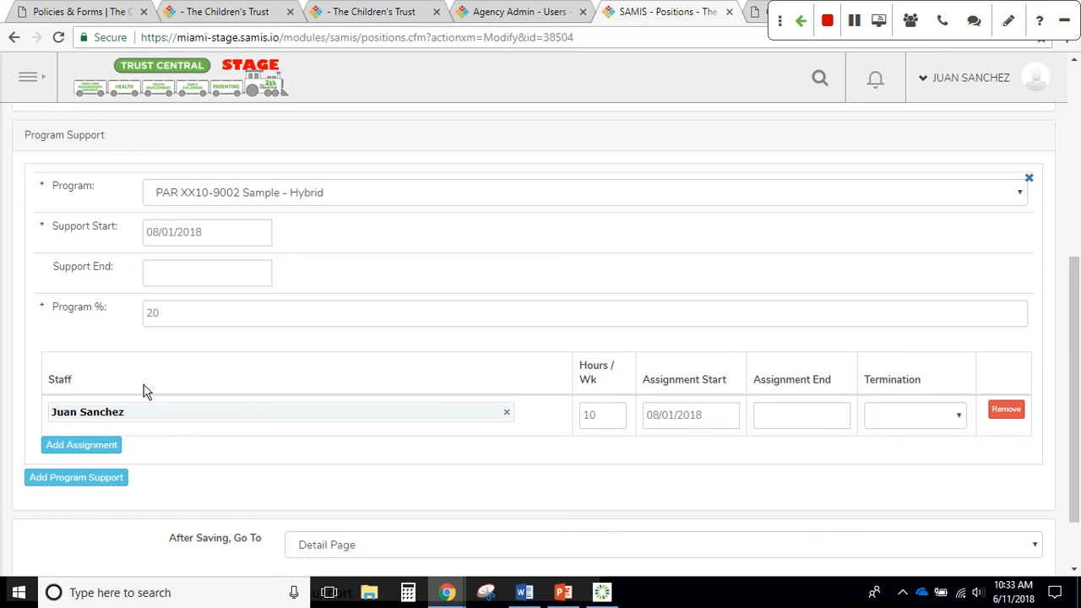
Add YAS XX14-9002 My Sunny School Year and Summer Camp support from 08/01/2018 at 20%
{"action": "left_click", "coordinate": [97, 478]}
{"action": "scroll", "coordinate": [355, 502], "scroll_direction": "down", "scroll_amount": 3}
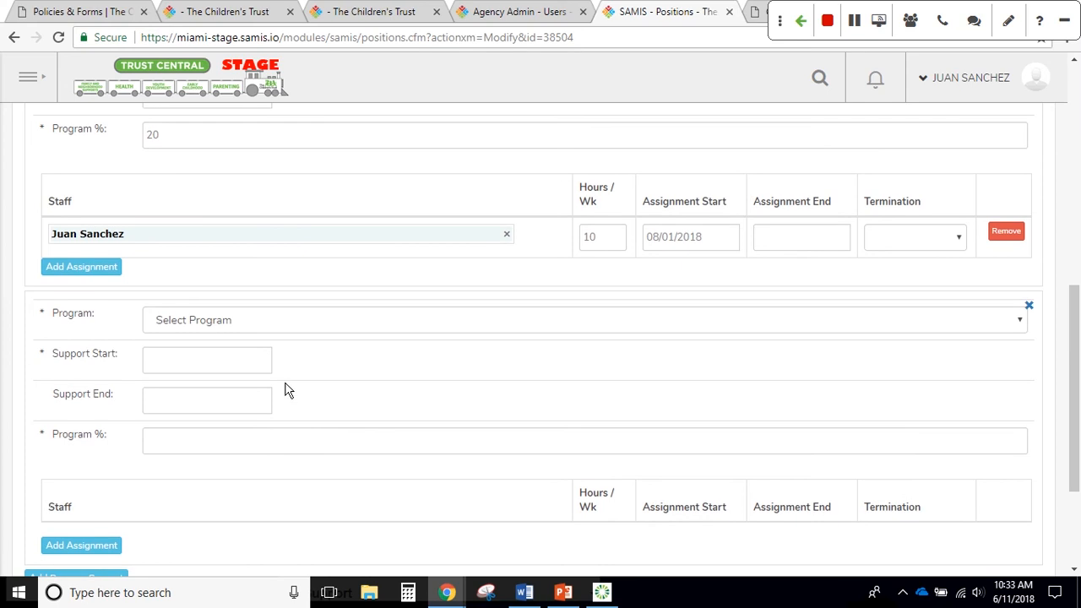
{"action": "left_click", "coordinate": [275, 332]}
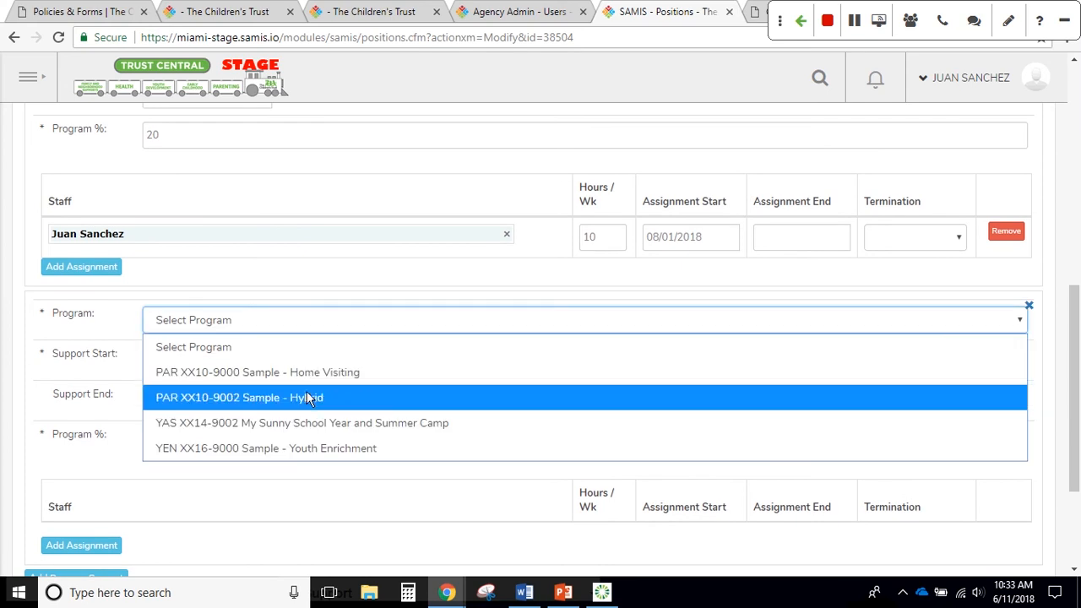
{"action": "left_click", "coordinate": [313, 423]}
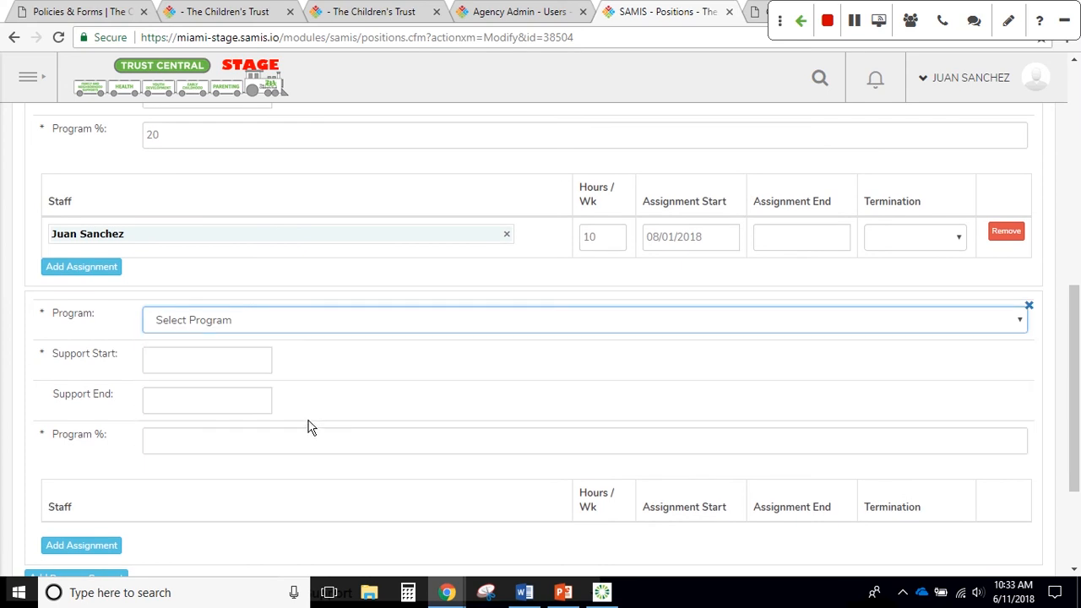
{"action": "left_click", "coordinate": [219, 361]}
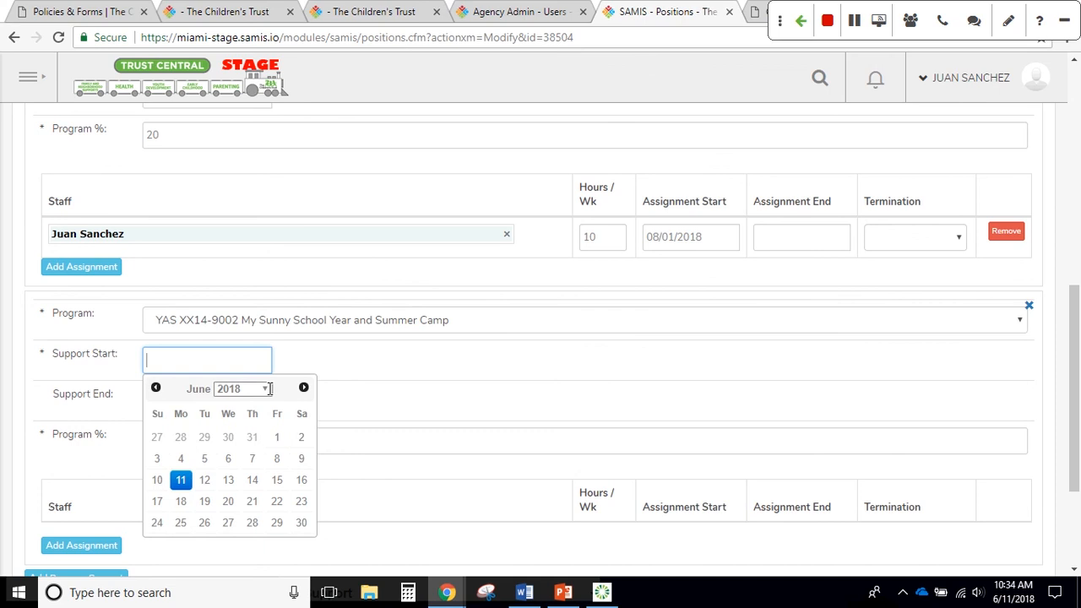
{"action": "left_click", "coordinate": [304, 388]}
{"action": "left_click", "coordinate": [304, 388]}
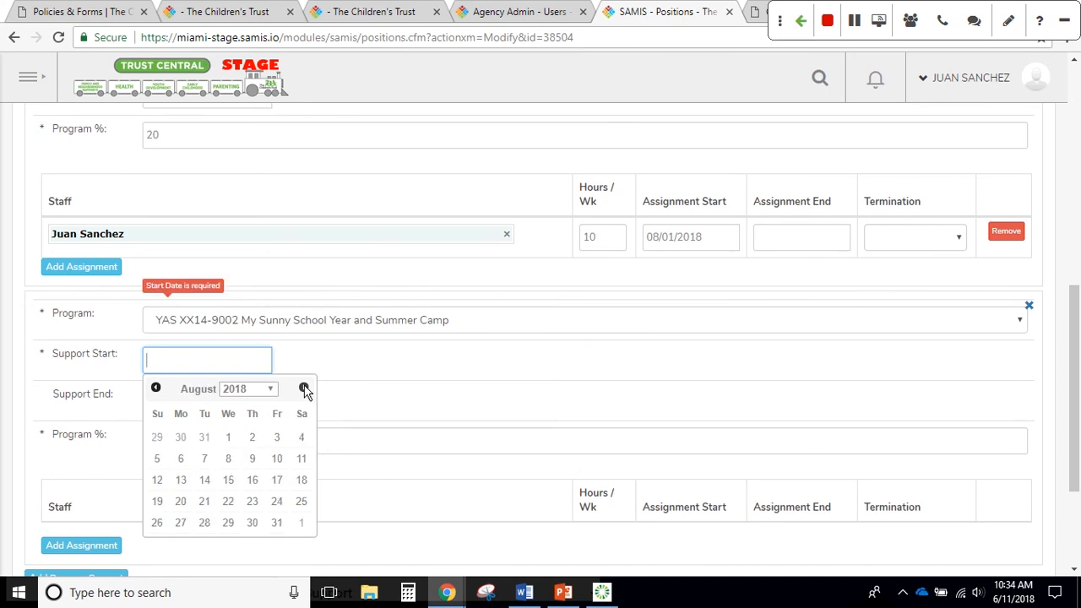
{"action": "left_click", "coordinate": [228, 437]}
{"action": "left_click", "coordinate": [197, 405]}
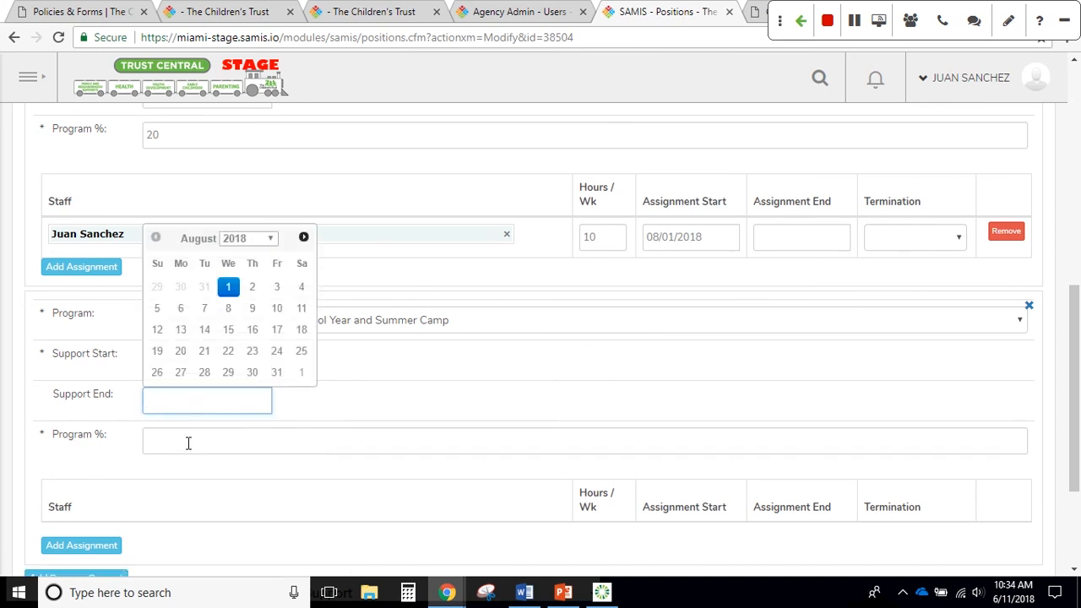
{"action": "left_click", "coordinate": [189, 443]}
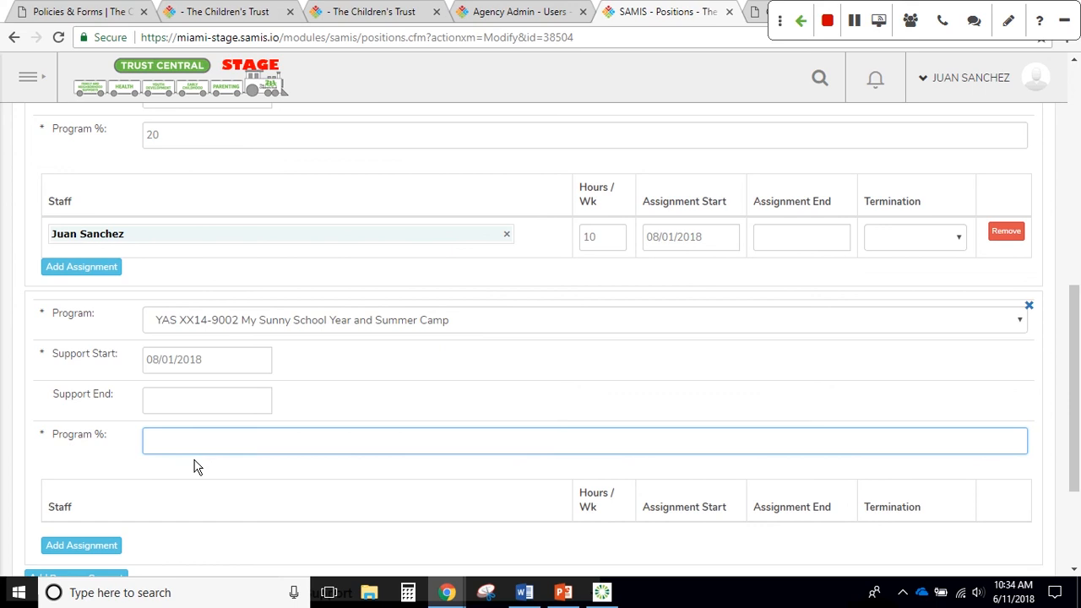
{"action": "type", "text": "20"}
{"action": "scroll", "coordinate": [169, 488], "scroll_direction": "down", "scroll_amount": 1}
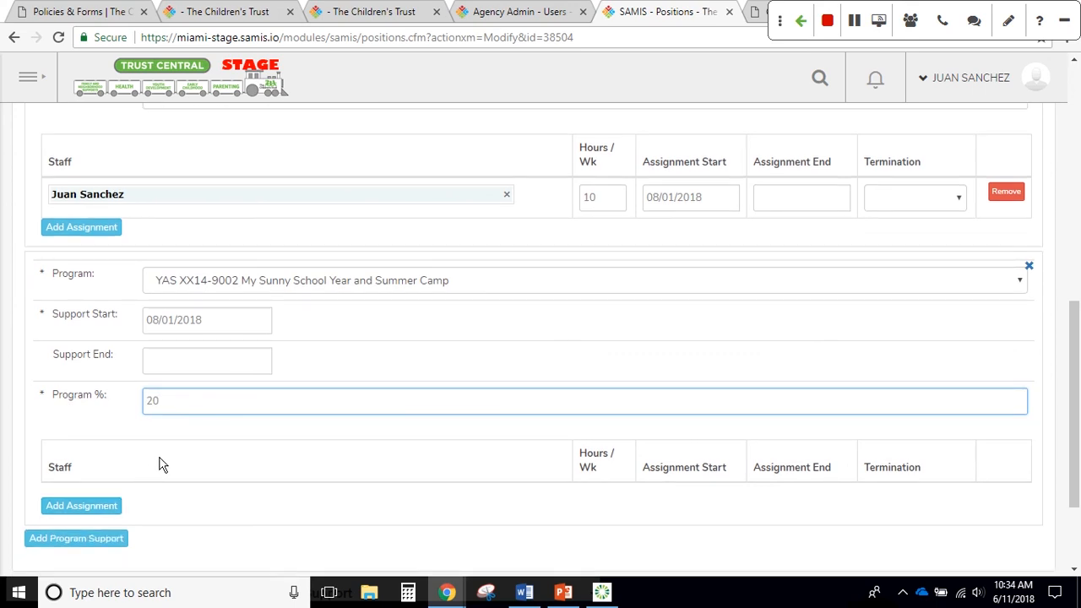
{"action": "double_click", "coordinate": [218, 438]}
Assign the staff member 10 hours weekly from 08/01/2018 and save the position
{"action": "left_click", "coordinate": [99, 507]}
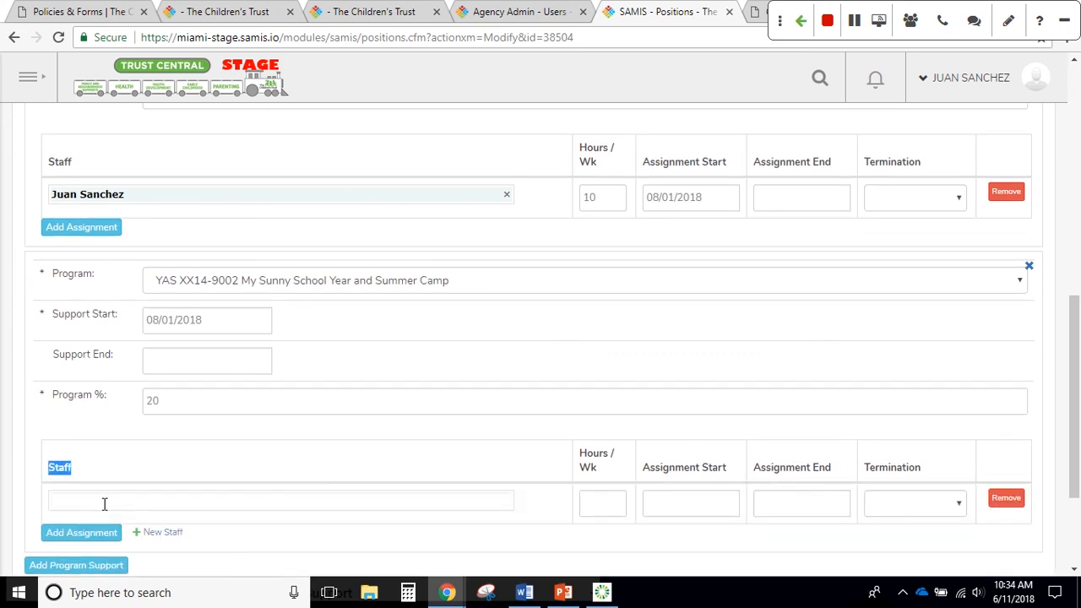
{"action": "left_click", "coordinate": [106, 499]}
{"action": "type", "text": "ju"}
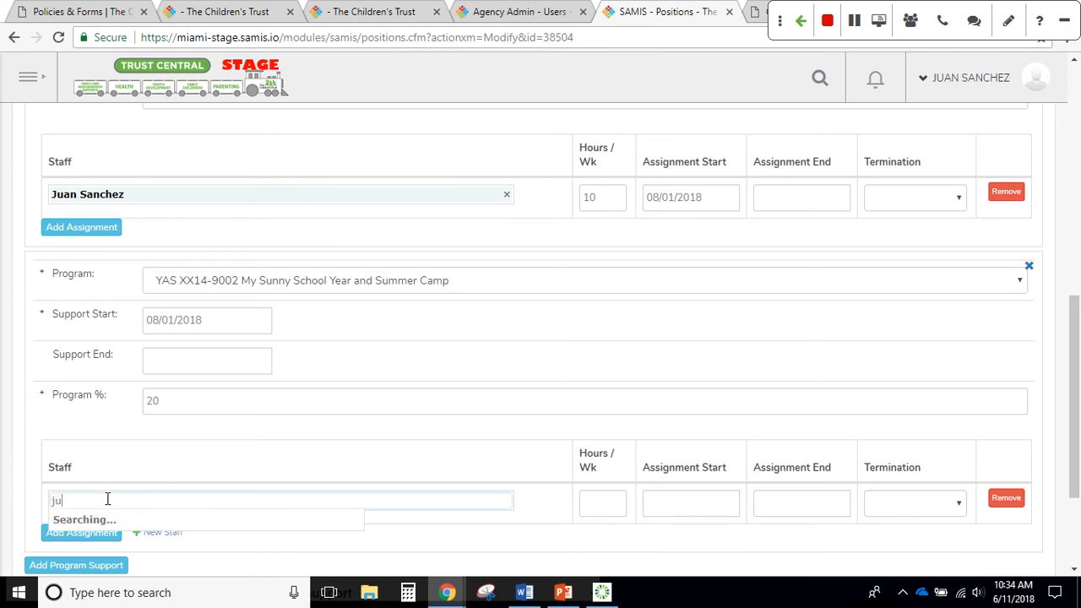
{"action": "left_click", "coordinate": [134, 516]}
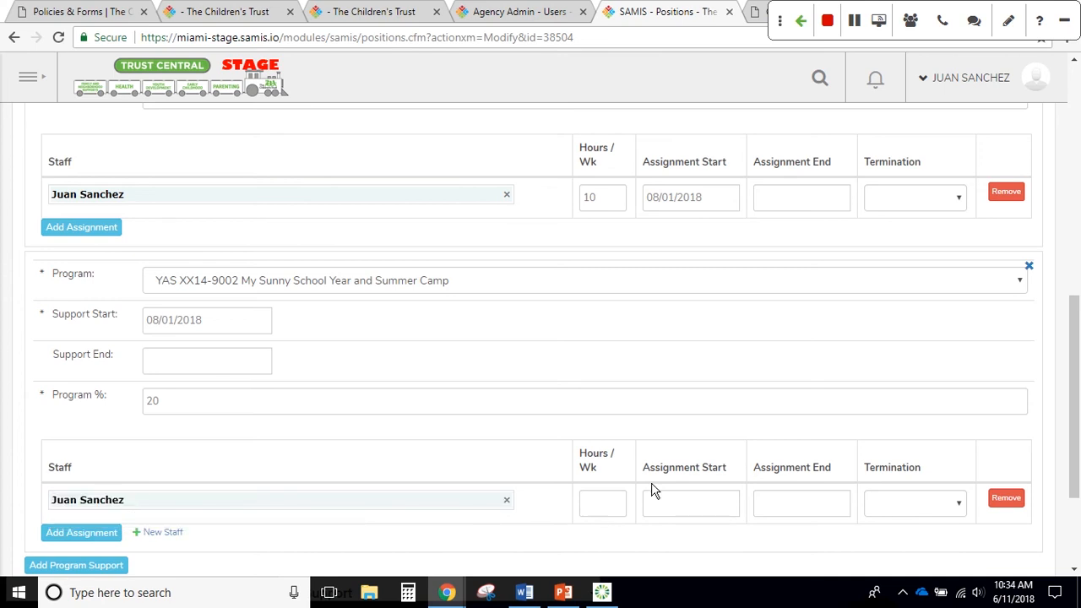
{"action": "left_click", "coordinate": [609, 501]}
{"action": "type", "text": "10"}
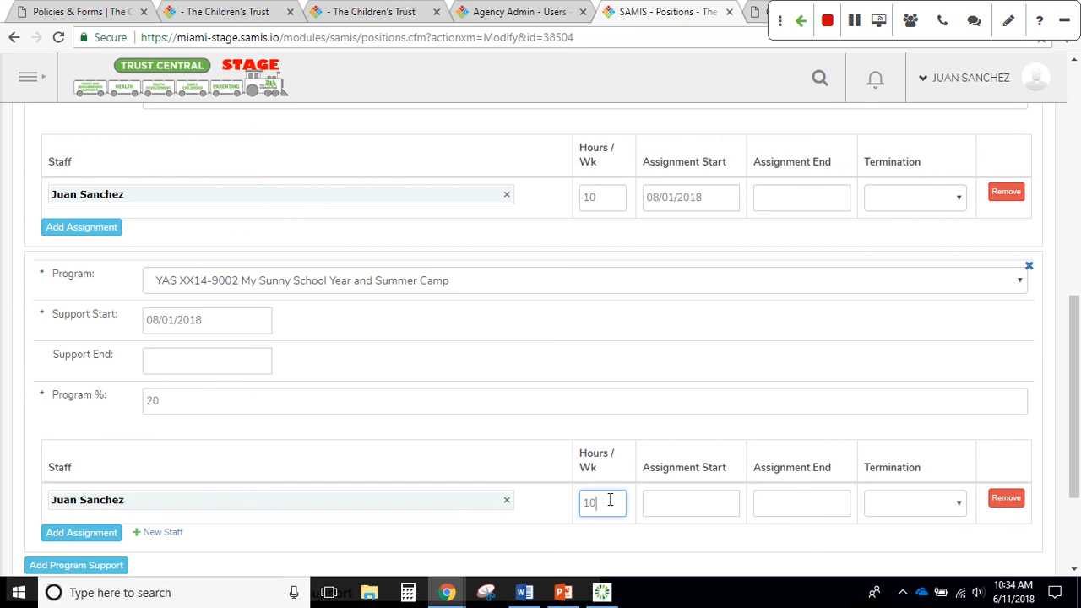
{"action": "key", "text": "Tab"}
{"action": "type", "text": "8"}
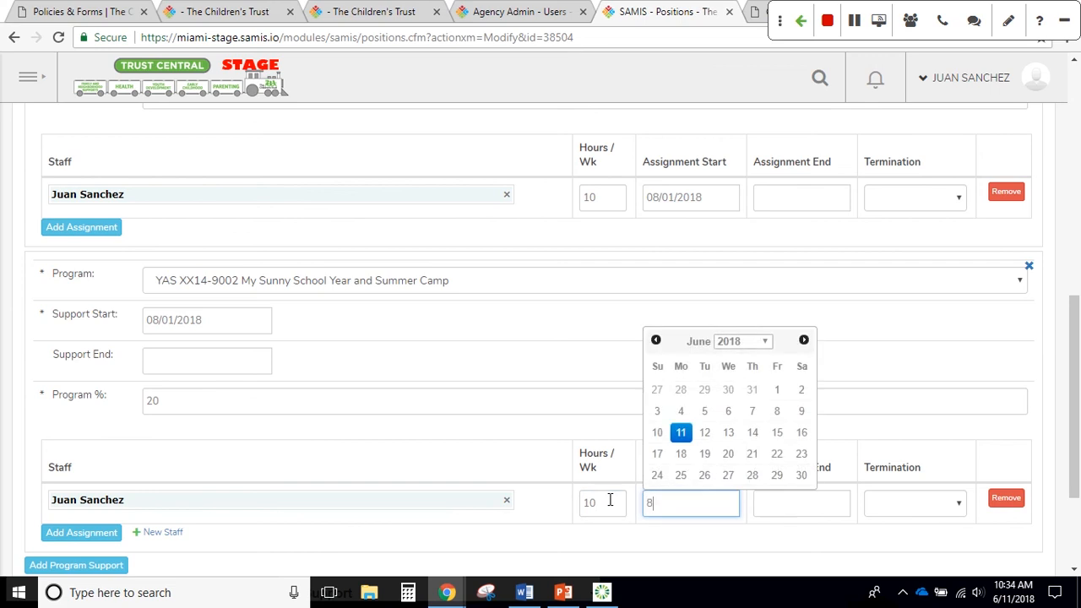
{"action": "type", "text": "8/1"}
{"action": "type", "text": "/01/"}
{"action": "type", "text": "2018"}
{"action": "key", "text": "Tab"}
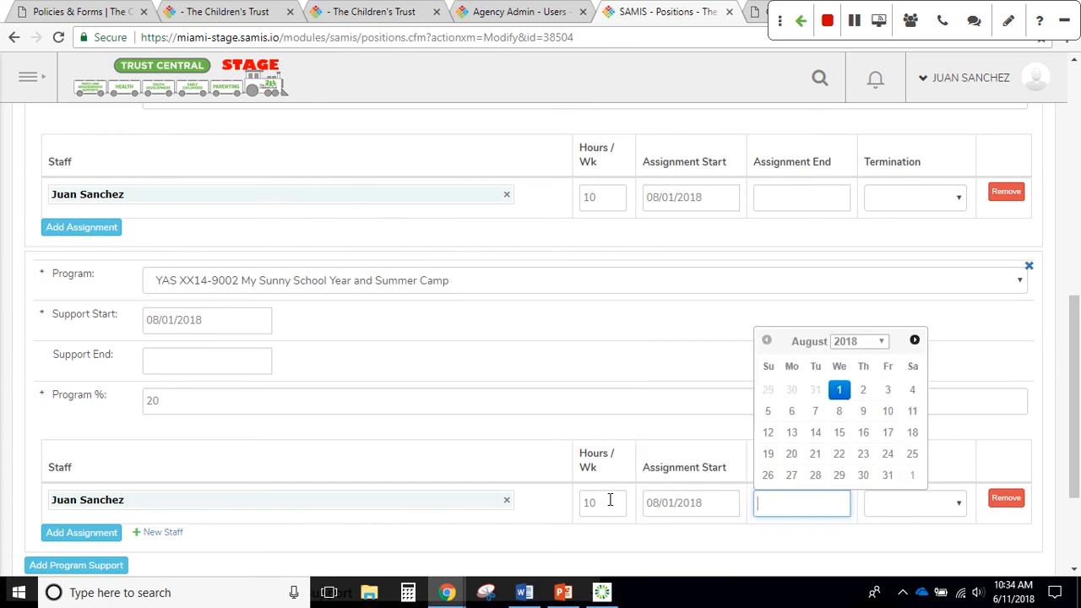
{"action": "left_click", "coordinate": [748, 512]}
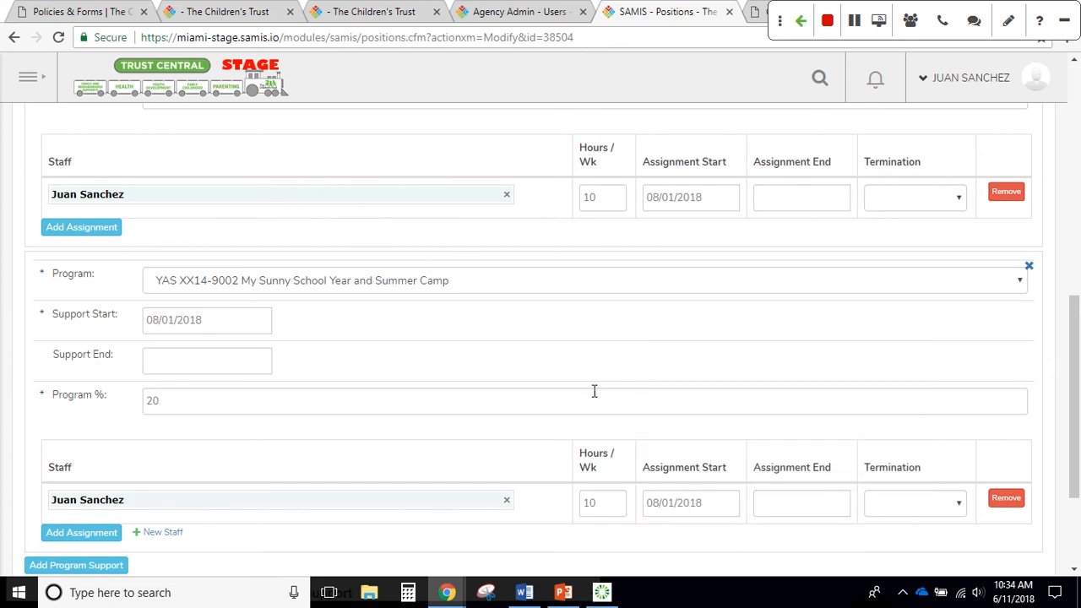
{"action": "scroll", "coordinate": [591, 393], "scroll_direction": "down", "scroll_amount": 3}
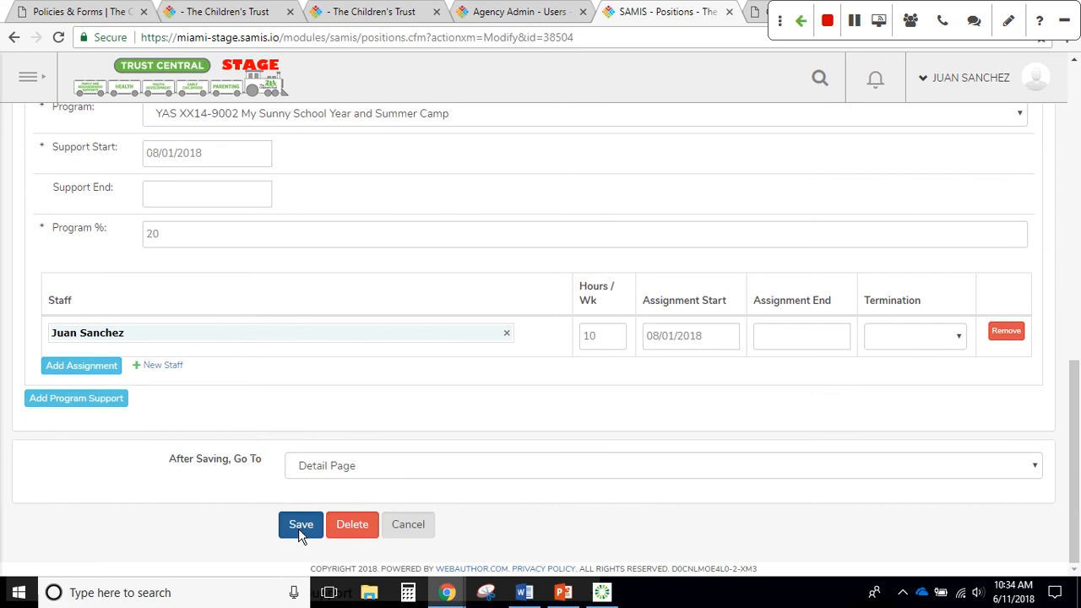
{"action": "left_click", "coordinate": [299, 525]}
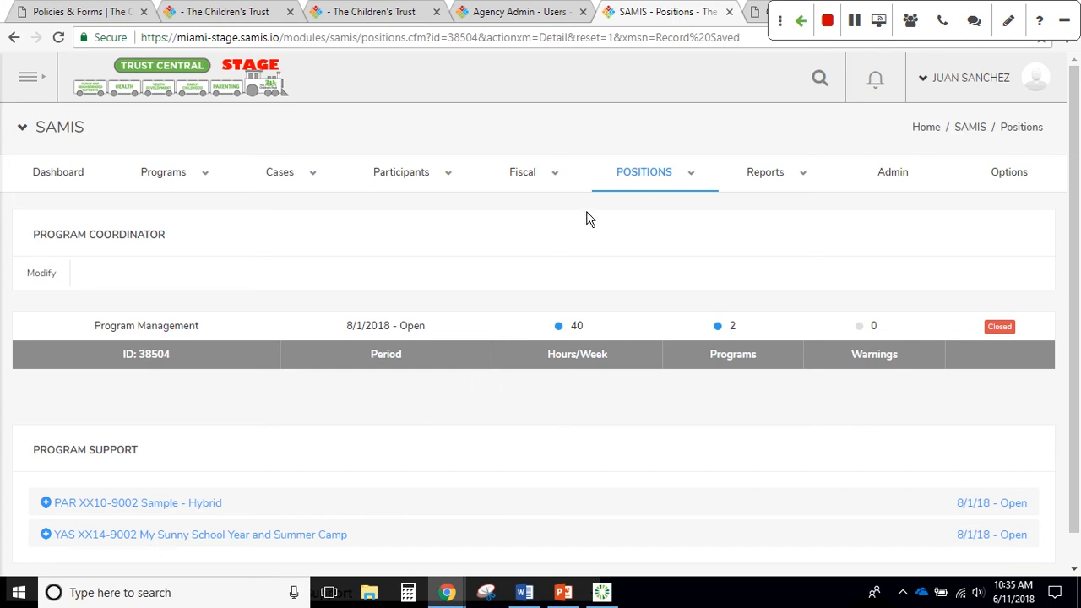
Review position 38504's Program Support list showing Sample - Hybrid and YAS XX14-9002 from 8/1/18
{"action": "mouse_move", "coordinate": [652, 174]}
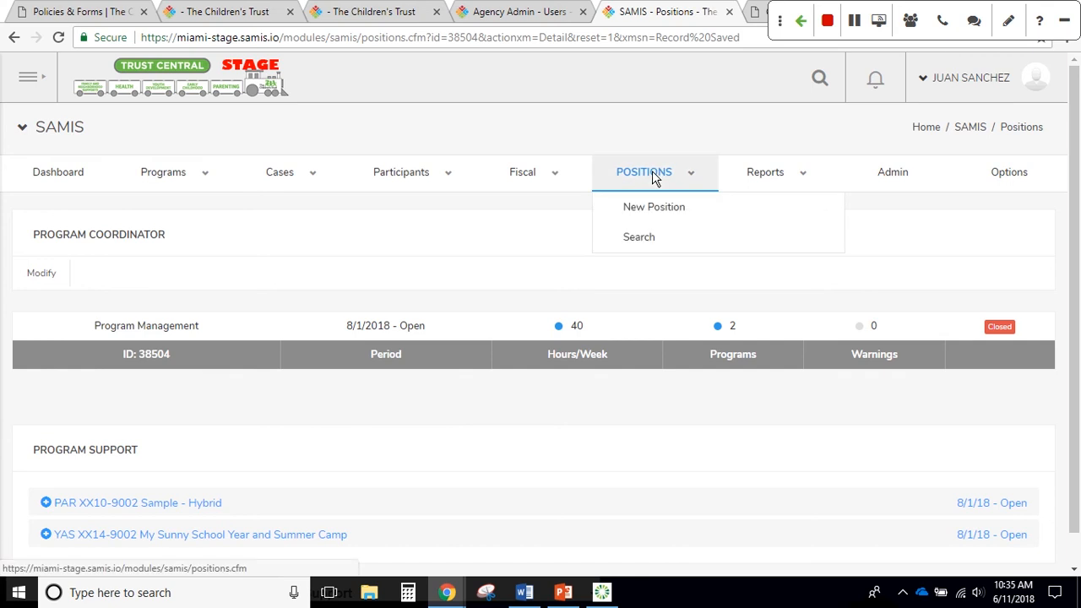
Open Fringe Benefits position 38494 from the Positions list
{"action": "left_click", "coordinate": [653, 175]}
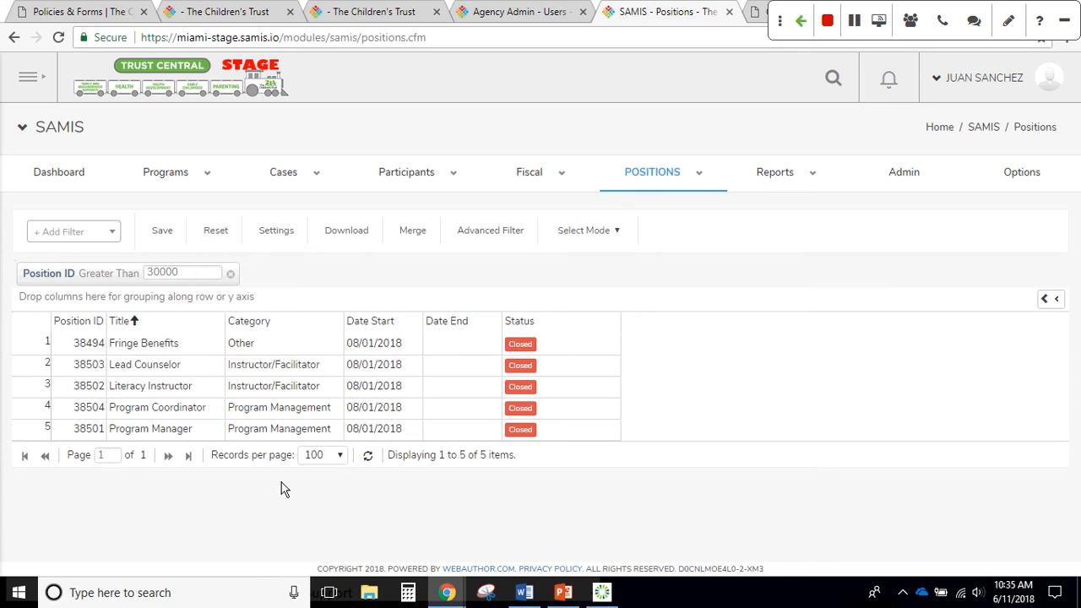
{"action": "left_click", "coordinate": [160, 349]}
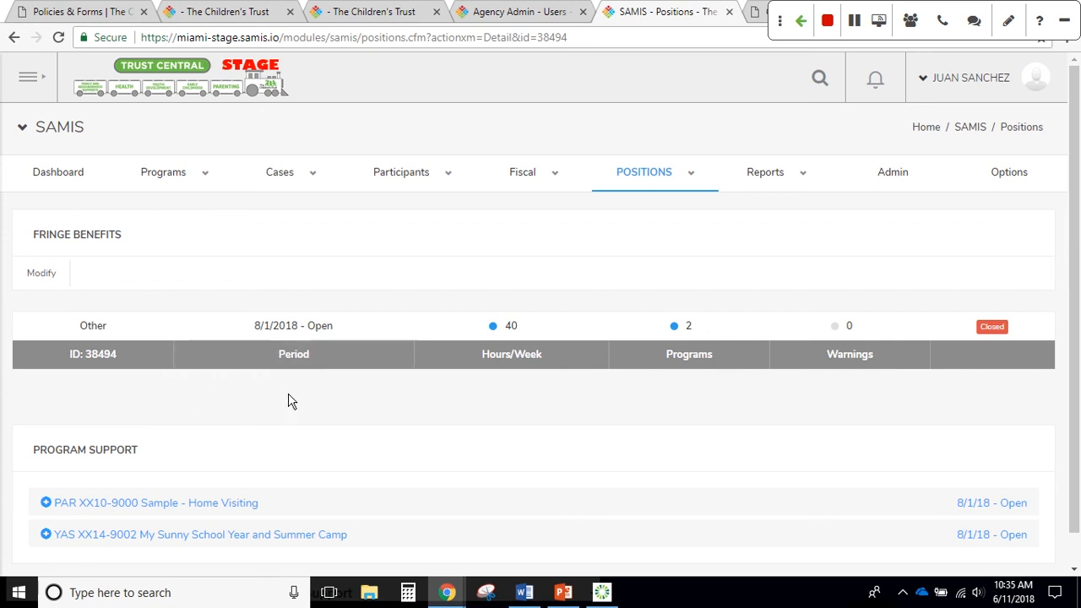
{"action": "scroll", "coordinate": [292, 401], "scroll_direction": "down", "scroll_amount": 1}
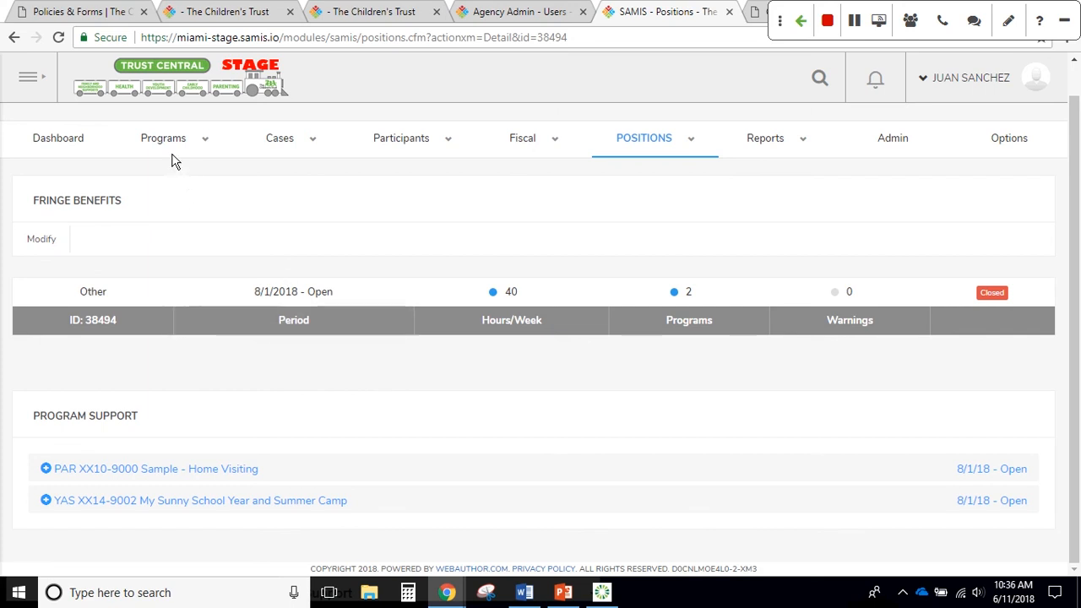
{"action": "mouse_move", "coordinate": [169, 148]}
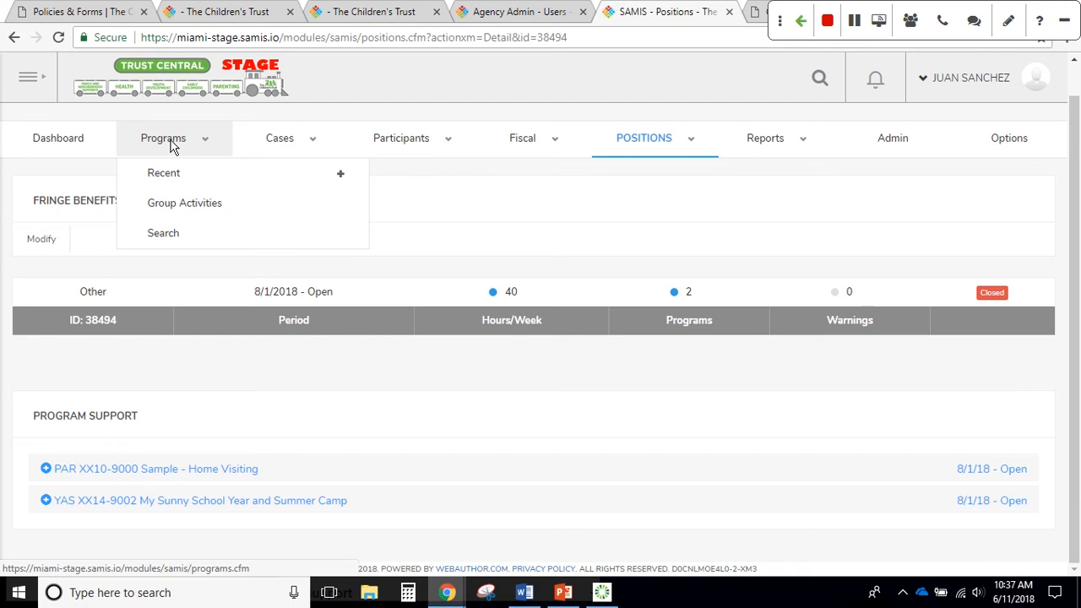
Open the PAR XX10-9002 Hybrid program, check its fiscal years, then return to Programs
{"action": "left_click", "coordinate": [170, 236]}
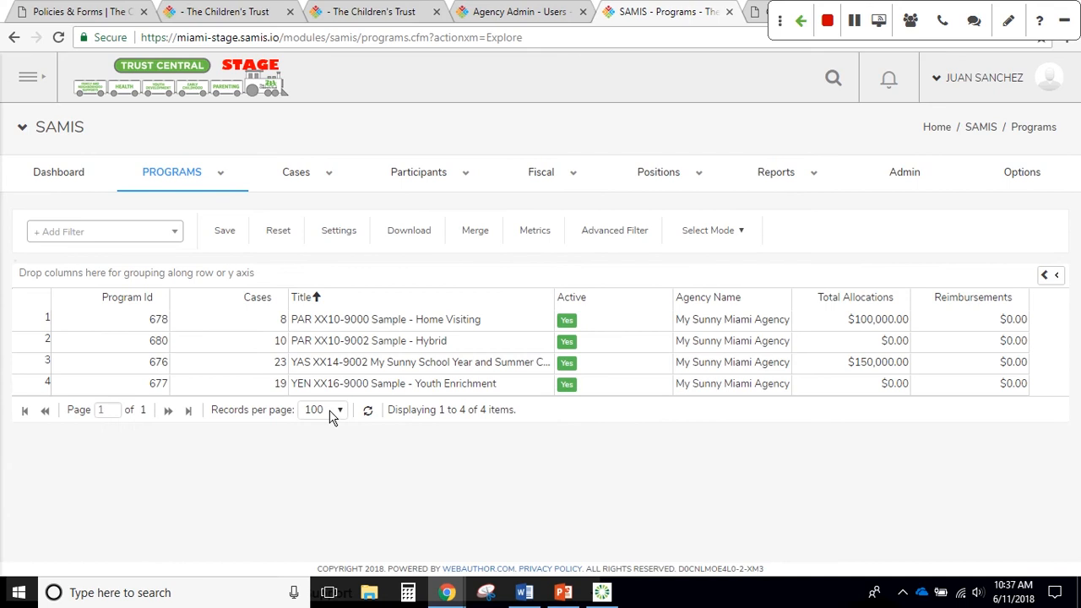
{"action": "double_click", "coordinate": [358, 346]}
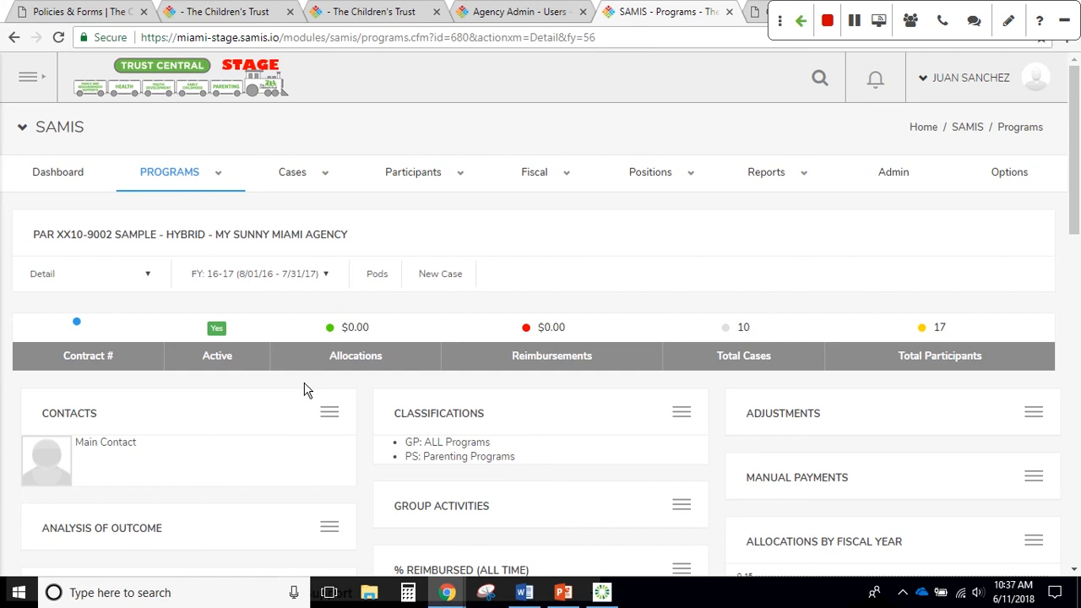
{"action": "scroll", "coordinate": [306, 376], "scroll_direction": "down", "scroll_amount": 1}
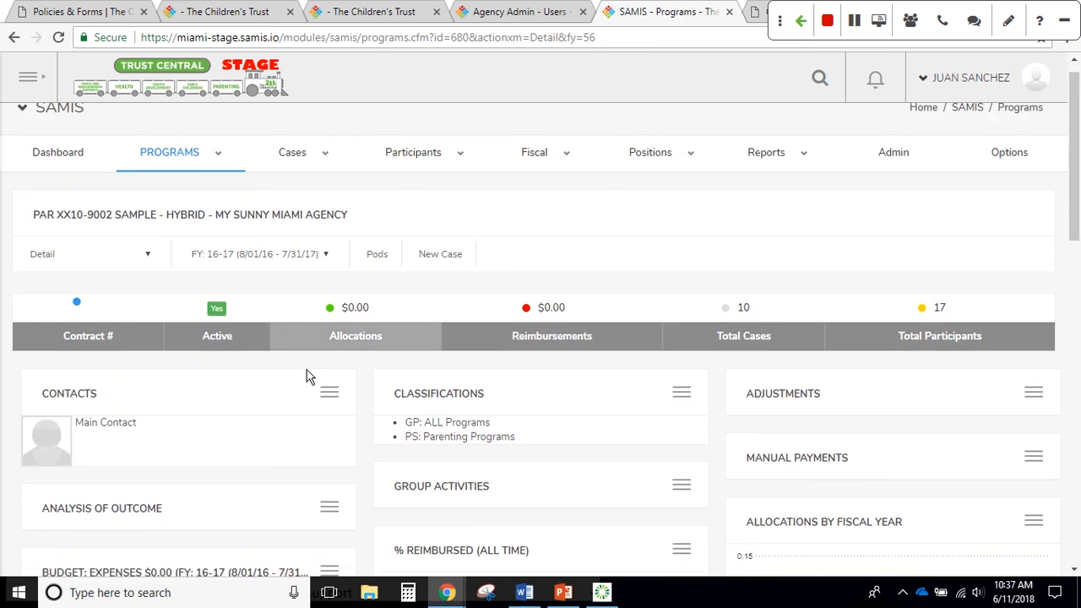
{"action": "scroll", "coordinate": [308, 378], "scroll_direction": "down", "scroll_amount": 2}
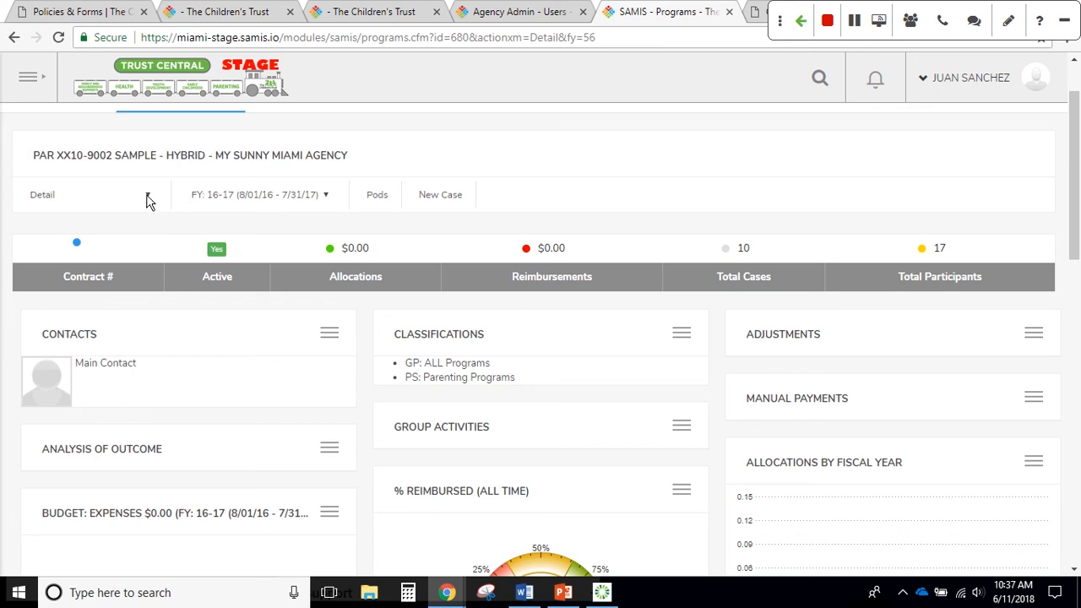
{"action": "left_click", "coordinate": [235, 198]}
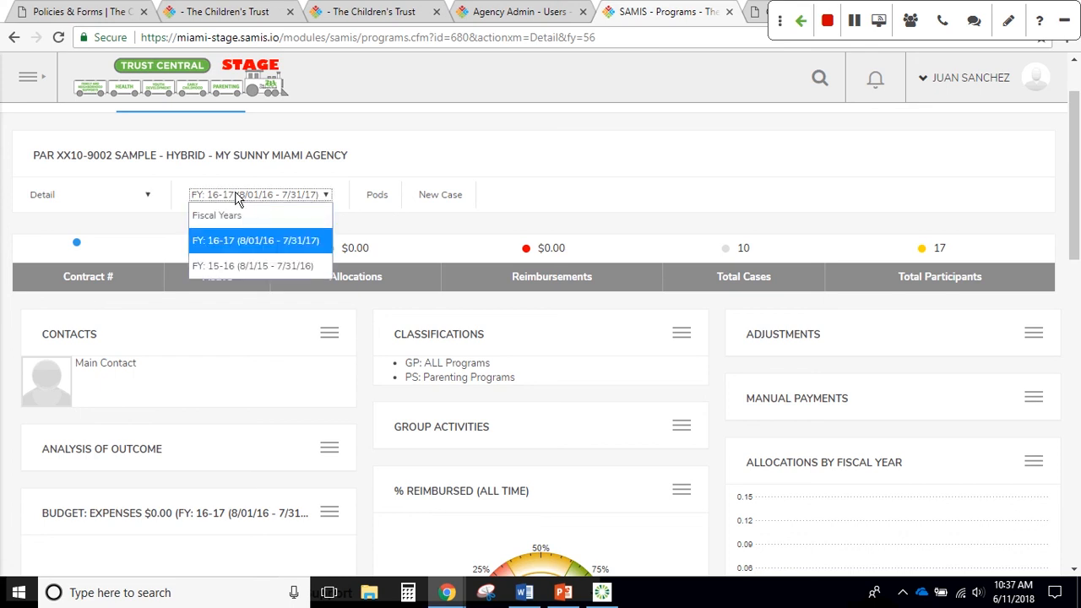
{"action": "left_click", "coordinate": [15, 39]}
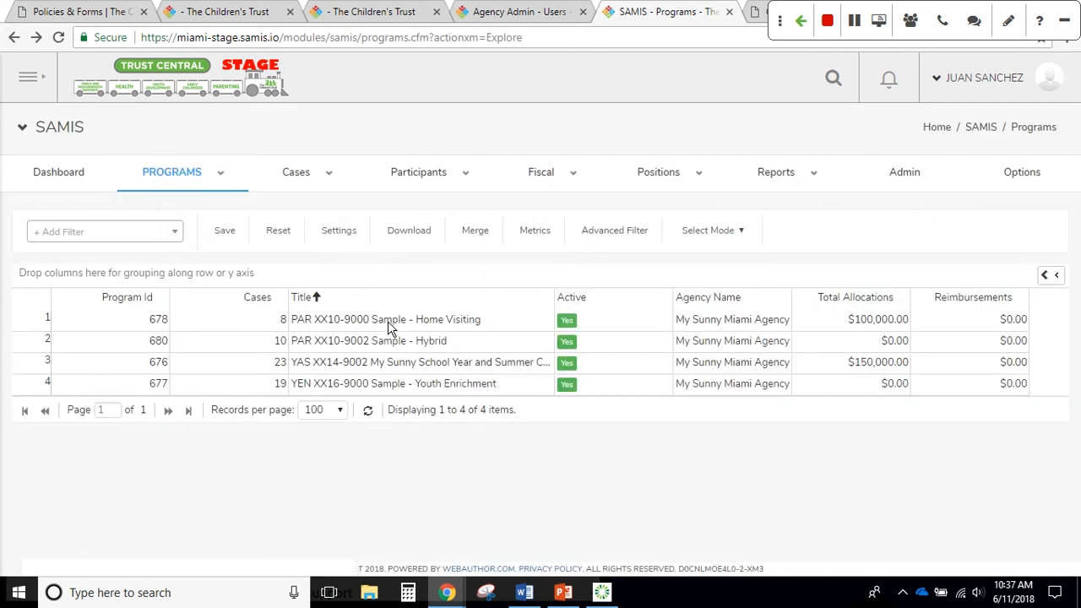
Open Sample - Home Visiting, switch to FY 18-19, and show its Funders list
{"action": "left_click", "coordinate": [388, 321]}
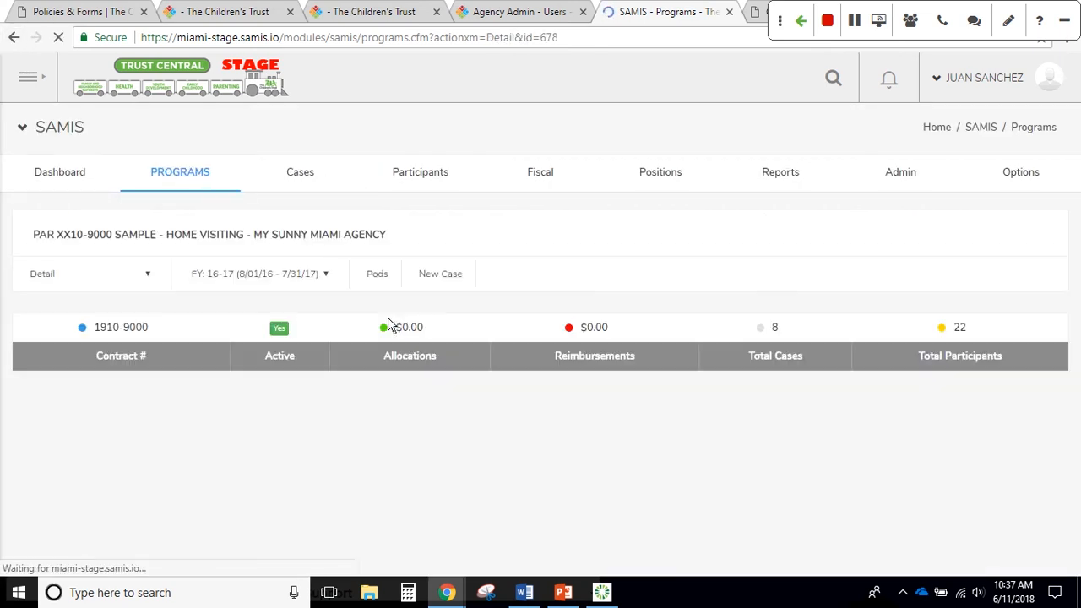
{"action": "left_click", "coordinate": [309, 279]}
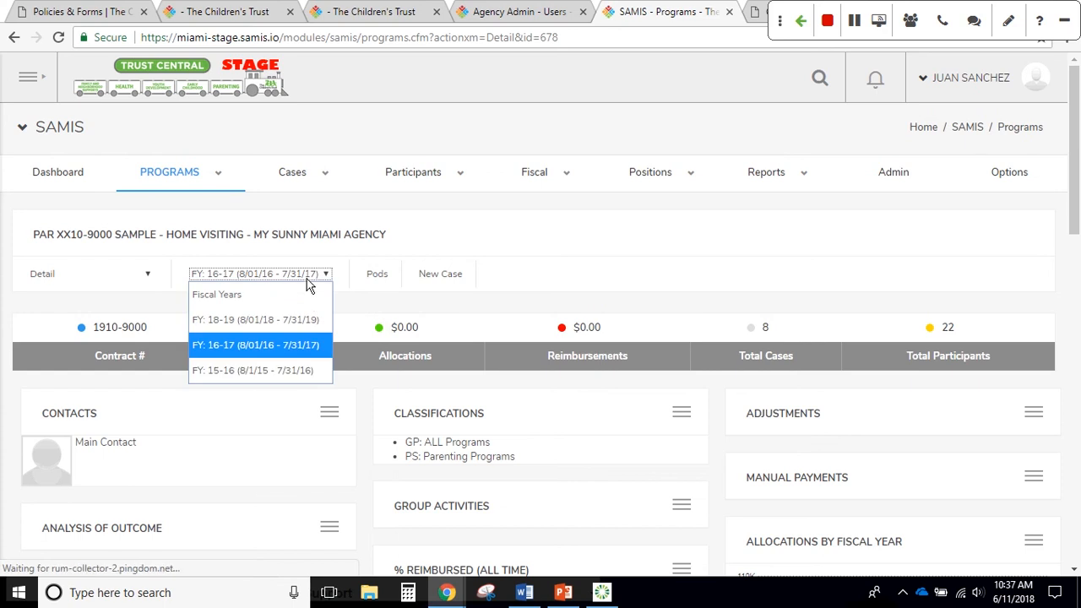
{"action": "left_click", "coordinate": [297, 321]}
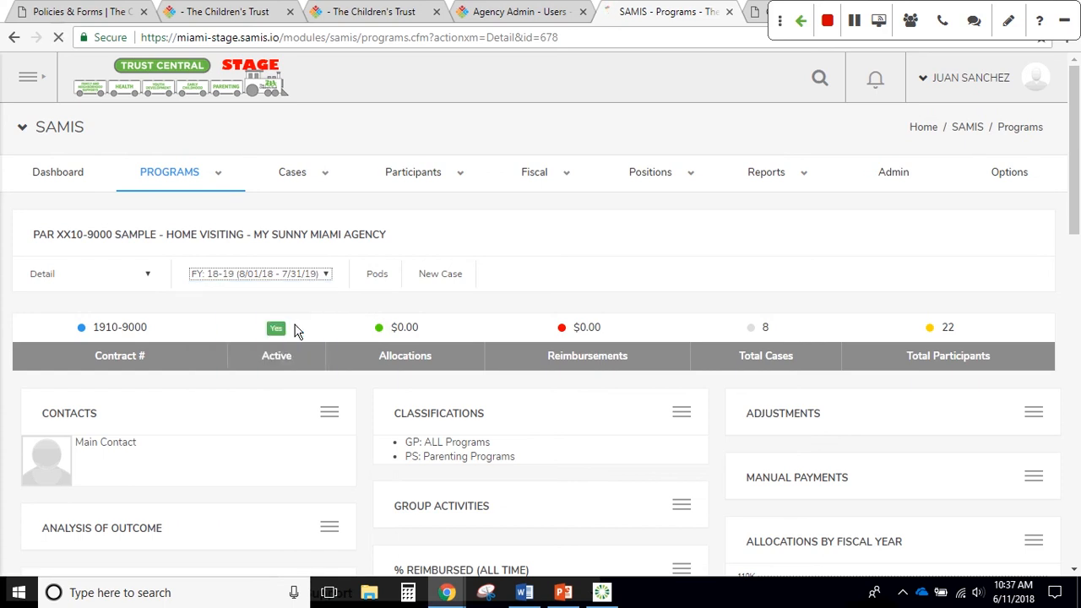
{"action": "left_click", "coordinate": [137, 279]}
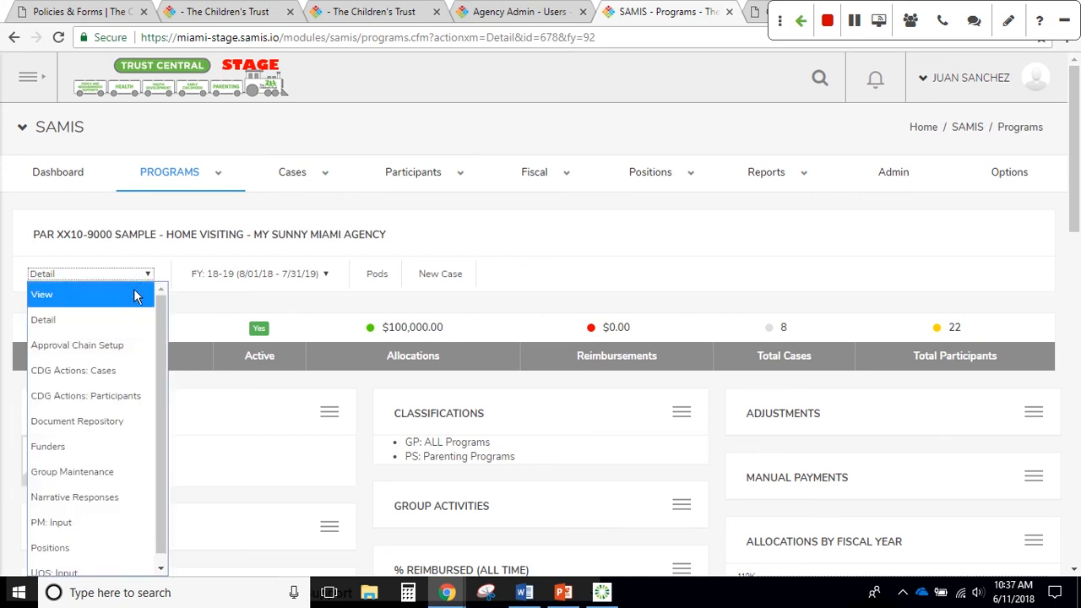
{"action": "left_click", "coordinate": [107, 446]}
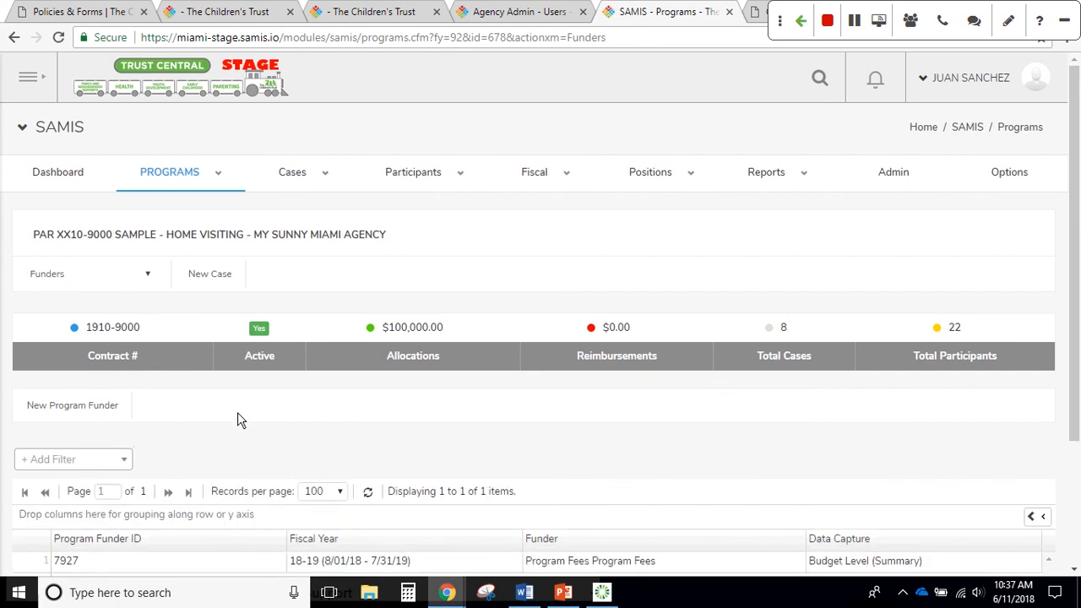
{"action": "scroll", "coordinate": [239, 420], "scroll_direction": "down", "scroll_amount": 1}
{"action": "scroll", "coordinate": [239, 420], "scroll_direction": "down", "scroll_amount": 1}
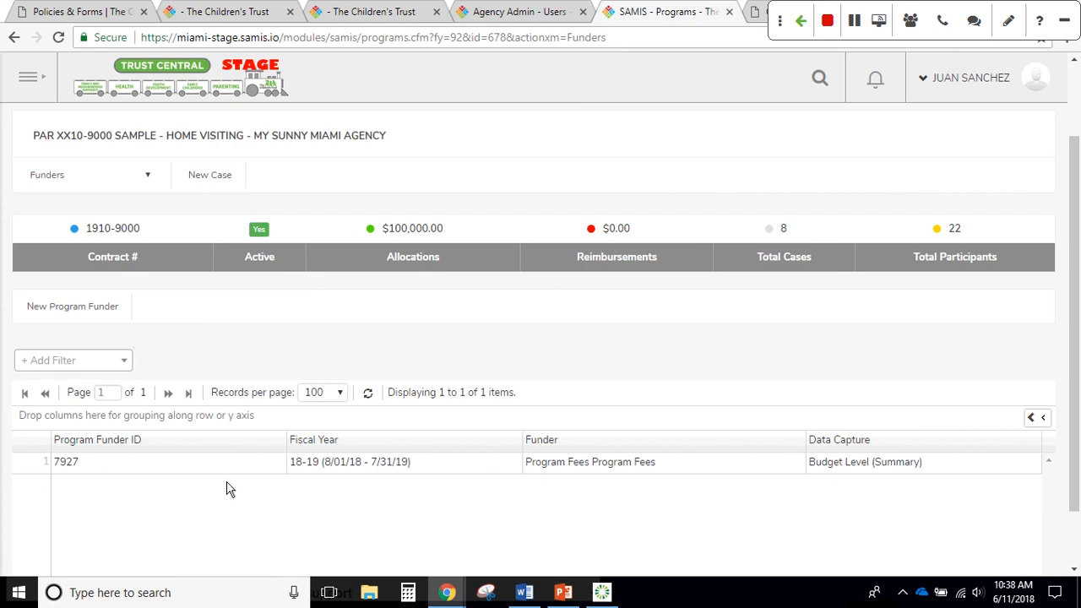
Add 'Other - Other' as a new funder at Budget Level (Summary), no comment, and save
{"action": "left_click", "coordinate": [93, 308]}
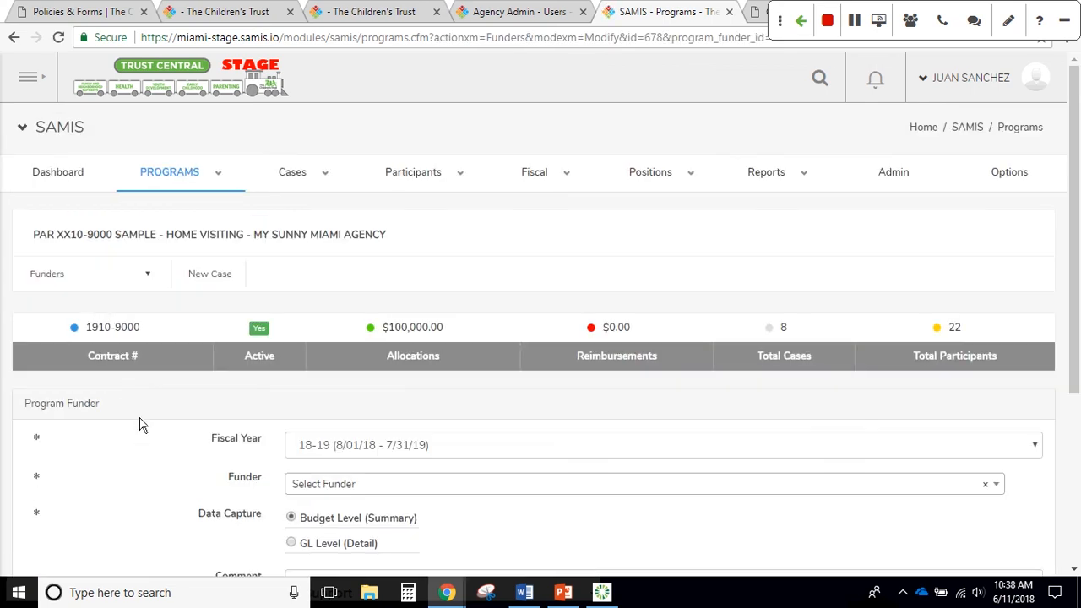
{"action": "scroll", "coordinate": [140, 425], "scroll_direction": "down", "scroll_amount": 2}
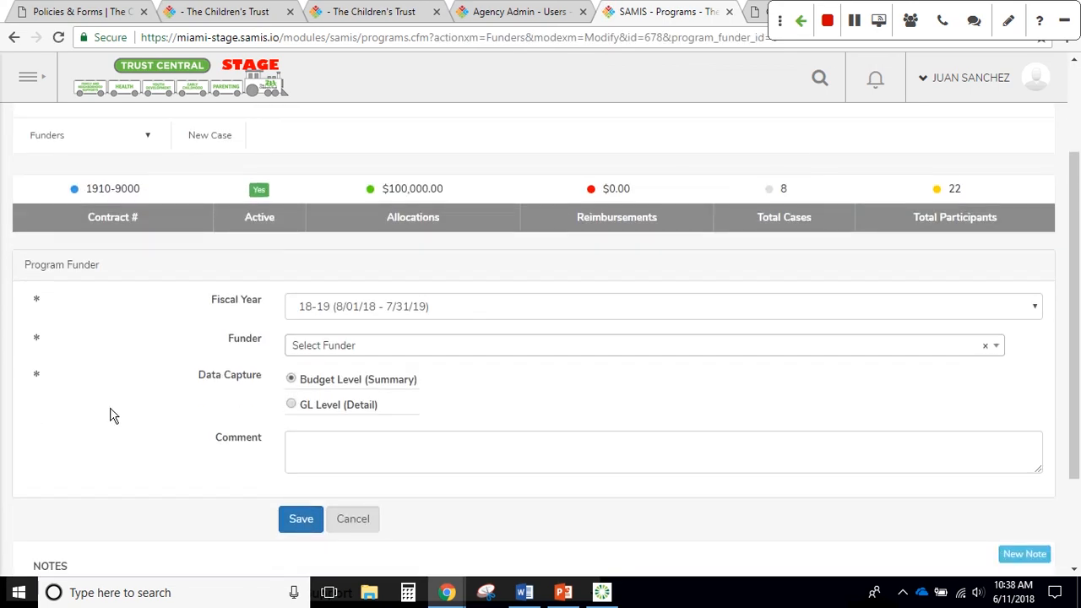
{"action": "left_click", "coordinate": [448, 353]}
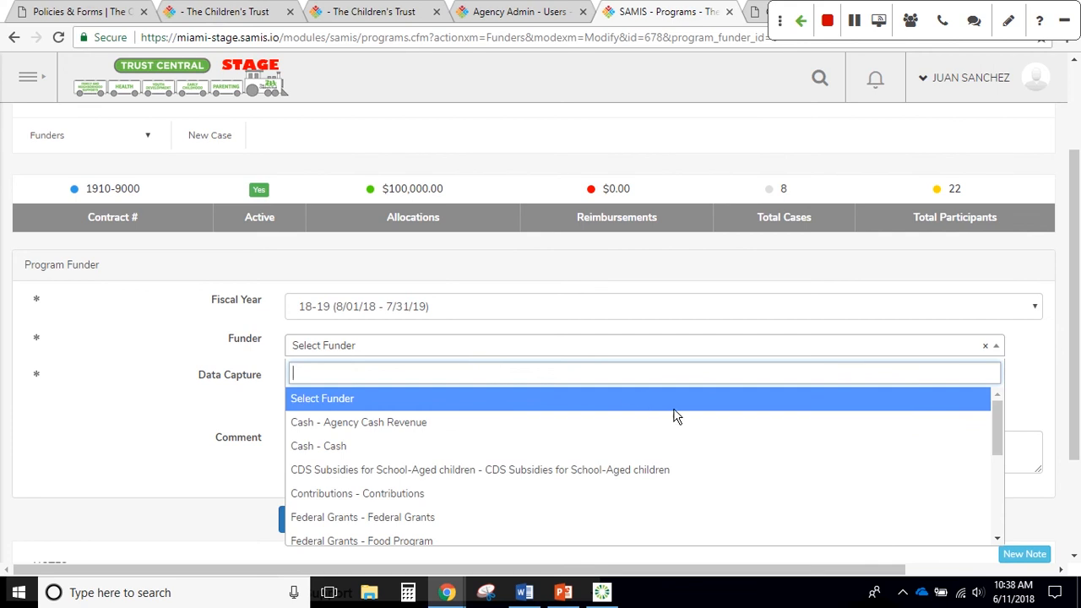
{"action": "scroll", "coordinate": [675, 415], "scroll_direction": "down", "scroll_amount": 3}
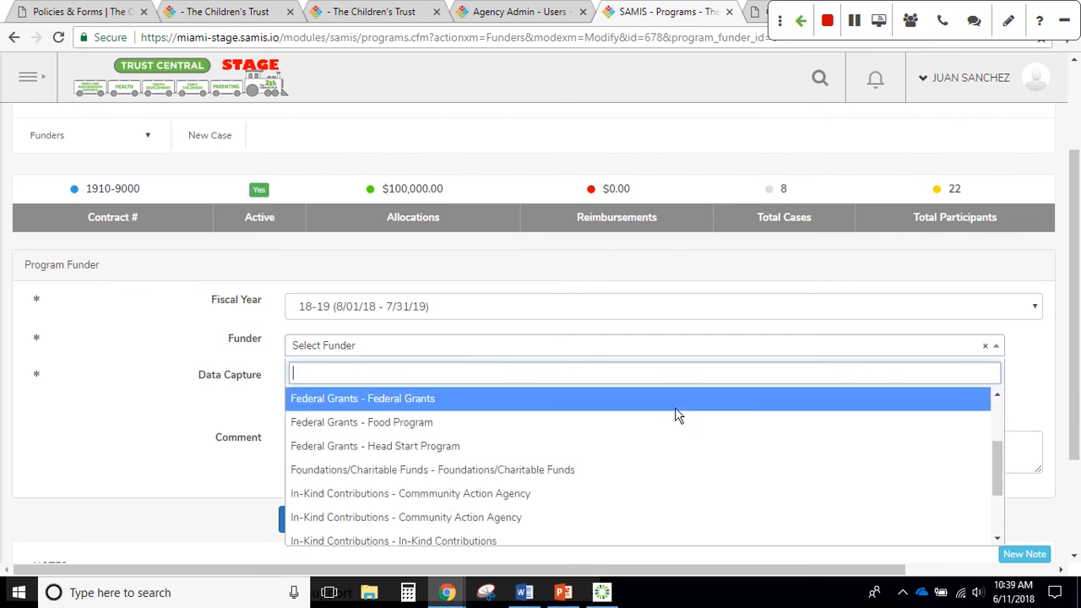
{"action": "scroll", "coordinate": [675, 415], "scroll_direction": "down", "scroll_amount": 1}
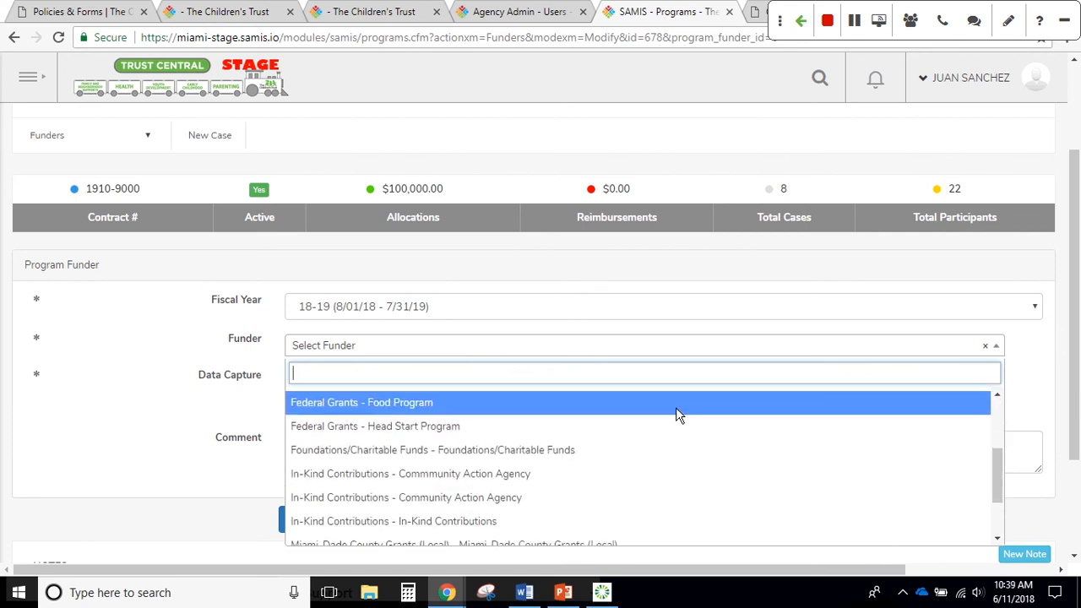
{"action": "scroll", "coordinate": [678, 414], "scroll_direction": "down", "scroll_amount": 1}
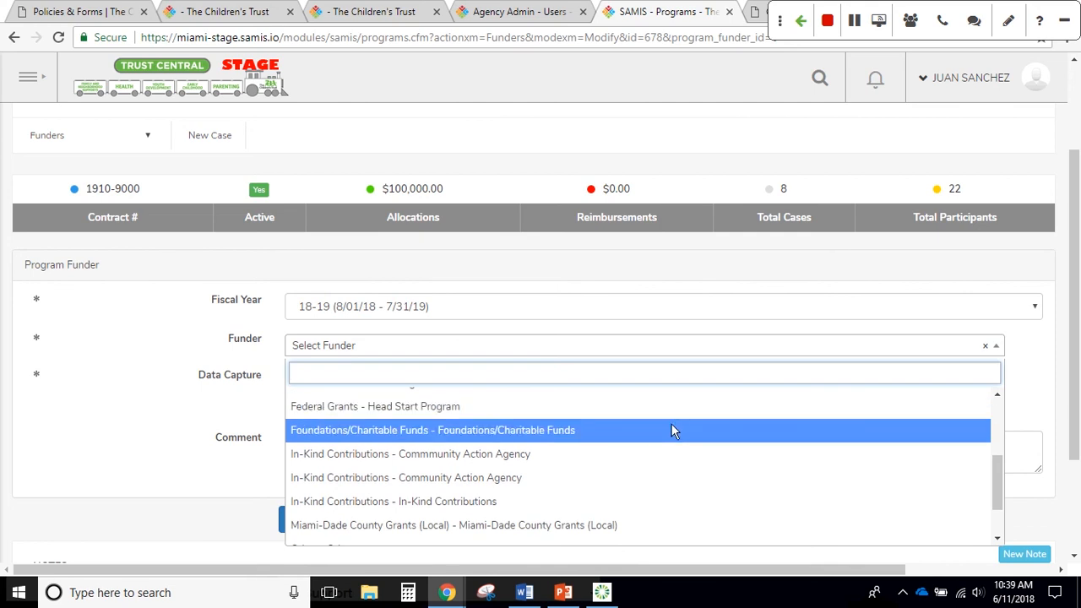
{"action": "scroll", "coordinate": [662, 433], "scroll_direction": "down", "scroll_amount": 3}
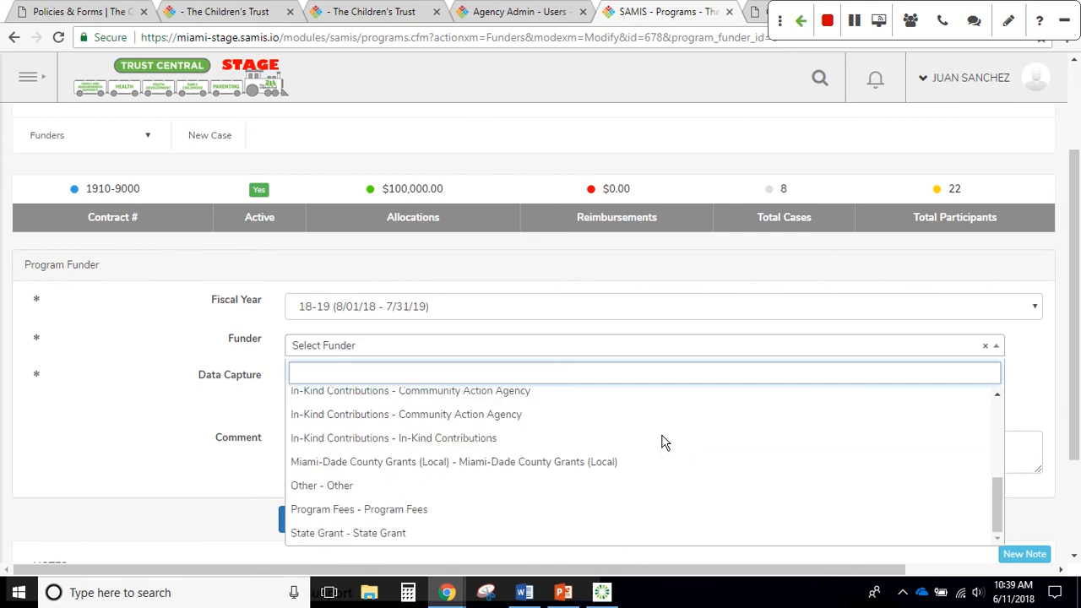
{"action": "scroll", "coordinate": [662, 443], "scroll_direction": "down", "scroll_amount": 1}
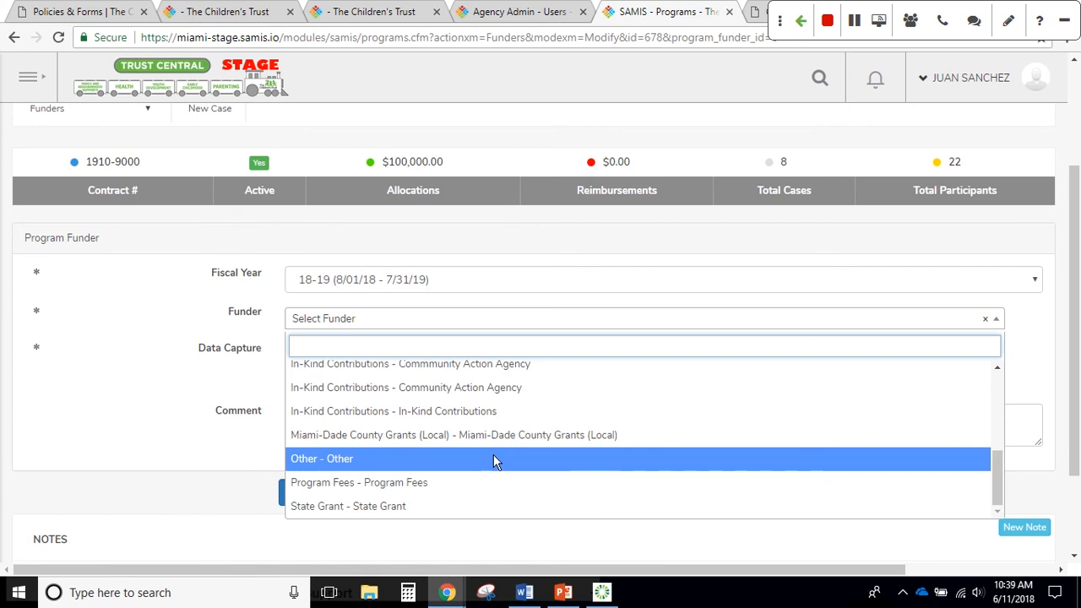
{"action": "left_click", "coordinate": [494, 458]}
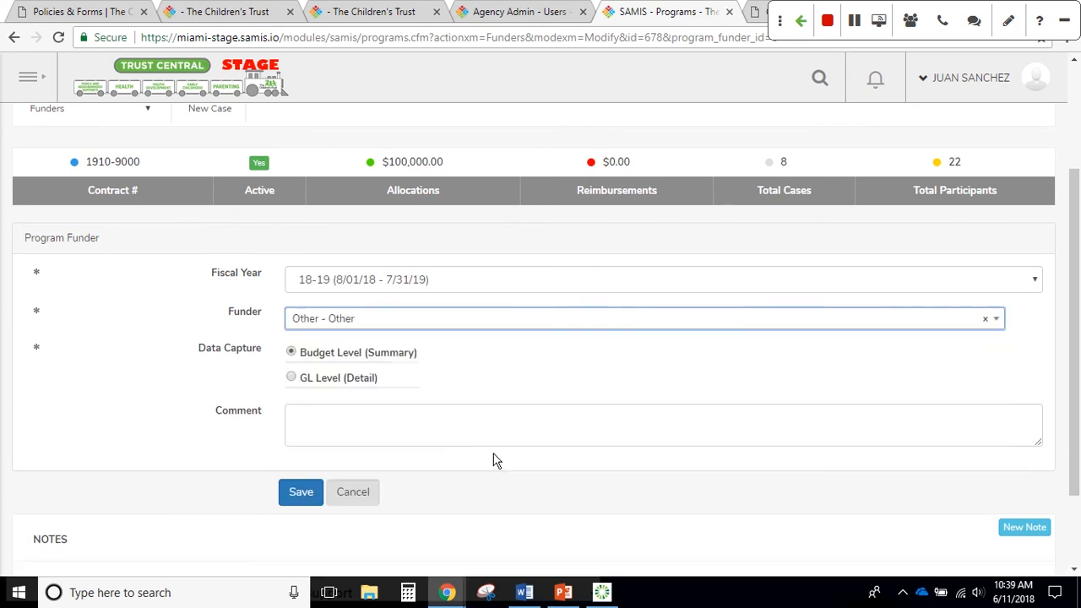
{"action": "left_click", "coordinate": [402, 430]}
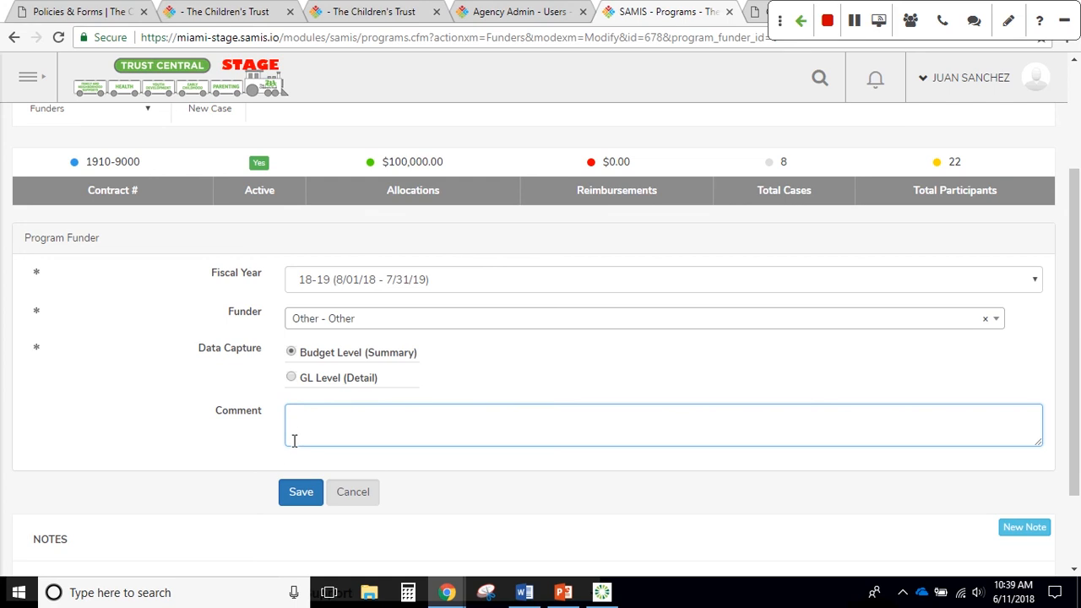
{"action": "left_click", "coordinate": [312, 363]}
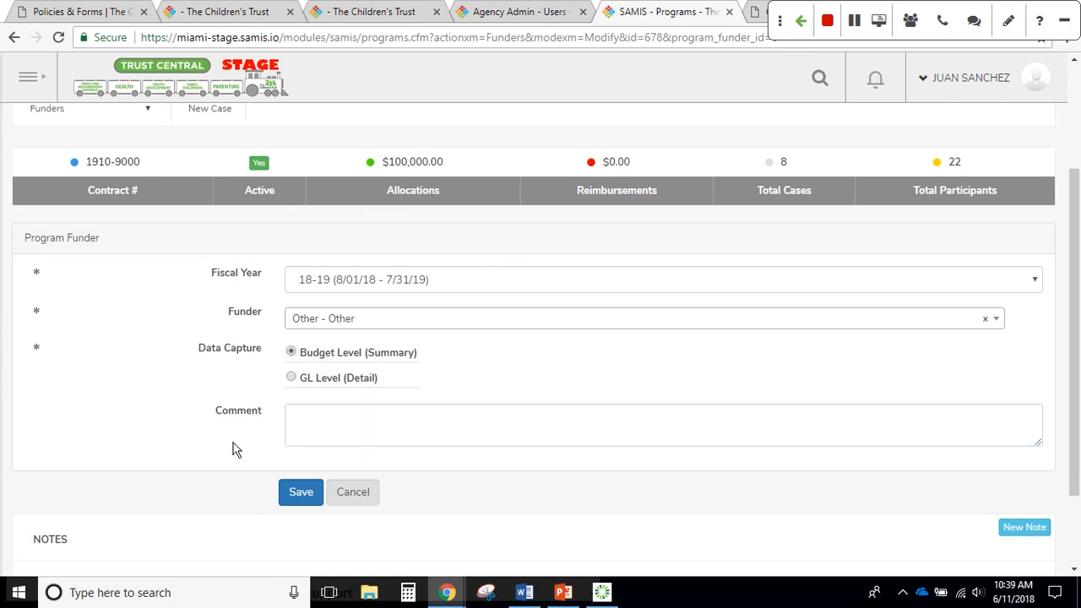
{"action": "left_click", "coordinate": [296, 490]}
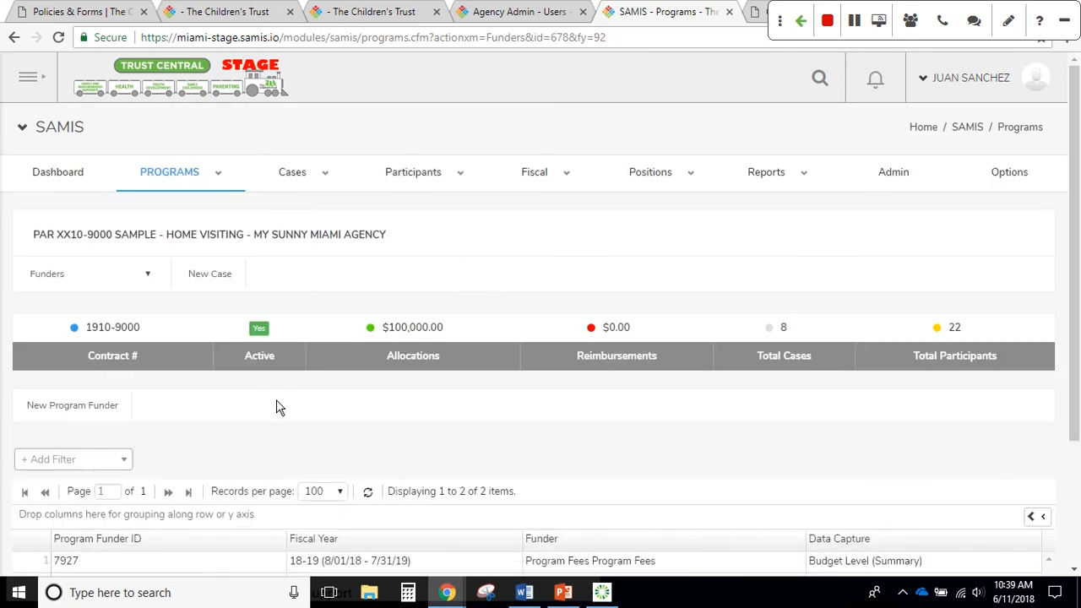
Review the two FY 18-19 funder rows, Program Fees and Other
{"action": "scroll", "coordinate": [280, 401], "scroll_direction": "down", "scroll_amount": 1}
{"action": "scroll", "coordinate": [280, 406], "scroll_direction": "down", "scroll_amount": 1}
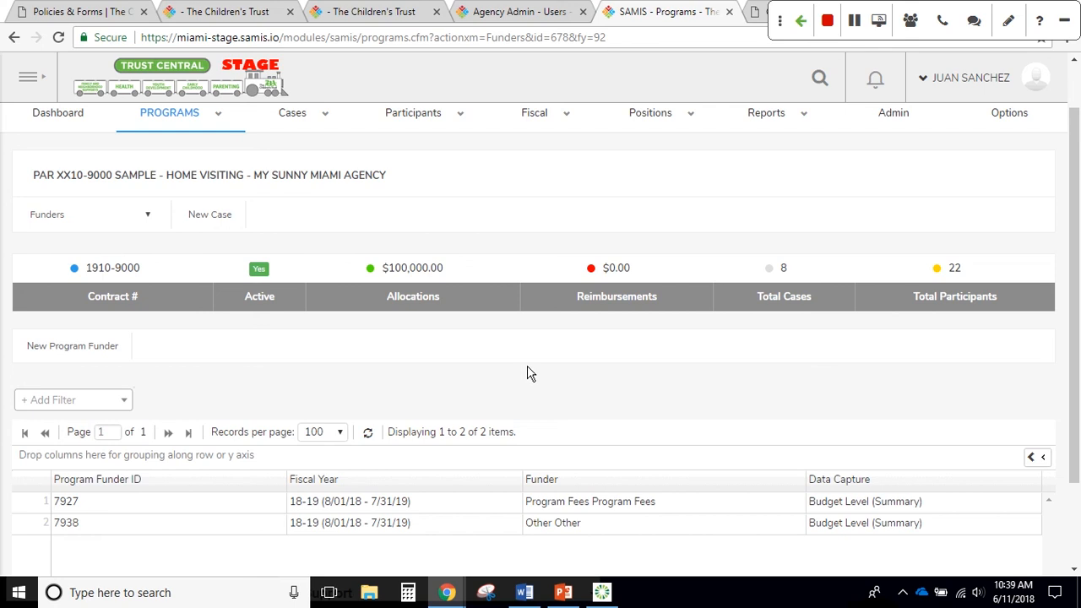
{"action": "scroll", "coordinate": [555, 382], "scroll_direction": "up", "scroll_amount": 1}
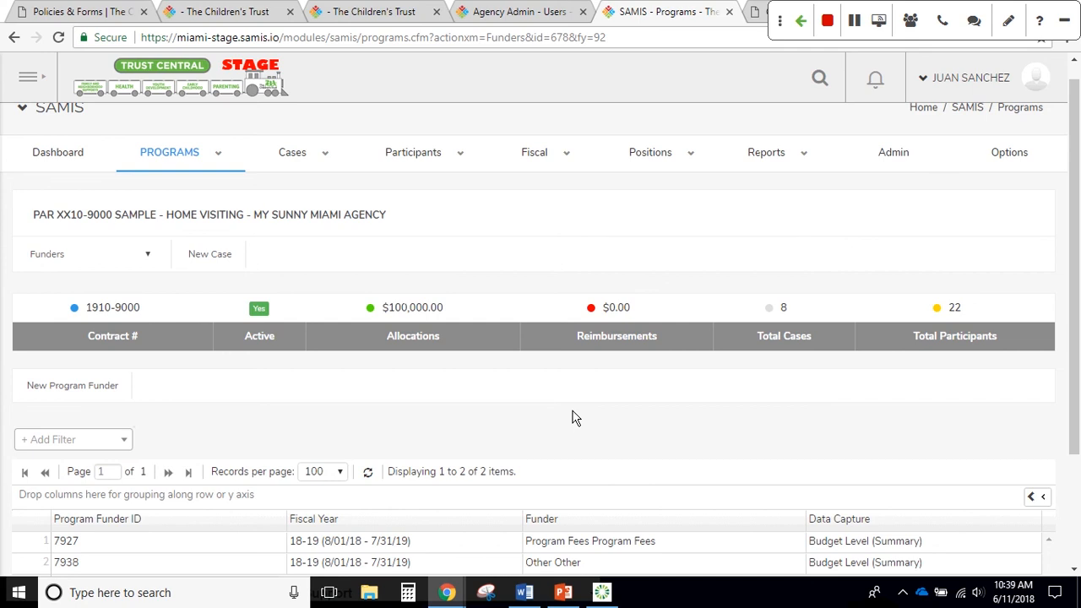
Start the PowerPoint slide show on creating and submitting a budget
{"action": "left_click", "coordinate": [568, 597]}
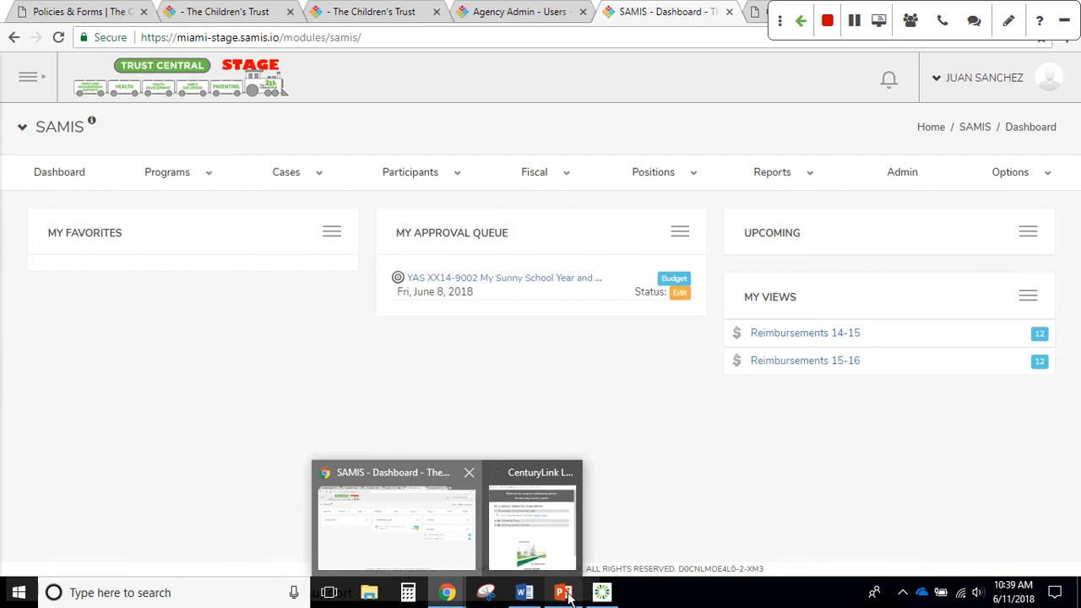
{"action": "left_click", "coordinate": [567, 596]}
{"action": "left_click", "coordinate": [887, 578]}
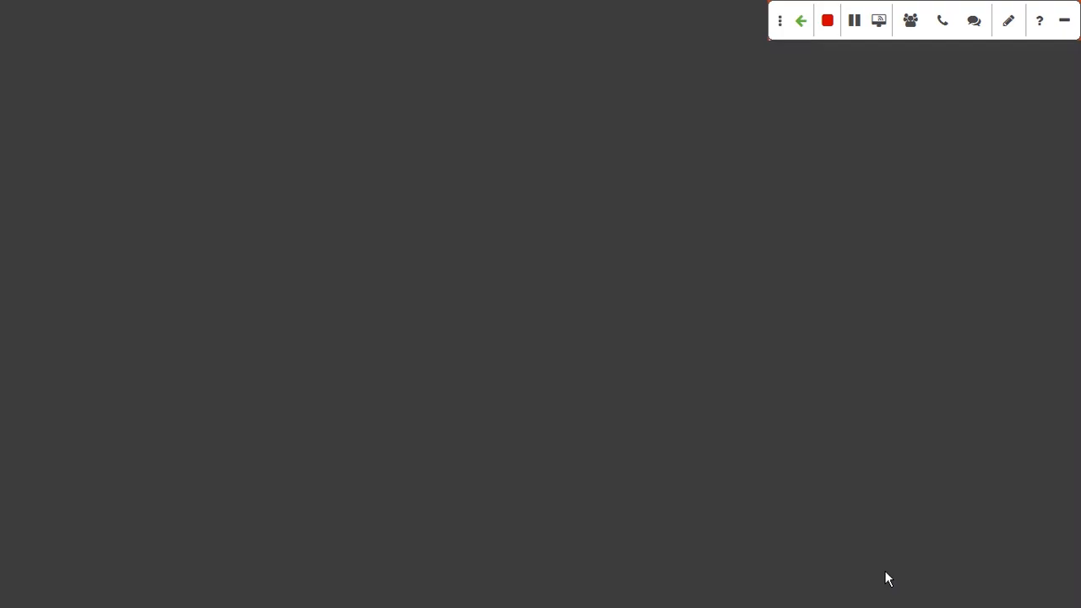
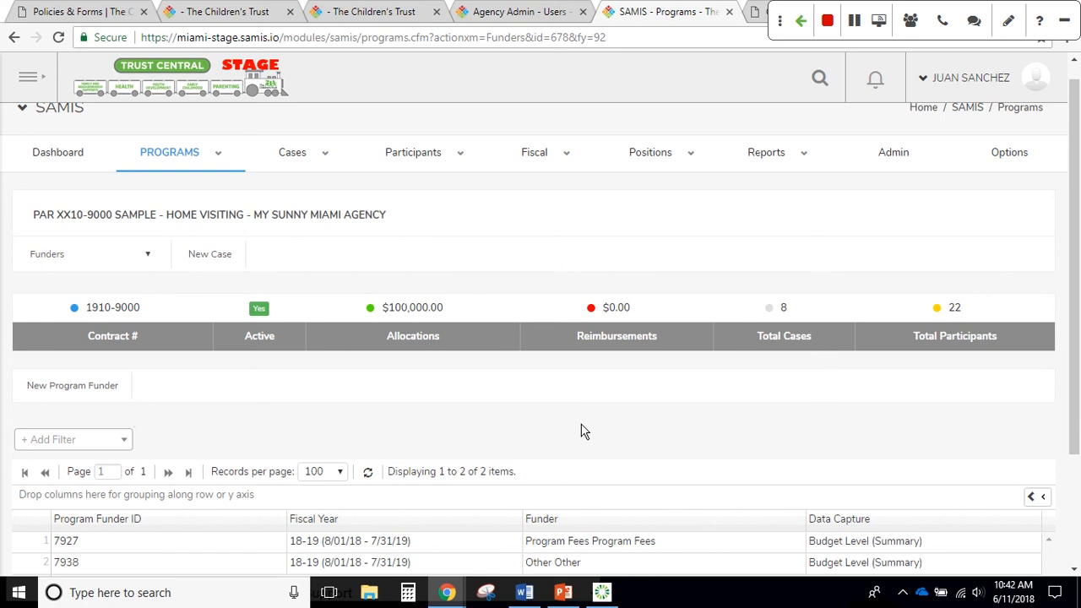
Open My Approval Queue from the Fiscal menu
{"action": "left_click", "coordinate": [516, 168]}
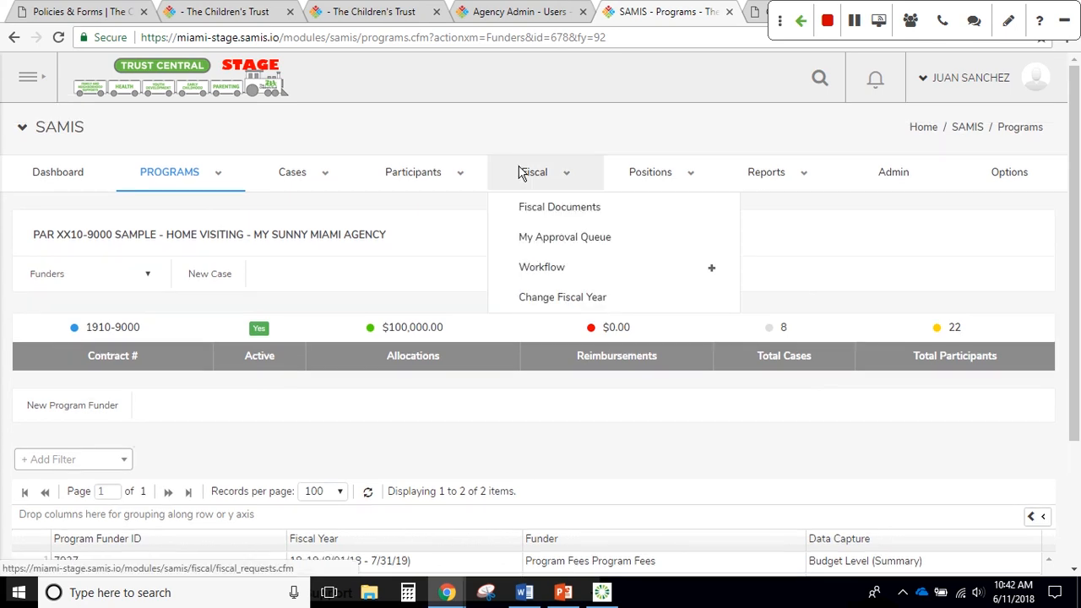
{"action": "left_click", "coordinate": [580, 242]}
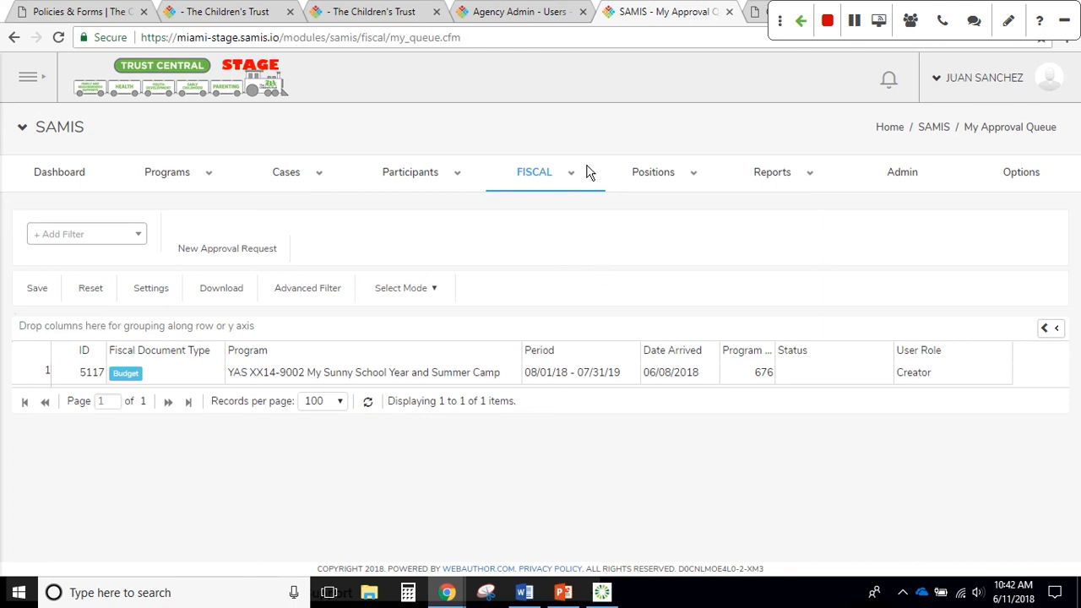
{"action": "mouse_move", "coordinate": [570, 180]}
Start a FY 18-19 Budgets request for PAR XX10-9000 Home Visiting, creating Budget #5119
{"action": "left_click", "coordinate": [230, 253]}
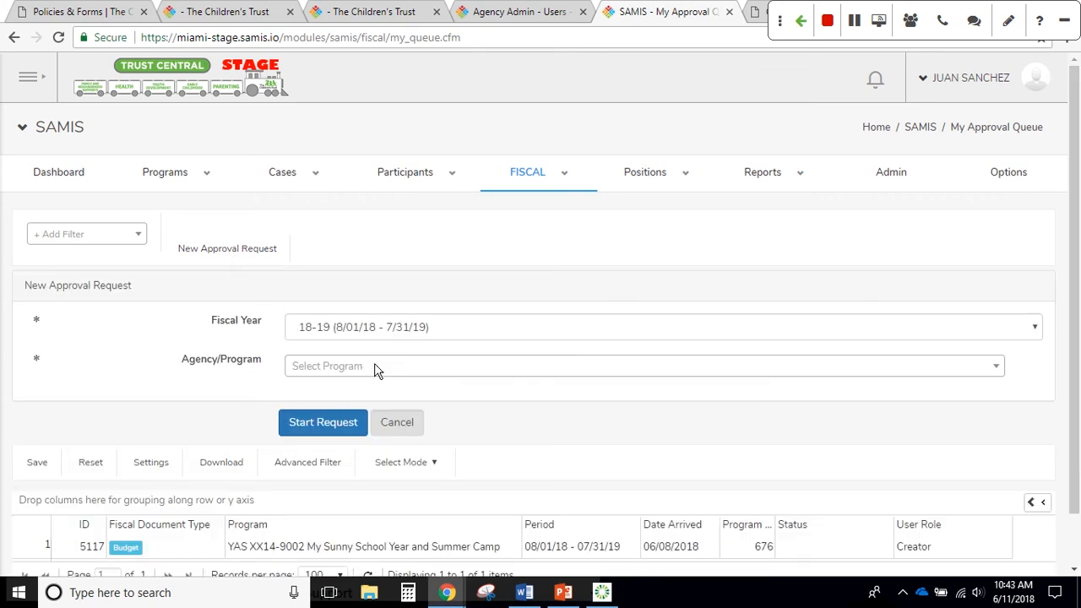
{"action": "left_click", "coordinate": [451, 333]}
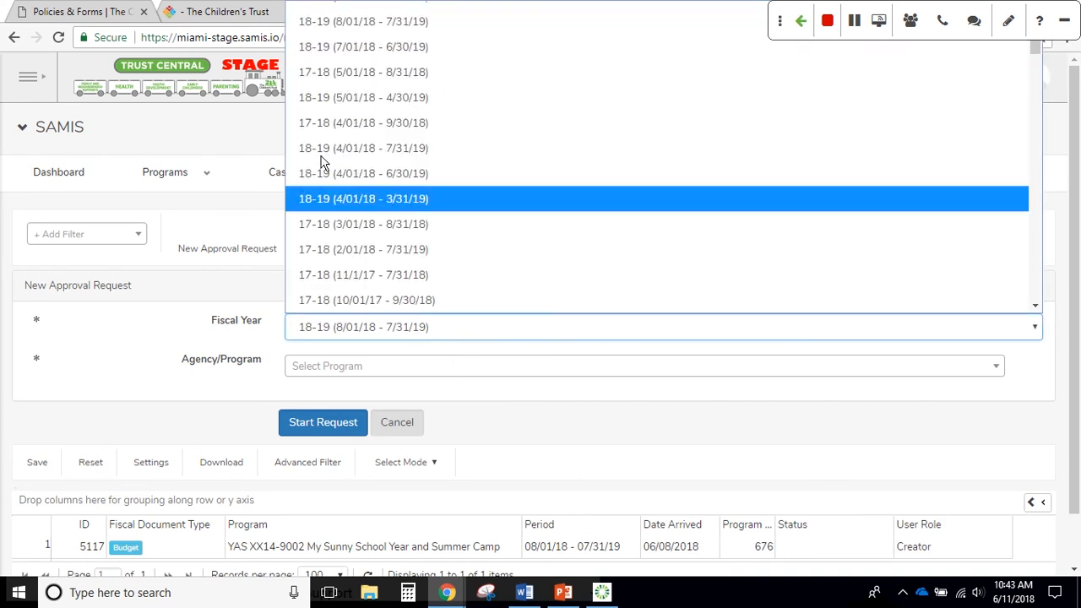
{"action": "left_click", "coordinate": [343, 33]}
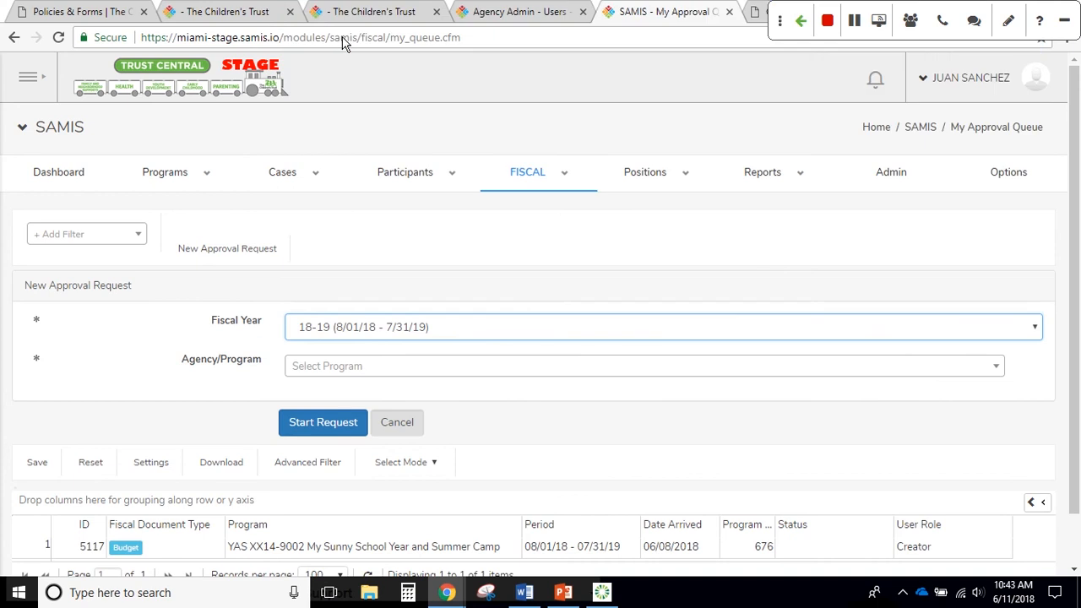
{"action": "left_click", "coordinate": [461, 374]}
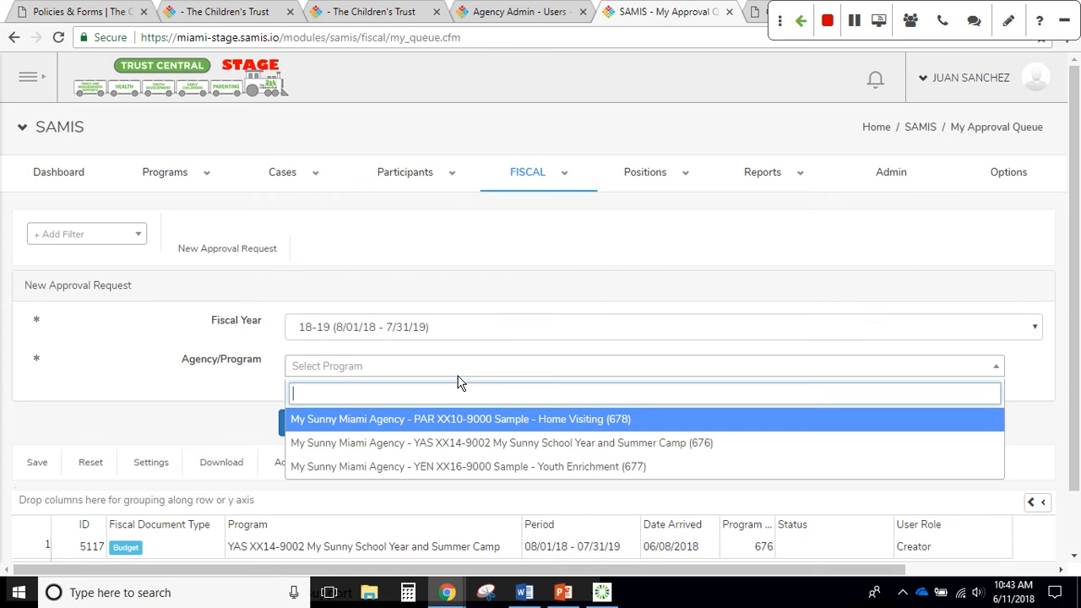
{"action": "left_click", "coordinate": [465, 419]}
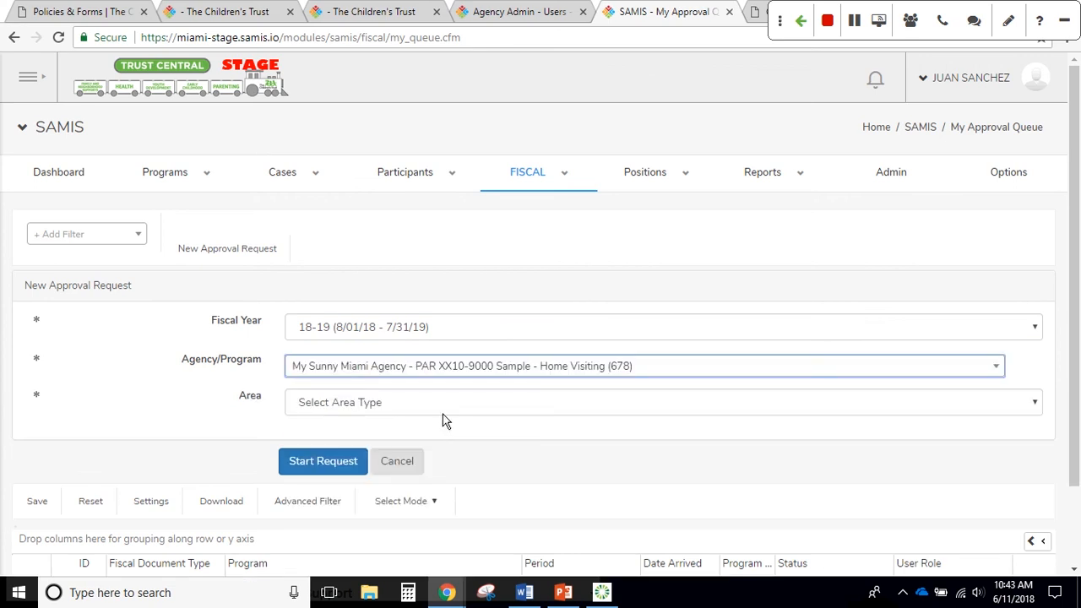
{"action": "left_click", "coordinate": [443, 413]}
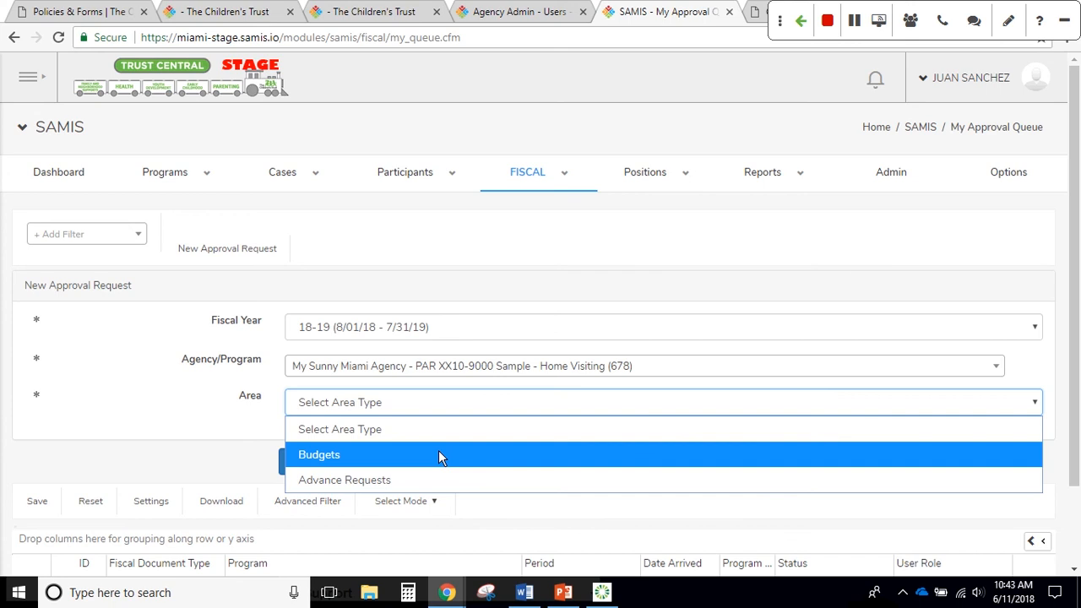
{"action": "left_click", "coordinate": [438, 454]}
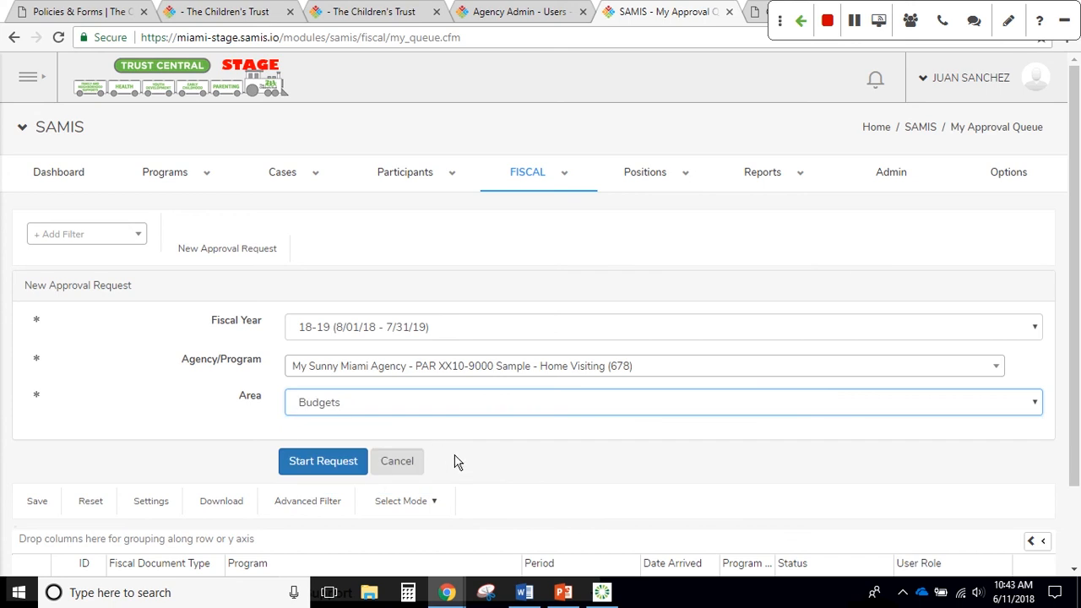
{"action": "left_click", "coordinate": [333, 466]}
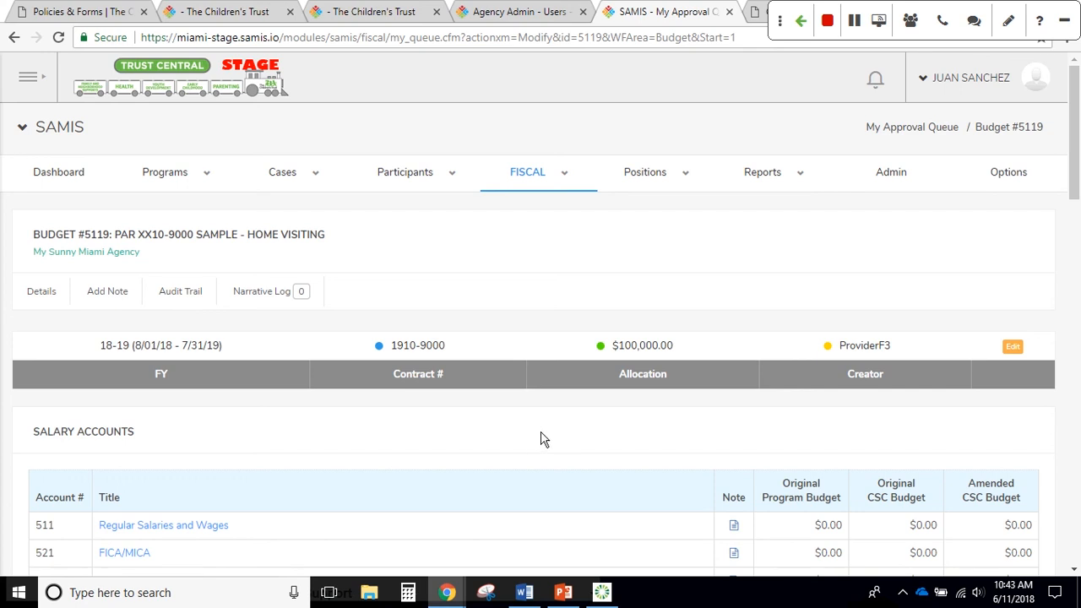
{"action": "scroll", "coordinate": [545, 437], "scroll_direction": "down", "scroll_amount": 1}
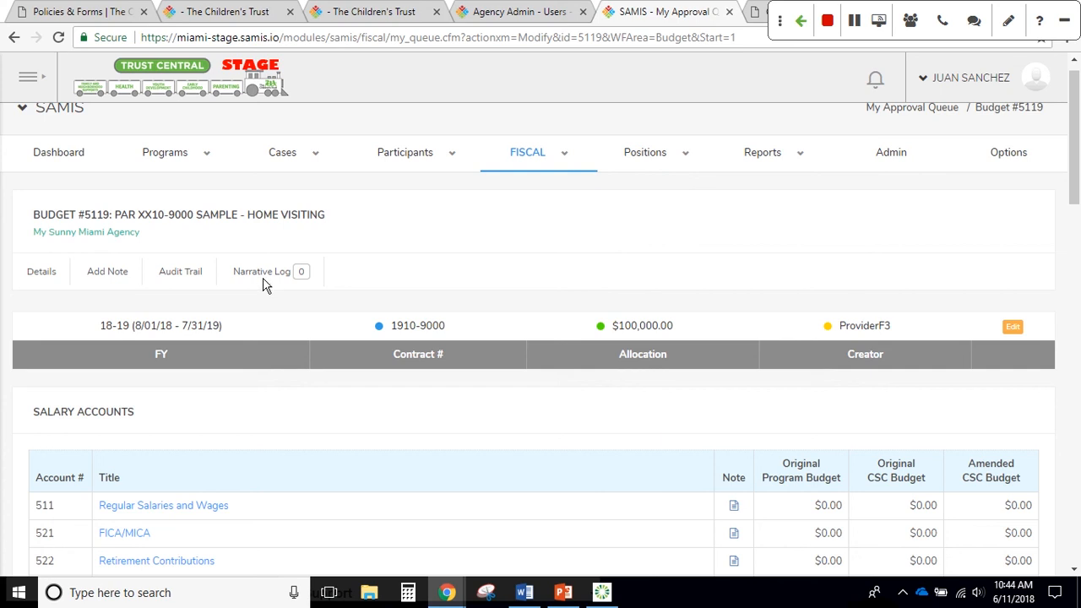
View Budget #5119's audit trail and its single Create entry
{"action": "left_click", "coordinate": [188, 275]}
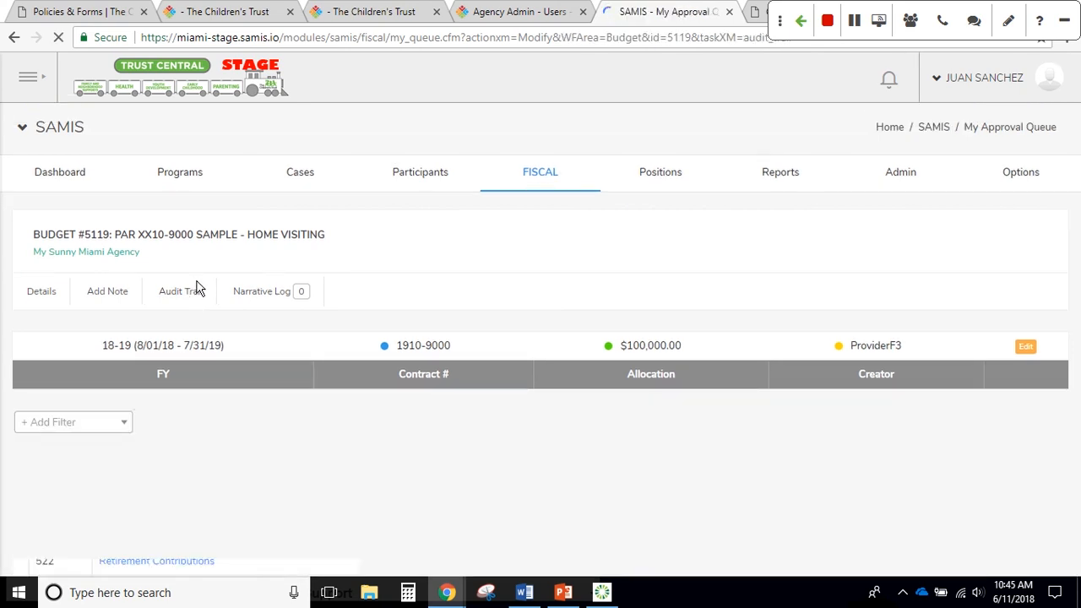
{"action": "scroll", "coordinate": [230, 298], "scroll_direction": "down", "scroll_amount": 1}
{"action": "scroll", "coordinate": [230, 298], "scroll_direction": "down", "scroll_amount": 1}
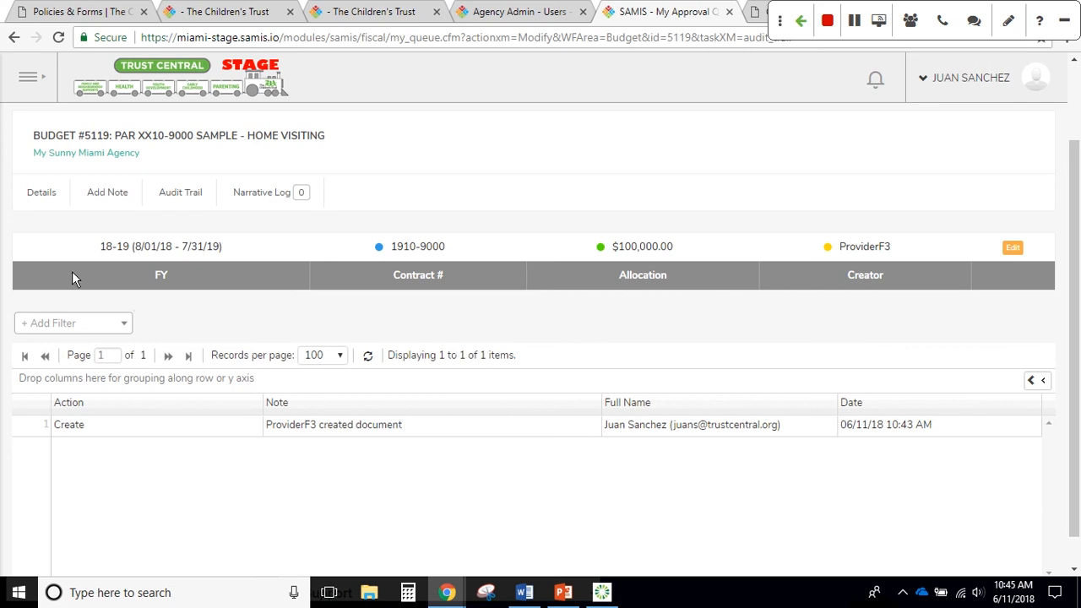
Return to the budget details and review the $0.00 salary and expense accounts down to the Grand Total
{"action": "left_click", "coordinate": [43, 193]}
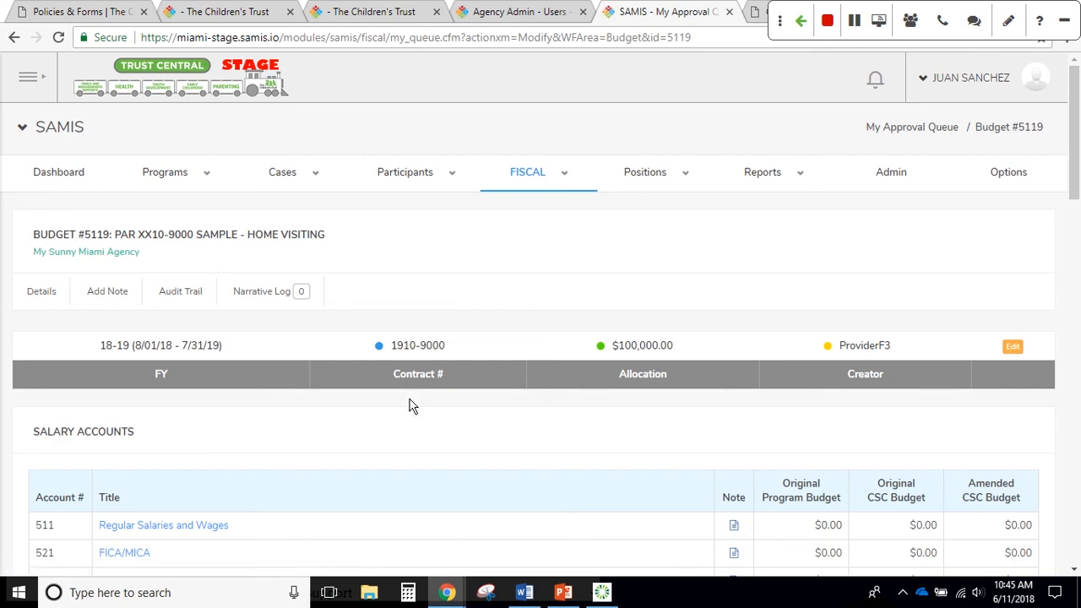
{"action": "scroll", "coordinate": [405, 407], "scroll_direction": "down", "scroll_amount": 2}
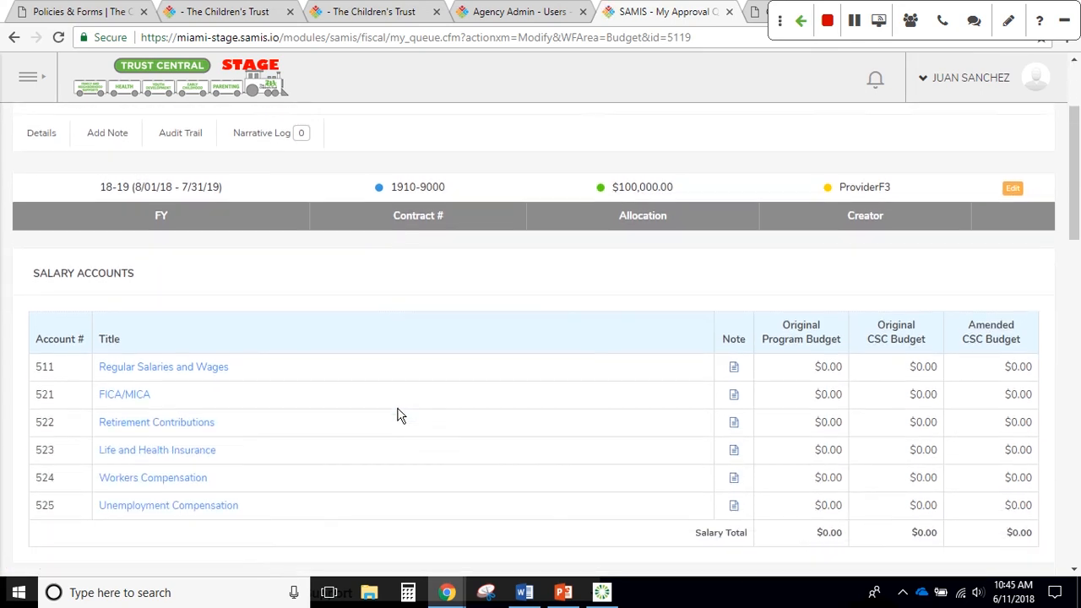
{"action": "scroll", "coordinate": [397, 415], "scroll_direction": "down", "scroll_amount": 1}
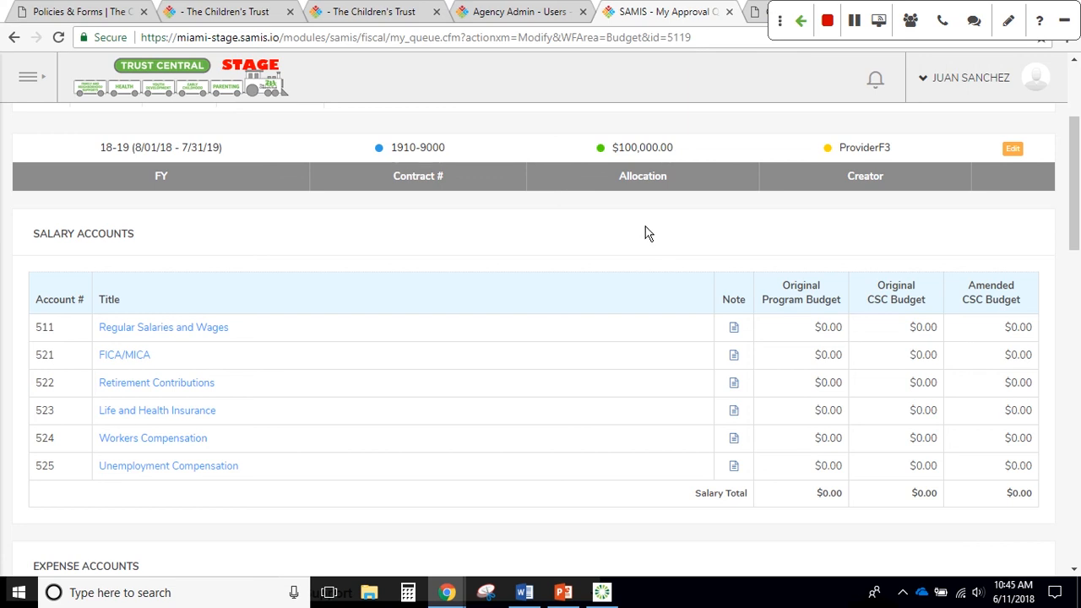
{"action": "scroll", "coordinate": [644, 233], "scroll_direction": "down", "scroll_amount": 1}
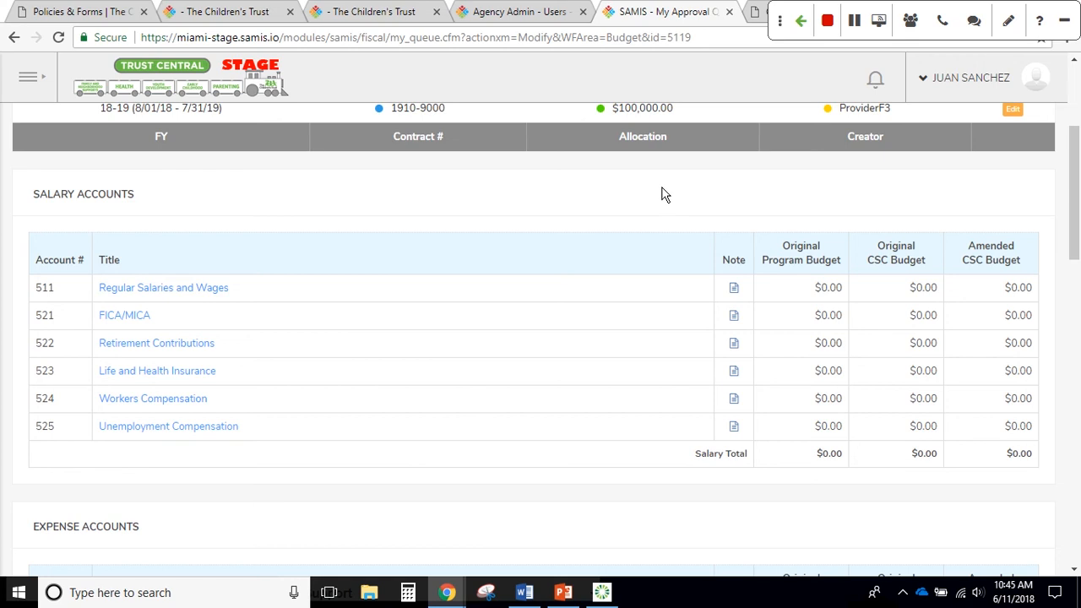
{"action": "scroll", "coordinate": [661, 201], "scroll_direction": "down", "scroll_amount": 2}
{"action": "scroll", "coordinate": [658, 203], "scroll_direction": "down", "scroll_amount": 4}
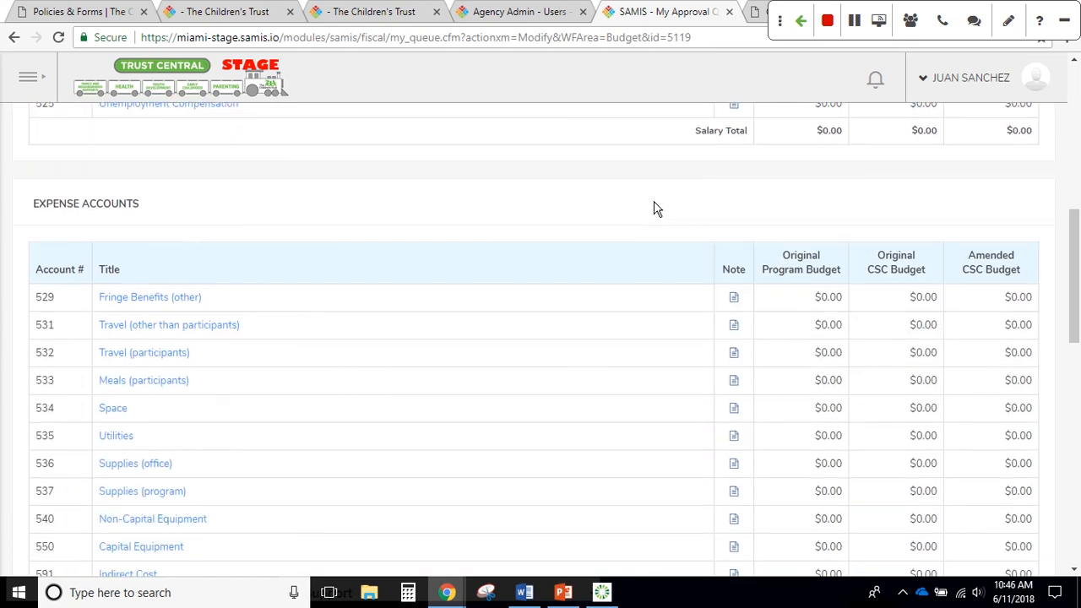
{"action": "scroll", "coordinate": [652, 219], "scroll_direction": "down", "scroll_amount": 5}
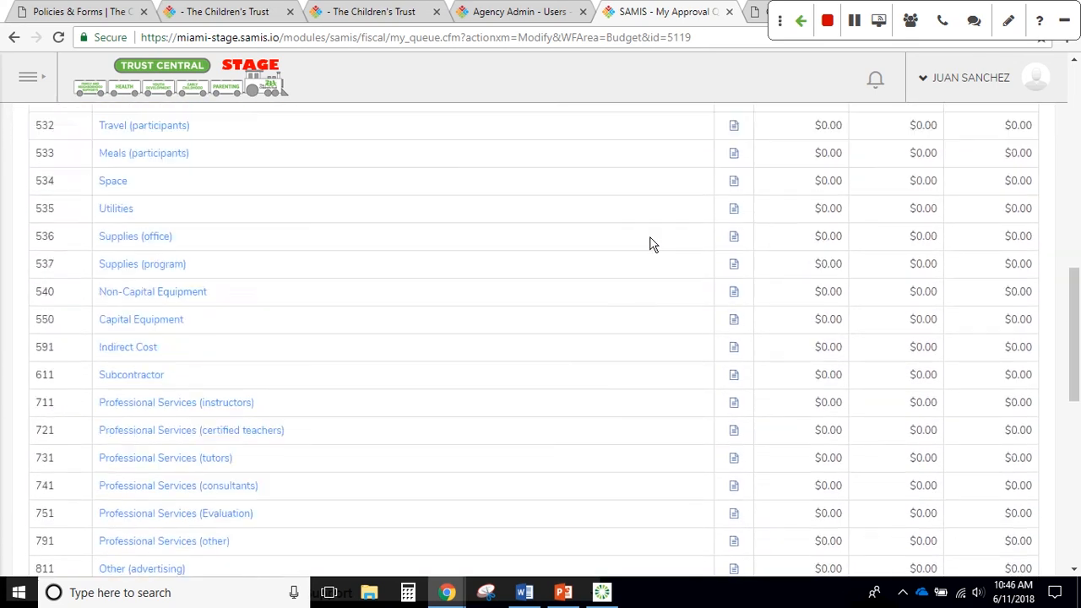
{"action": "scroll", "coordinate": [642, 258], "scroll_direction": "down", "scroll_amount": 5}
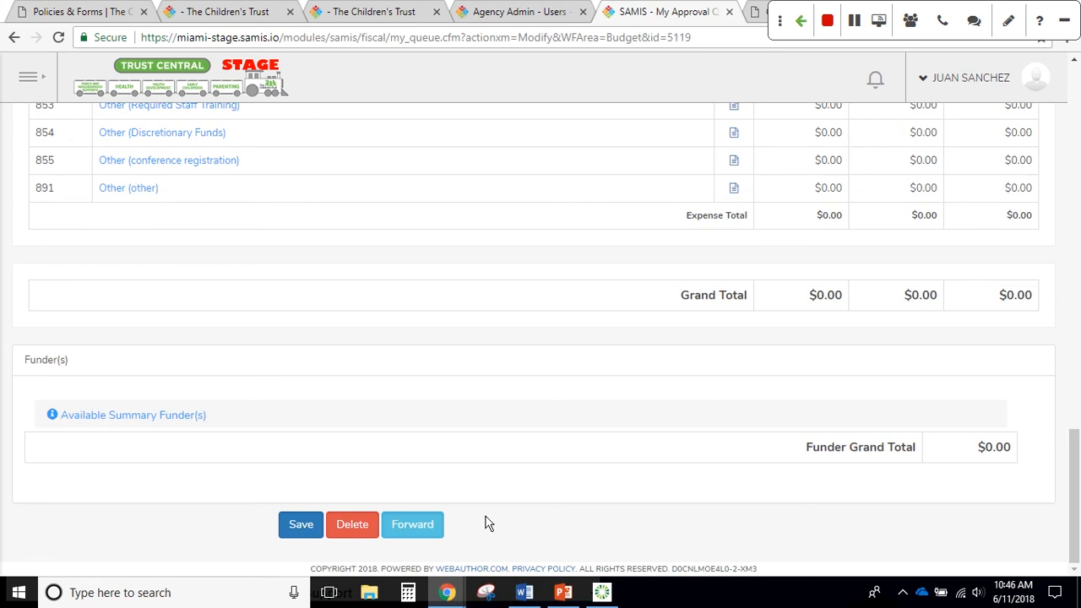
Save Budget #5119 and go back to the Regular Salaries and Wages account
{"action": "left_click", "coordinate": [311, 528]}
{"action": "scroll", "coordinate": [502, 521], "scroll_direction": "up", "scroll_amount": 10}
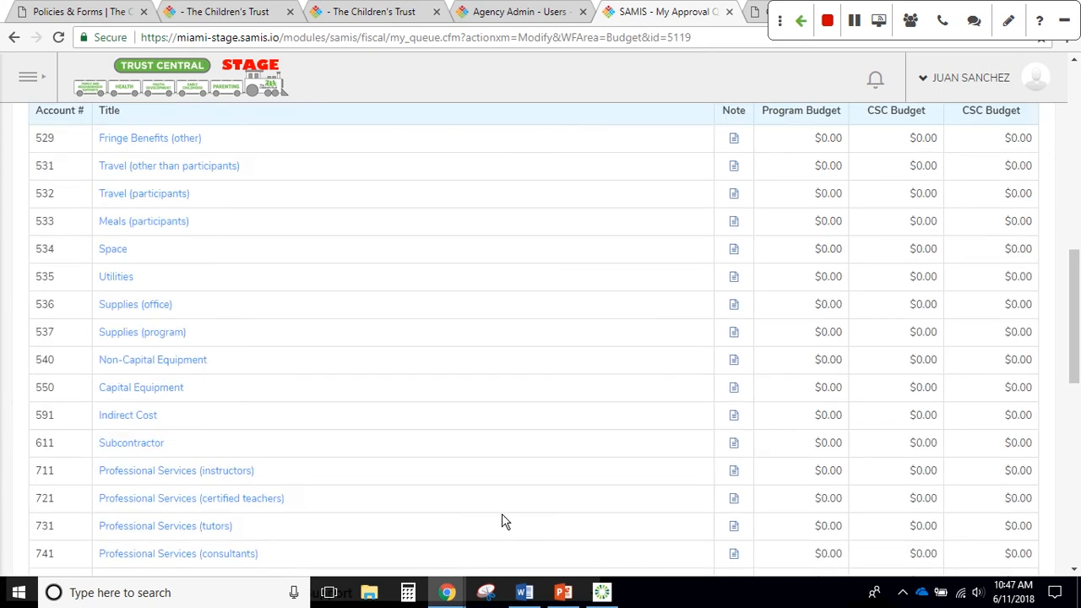
{"action": "scroll", "coordinate": [502, 521], "scroll_direction": "up", "scroll_amount": 6}
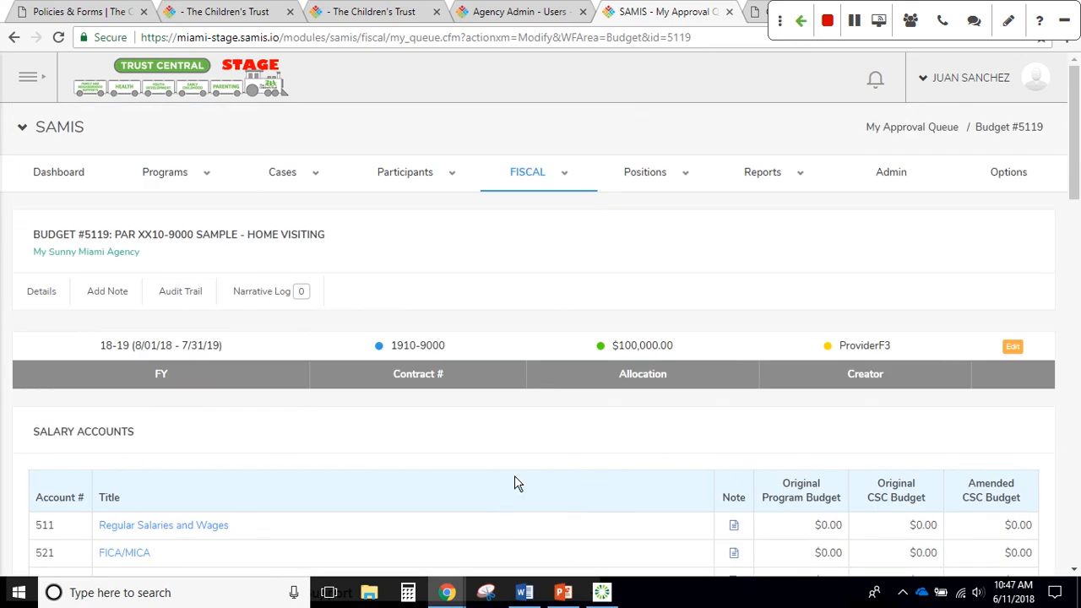
{"action": "scroll", "coordinate": [287, 486], "scroll_direction": "down", "scroll_amount": 2}
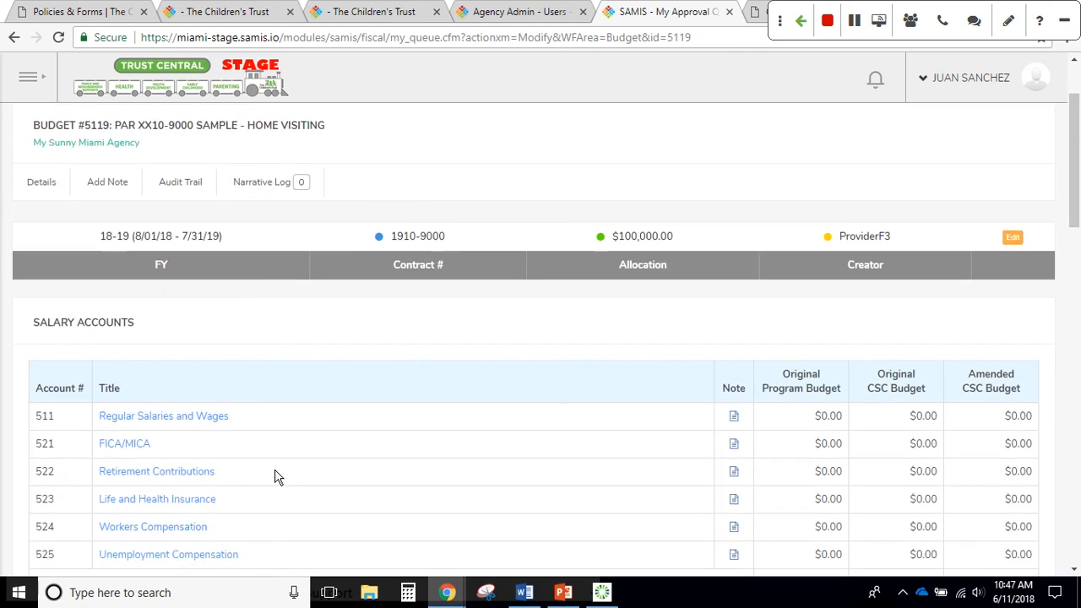
{"action": "scroll", "coordinate": [278, 478], "scroll_direction": "down", "scroll_amount": 2}
Check the Fringe Benefits position under Regular Salaries and Wages, then list the agency's positions
{"action": "left_click", "coordinate": [180, 332]}
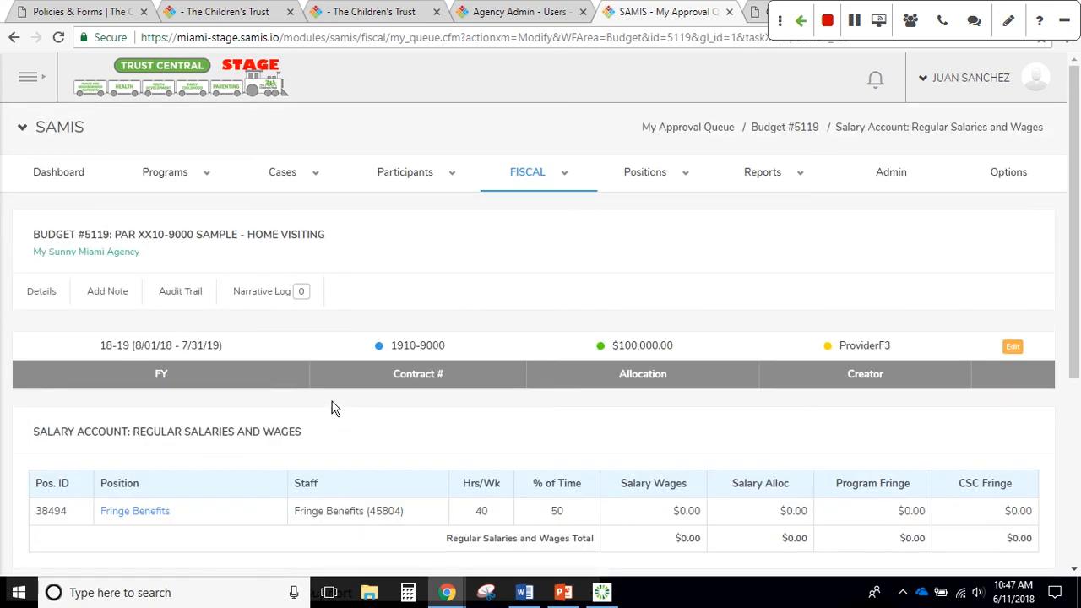
{"action": "scroll", "coordinate": [319, 395], "scroll_direction": "down", "scroll_amount": 2}
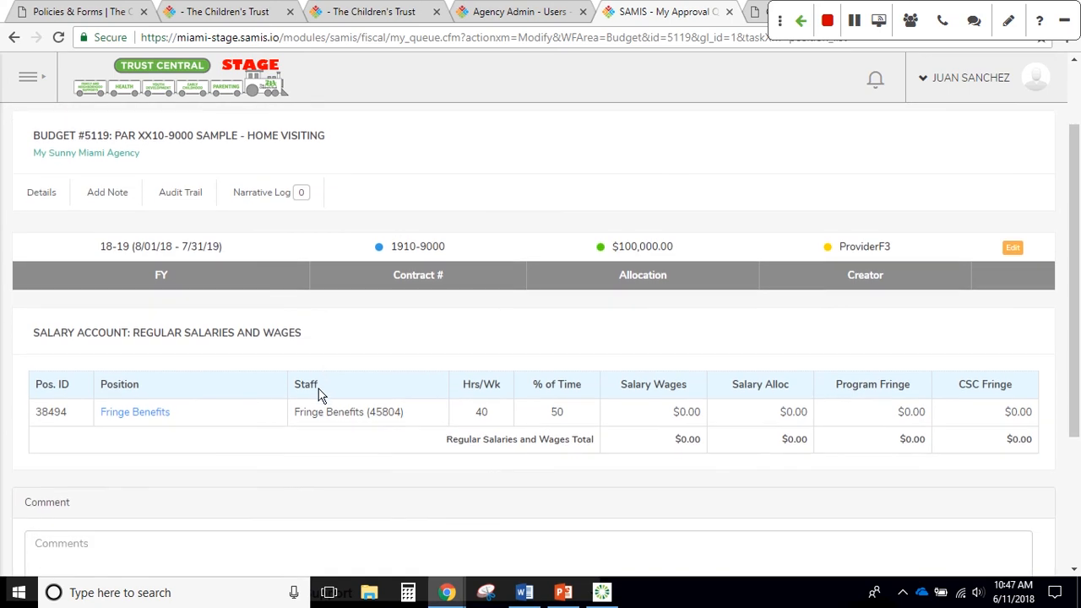
{"action": "scroll", "coordinate": [319, 394], "scroll_direction": "down", "scroll_amount": 2}
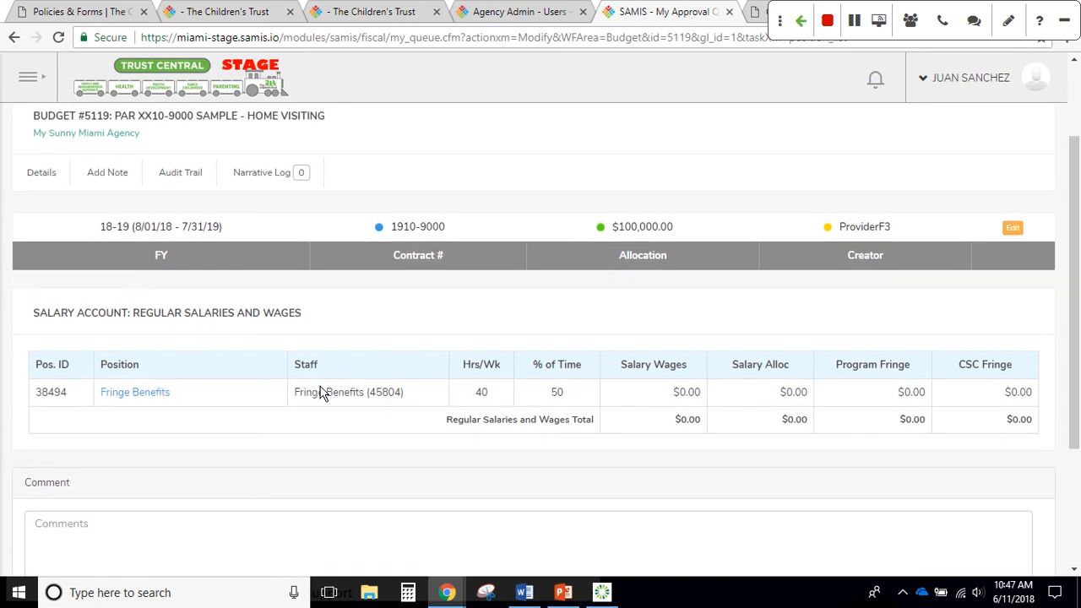
{"action": "scroll", "coordinate": [319, 395], "scroll_direction": "down", "scroll_amount": 3}
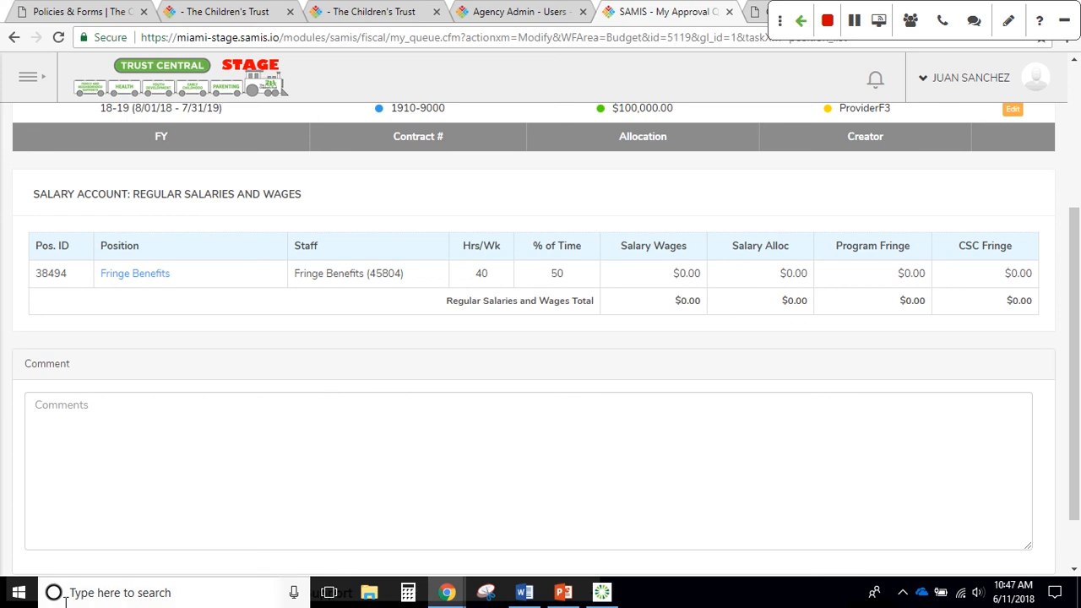
{"action": "scroll", "coordinate": [622, 244], "scroll_direction": "up", "scroll_amount": 3}
{"action": "mouse_move", "coordinate": [634, 178]}
{"action": "left_click", "coordinate": [644, 238]}
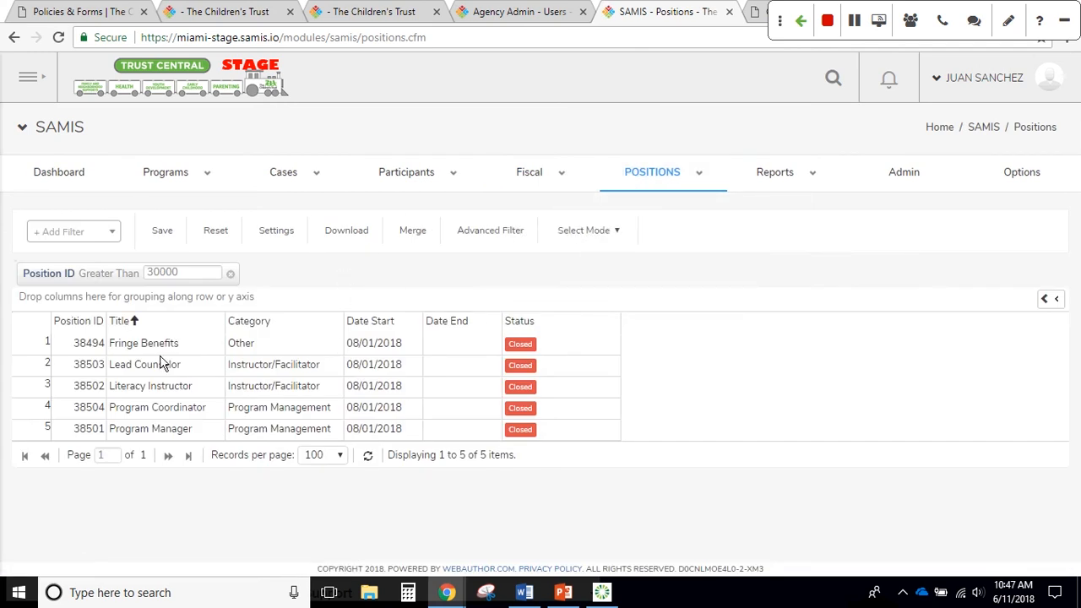
Open position 38501 Program Manager for editing
{"action": "left_click", "coordinate": [168, 433]}
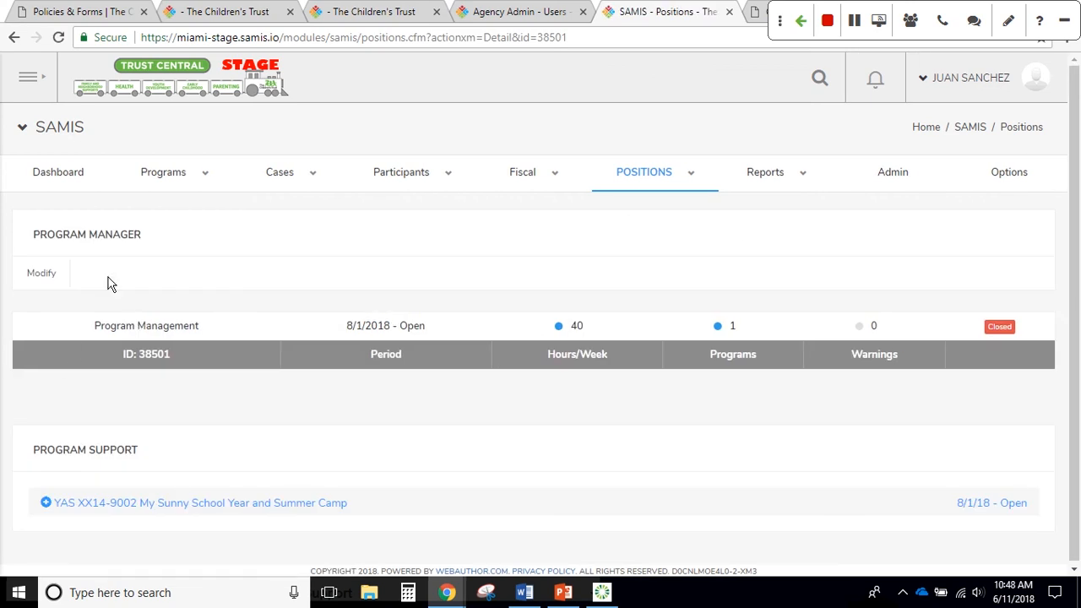
{"action": "left_click", "coordinate": [42, 273]}
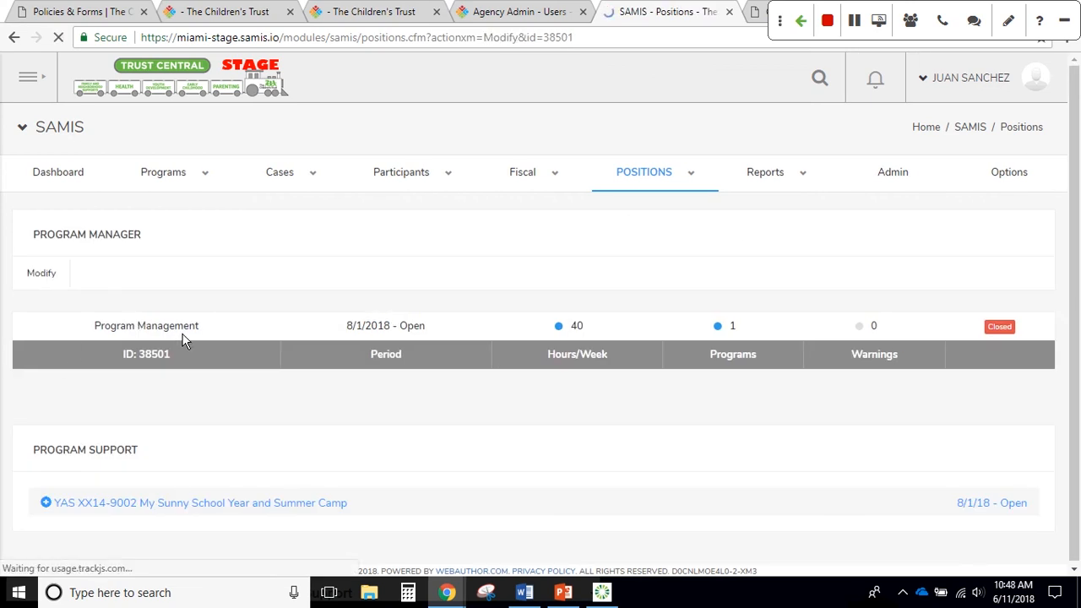
{"action": "left_click", "coordinate": [14, 38]}
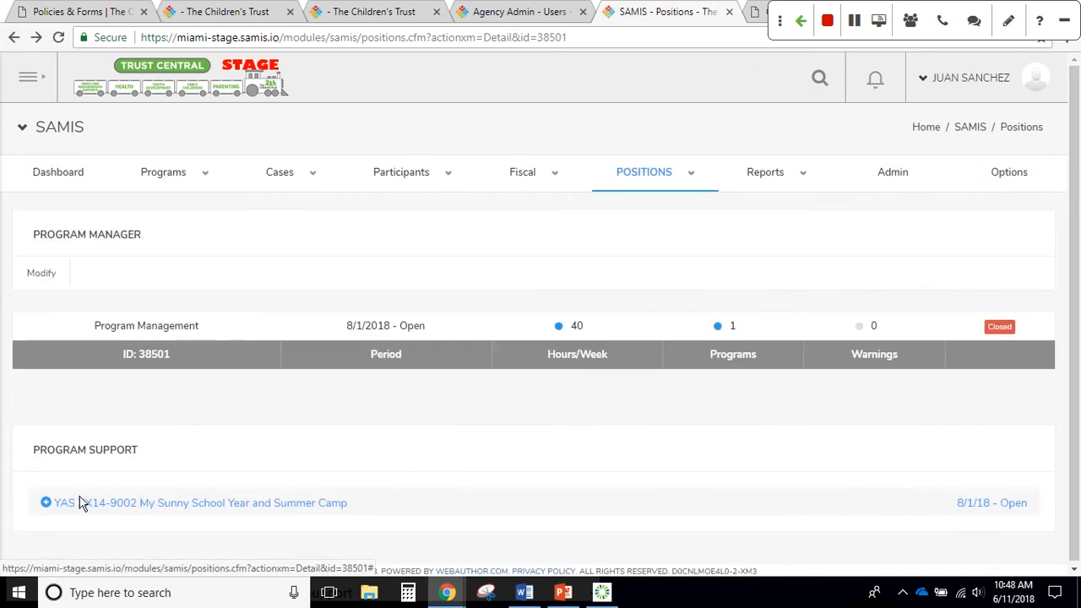
{"action": "left_click", "coordinate": [43, 272]}
{"action": "scroll", "coordinate": [149, 398], "scroll_direction": "down", "scroll_amount": 5}
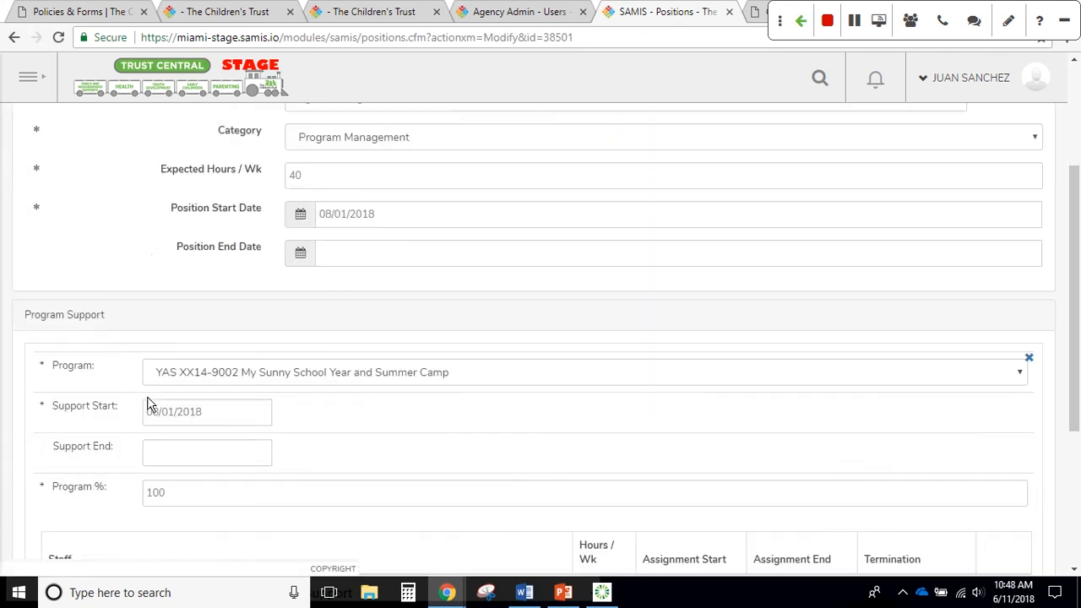
{"action": "scroll", "coordinate": [149, 403], "scroll_direction": "down", "scroll_amount": 1}
Add program support for PAR XX10-9000 Sample - Home Visiting starting 08/01/2018 at 20%
{"action": "left_click", "coordinate": [75, 395]}
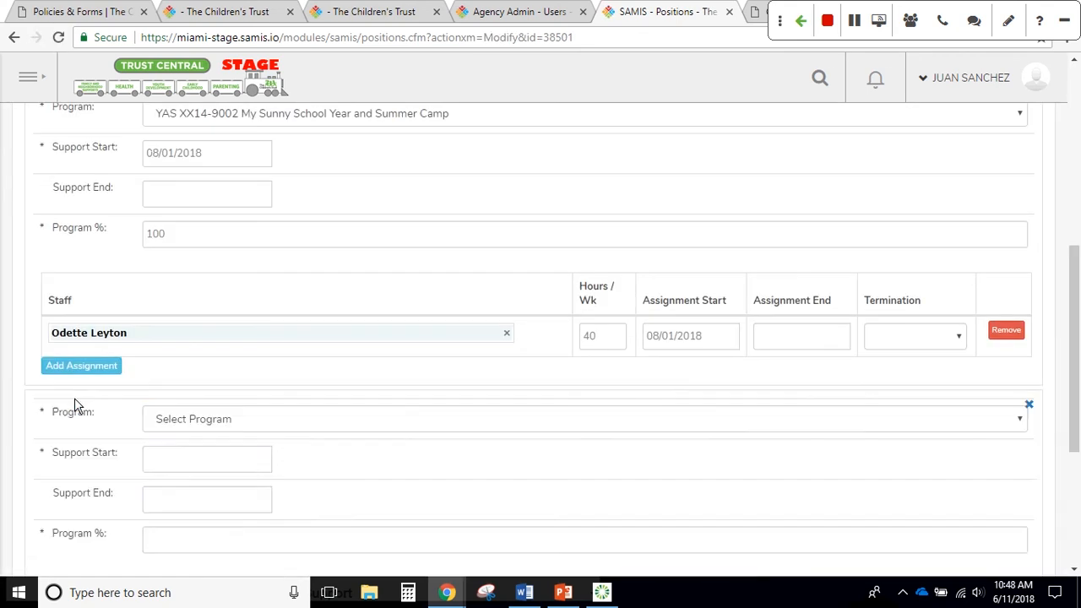
{"action": "left_click", "coordinate": [182, 428]}
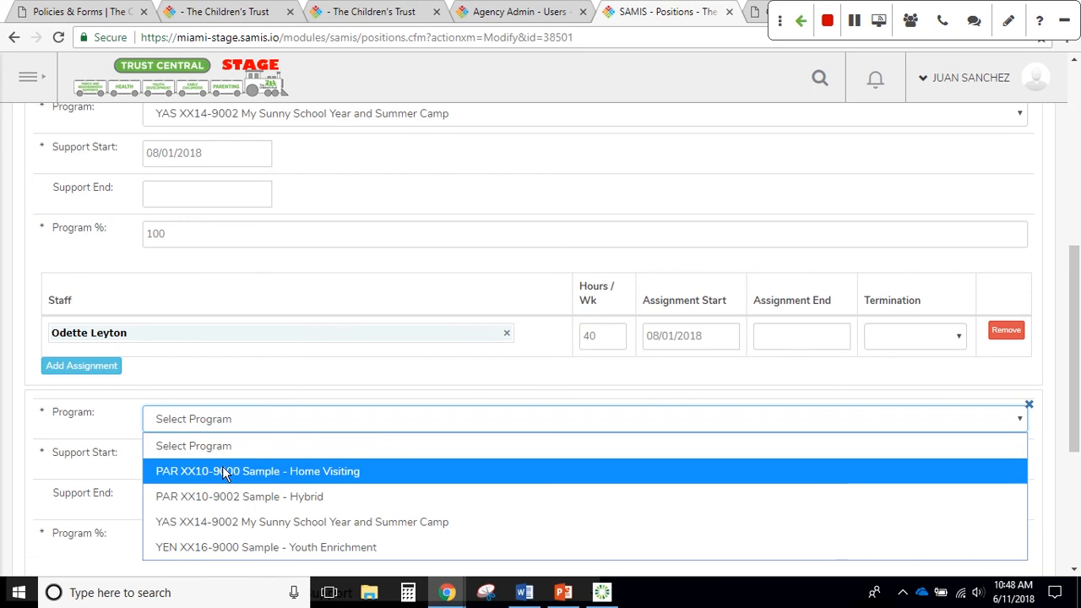
{"action": "left_click", "coordinate": [225, 471]}
{"action": "left_click", "coordinate": [195, 456]}
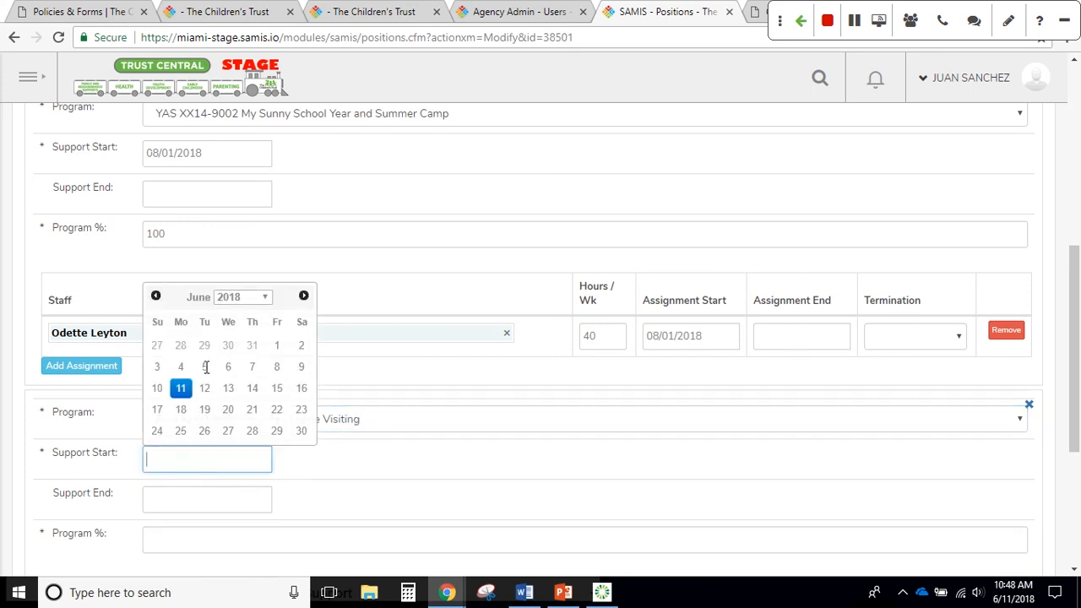
{"action": "left_click", "coordinate": [278, 347]}
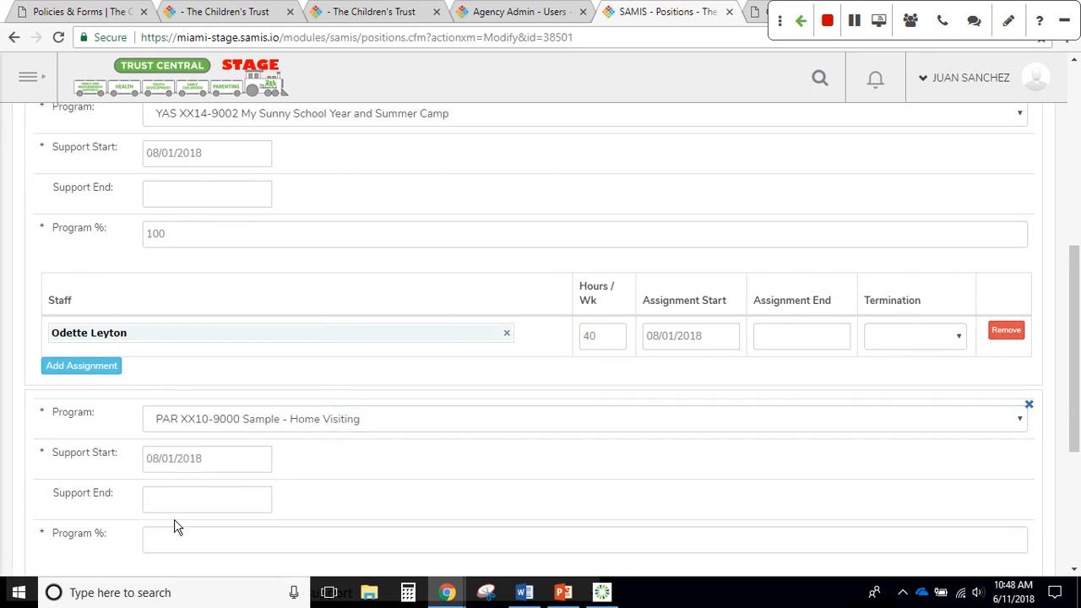
{"action": "scroll", "coordinate": [177, 520], "scroll_direction": "down", "scroll_amount": 1}
{"action": "scroll", "coordinate": [176, 518], "scroll_direction": "down", "scroll_amount": 1}
{"action": "left_click", "coordinate": [146, 440]}
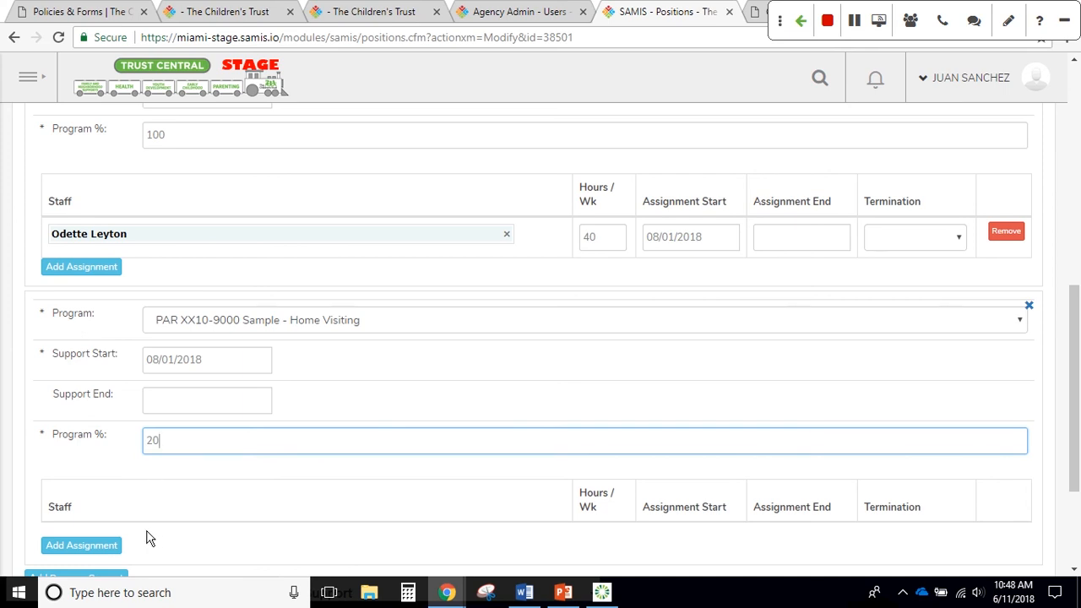
Add a staff assignment at 20 hours/week and cut the original assignment from 40 to 20 hours
{"action": "left_click", "coordinate": [113, 547]}
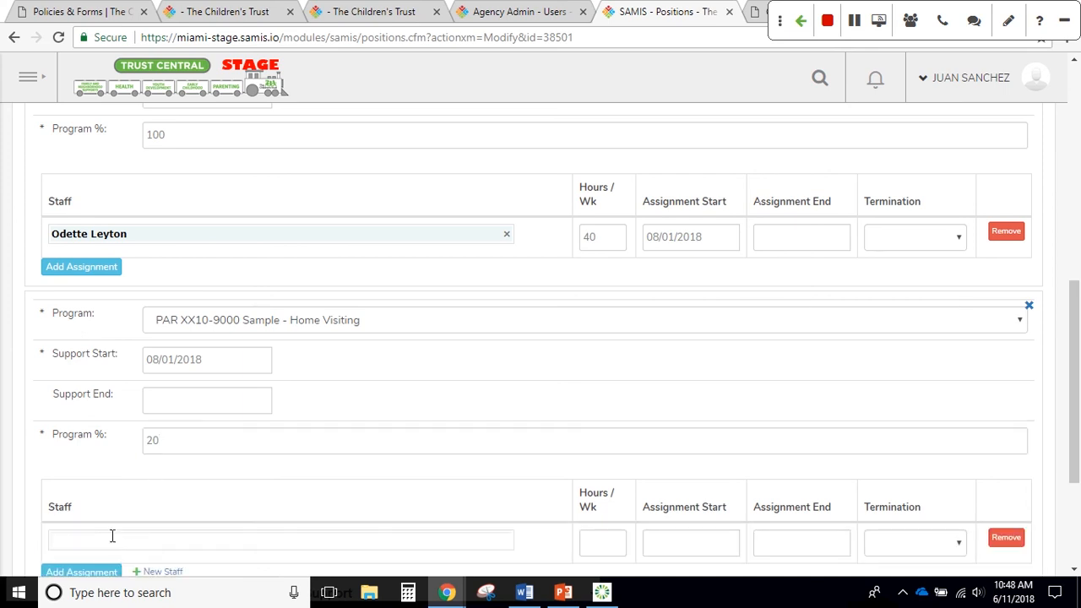
{"action": "left_click", "coordinate": [110, 540]}
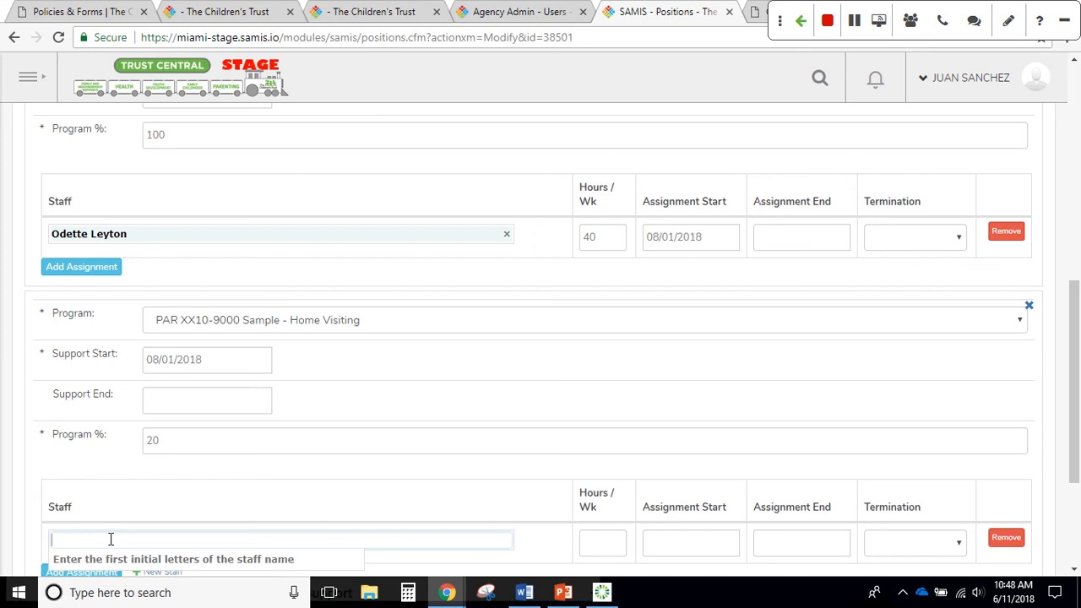
{"action": "type", "text": "od"}
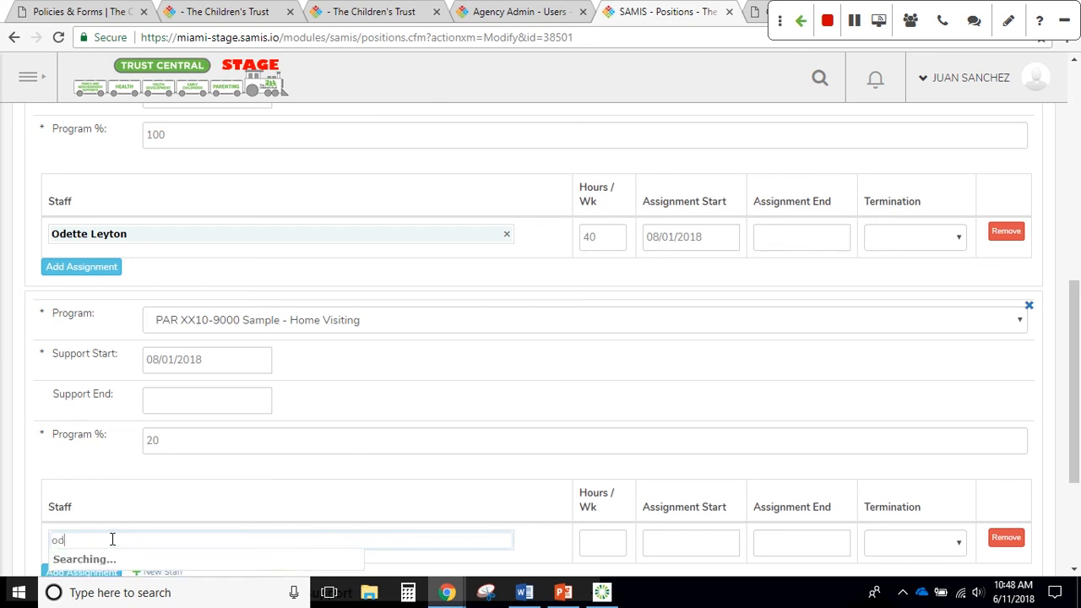
{"action": "left_click", "coordinate": [145, 557]}
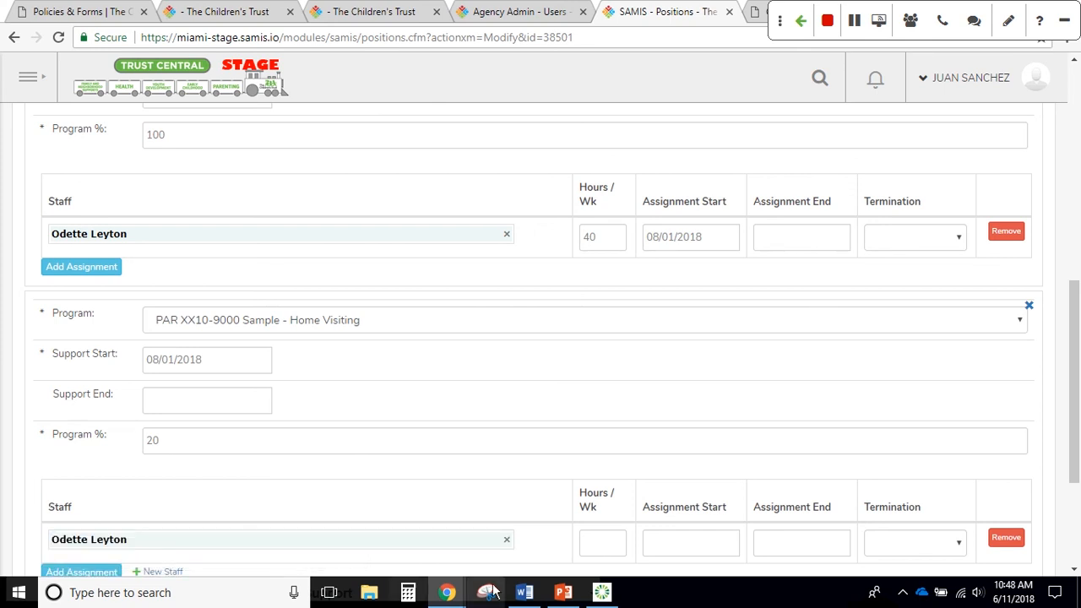
{"action": "left_click", "coordinate": [590, 544]}
{"action": "type", "text": "4"}
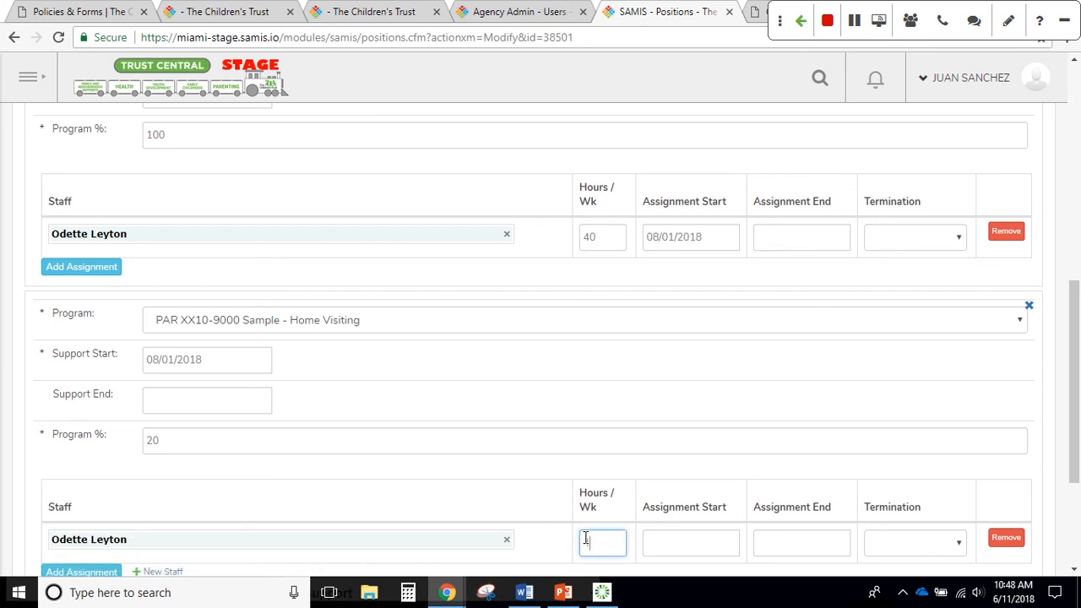
{"action": "left_click", "coordinate": [591, 239]}
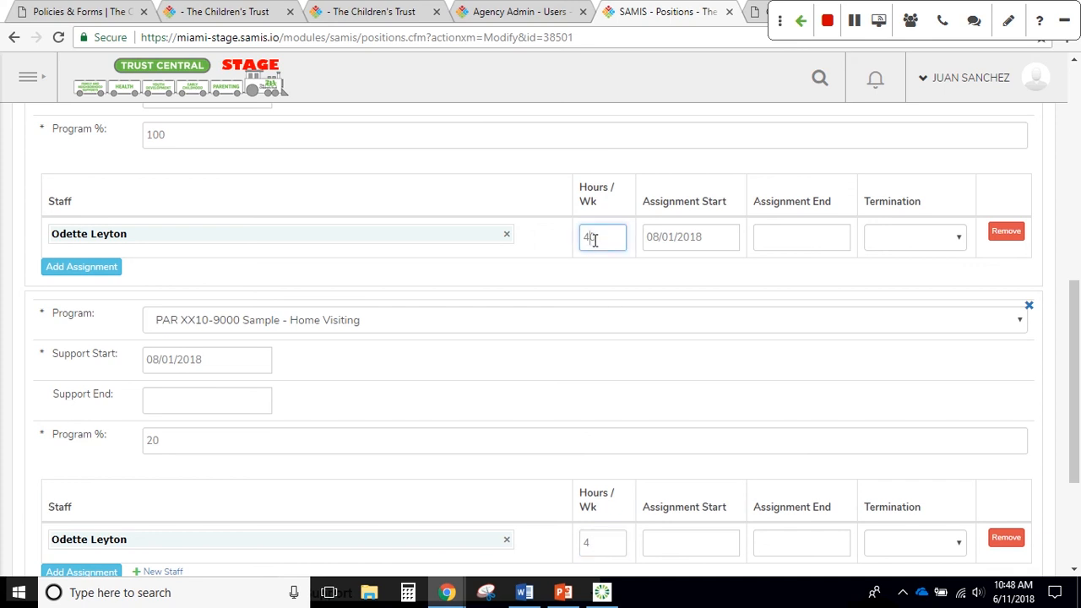
{"action": "key", "text": "BackSpace"}
{"action": "type", "text": "20"}
{"action": "left_click", "coordinate": [602, 544]}
{"action": "key", "text": "BackSpace"}
{"action": "type", "text": "20"}
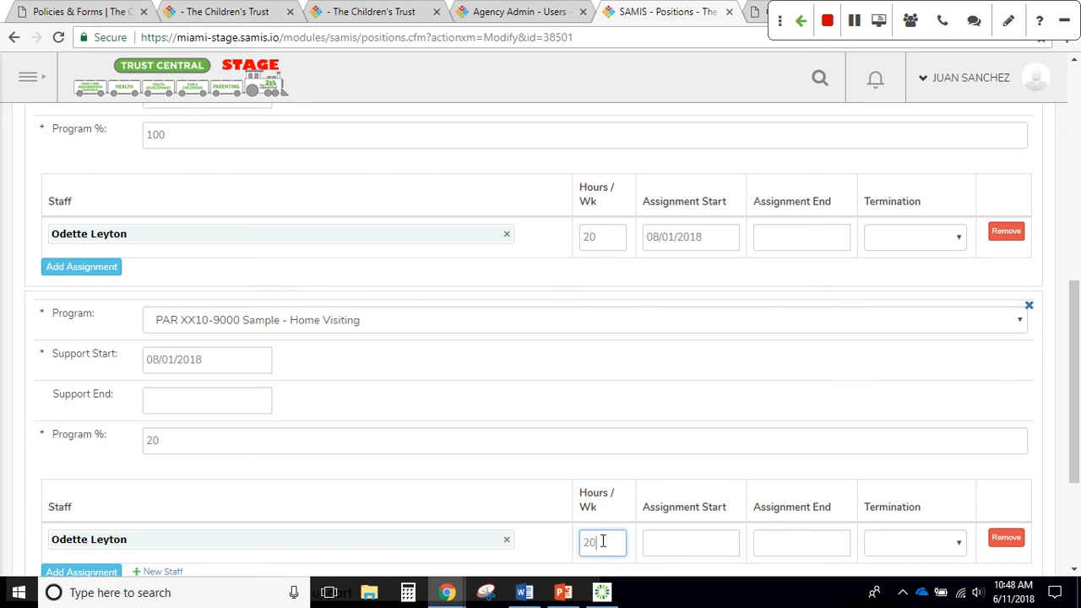
Set the new assignment's start to August 1, 2018 and save the position
{"action": "left_click", "coordinate": [686, 544]}
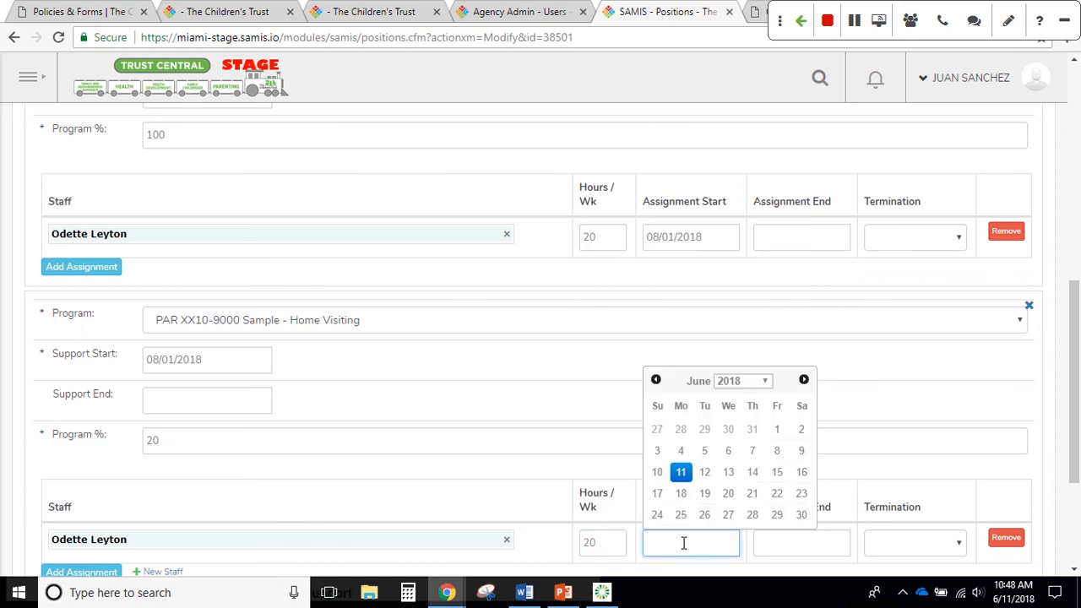
{"action": "type", "text": "8"}
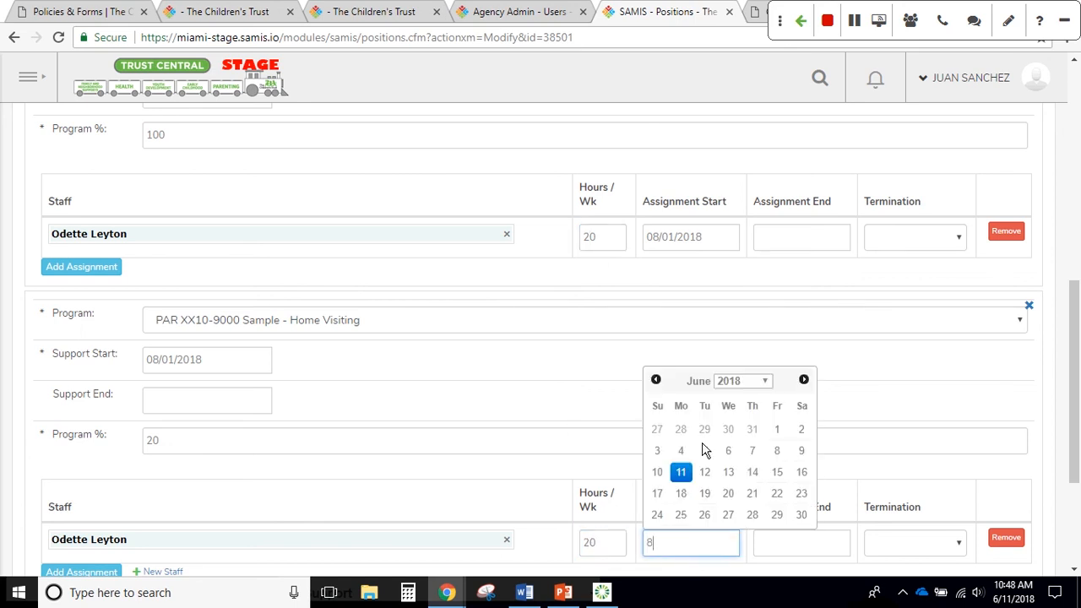
{"action": "left_click", "coordinate": [777, 434]}
{"action": "scroll", "coordinate": [558, 441], "scroll_direction": "down", "scroll_amount": 1}
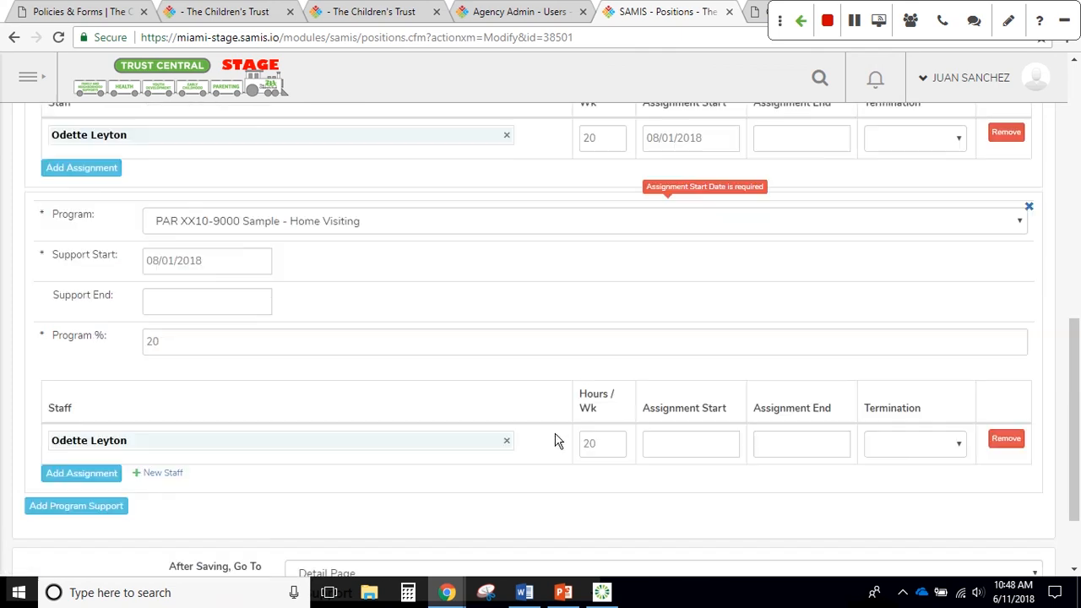
{"action": "left_click", "coordinate": [677, 439]}
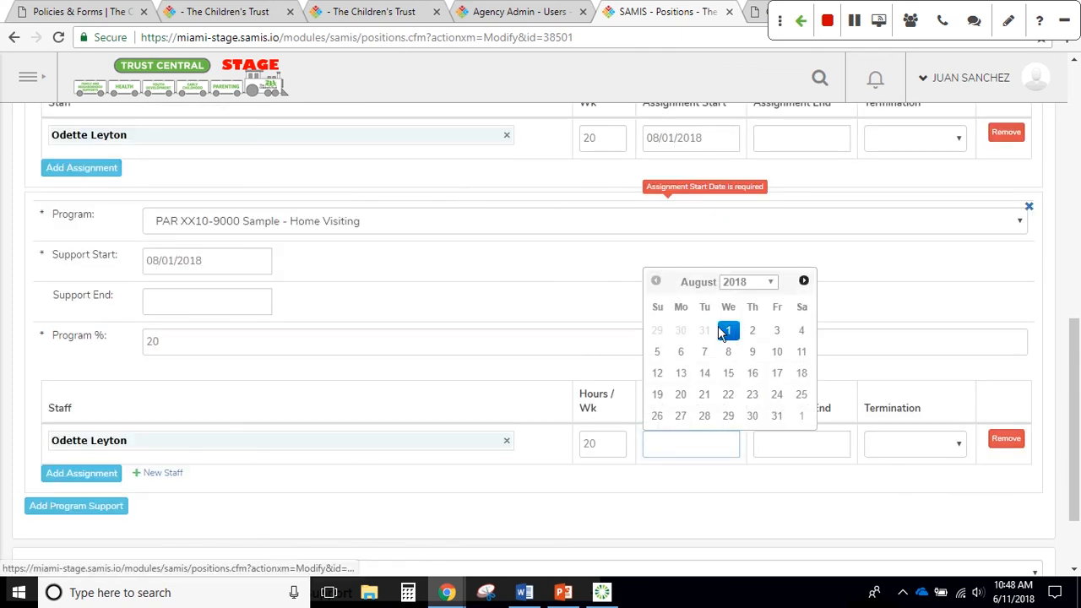
{"action": "left_click", "coordinate": [726, 330]}
{"action": "scroll", "coordinate": [551, 472], "scroll_direction": "down", "scroll_amount": 1}
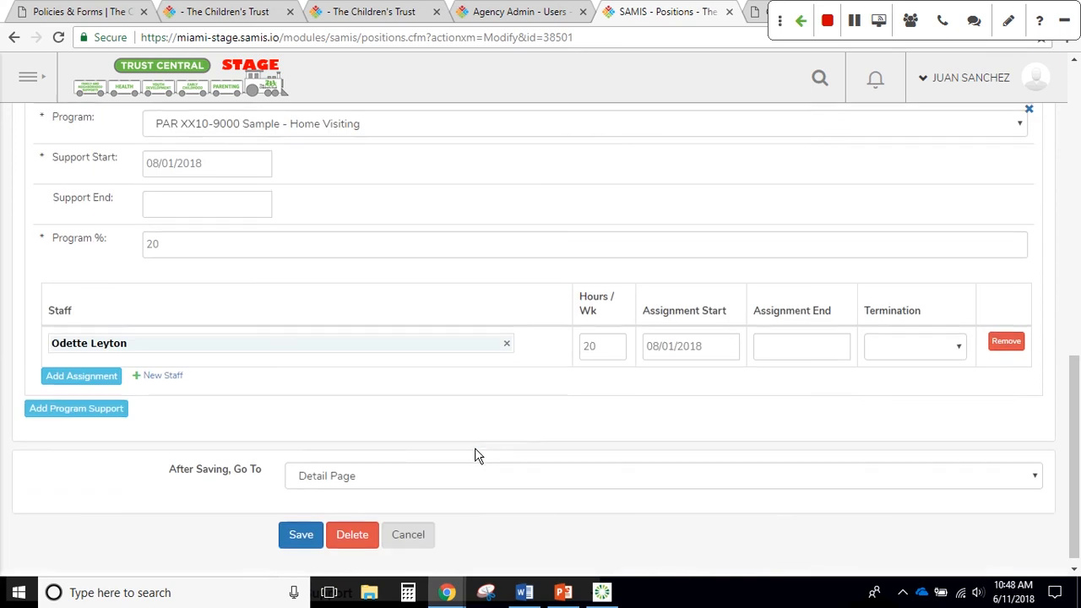
{"action": "left_click", "coordinate": [296, 526]}
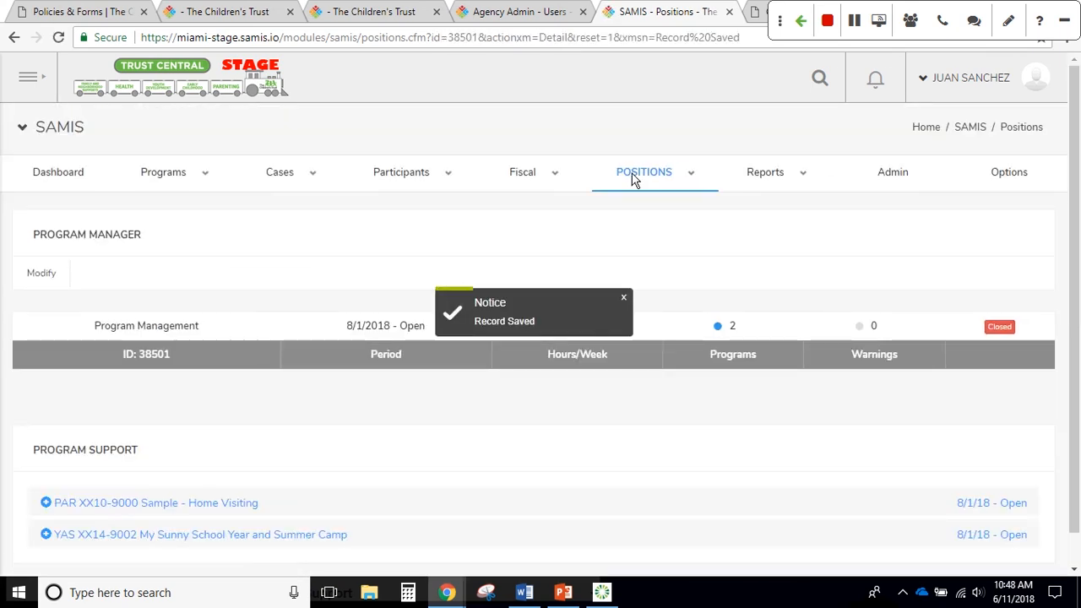
Reopen Budget #5119 from the approval queue and view its Regular Salaries and Wages account
{"action": "mouse_move", "coordinate": [635, 173]}
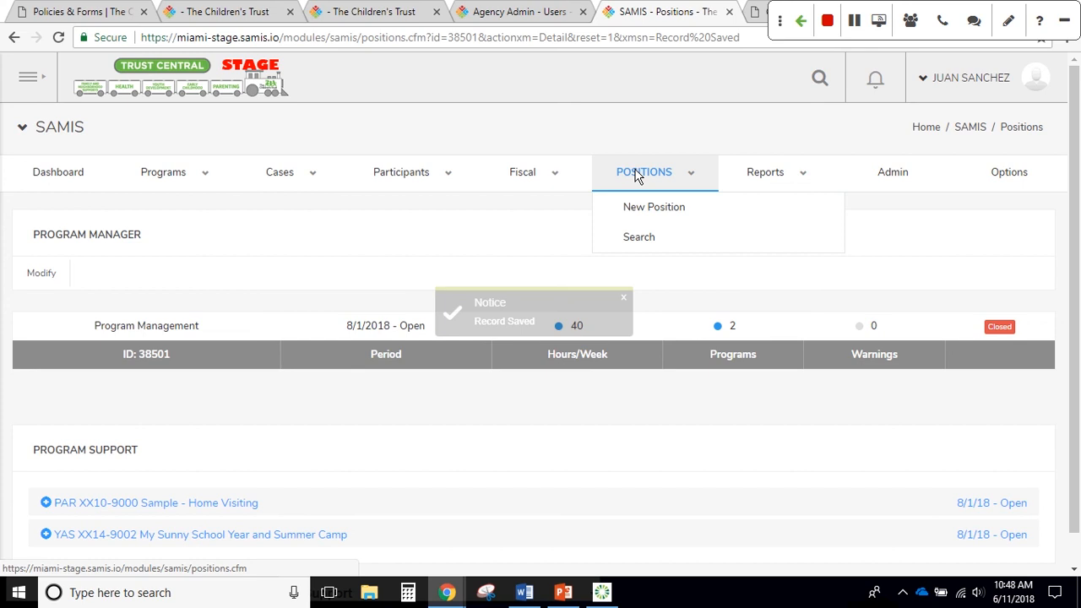
{"action": "mouse_move", "coordinate": [522, 172]}
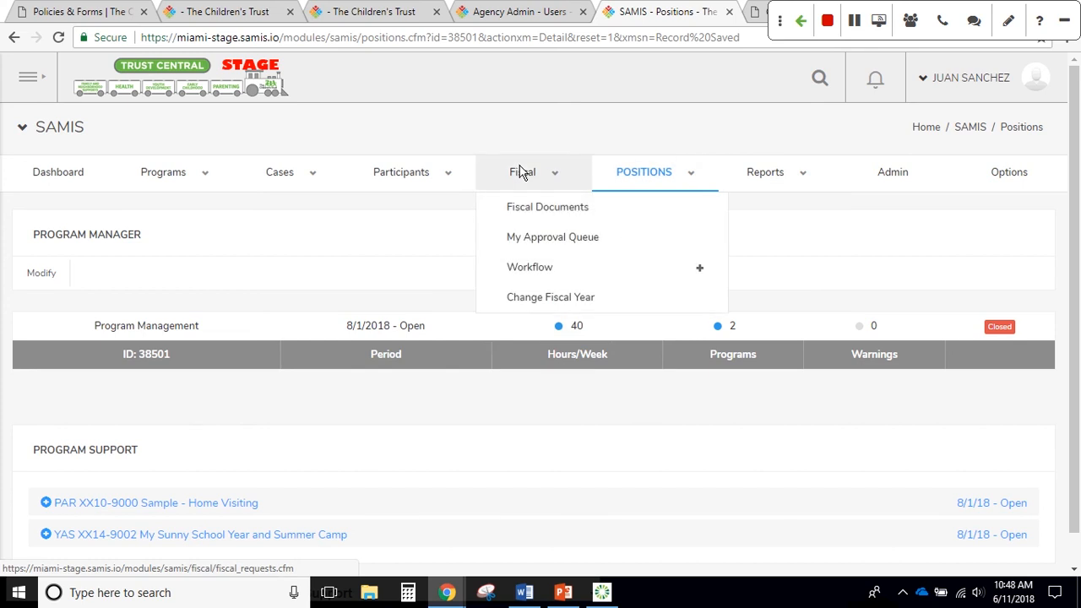
{"action": "left_click", "coordinate": [517, 240]}
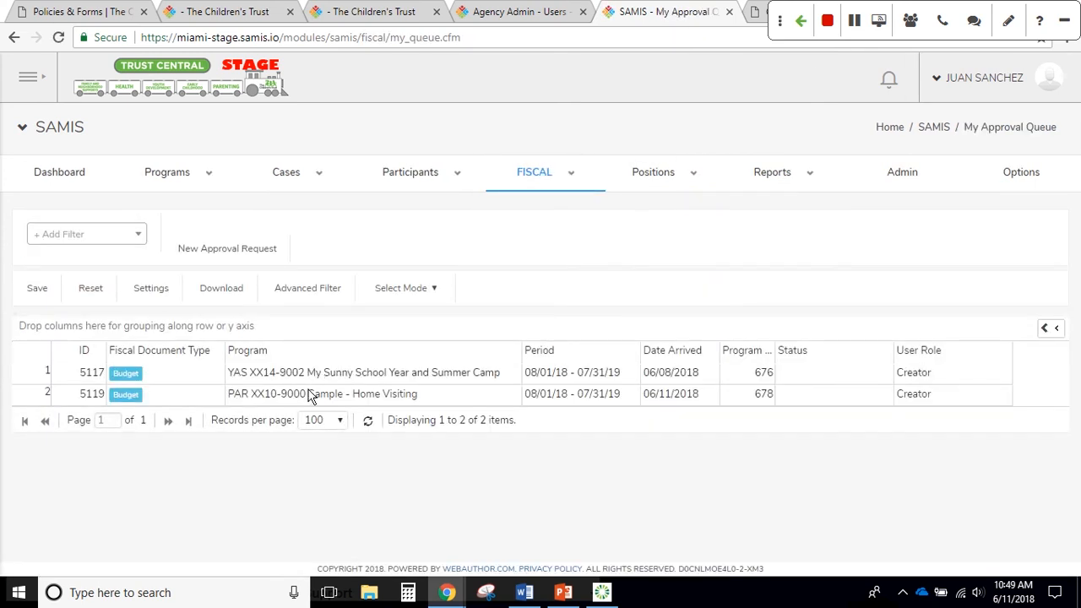
{"action": "double_click", "coordinate": [309, 400]}
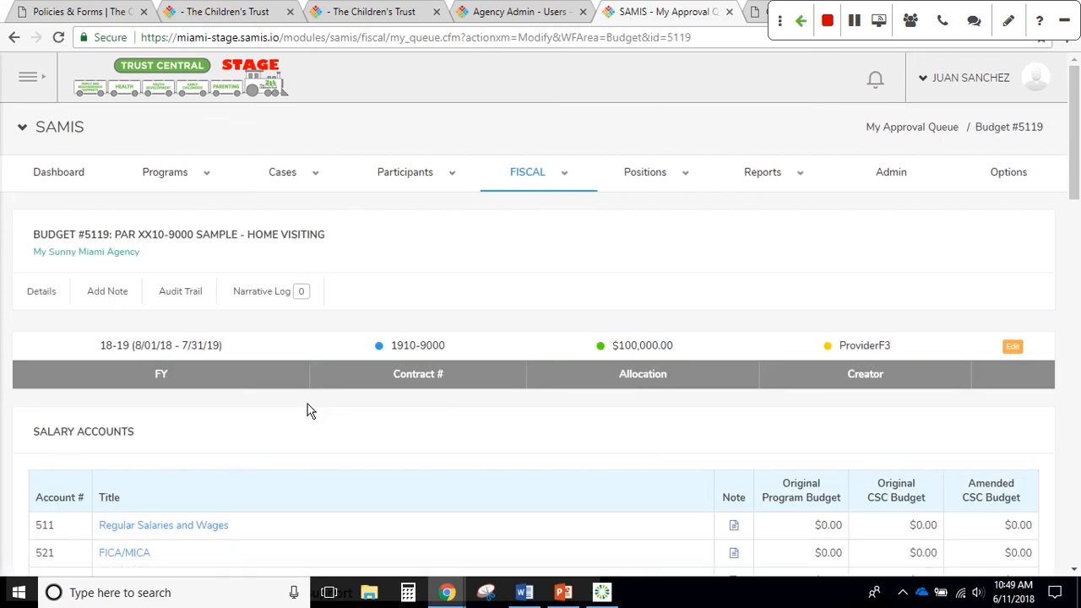
{"action": "scroll", "coordinate": [307, 412], "scroll_direction": "down", "scroll_amount": 1}
{"action": "scroll", "coordinate": [306, 412], "scroll_direction": "down", "scroll_amount": 3}
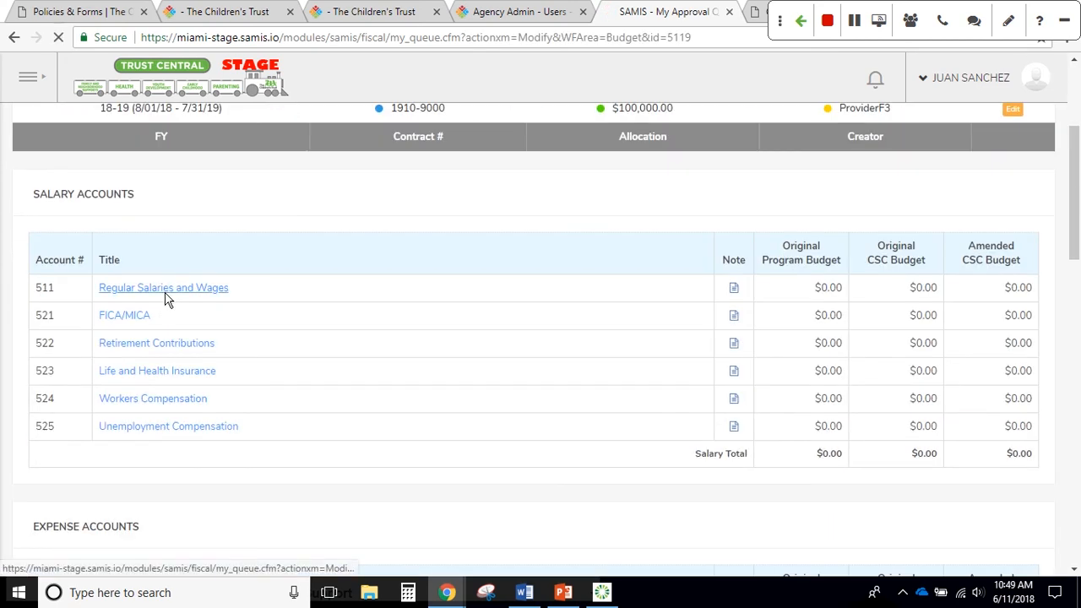
{"action": "left_click", "coordinate": [164, 291]}
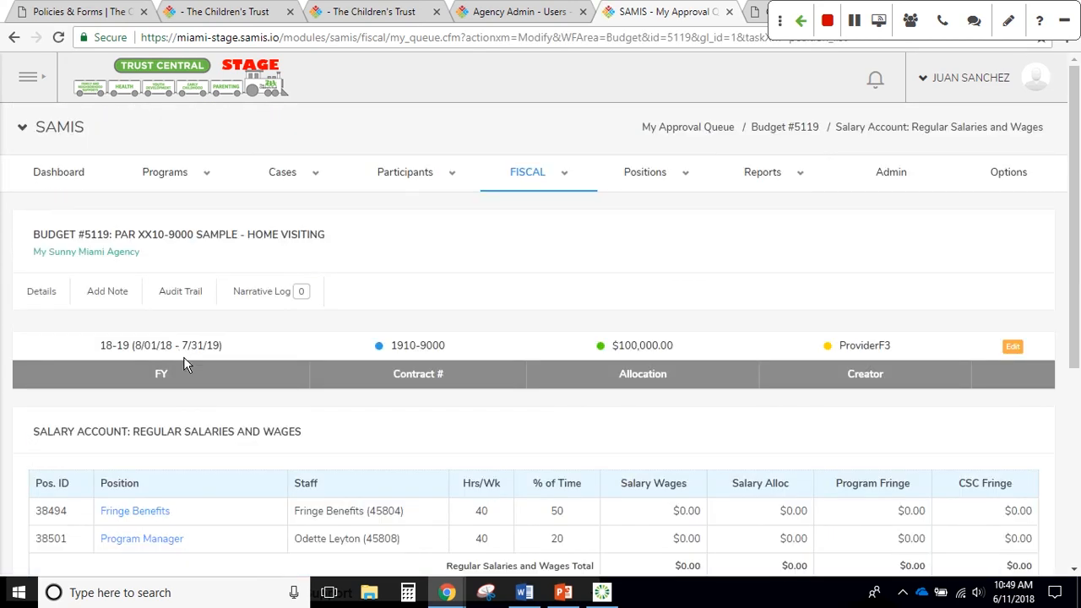
{"action": "scroll", "coordinate": [185, 362], "scroll_direction": "down", "scroll_amount": 2}
{"action": "scroll", "coordinate": [185, 367], "scroll_direction": "down", "scroll_amount": 1}
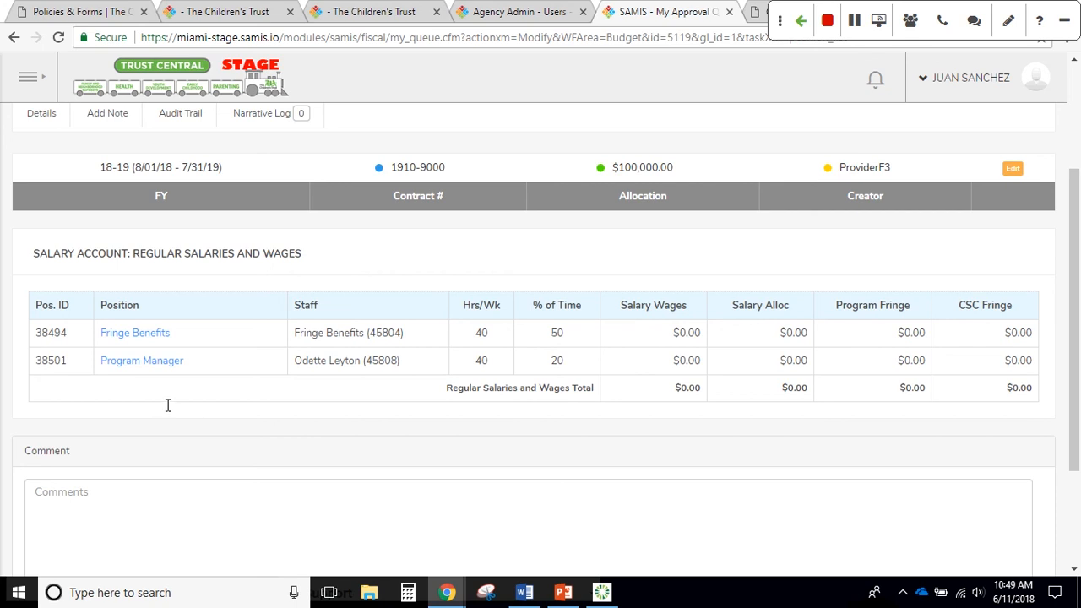
Open the Program Manager position in Budget #5119 and scroll to its Narrative and Position Expenses
{"action": "left_click", "coordinate": [156, 364]}
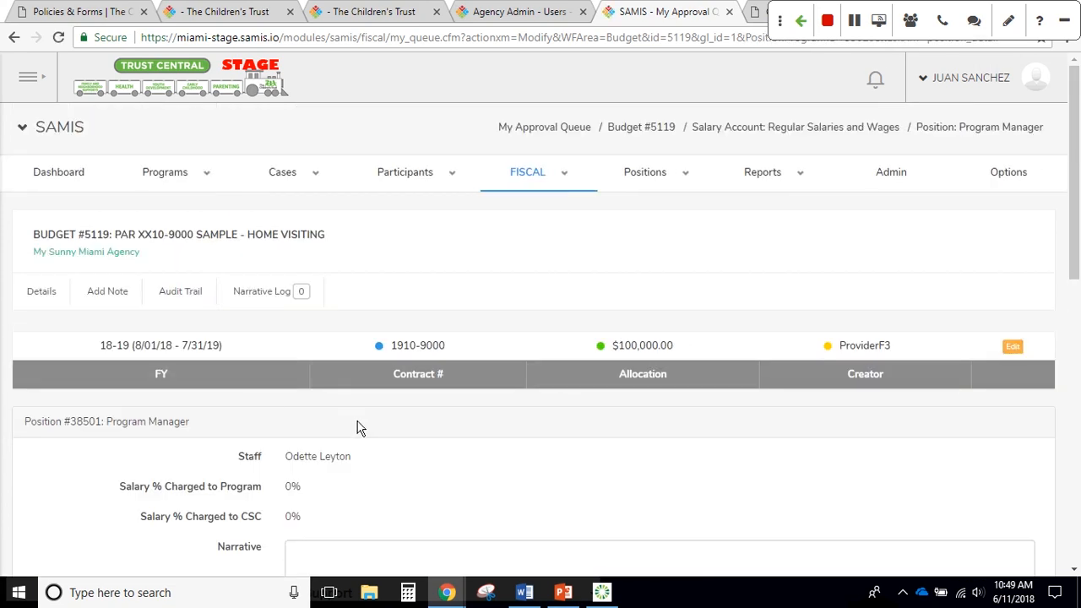
{"action": "scroll", "coordinate": [365, 433], "scroll_direction": "down", "scroll_amount": 2}
{"action": "scroll", "coordinate": [364, 428], "scroll_direction": "down", "scroll_amount": 2}
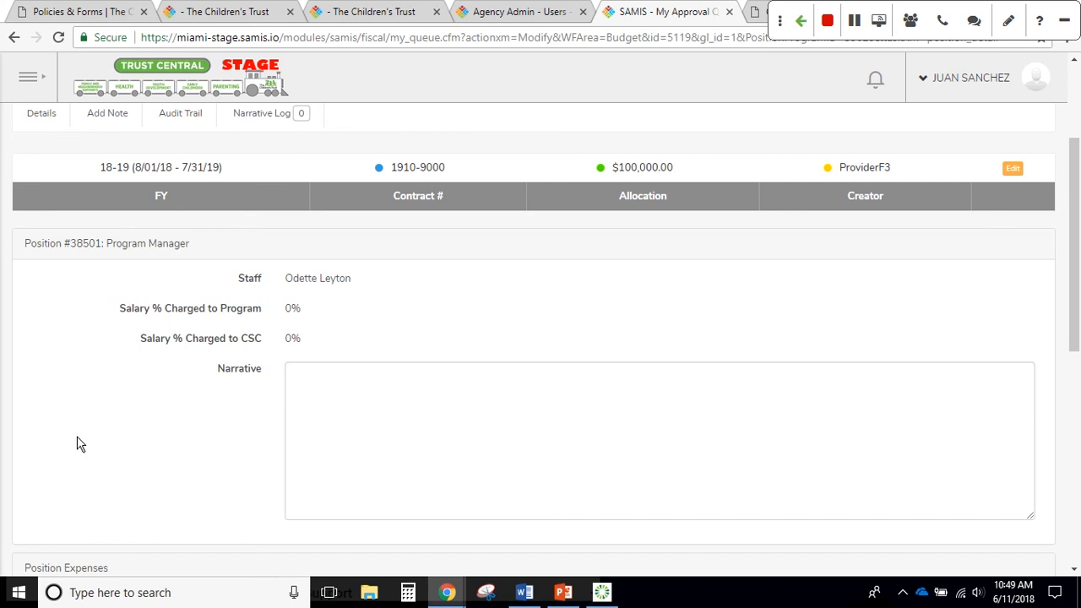
{"action": "scroll", "coordinate": [80, 444], "scroll_direction": "down", "scroll_amount": 1}
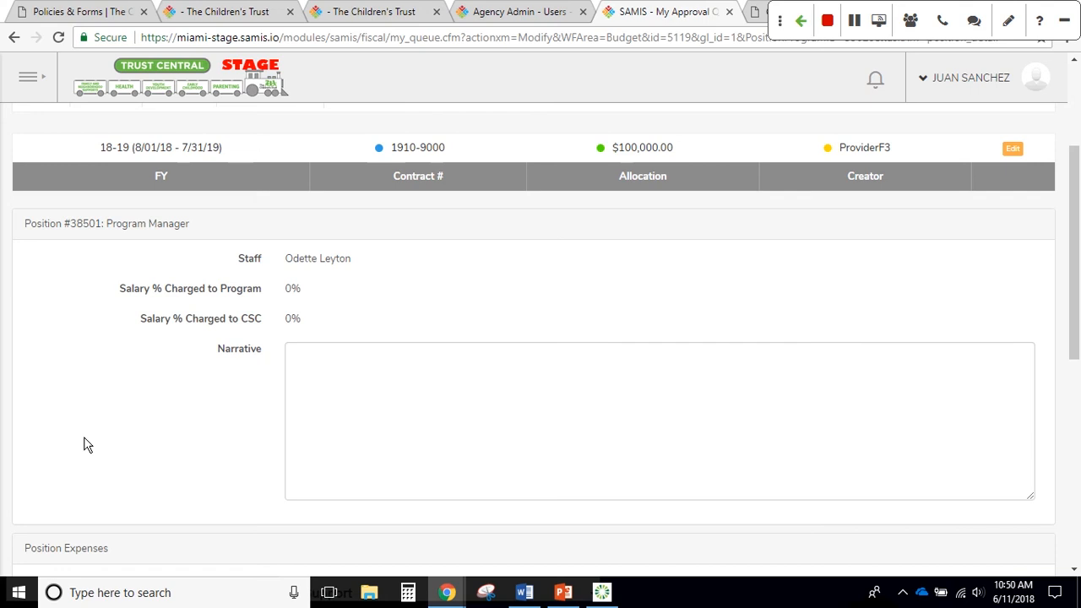
{"action": "scroll", "coordinate": [84, 446], "scroll_direction": "down", "scroll_amount": 2}
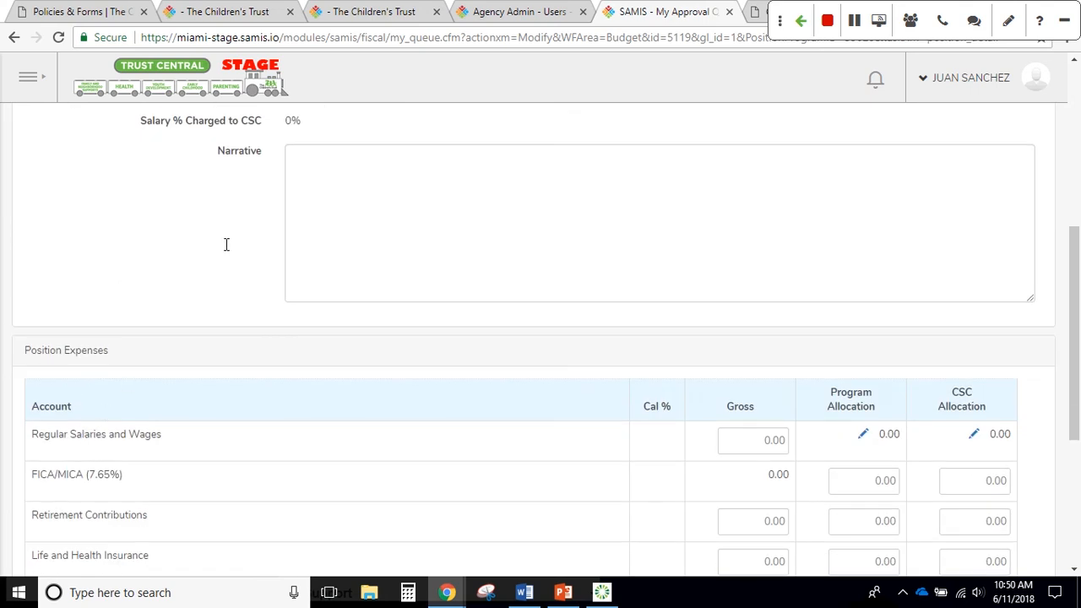
Write the narrative lines 'FT' and 'Frequency of Payment'
{"action": "left_click", "coordinate": [320, 189]}
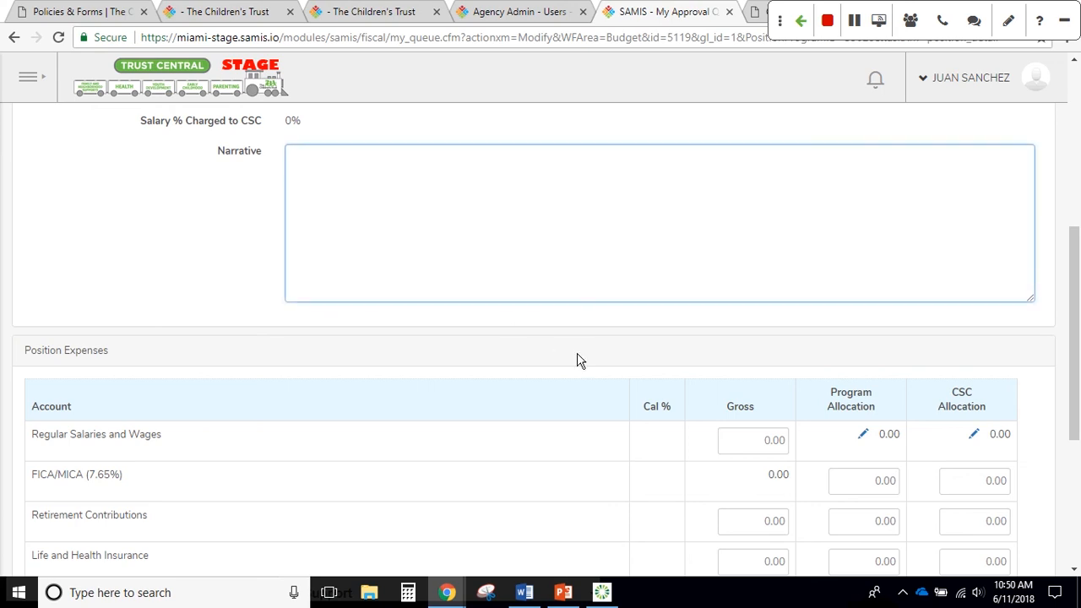
{"action": "type", "text": "FT/PR"}
{"action": "key", "text": "BackSpace"}
{"action": "key", "text": "BackSpace"}
{"action": "key", "text": "BackSpace"}
{"action": "key", "text": "Return"}
{"action": "type", "text": "Frequency"}
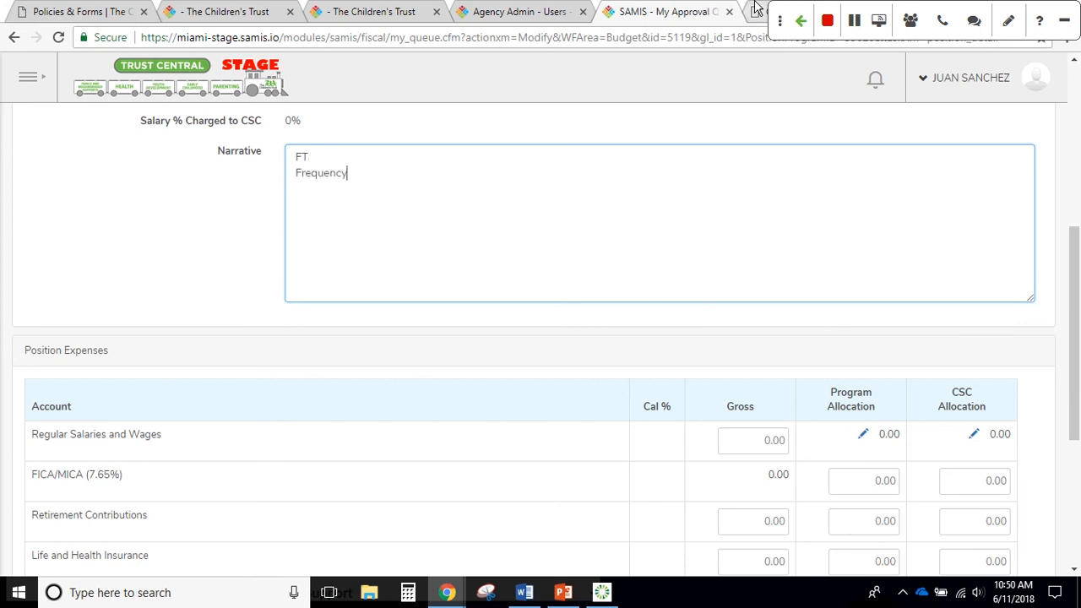
{"action": "type", "text": " of Py"}
{"action": "left_click", "coordinate": [774, 7]}
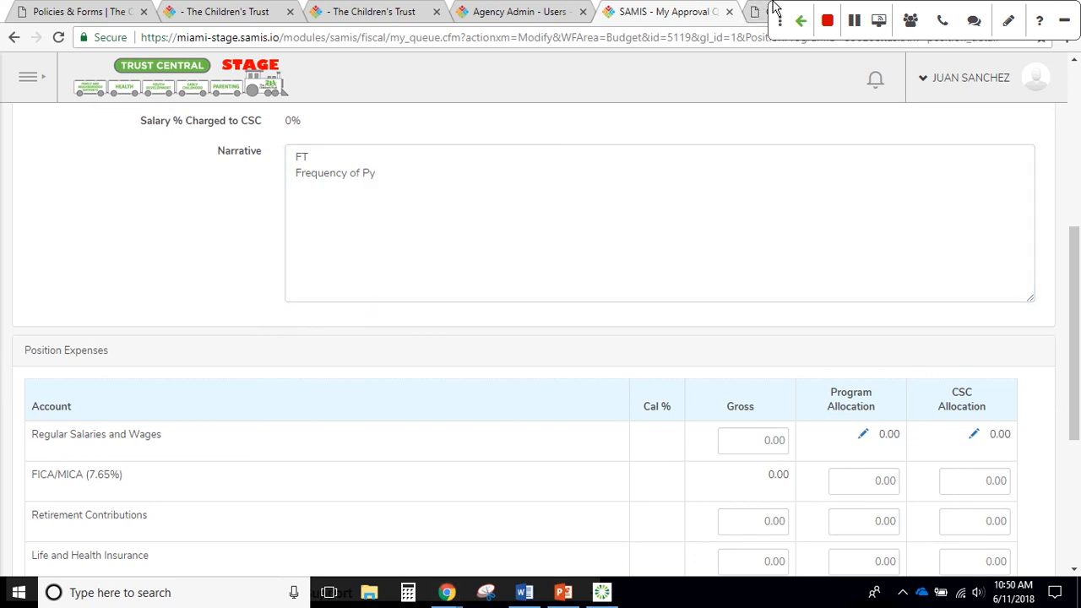
{"action": "left_click", "coordinate": [442, 176]}
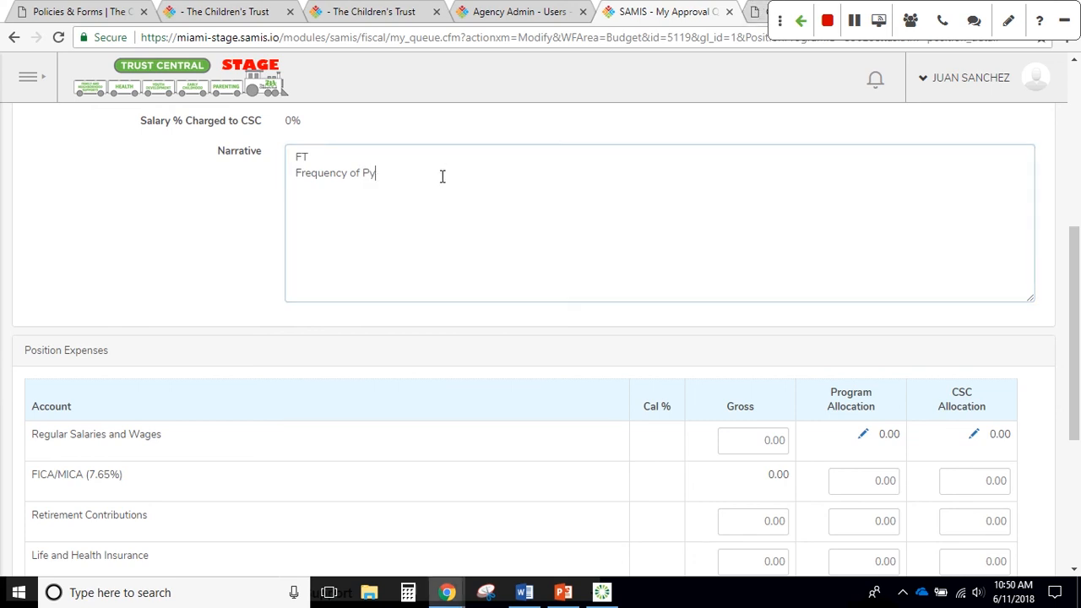
{"action": "key", "text": "BackSpace"}
{"action": "type", "text": "aymen"}
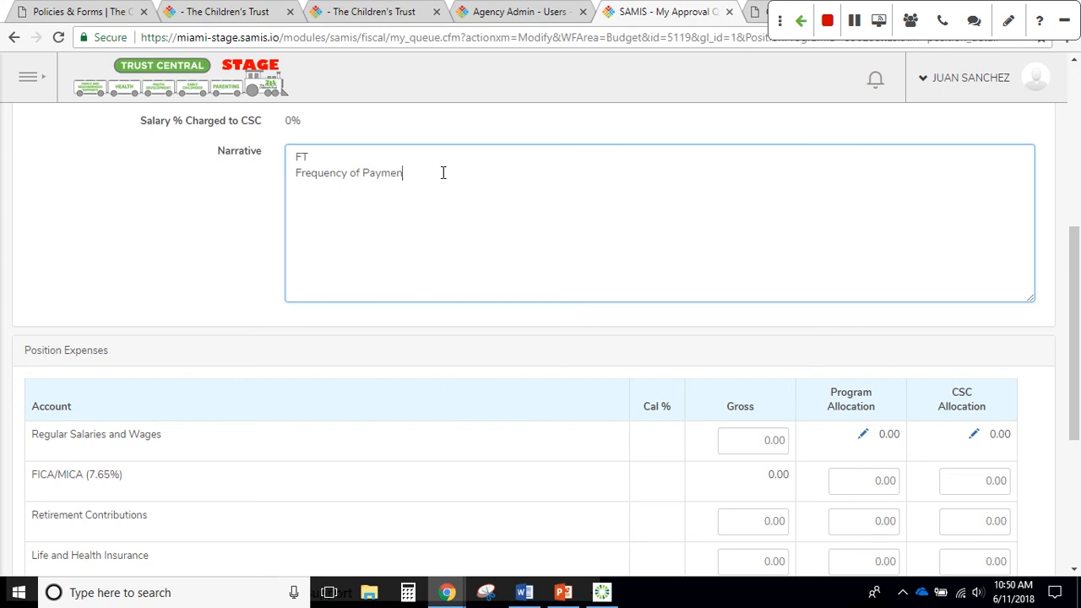
{"action": "type", "text": "t"}
{"action": "key", "text": "Return"}
Complete the narrative with 'bi-weekly' and 'Match Source: My Sunny Agency'
{"action": "type", "text": "Mart"}
{"action": "key", "text": "BackSpace"}
{"action": "key", "text": "BackSpace"}
{"action": "type", "text": "tch"}
{"action": "type", "text": " S"}
{"action": "type", "text": "ource"}
{"action": "type", "text": ": bi"}
{"action": "type", "text": "-wee"}
{"action": "type", "text": "kly"}
{"action": "left_click", "coordinate": [401, 195]}
{"action": "type", "text": ": My Sunny Agen"}
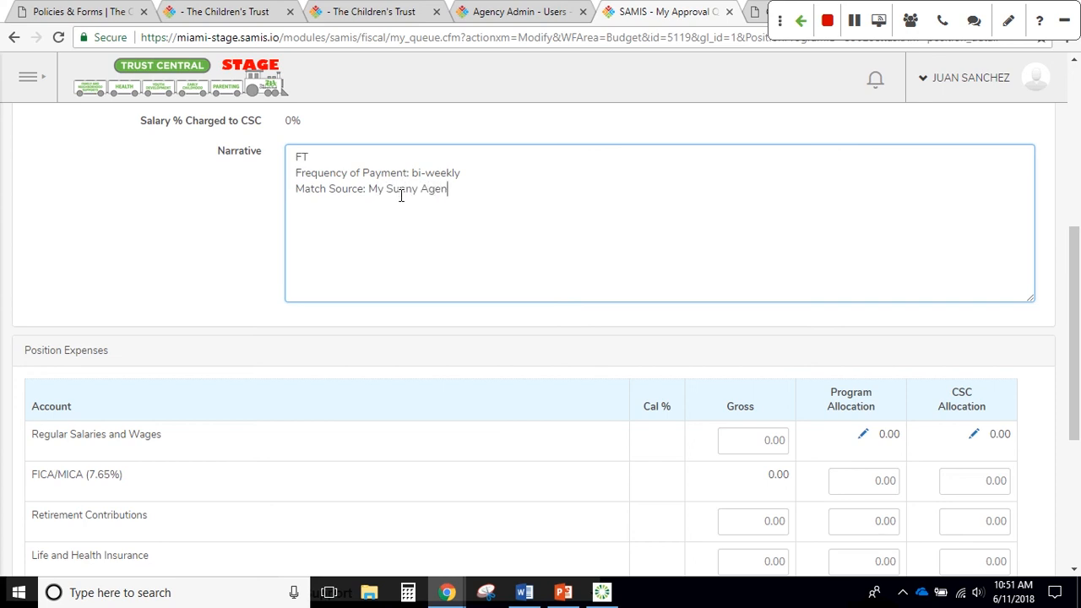
{"action": "type", "text": "cy"}
{"action": "left_click", "coordinate": [219, 296]}
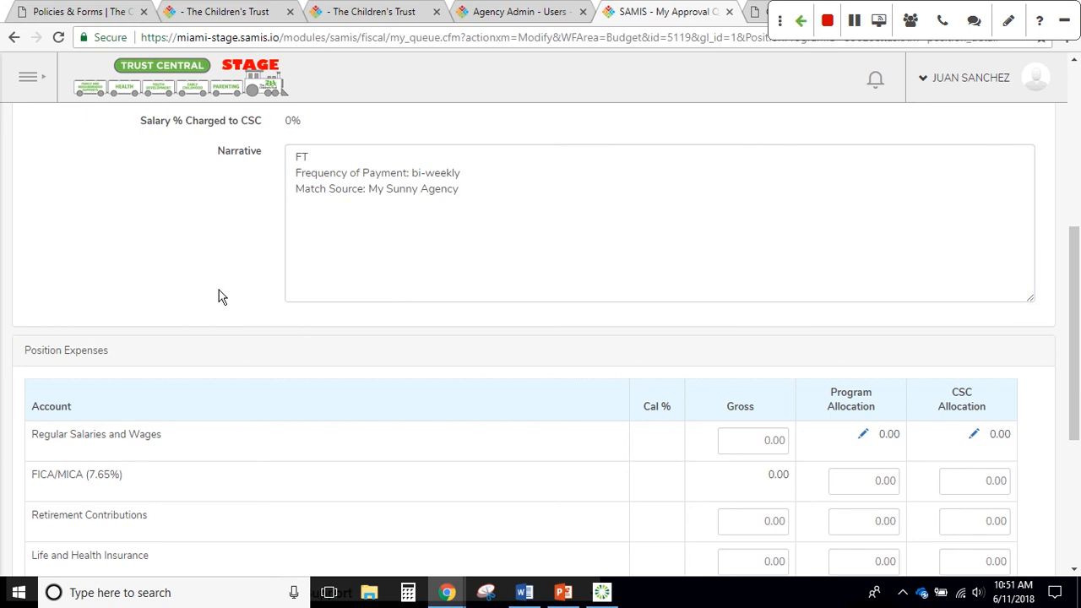
Enter 42016 as the Program Manager's Regular Salaries and Wages gross
{"action": "scroll", "coordinate": [187, 305], "scroll_direction": "down", "scroll_amount": 2}
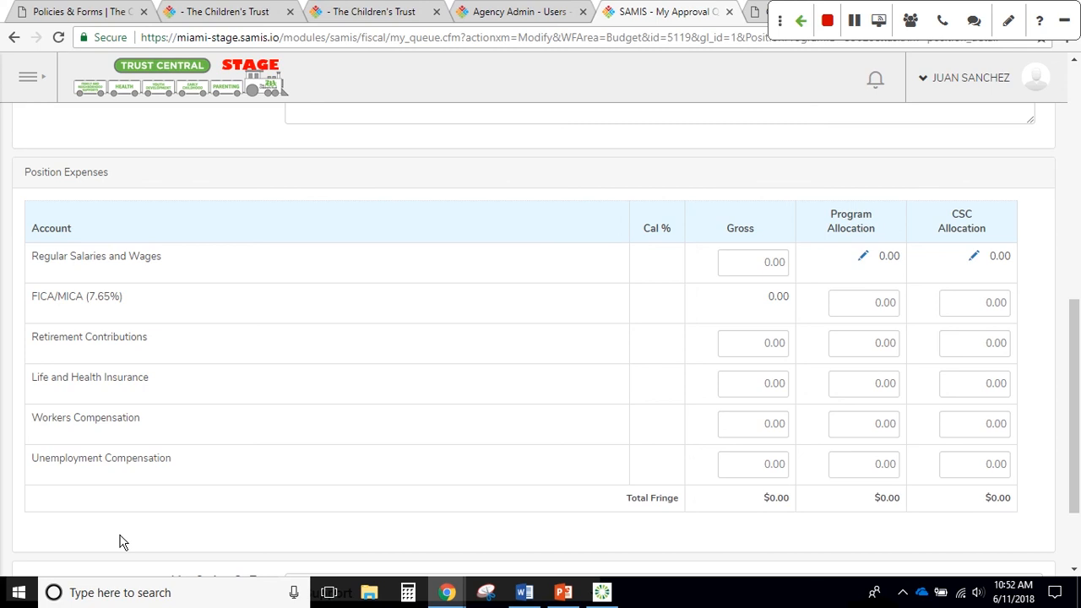
{"action": "left_click", "coordinate": [752, 262]}
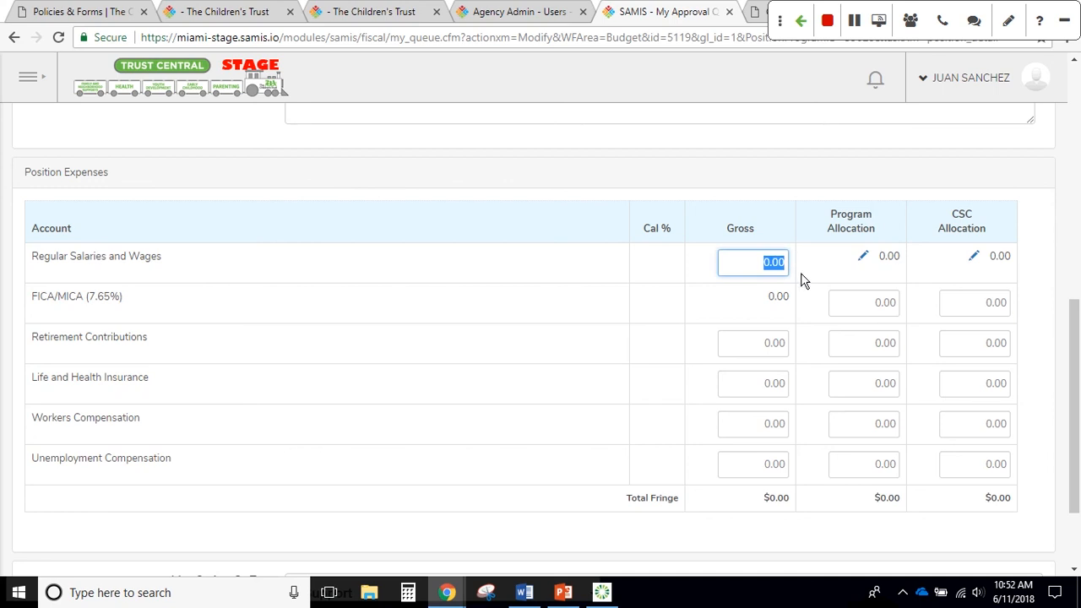
{"action": "type", "text": "4"}
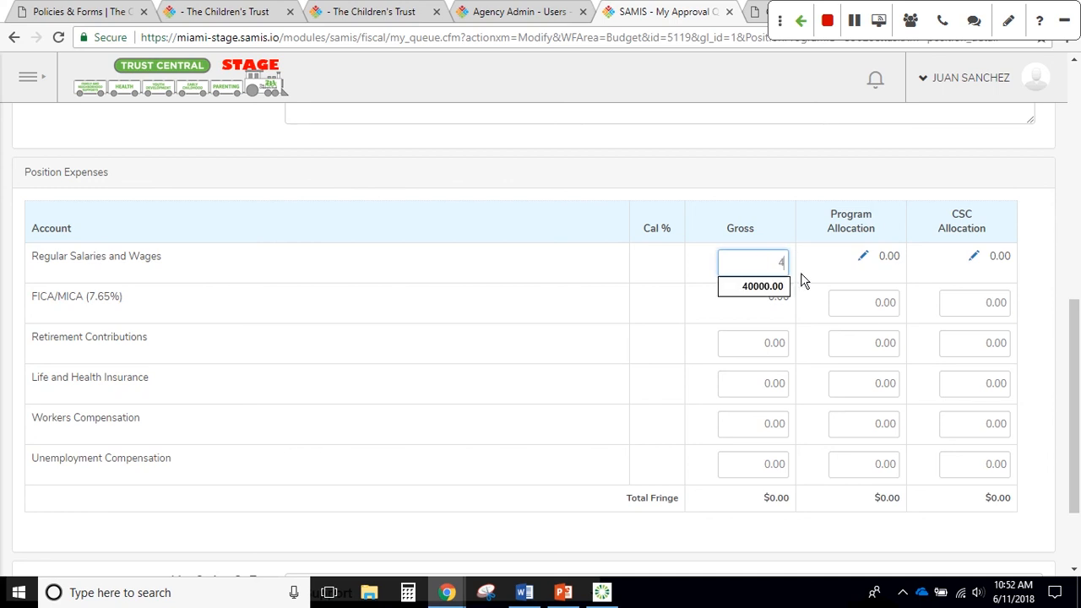
{"action": "type", "text": "201"}
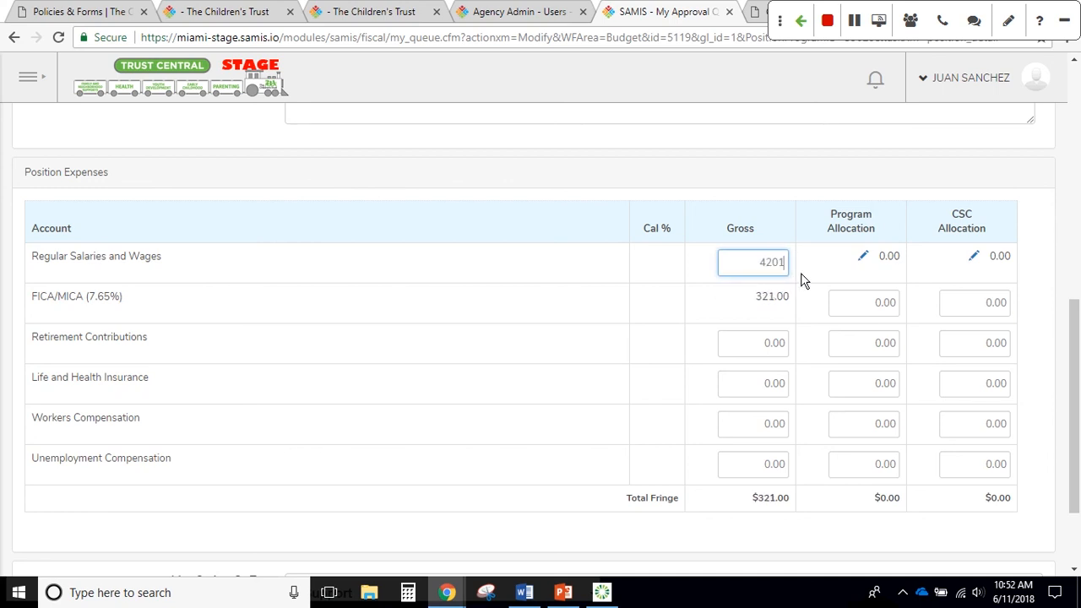
{"action": "type", "text": "6"}
{"action": "left_click", "coordinate": [812, 283]}
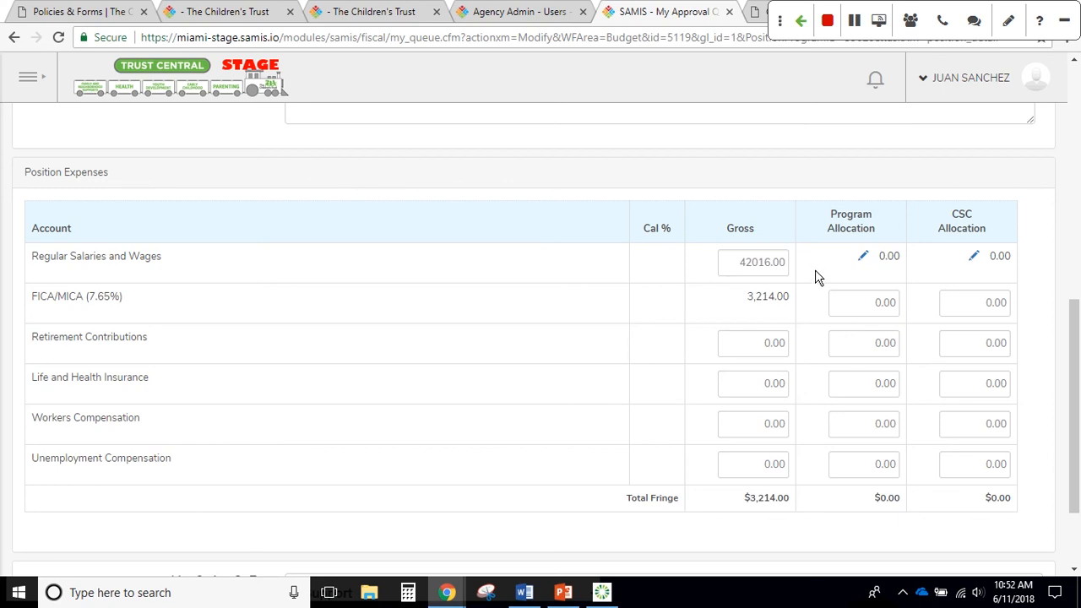
Open the Regular Salaries and Wages program allocation detail (currently 0.00) beneath the 42016.00 gross
{"action": "left_click", "coordinate": [863, 257]}
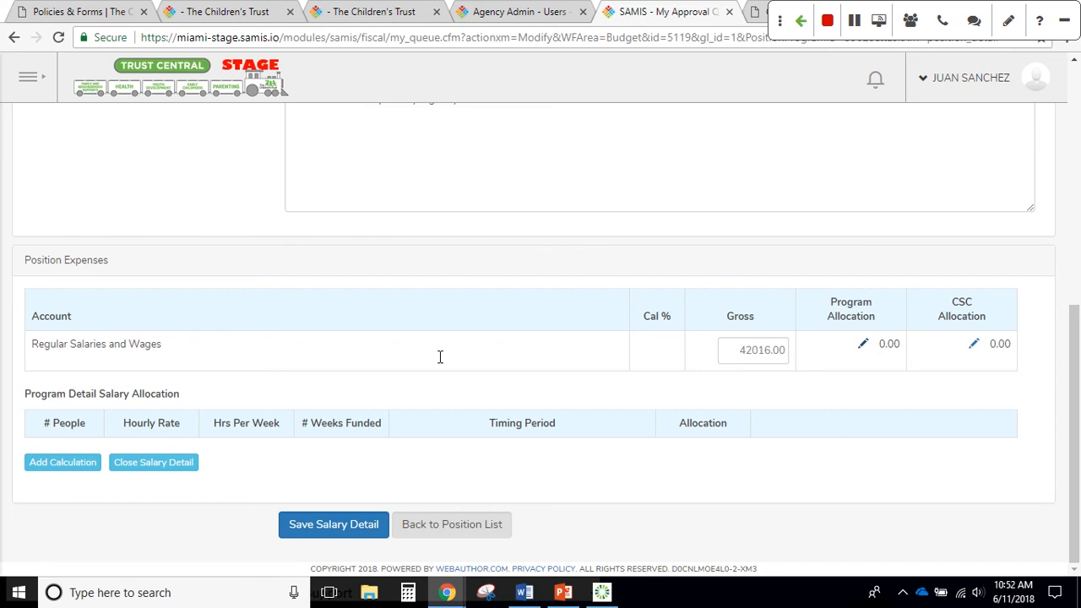
{"action": "left_click", "coordinate": [865, 346]}
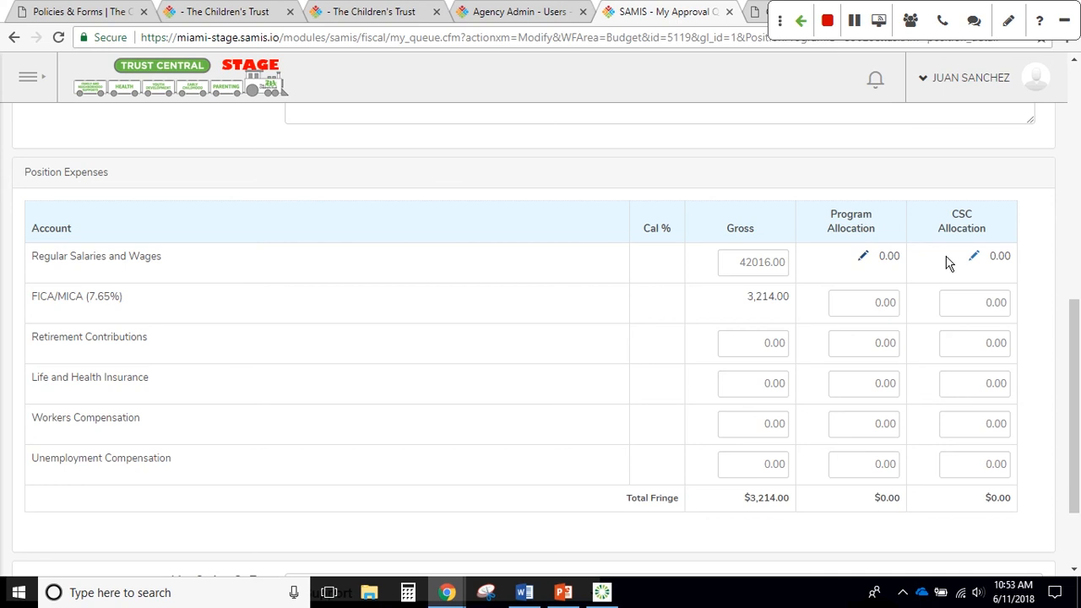
{"action": "left_click", "coordinate": [863, 258]}
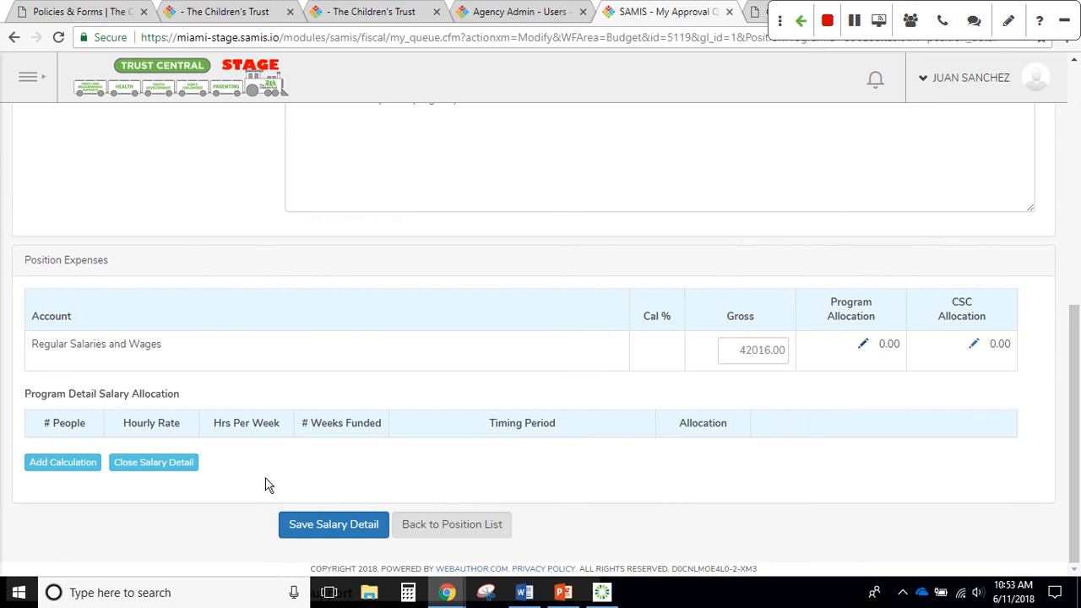
Add a program salary calculation: 1 person, 20.20 hourly, 40 hours/week, 52 weeks
{"action": "left_click", "coordinate": [61, 463]}
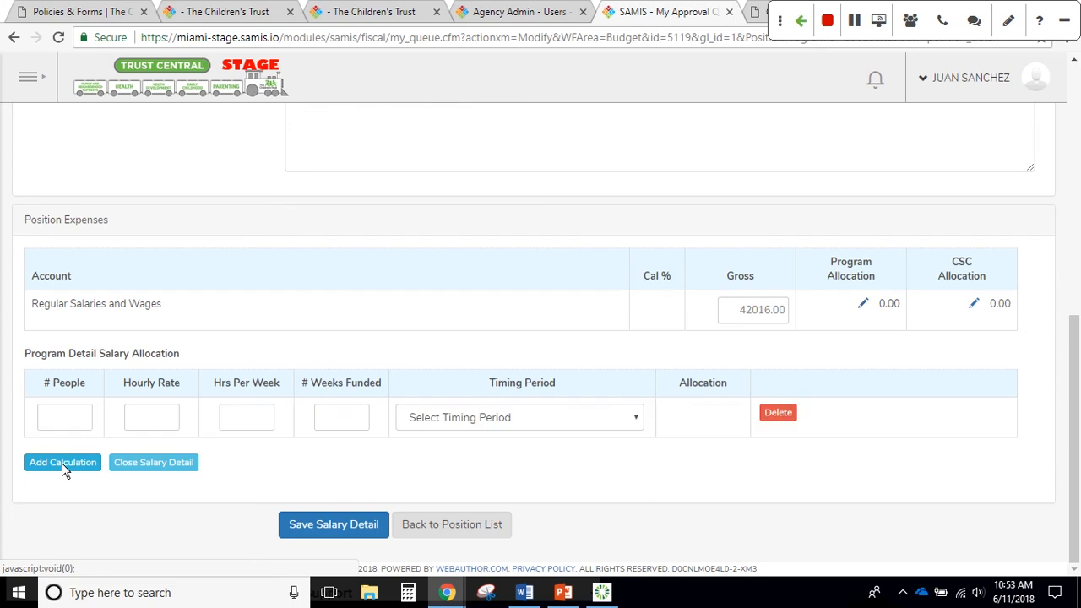
{"action": "left_click", "coordinate": [69, 416]}
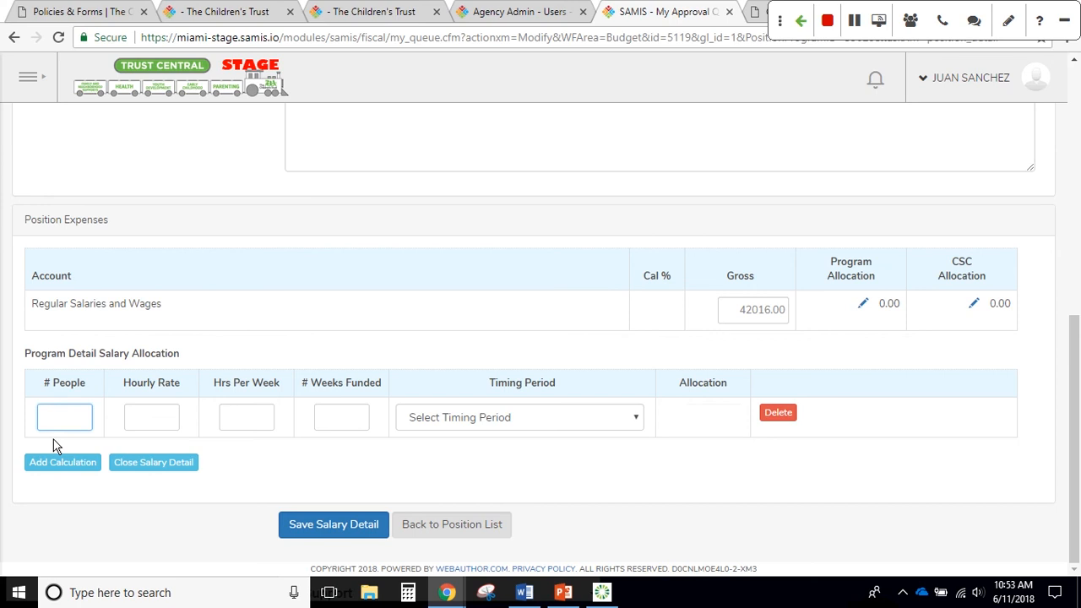
{"action": "type", "text": "1"}
{"action": "key", "text": "Tab"}
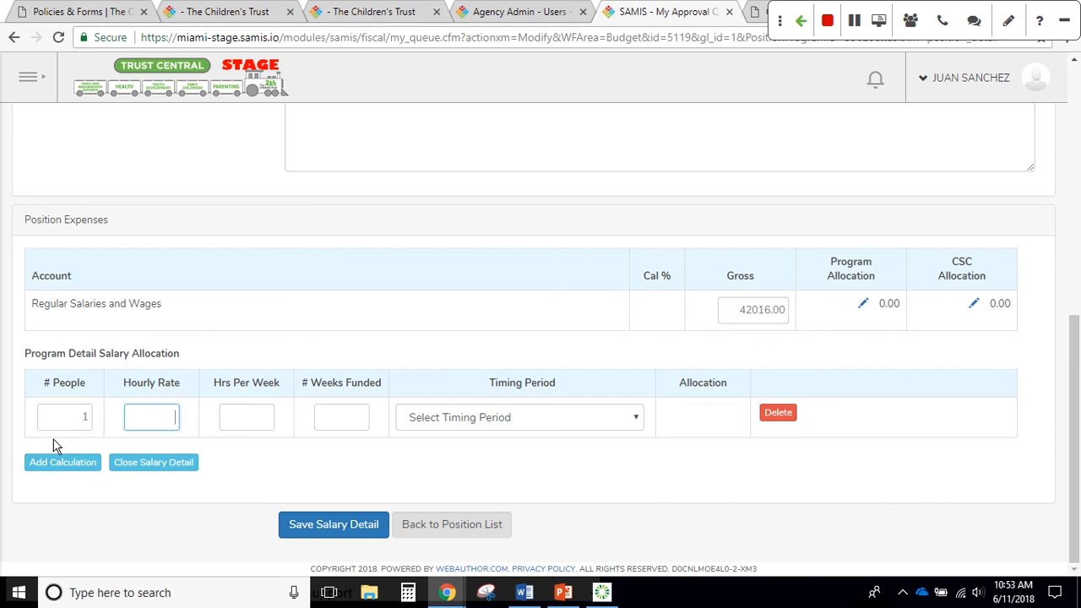
{"action": "type", "text": "20.20"}
{"action": "key", "text": "Tab"}
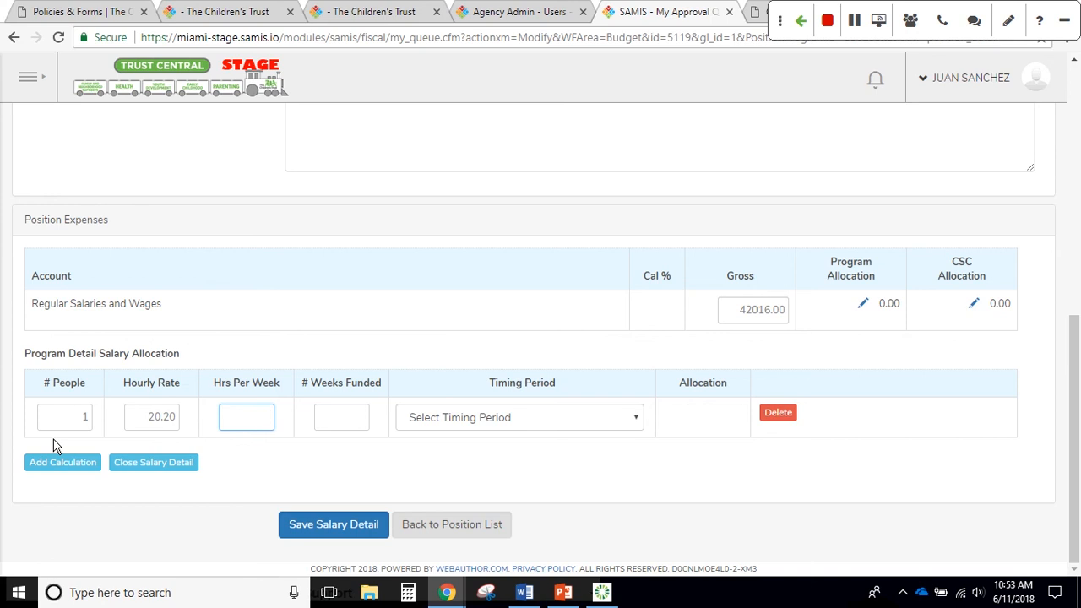
{"action": "type", "text": "40"}
{"action": "key", "text": "Tab"}
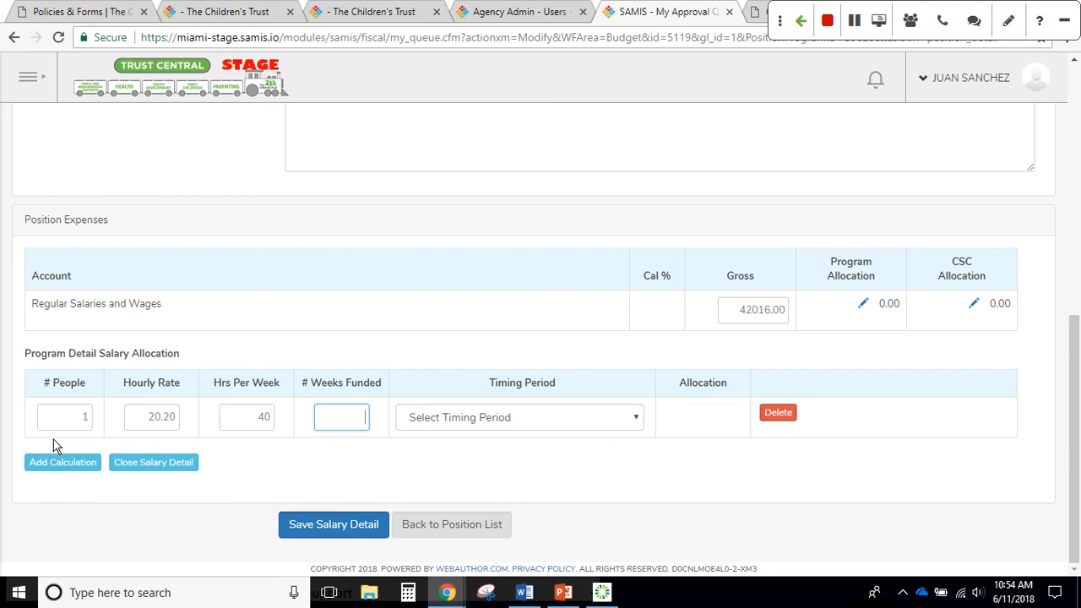
{"action": "type", "text": "52"}
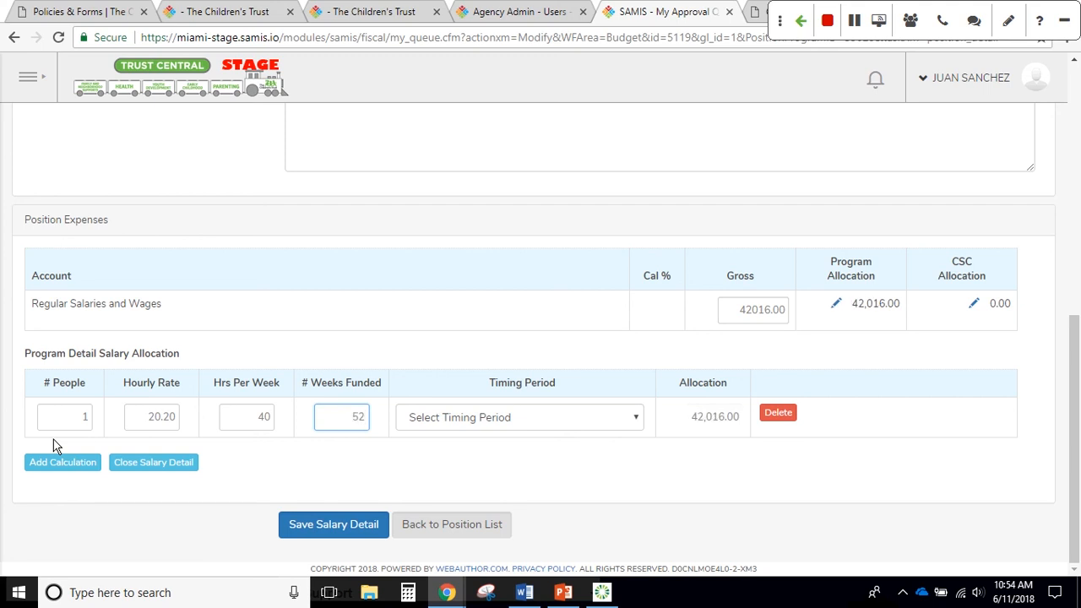
{"action": "left_click", "coordinate": [494, 431]}
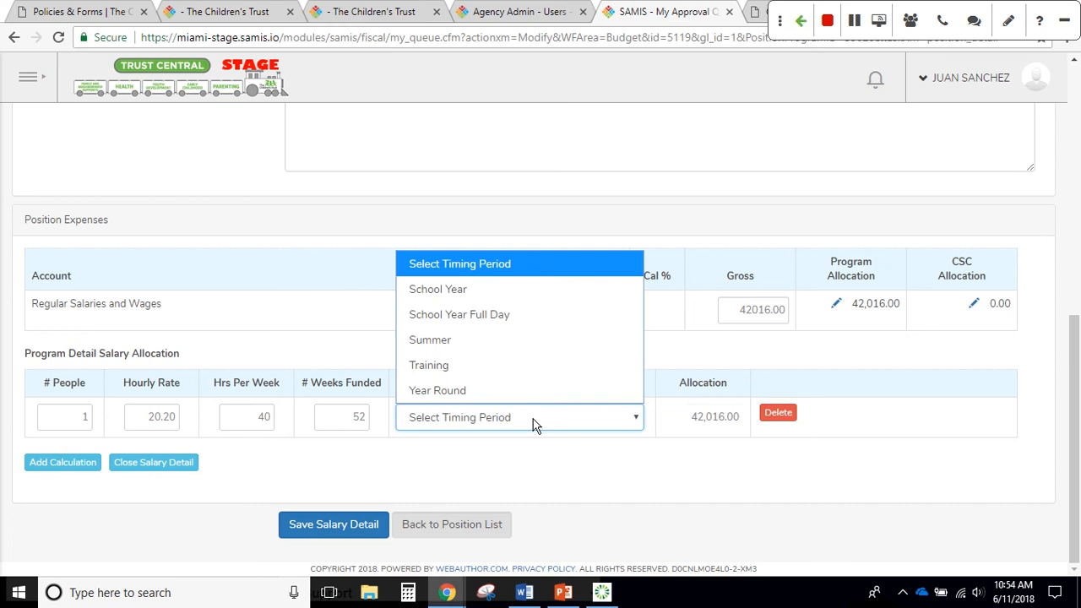
Set the program calculation's timing period to Year Round and close the salary detail
{"action": "left_click", "coordinate": [477, 391]}
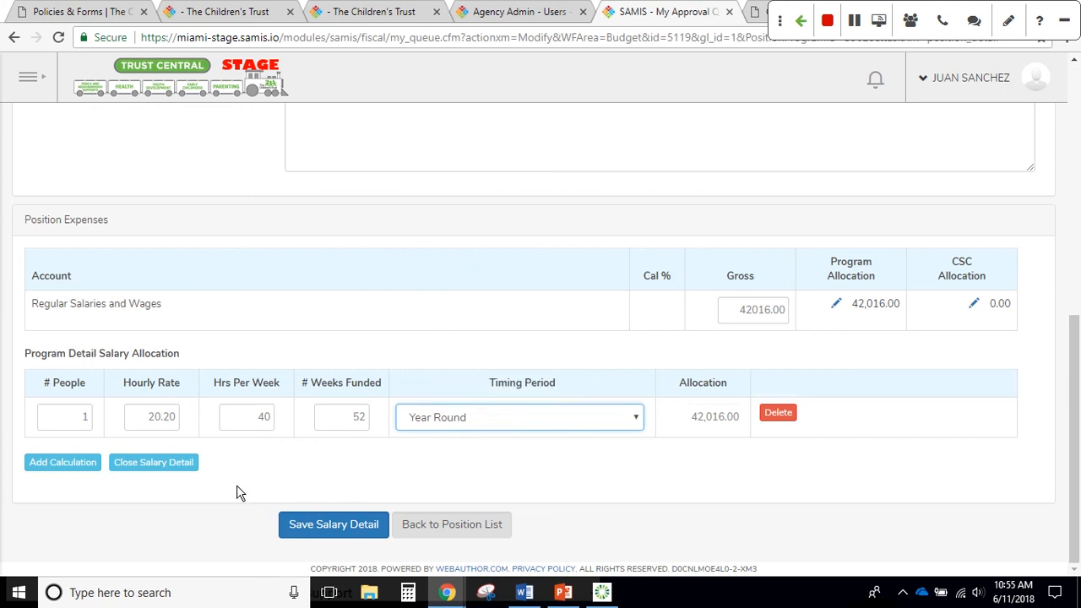
{"action": "left_click", "coordinate": [145, 469]}
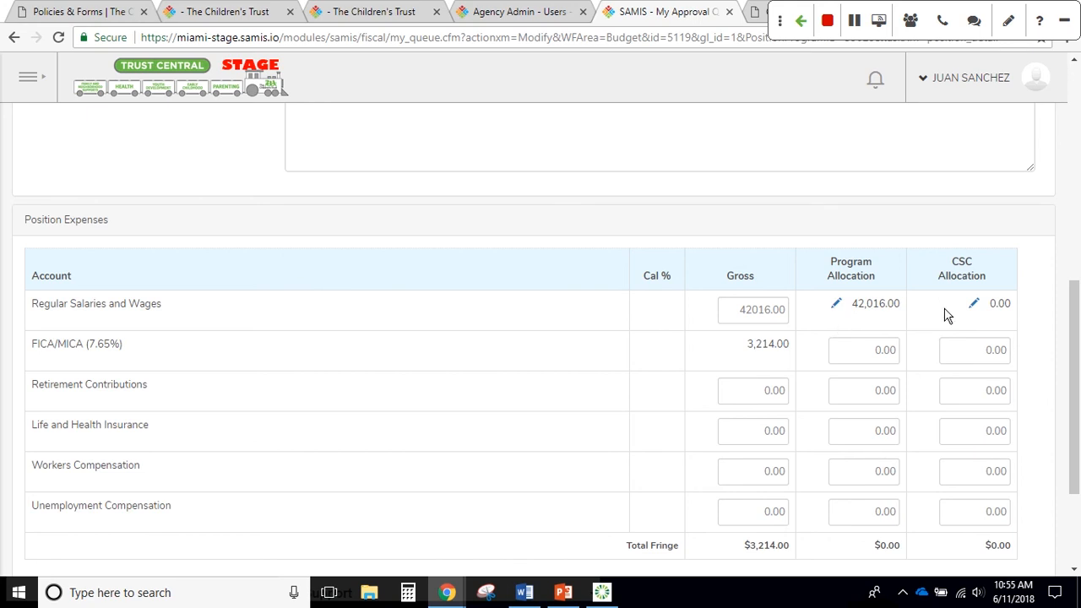
Add a CSC salary calculation of 1 person at 20.20, 20 hours/week, 52 weeks
{"action": "left_click", "coordinate": [974, 306]}
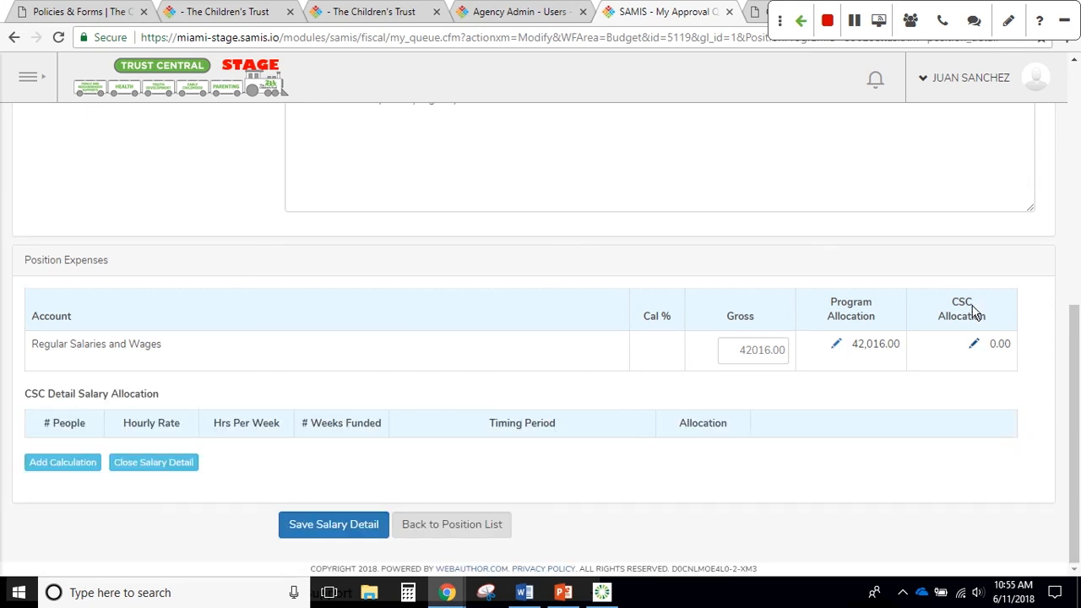
{"action": "left_click", "coordinate": [88, 472]}
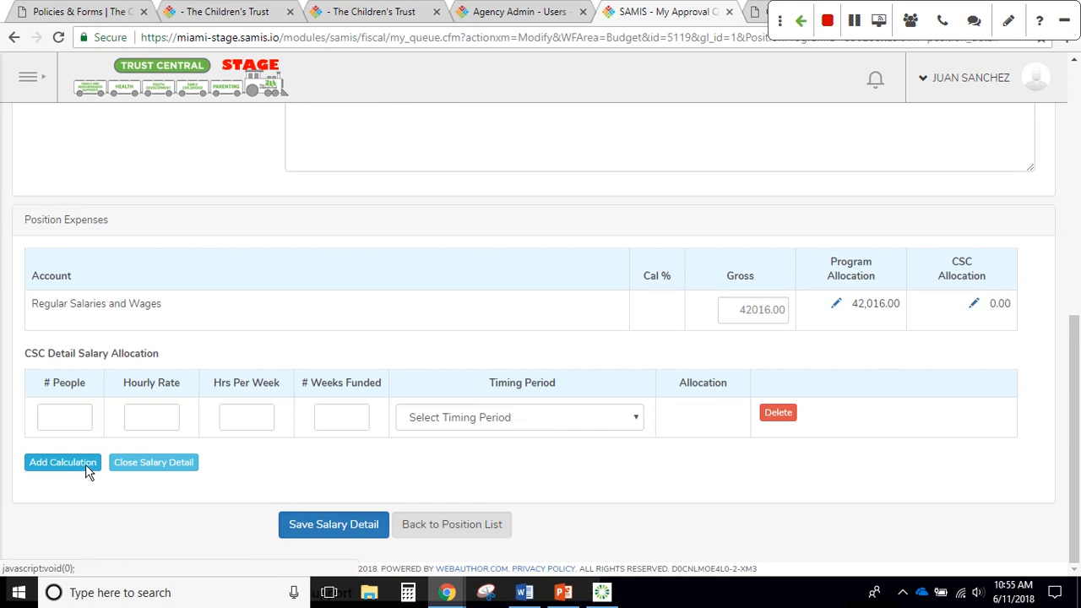
{"action": "left_click", "coordinate": [80, 417]}
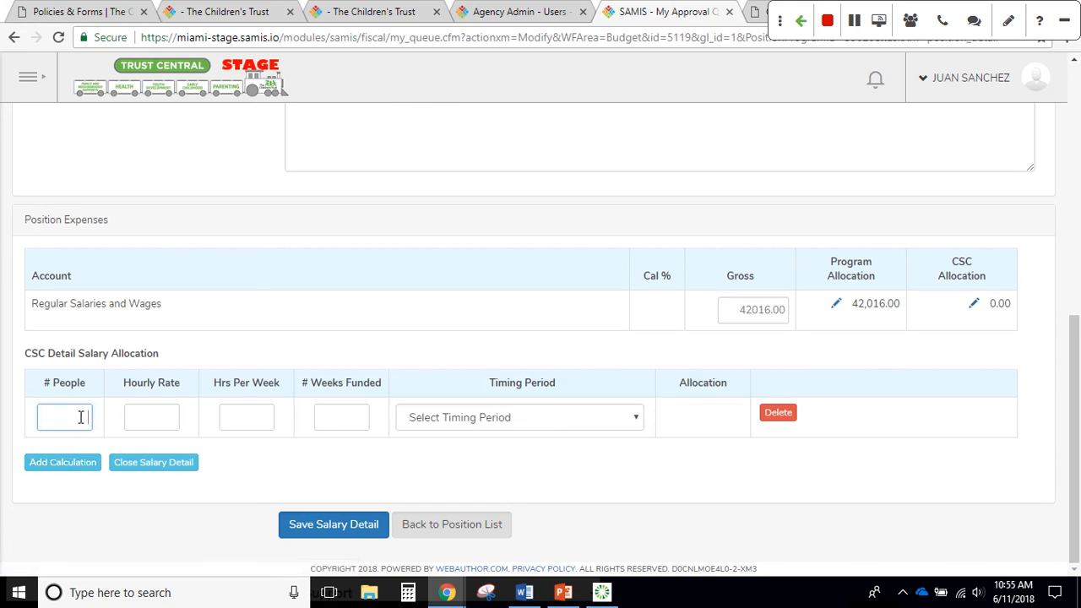
{"action": "type", "text": "1"}
{"action": "key", "text": "Tab"}
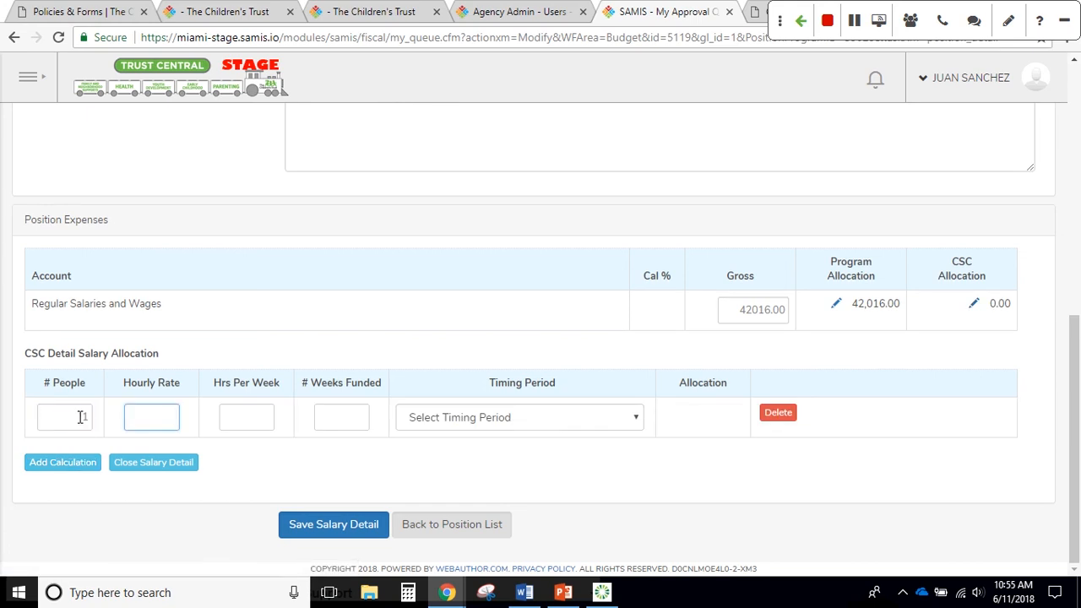
{"action": "type", "text": "20.20"}
{"action": "key", "text": "Tab"}
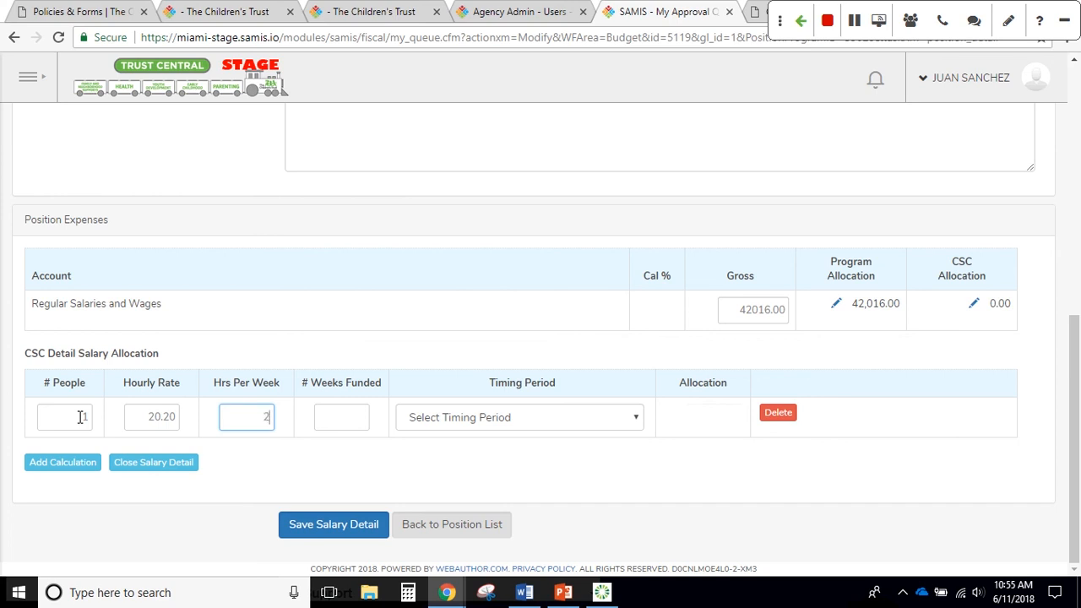
{"action": "type", "text": "20"}
{"action": "key", "text": "Tab"}
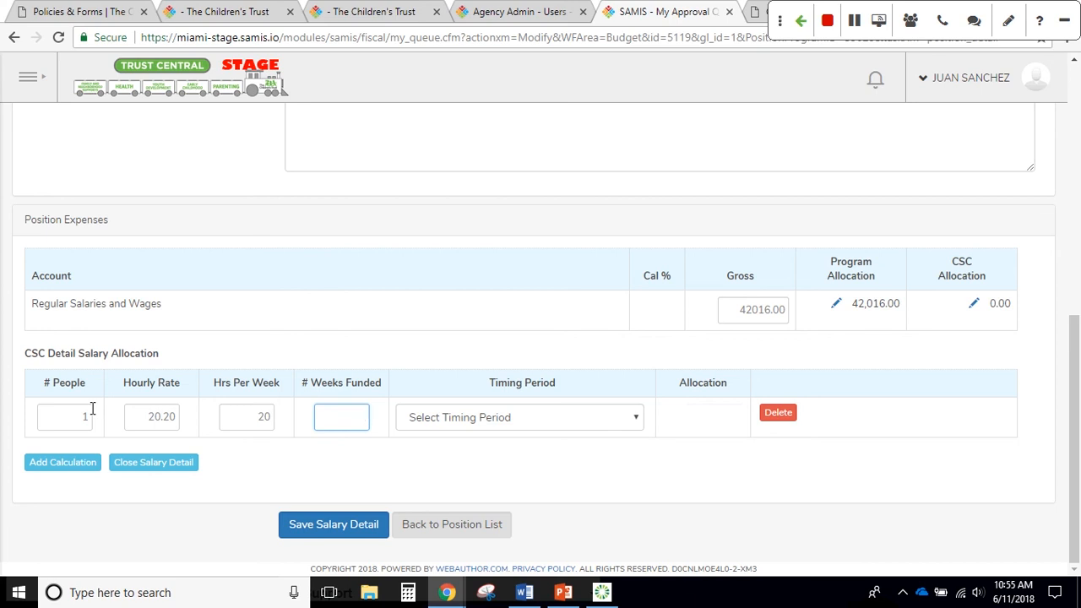
{"action": "type", "text": "52"}
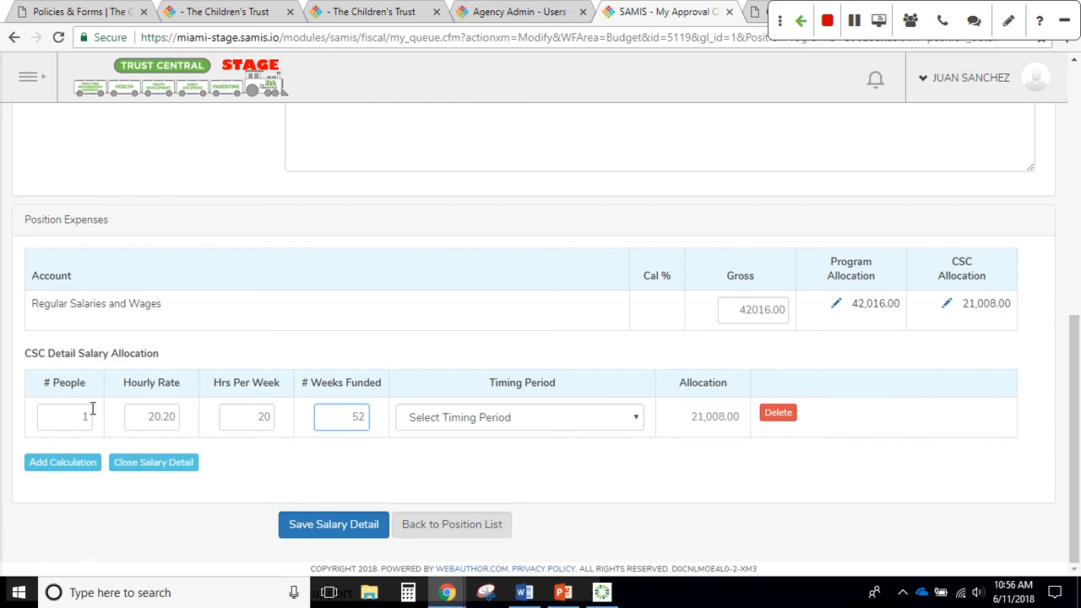
Set the CSC calculation's timing period to Year Round, giving 21,008.00
{"action": "left_click", "coordinate": [910, 20]}
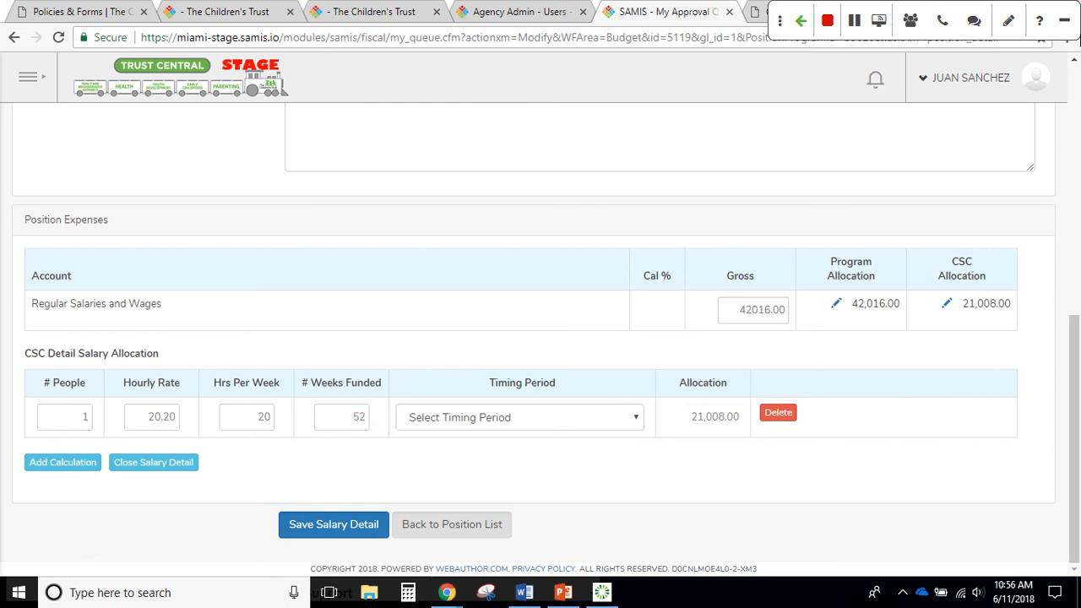
{"action": "left_click", "coordinate": [562, 419]}
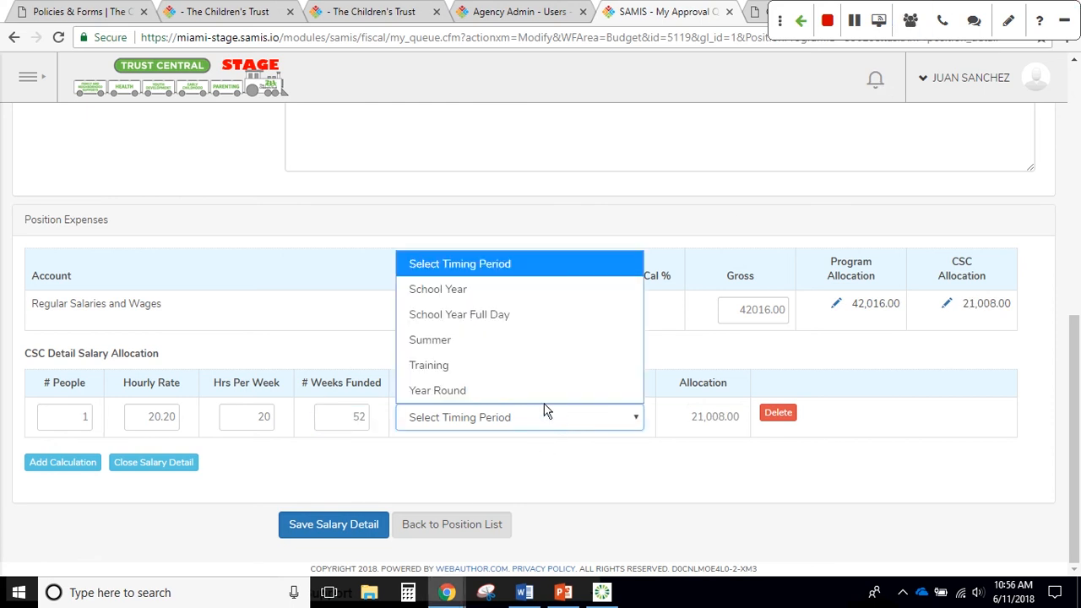
{"action": "left_click", "coordinate": [525, 390]}
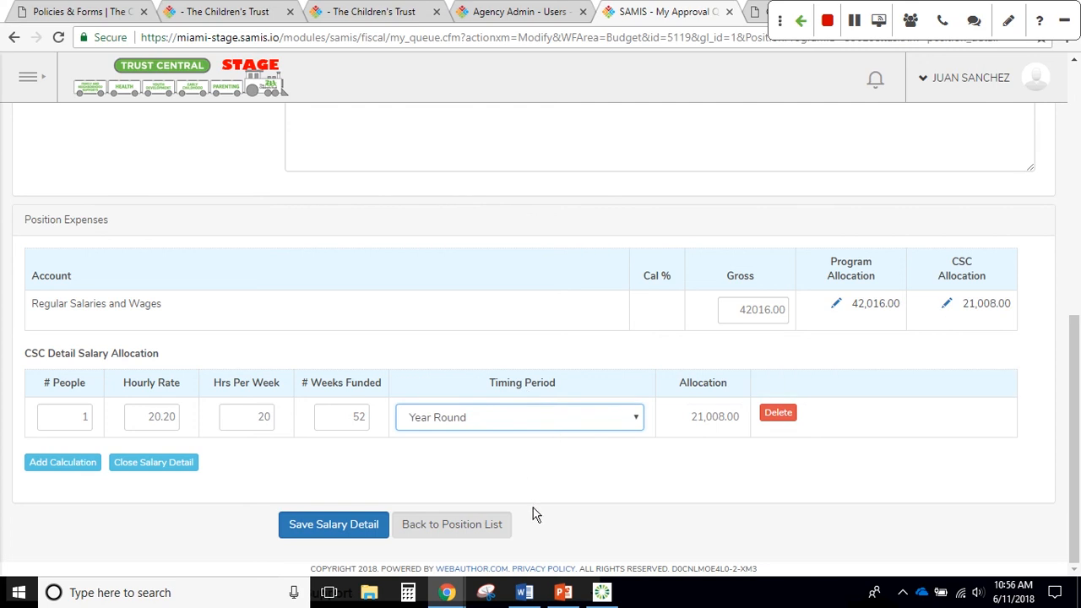
{"action": "left_click", "coordinate": [314, 531]}
Close the CSC salary detail to show the Position Expenses table with CSC Allocation 21,008.00
{"action": "scroll", "coordinate": [904, 328], "scroll_direction": "up", "scroll_amount": 3}
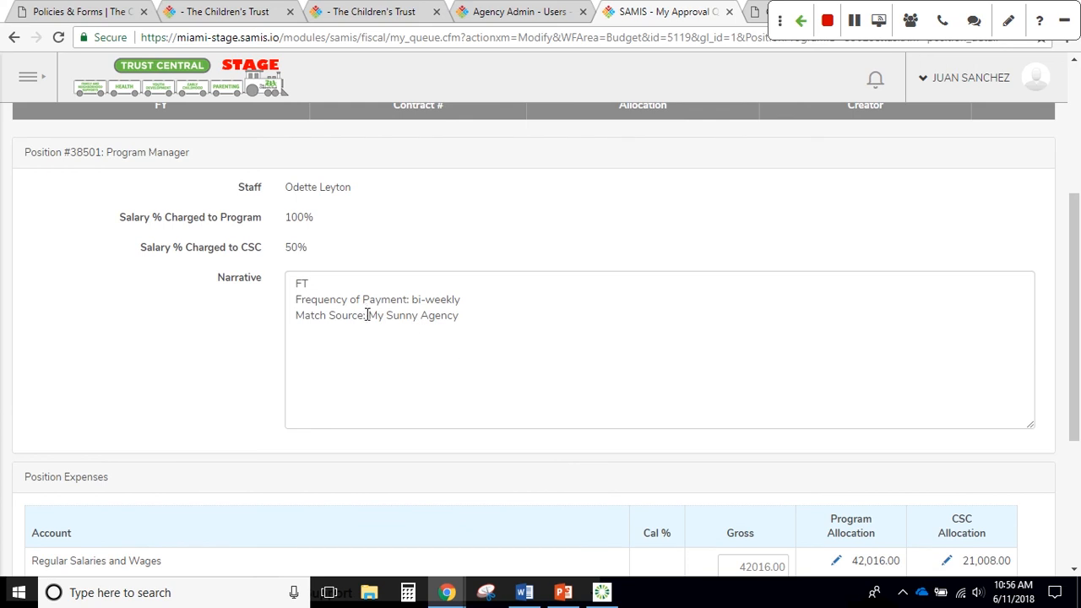
{"action": "scroll", "coordinate": [448, 334], "scroll_direction": "down", "scroll_amount": 2}
{"action": "scroll", "coordinate": [465, 338], "scroll_direction": "down", "scroll_amount": 1}
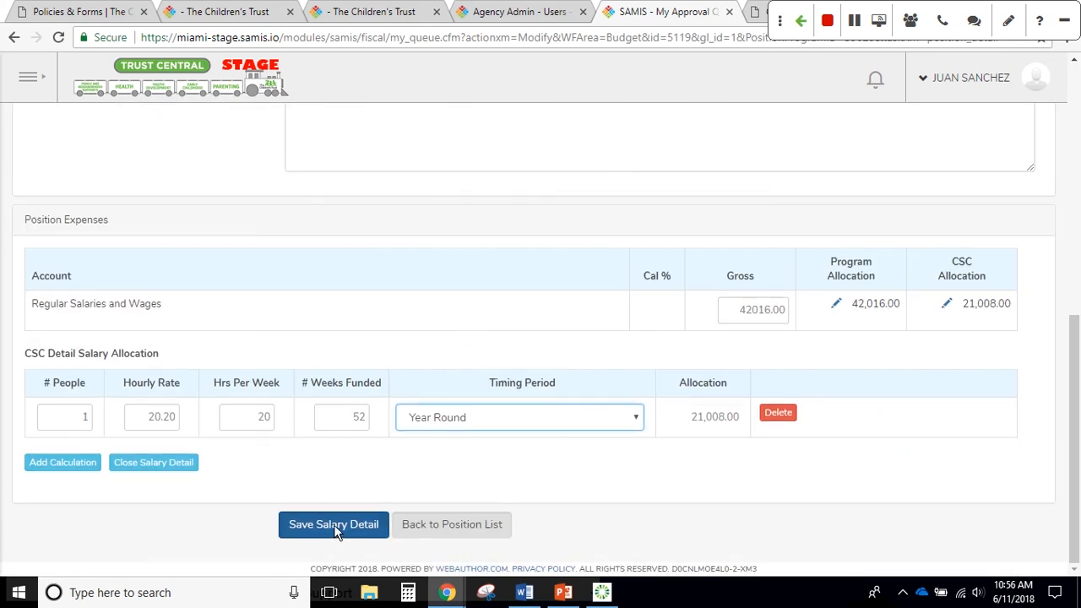
{"action": "left_click", "coordinate": [159, 466]}
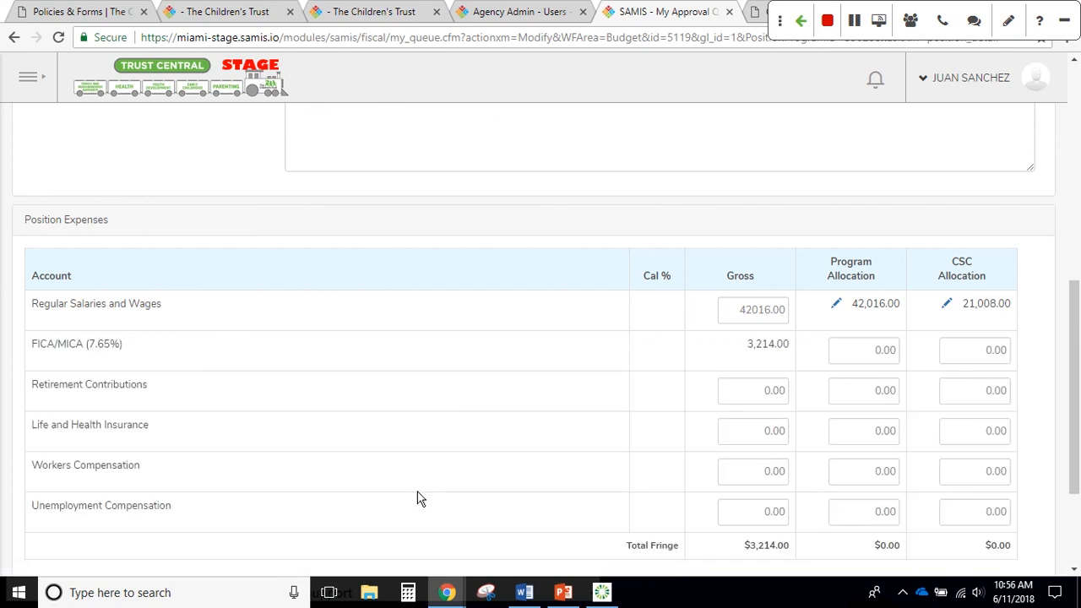
Enter FICA/MICA allocations of 3214 program and 1607 CSC
{"action": "scroll", "coordinate": [446, 502], "scroll_direction": "down", "scroll_amount": 1}
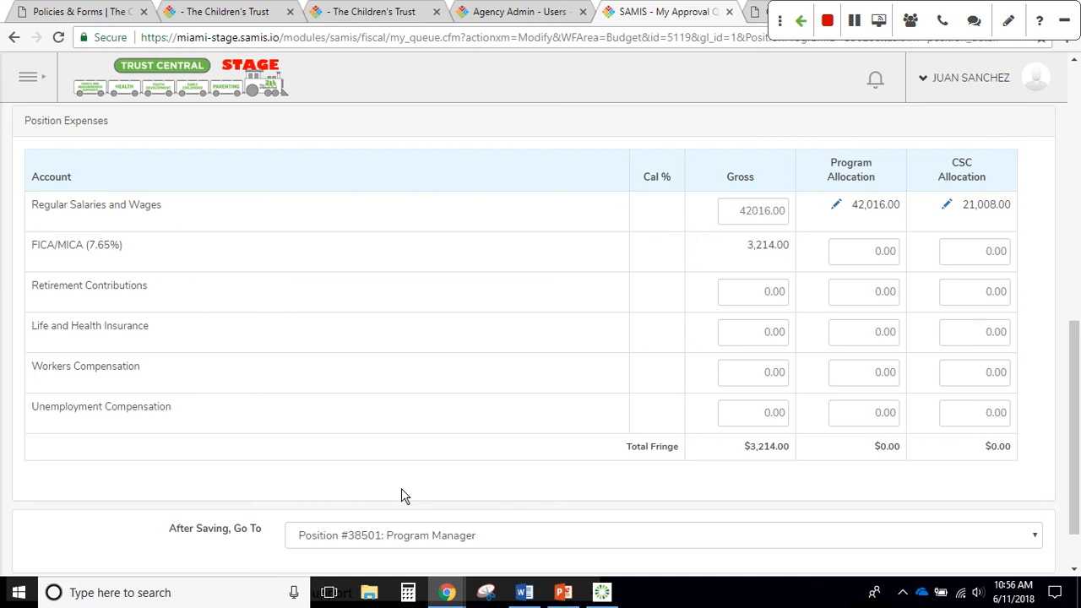
{"action": "scroll", "coordinate": [878, 306], "scroll_direction": "up", "scroll_amount": 1}
{"action": "left_click", "coordinate": [861, 294]}
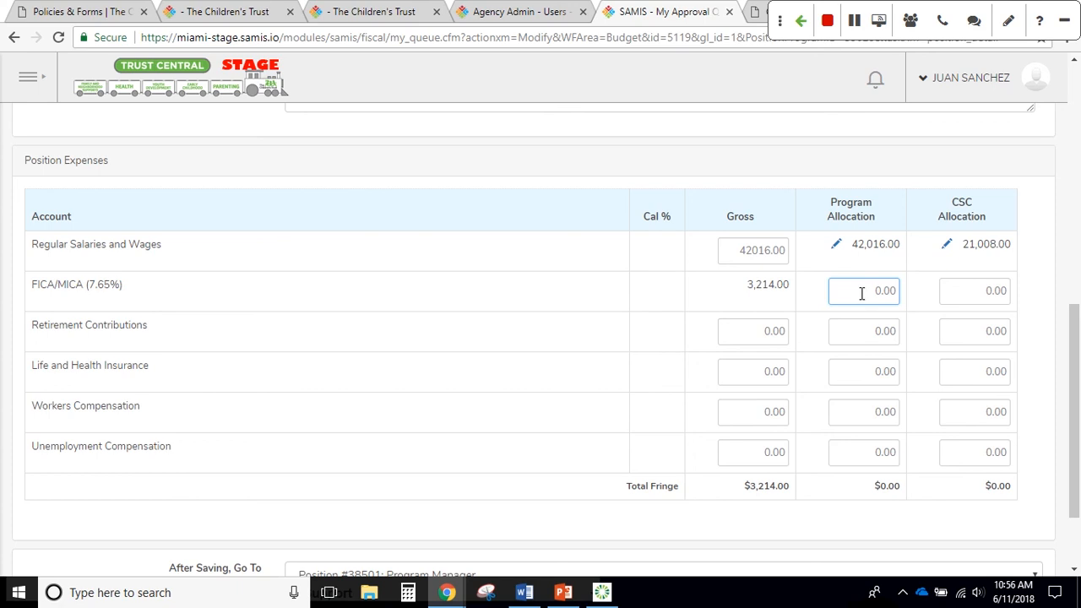
{"action": "type", "text": "3"}
{"action": "key", "text": "Delete"}
{"action": "type", "text": "214"}
{"action": "key", "text": "Tab"}
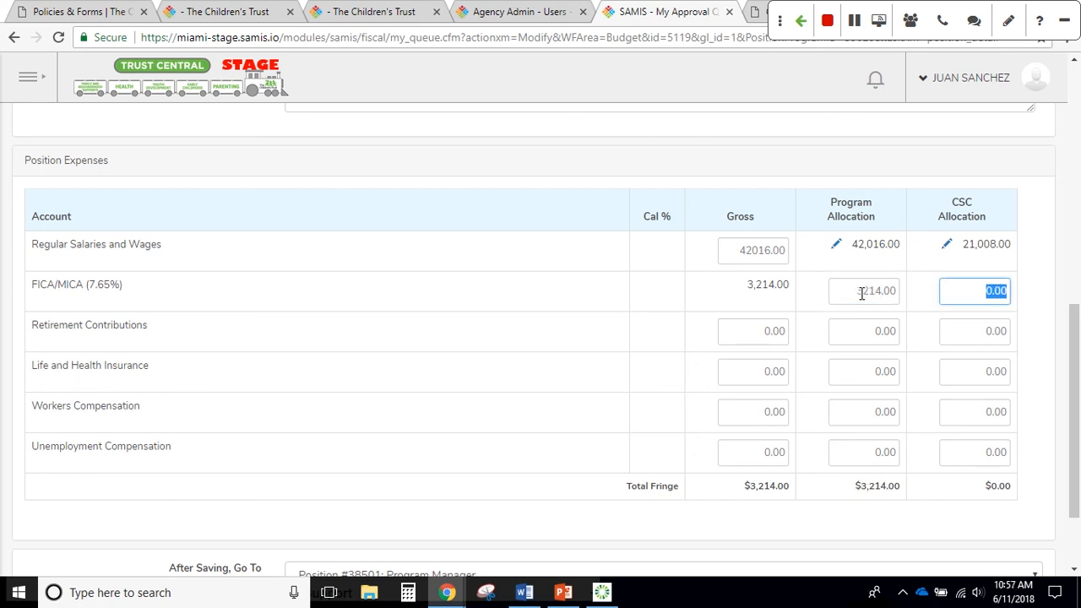
{"action": "type", "text": "1607"}
{"action": "left_click", "coordinate": [1040, 289]}
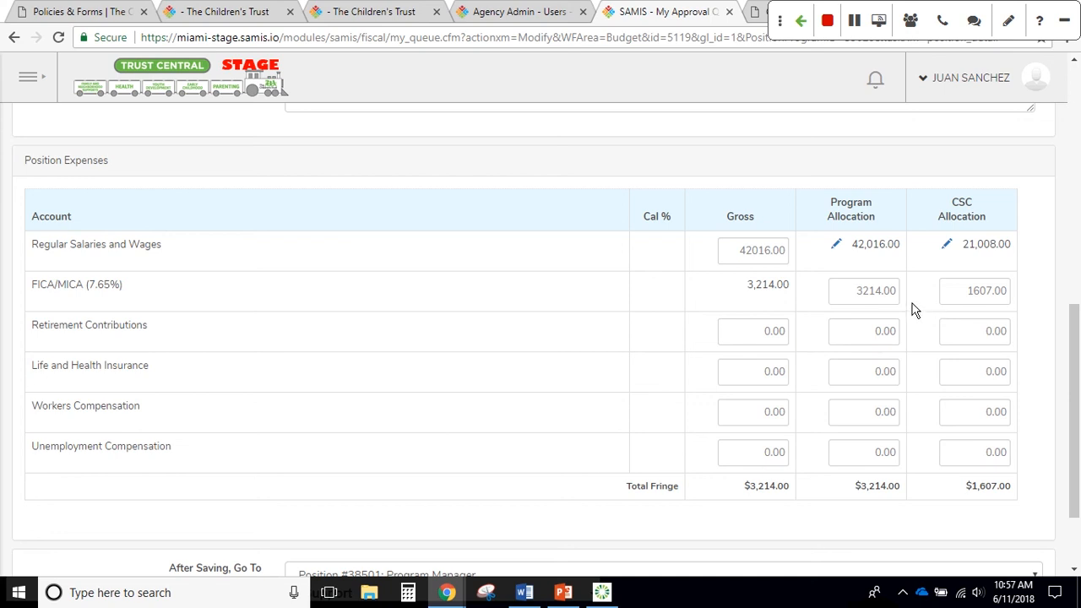
{"action": "scroll", "coordinate": [916, 311], "scroll_direction": "down", "scroll_amount": 1}
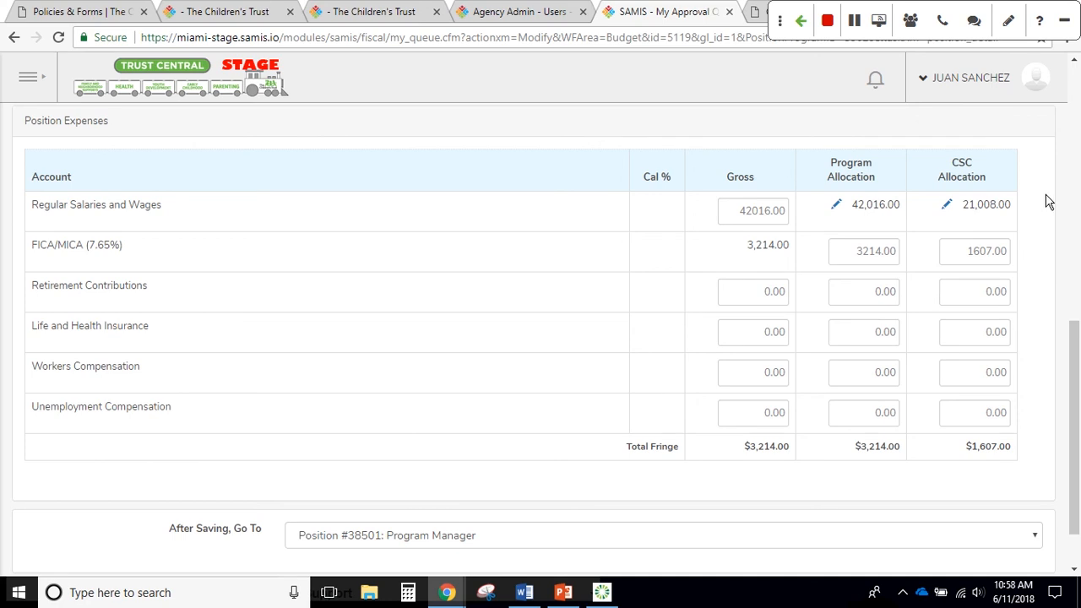
Save the salary detail with After Saving set to Position #38494: Fringe Benefits
{"action": "scroll", "coordinate": [1045, 203], "scroll_direction": "down", "scroll_amount": 1}
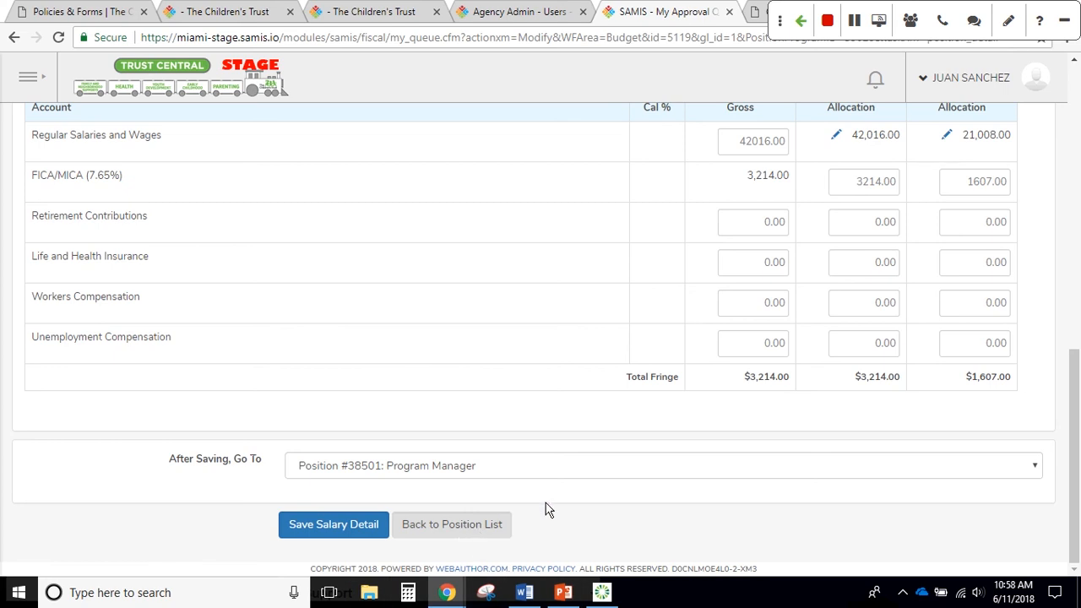
{"action": "scroll", "coordinate": [794, 399], "scroll_direction": "up", "scroll_amount": 1}
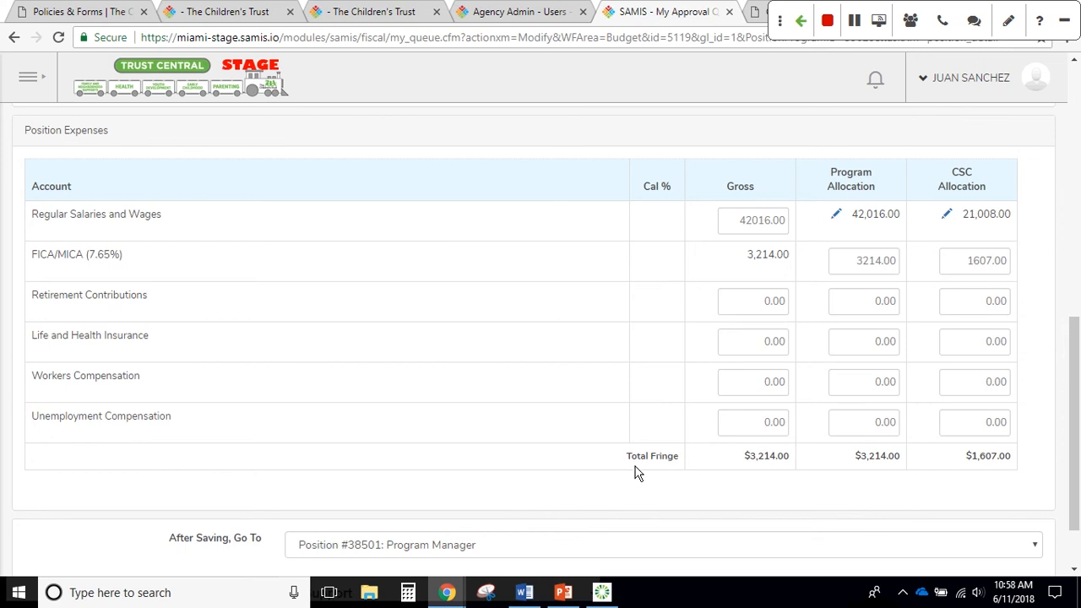
{"action": "scroll", "coordinate": [675, 473], "scroll_direction": "down", "scroll_amount": 1}
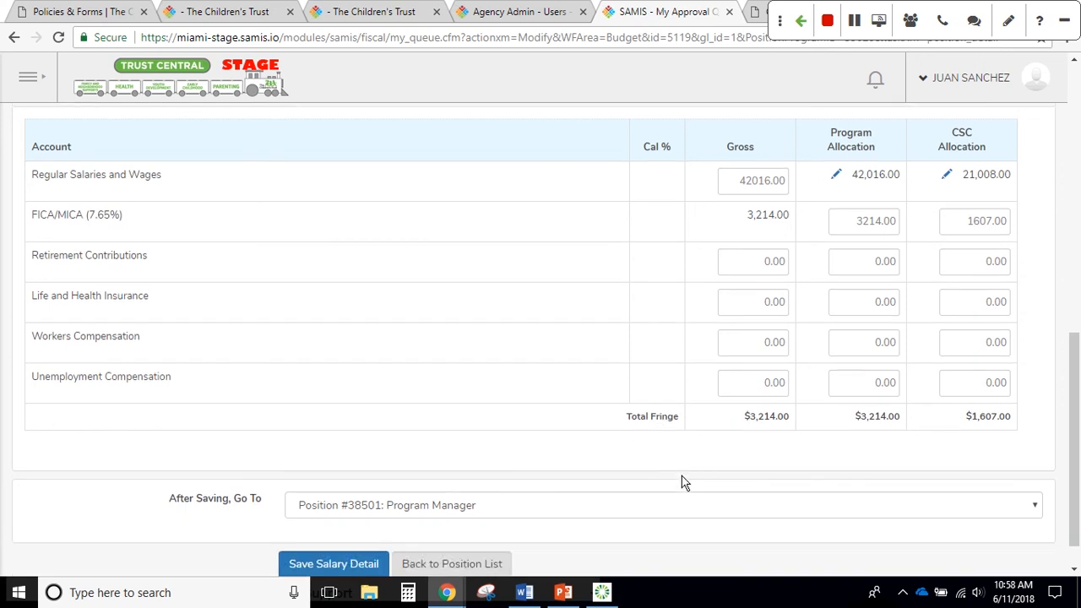
{"action": "left_click", "coordinate": [727, 510]}
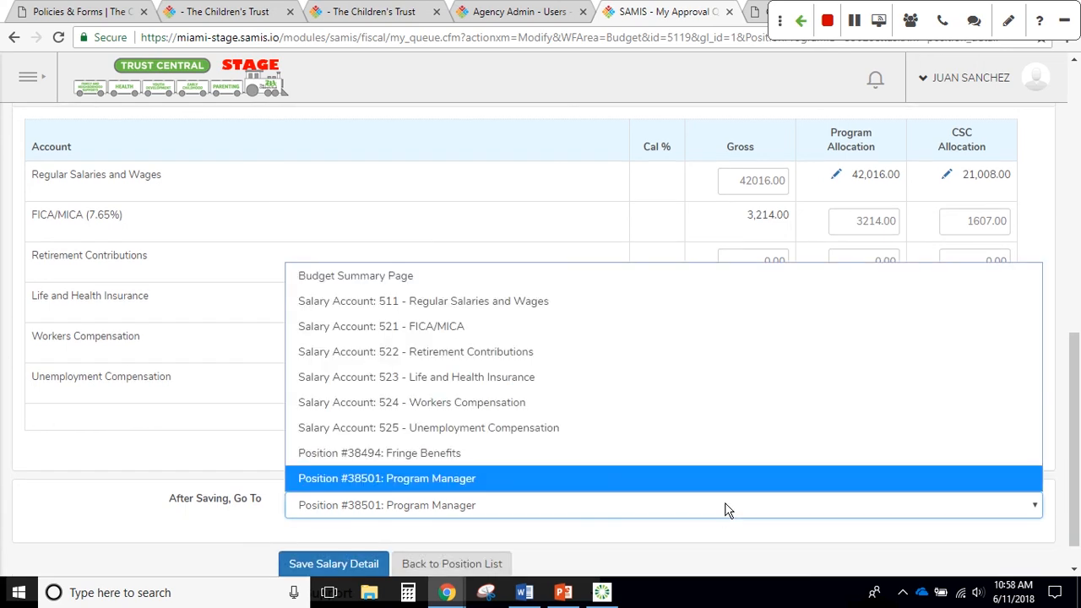
{"action": "left_click", "coordinate": [728, 453]}
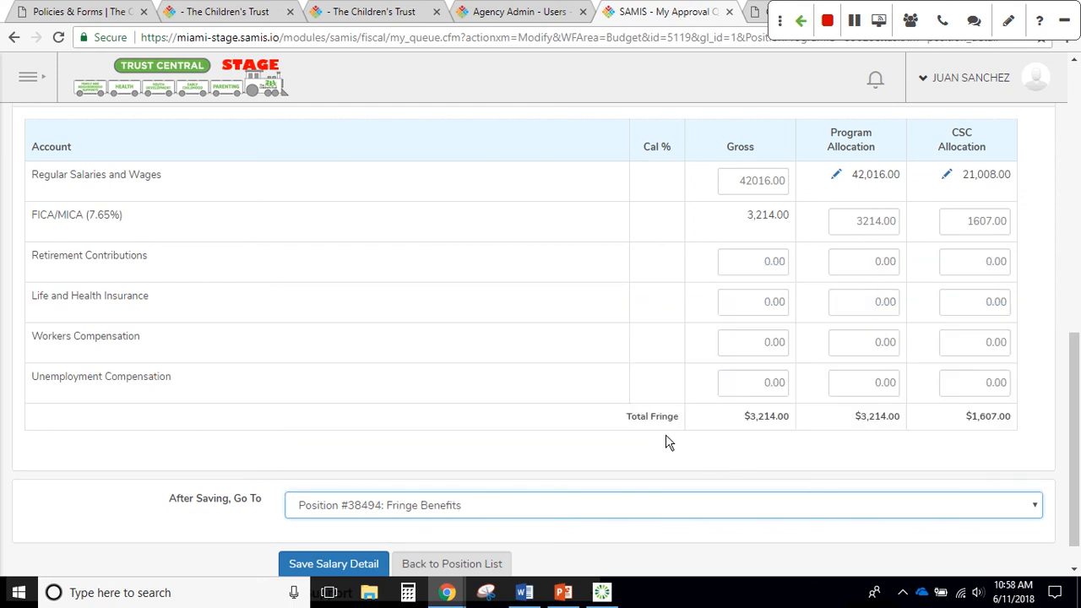
{"action": "scroll", "coordinate": [502, 411], "scroll_direction": "down", "scroll_amount": 1}
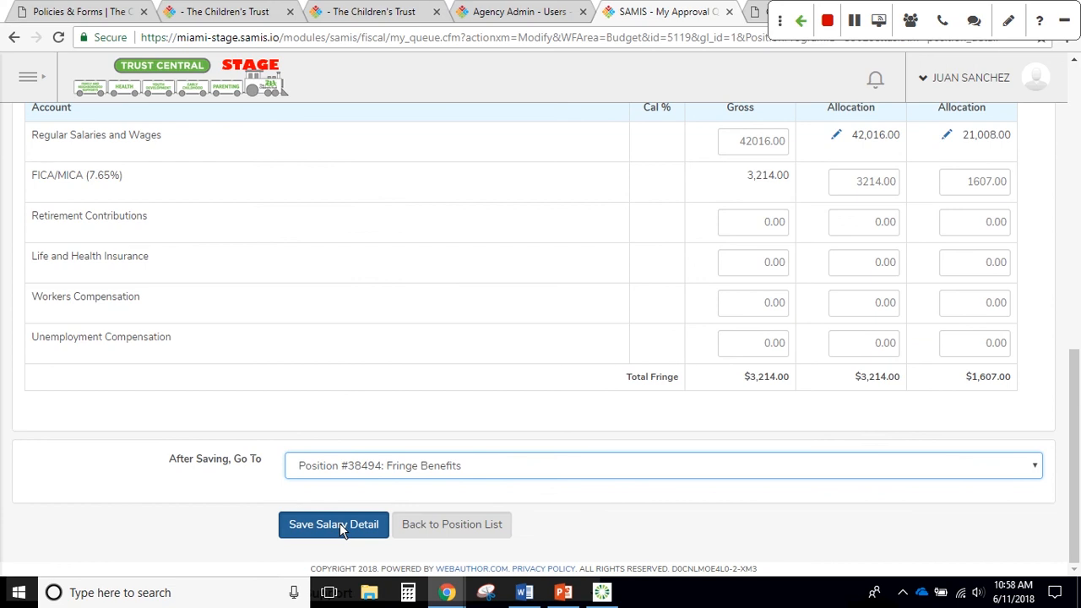
{"action": "left_click", "coordinate": [340, 523]}
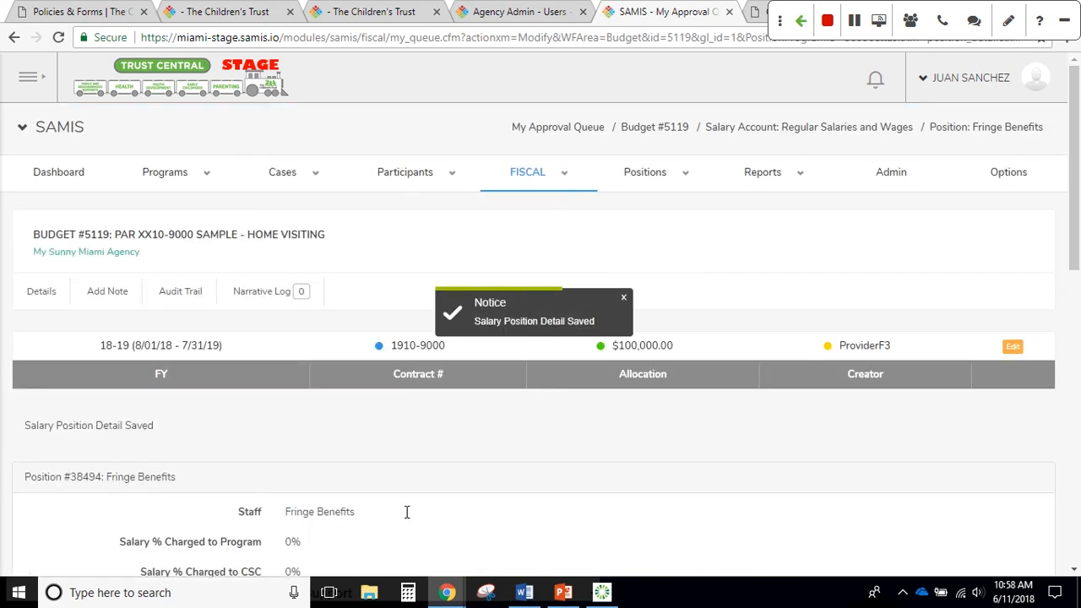
Select the Fringe Benefits narrative box and bring up the Word fringe-benefit notes
{"action": "scroll", "coordinate": [545, 418], "scroll_direction": "down", "scroll_amount": 1}
{"action": "scroll", "coordinate": [545, 407], "scroll_direction": "down", "scroll_amount": 3}
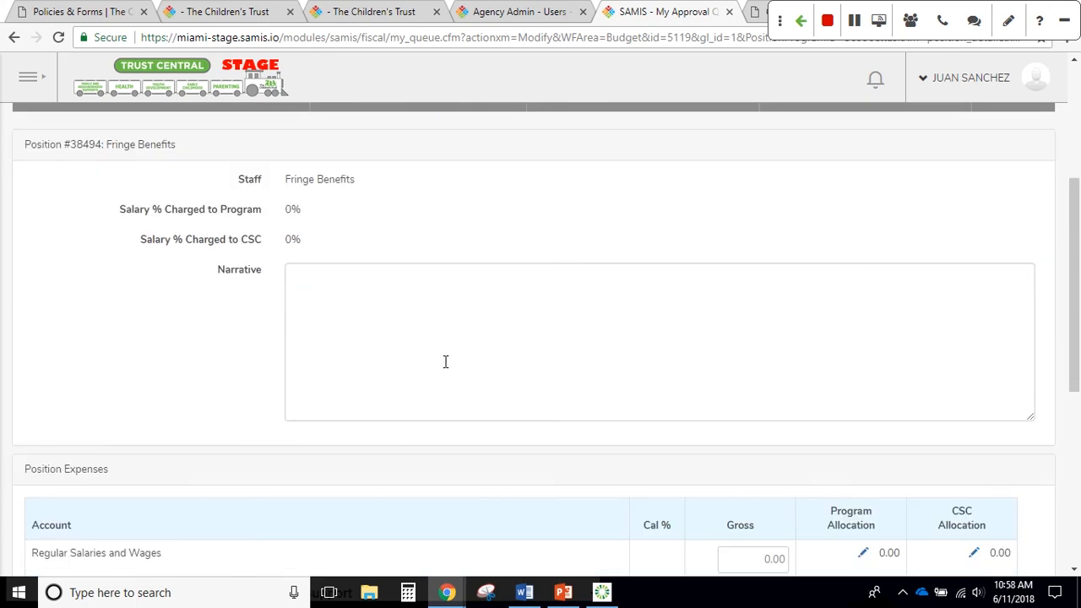
{"action": "left_click", "coordinate": [445, 364]}
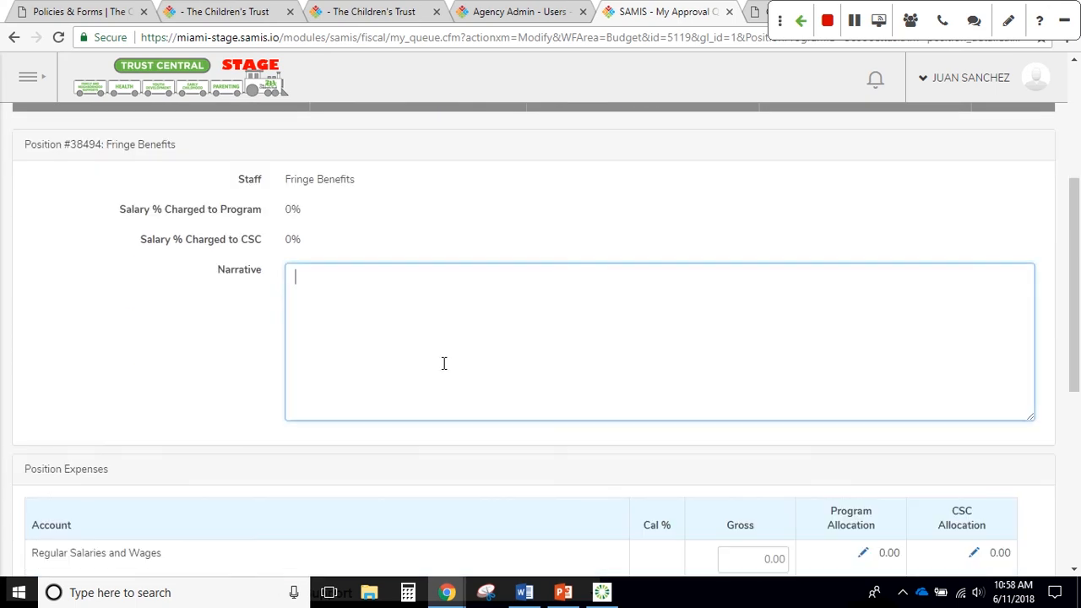
{"action": "left_click", "coordinate": [525, 593]}
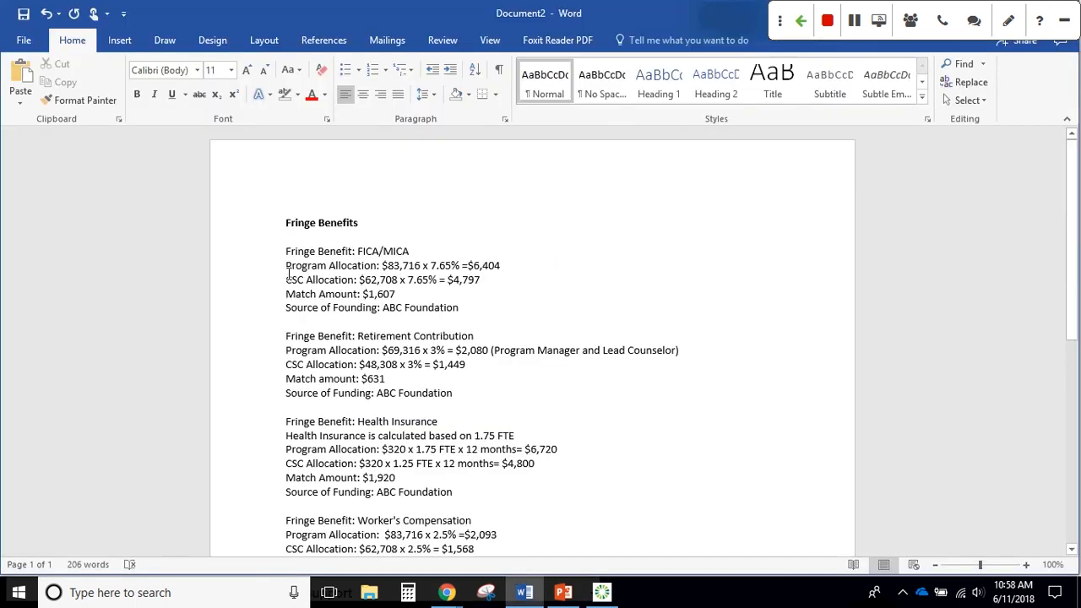
Select the Word text from FICA/MICA through Unemployment Compensation, then return to the SAMIS narrative
{"action": "left_click_drag", "start_coordinate": [286, 251], "coordinate": [490, 489]}
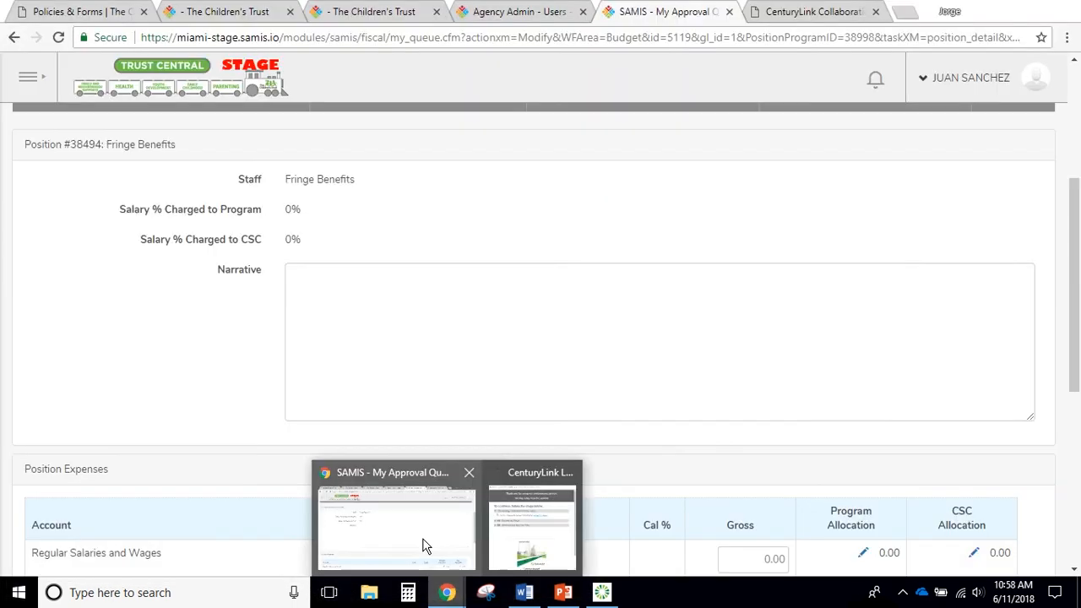
{"action": "left_click", "coordinate": [423, 544]}
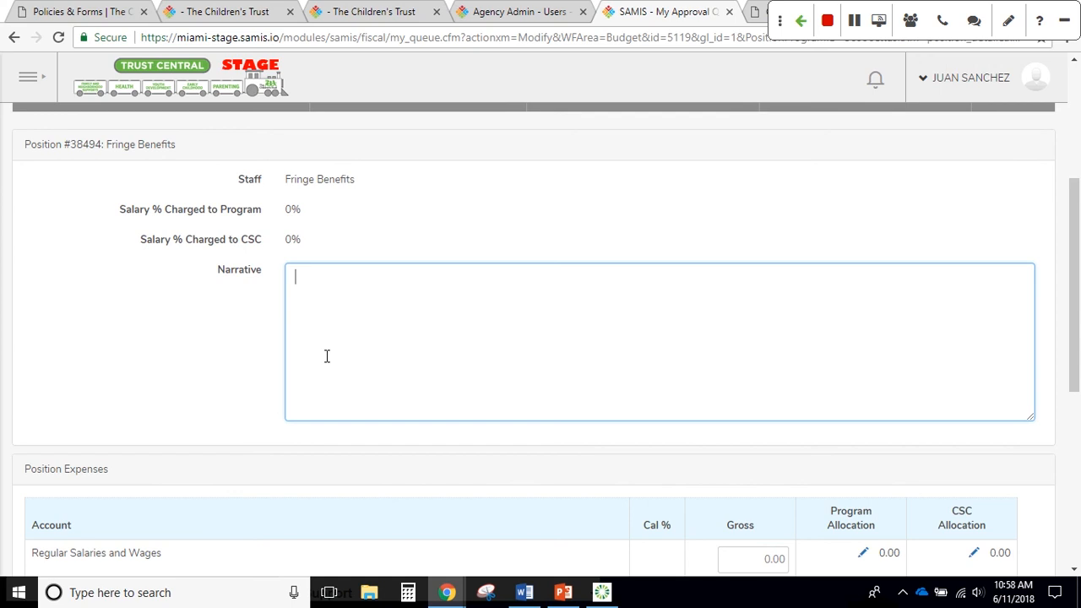
{"action": "key", "text": "ctrl+v"}
{"action": "key", "text": "BackSpace"}
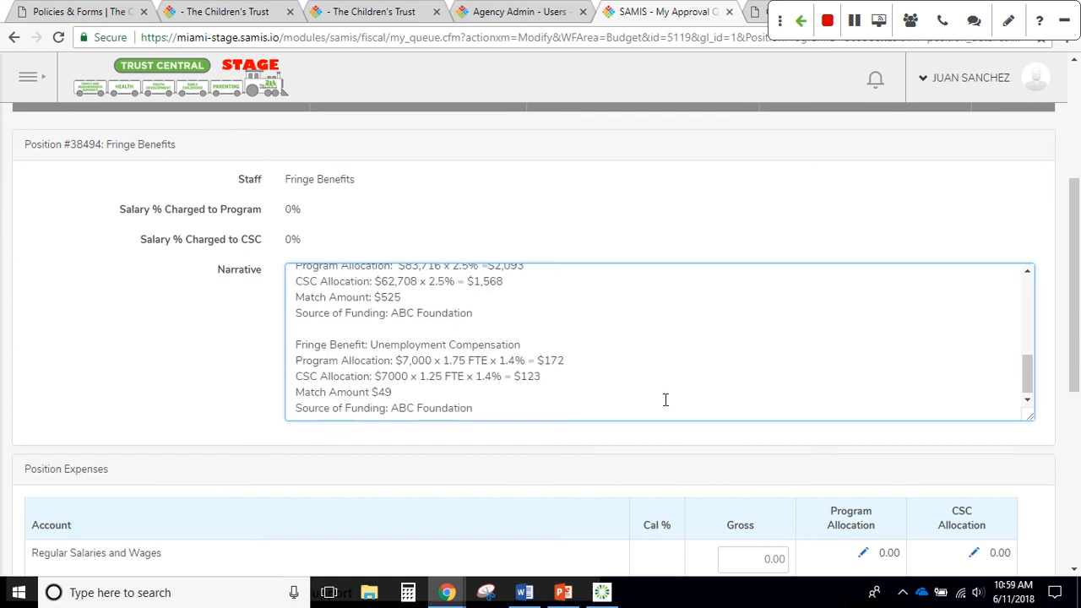
{"action": "scroll", "coordinate": [667, 398], "scroll_direction": "up", "scroll_amount": 5}
{"action": "scroll", "coordinate": [668, 399], "scroll_direction": "up", "scroll_amount": 1}
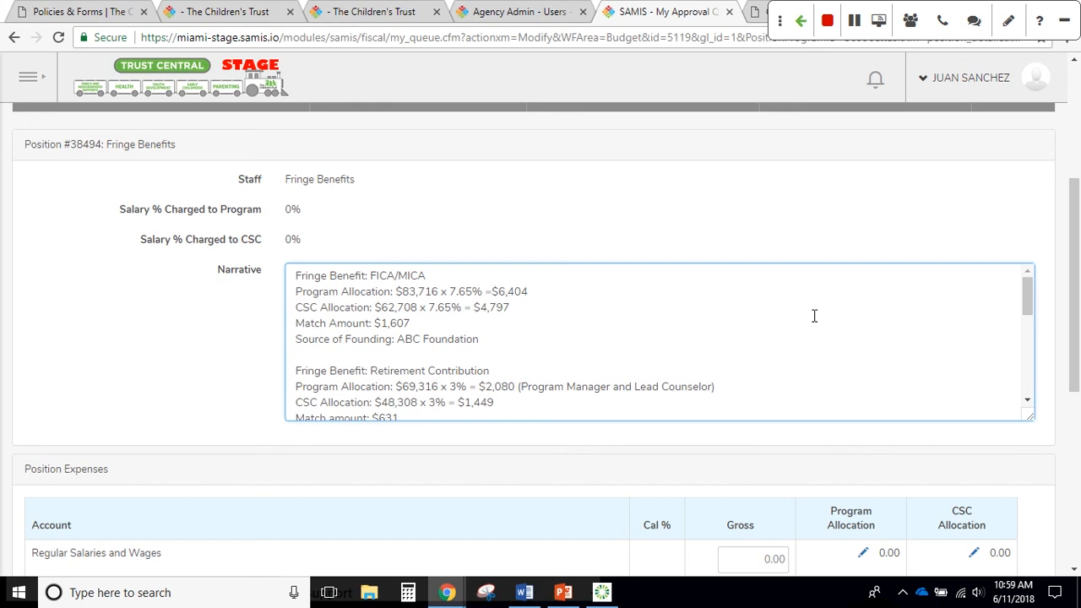
{"action": "scroll", "coordinate": [806, 321], "scroll_direction": "down", "scroll_amount": 1}
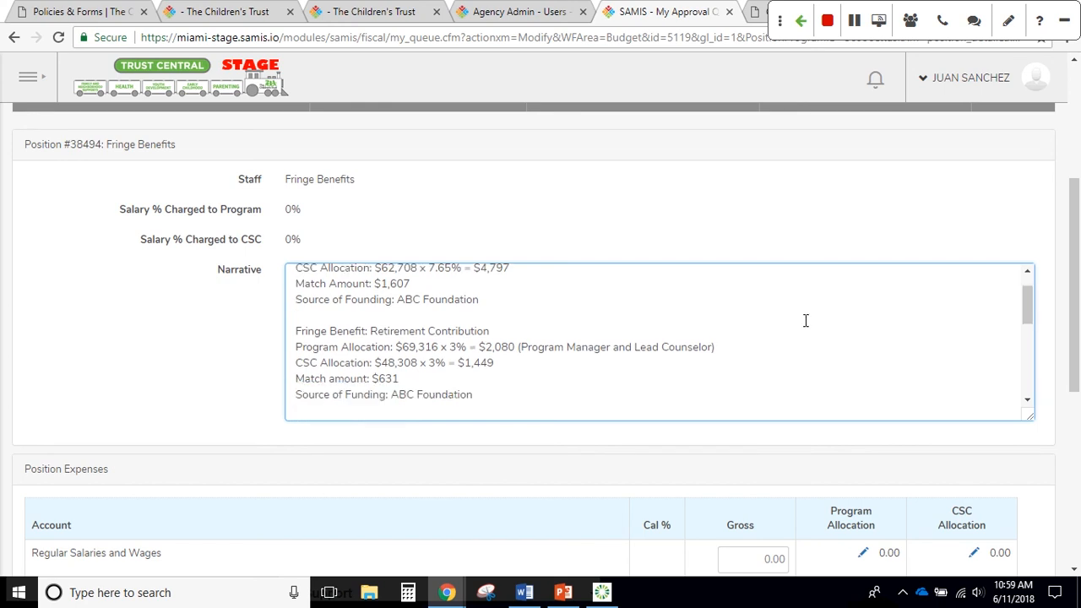
{"action": "scroll", "coordinate": [804, 329], "scroll_direction": "down", "scroll_amount": 3}
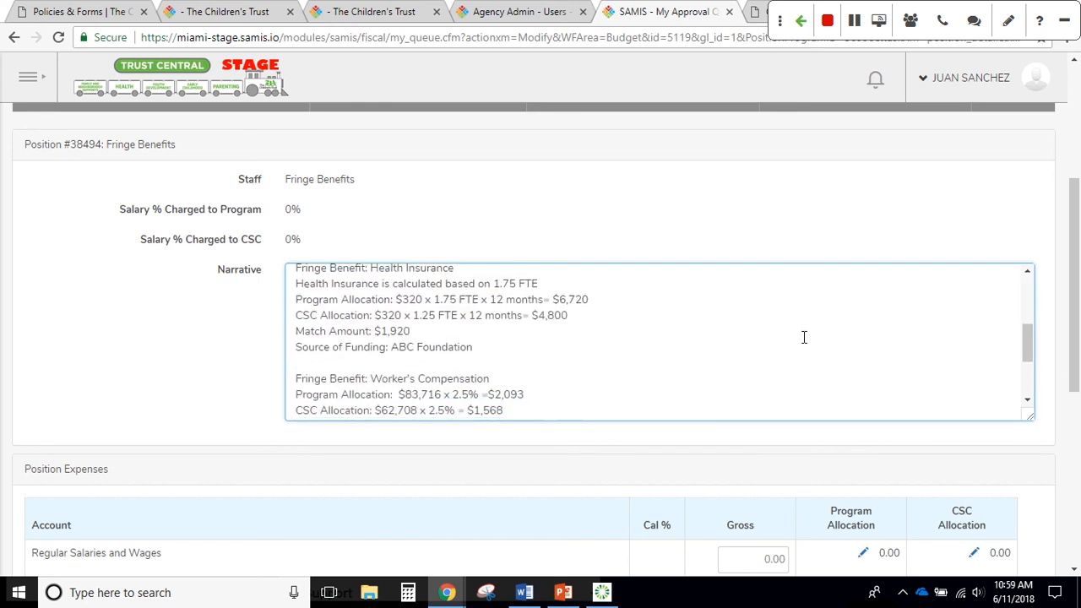
{"action": "scroll", "coordinate": [805, 338], "scroll_direction": "down", "scroll_amount": 2}
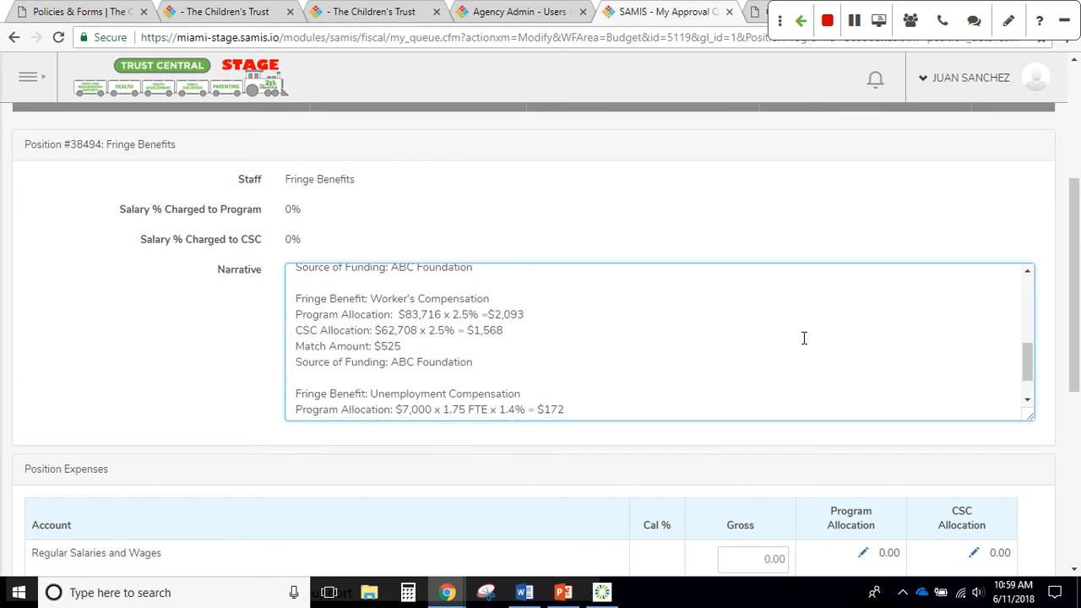
{"action": "scroll", "coordinate": [811, 342], "scroll_direction": "down", "scroll_amount": 1}
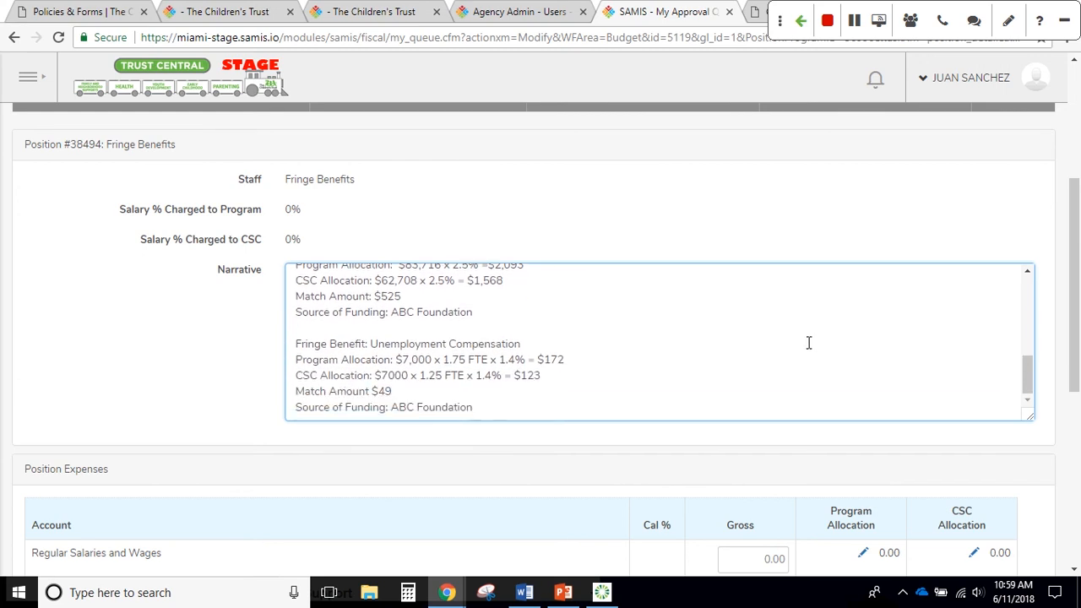
{"action": "scroll", "coordinate": [812, 345], "scroll_direction": "down", "scroll_amount": 2}
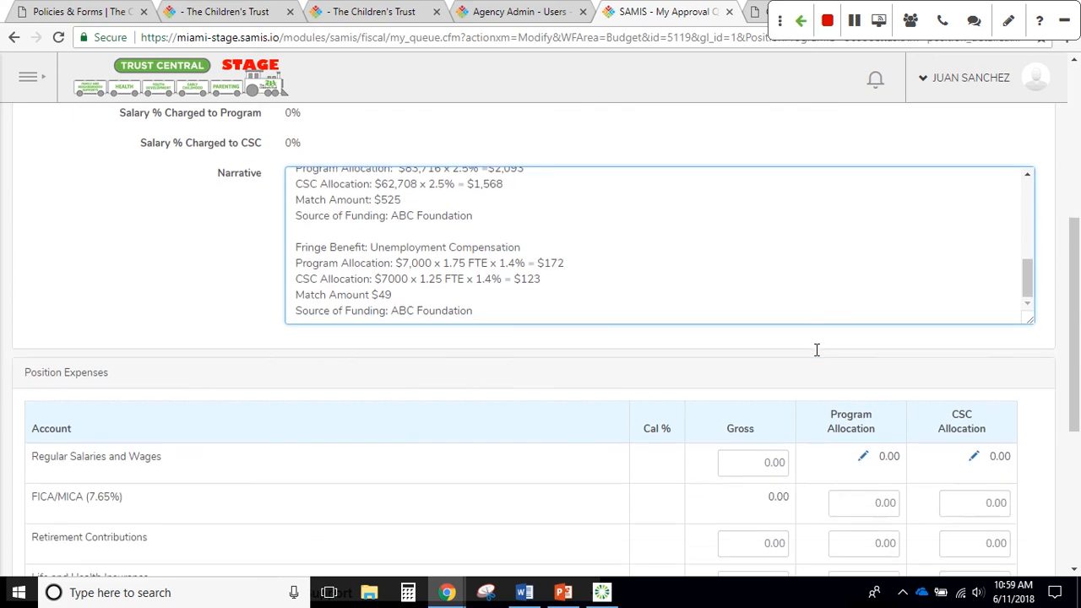
{"action": "scroll", "coordinate": [816, 350], "scroll_direction": "down", "scroll_amount": 3}
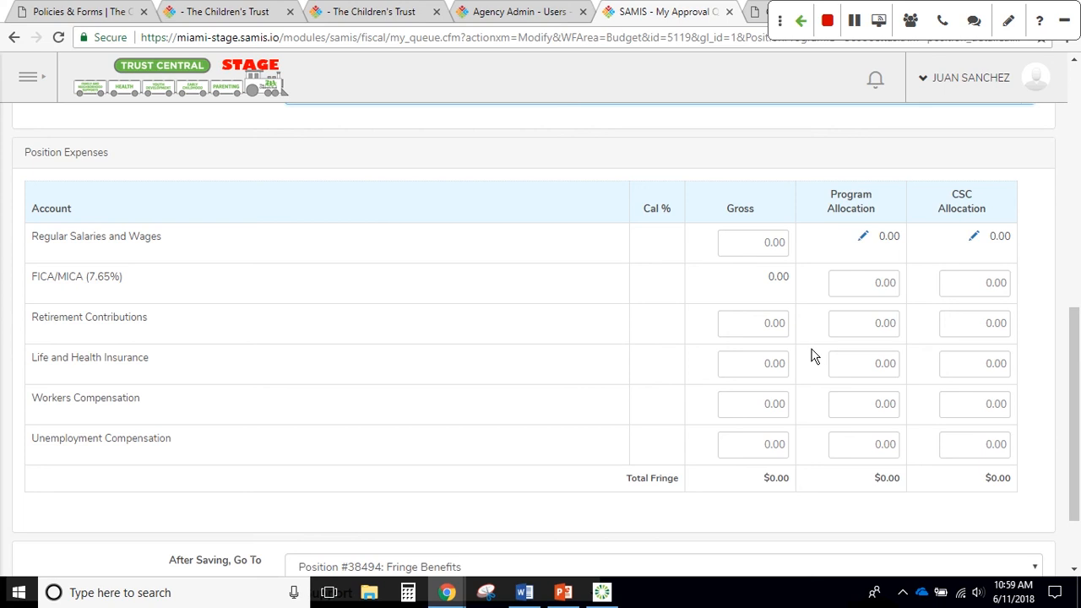
Enter Retirement Contributions 2080 gross/1449 CSC and Life and Health 6720 gross/4800 CSC
{"action": "left_click", "coordinate": [764, 328]}
{"action": "left_click_drag", "start_coordinate": [765, 323], "coordinate": [842, 338]}
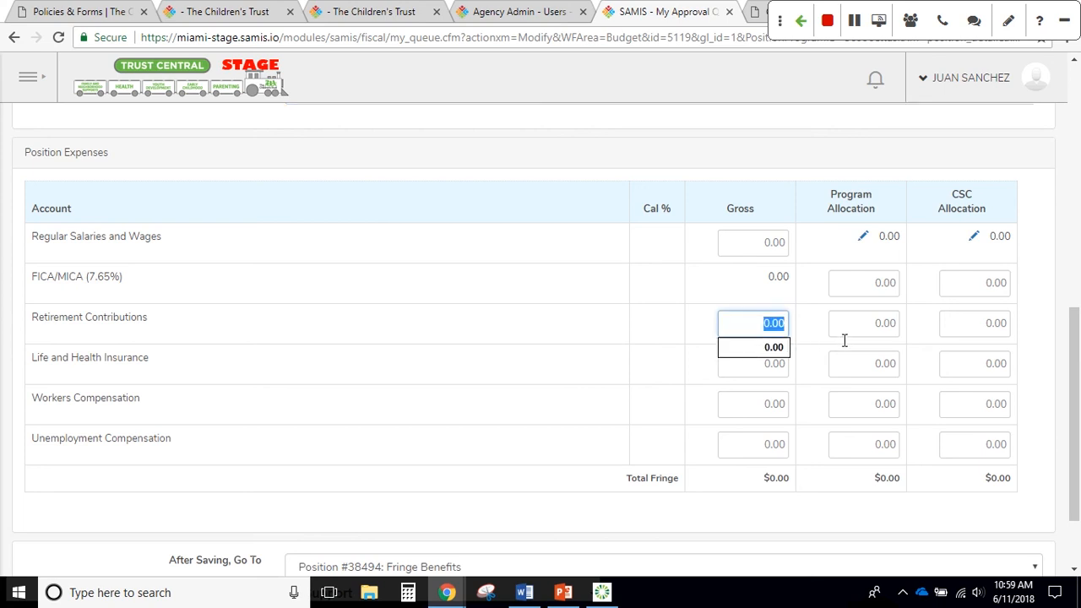
{"action": "type", "text": "2080"}
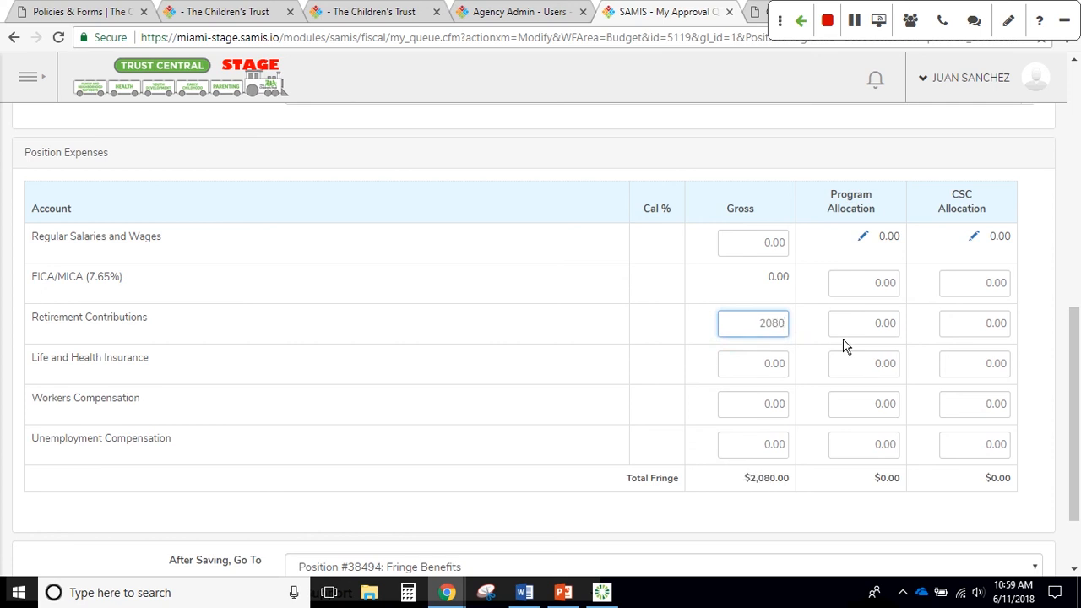
{"action": "key", "text": "Tab"}
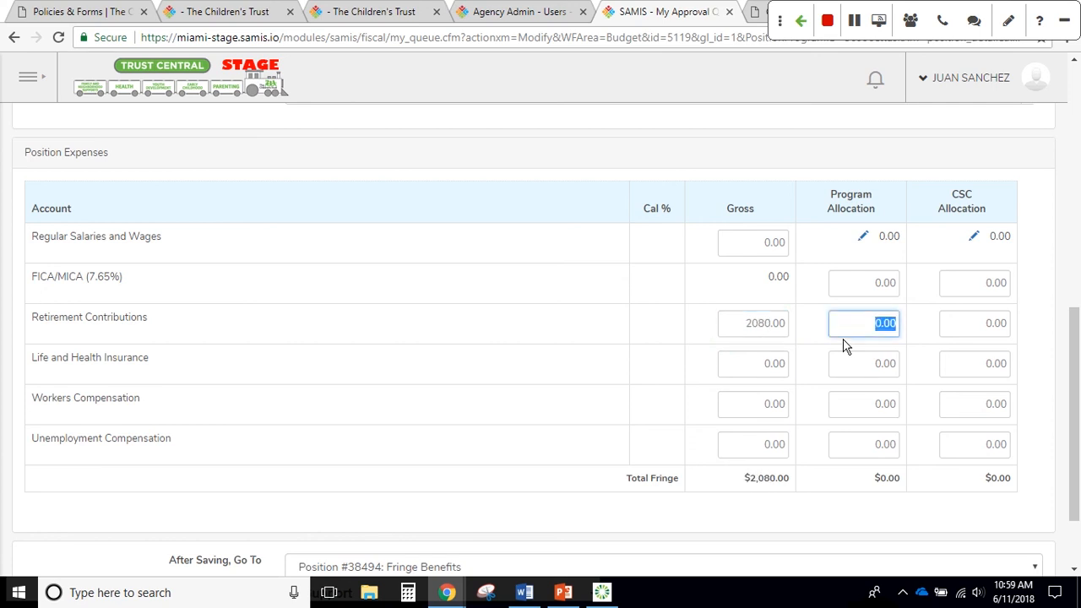
{"action": "type", "text": "2080"}
{"action": "key", "text": "Tab"}
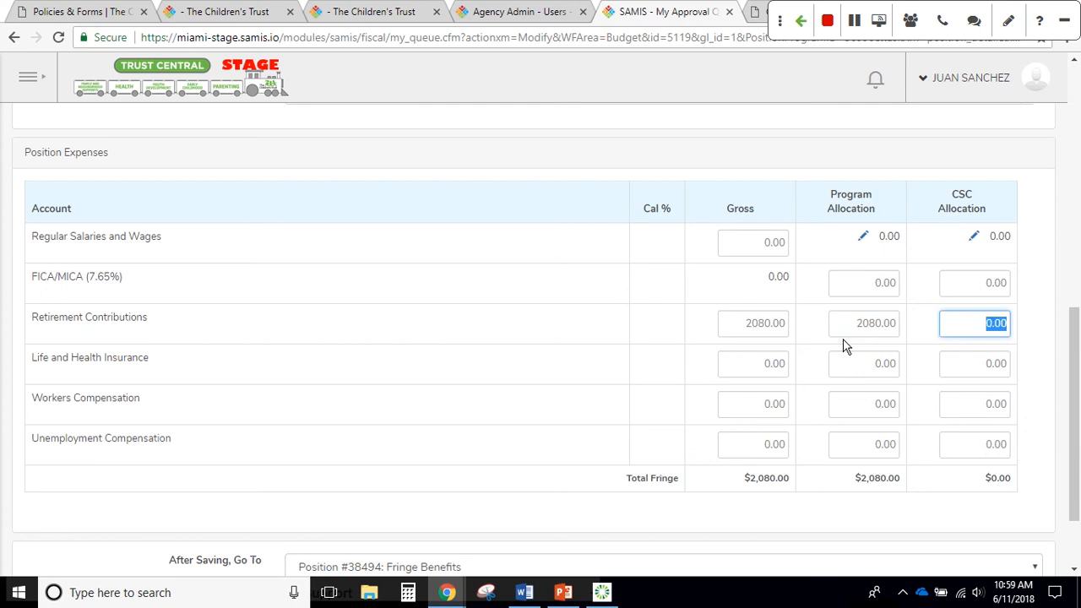
{"action": "type", "text": "1449"}
{"action": "key", "text": "Tab"}
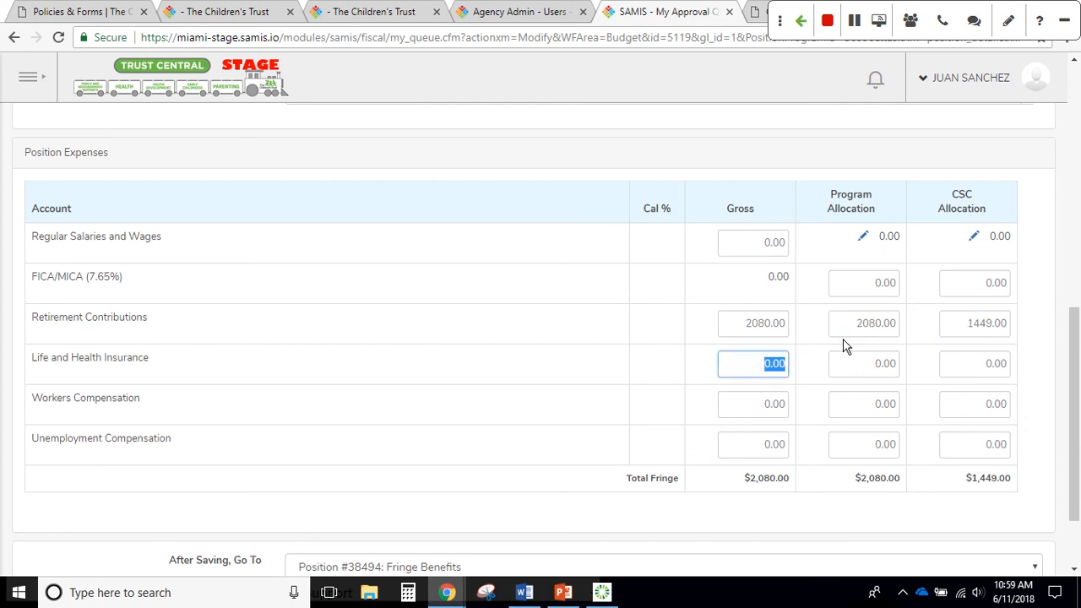
{"action": "type", "text": "6720"}
{"action": "key", "text": "Tab"}
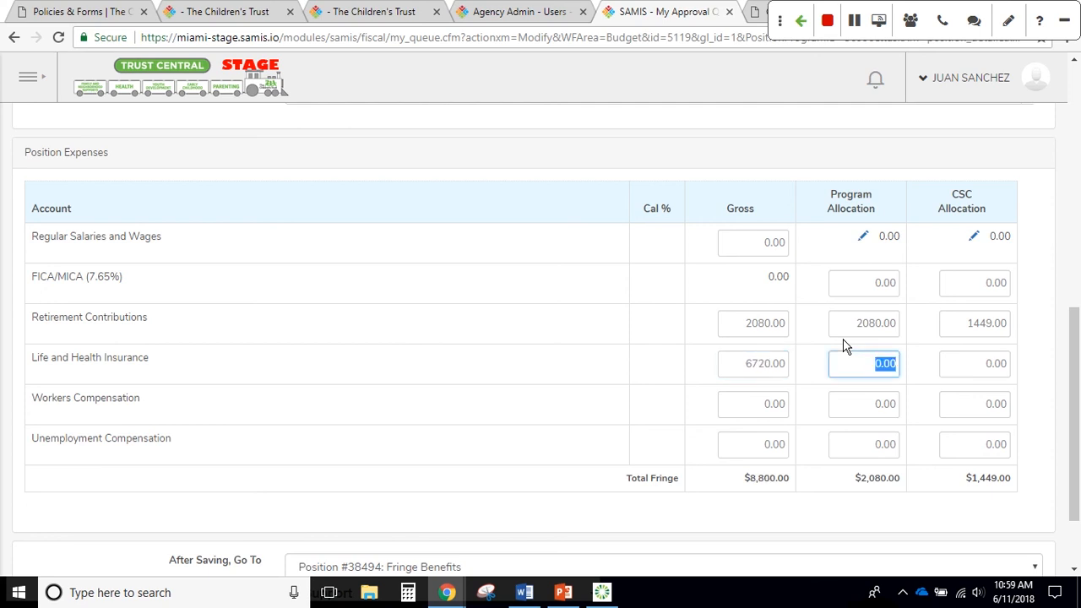
{"action": "type", "text": "6720"}
{"action": "key", "text": "Tab"}
{"action": "type", "text": "4"}
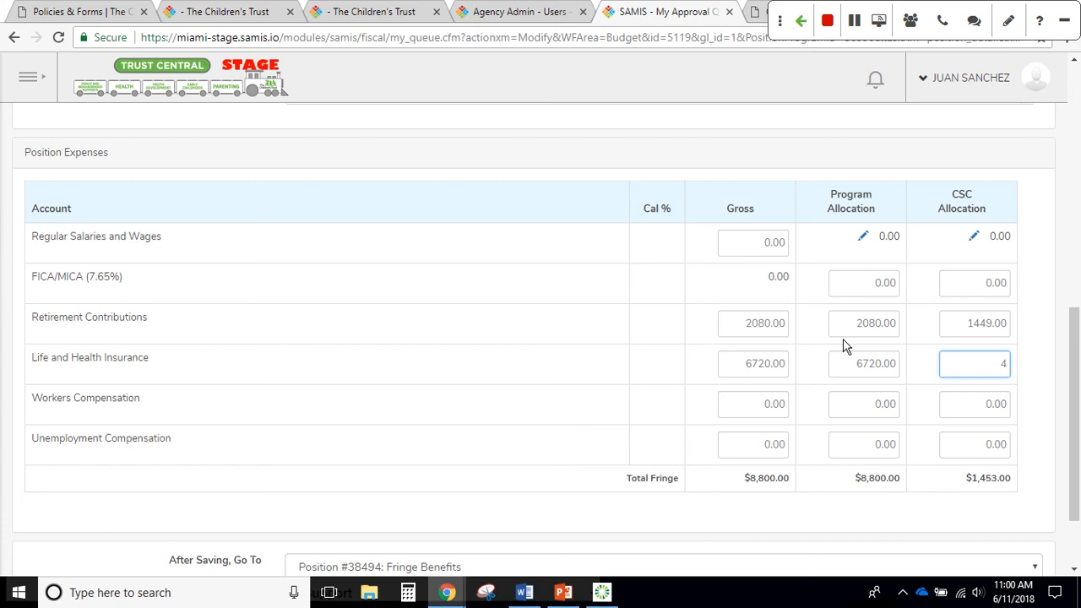
{"action": "type", "text": "800"}
{"action": "key", "text": "Tab"}
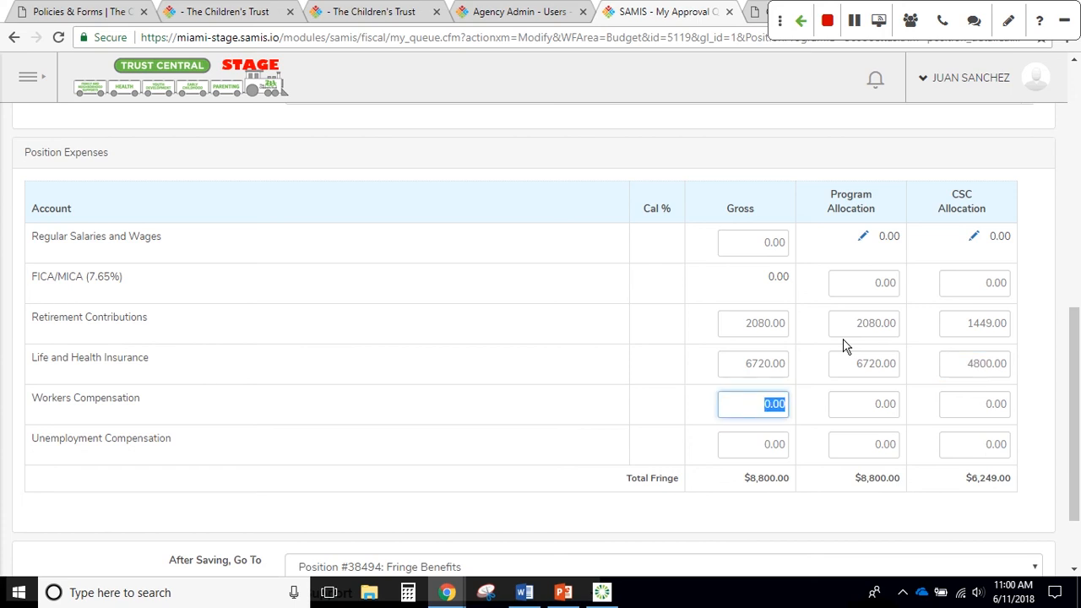
Enter Workers Compensation 2093 gross/2093 program/1568 CSC and Unemployment Compensation 172 gross
{"action": "type", "text": "2093"}
{"action": "key", "text": "Tab"}
{"action": "type", "text": "2093"}
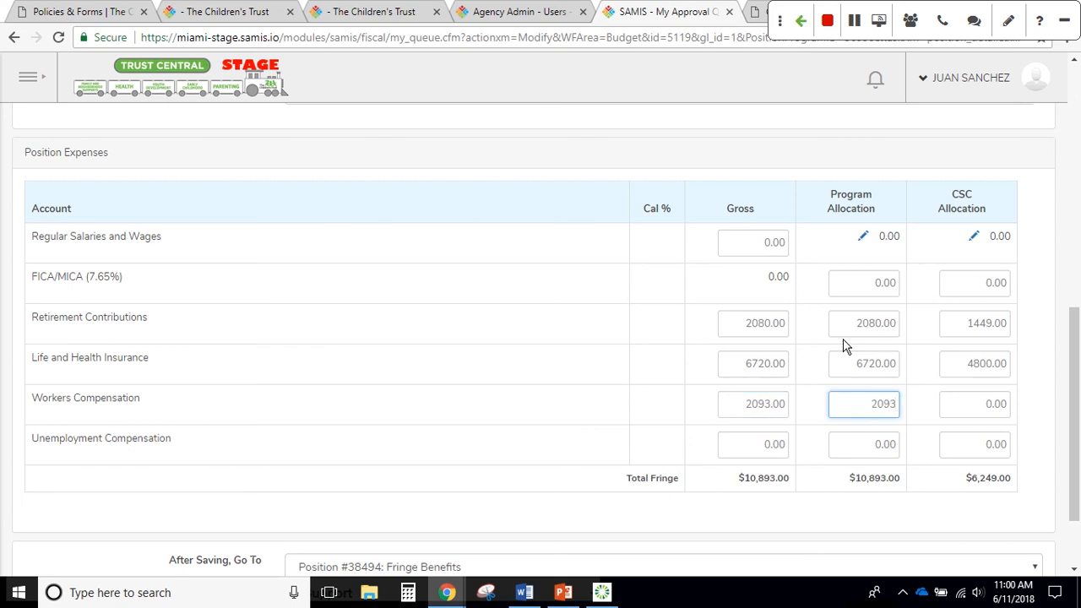
{"action": "key", "text": "Tab"}
{"action": "type", "text": "1"}
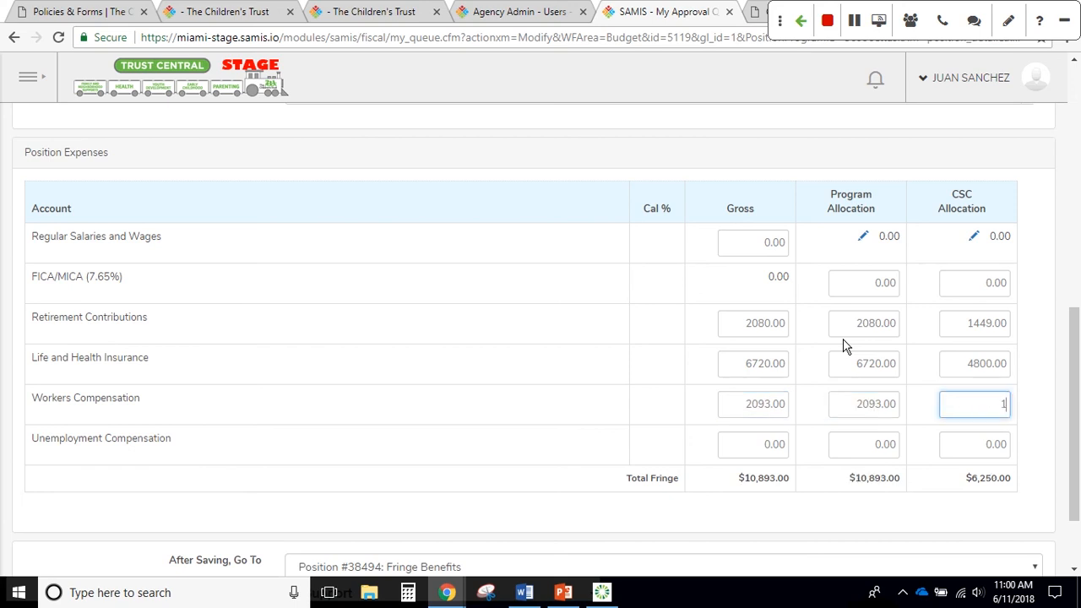
{"action": "type", "text": "568"}
{"action": "key", "text": "Tab"}
{"action": "type", "text": "1"}
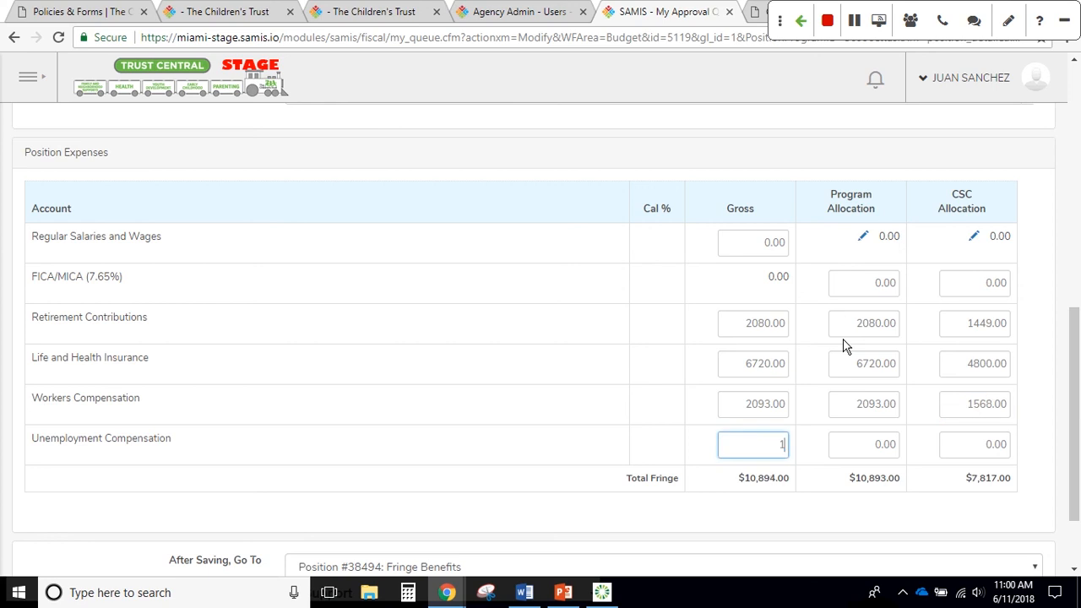
{"action": "type", "text": "72"}
{"action": "key", "text": "Tab"}
{"action": "type", "text": "172"}
{"action": "key", "text": "Tab"}
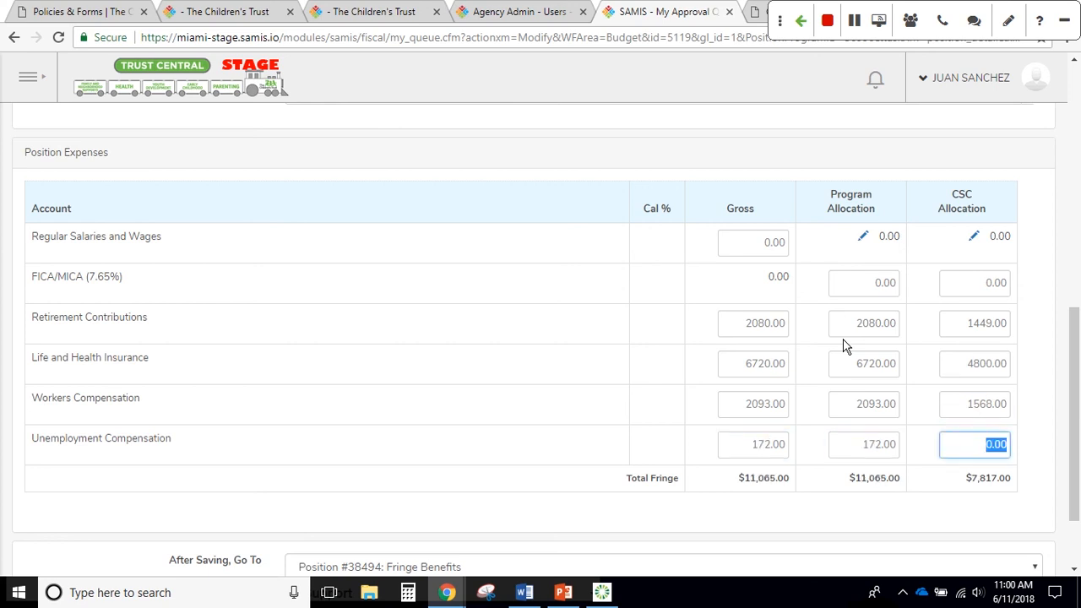
Enter 123 as Unemployment Compensation's CSC amount, bringing CSC Total Fringe to $7,940.00
{"action": "type", "text": "123"}
{"action": "scroll", "coordinate": [784, 374], "scroll_direction": "up", "scroll_amount": 1}
{"action": "scroll", "coordinate": [770, 403], "scroll_direction": "down", "scroll_amount": 3}
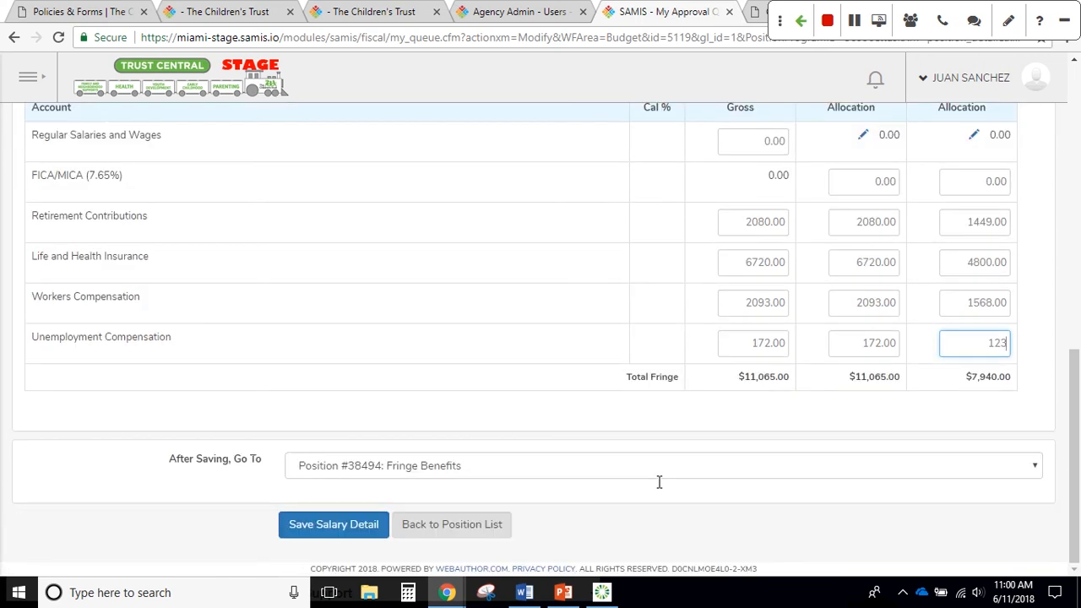
{"action": "left_click", "coordinate": [713, 478]}
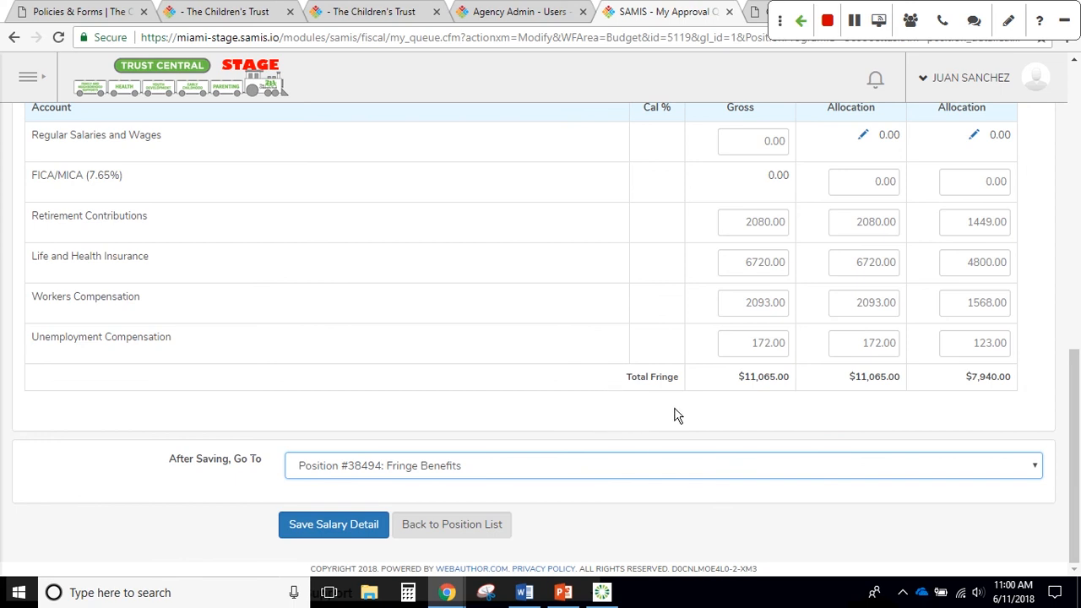
Set After Saving, Go To to the Budget Summary Page
{"action": "scroll", "coordinate": [748, 382], "scroll_direction": "up", "scroll_amount": 3}
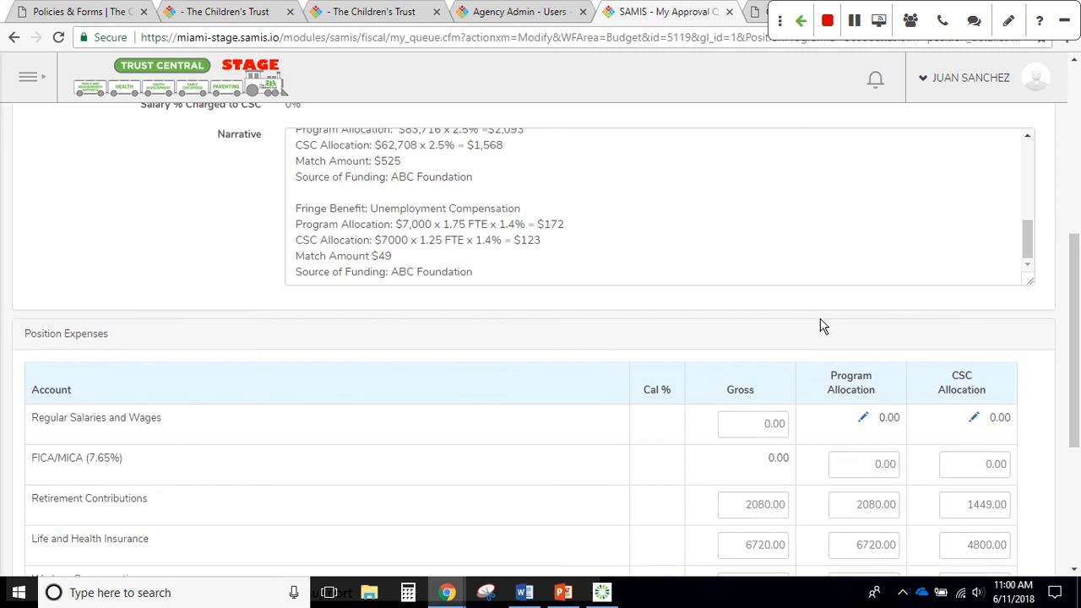
{"action": "scroll", "coordinate": [823, 326], "scroll_direction": "up", "scroll_amount": 1}
{"action": "scroll", "coordinate": [823, 326], "scroll_direction": "up", "scroll_amount": 3}
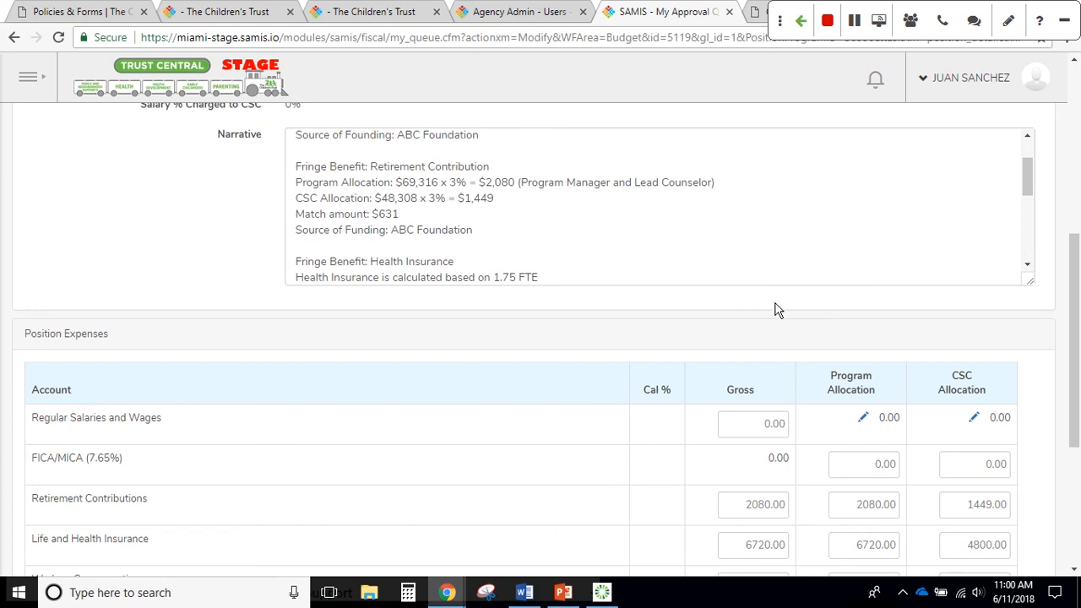
{"action": "scroll", "coordinate": [794, 333], "scroll_direction": "down", "scroll_amount": 3}
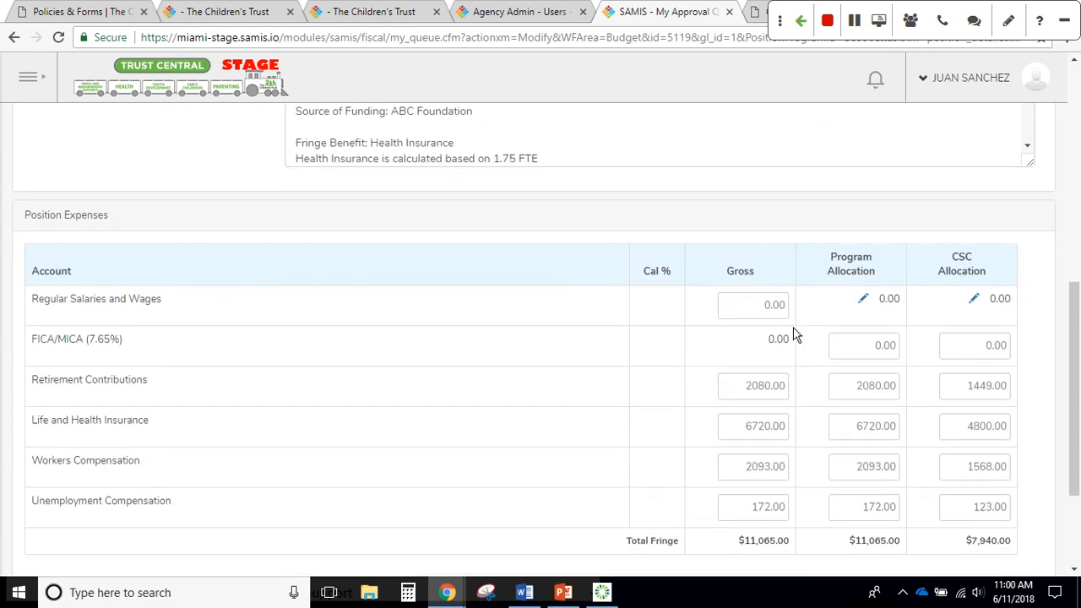
{"action": "scroll", "coordinate": [794, 333], "scroll_direction": "down", "scroll_amount": 3}
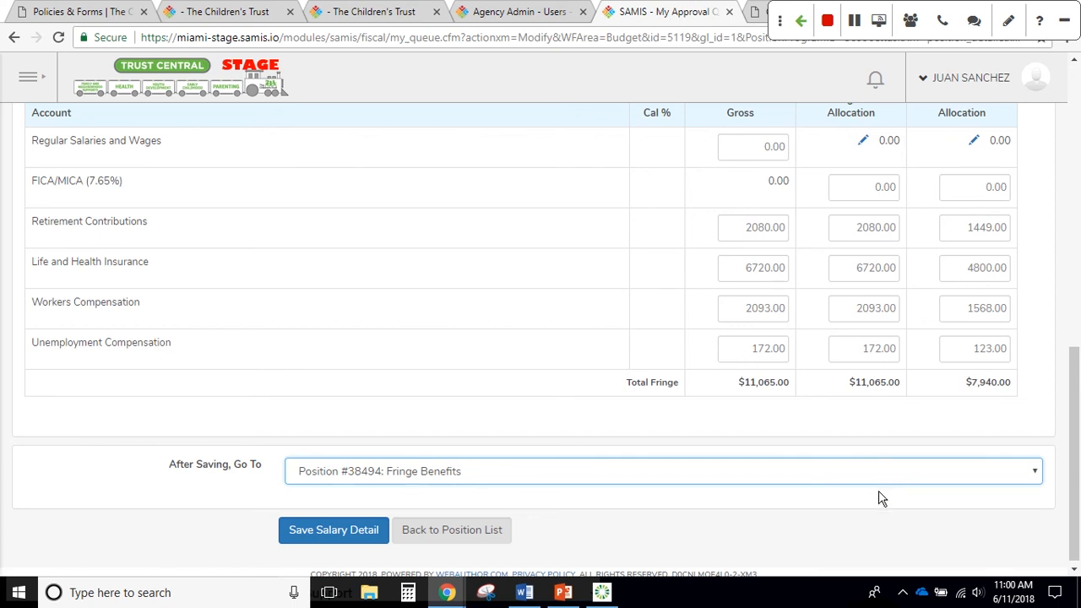
{"action": "left_click", "coordinate": [778, 473]}
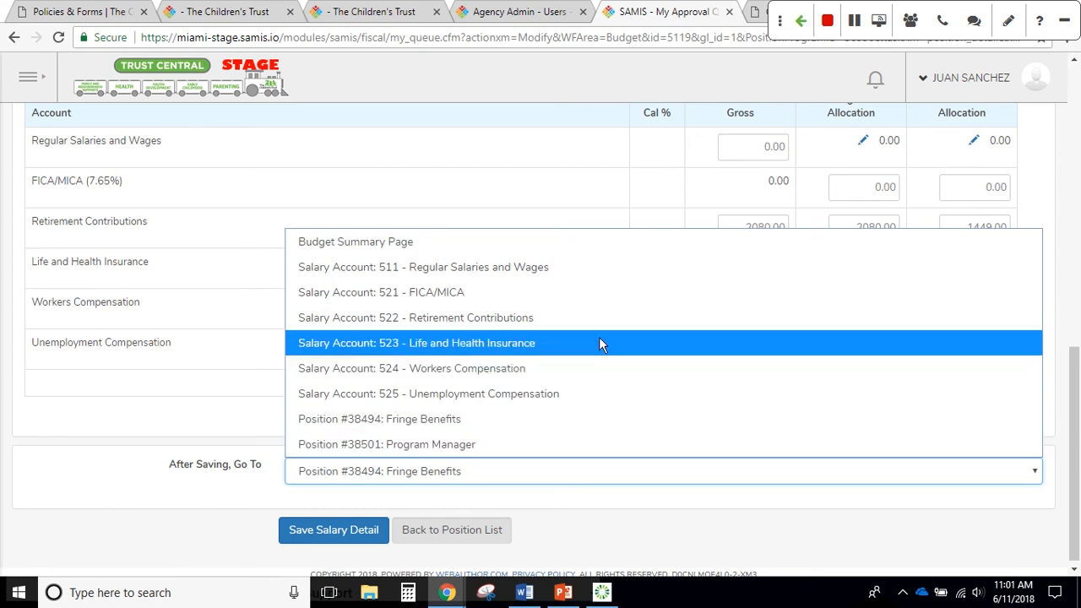
{"action": "left_click", "coordinate": [593, 242]}
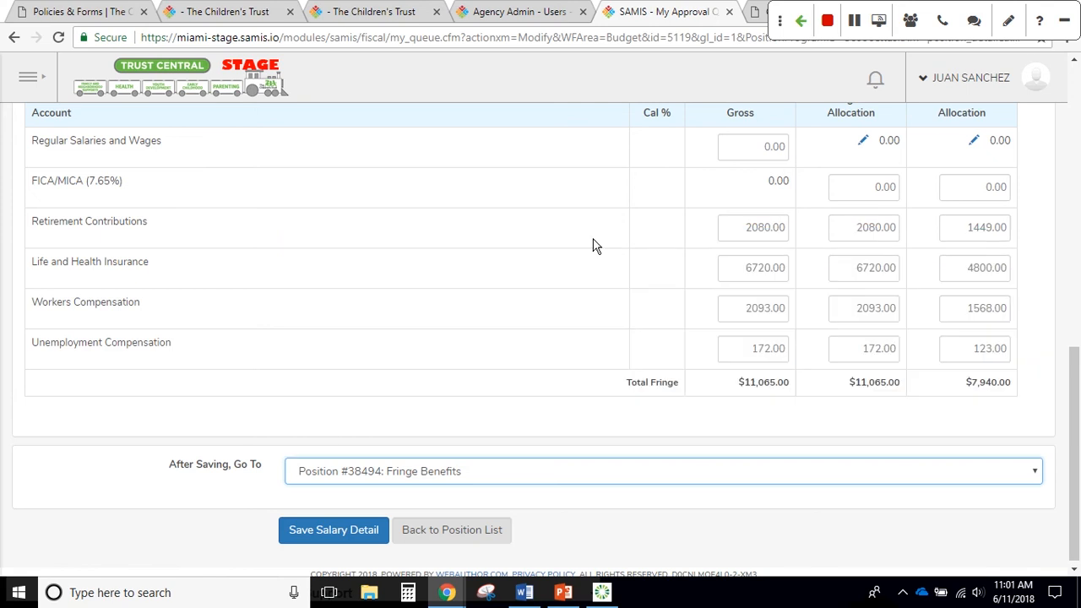
Save the fringe benefit details and scroll Budget #5119 down to expense accounts 529–721
{"action": "left_click", "coordinate": [357, 529]}
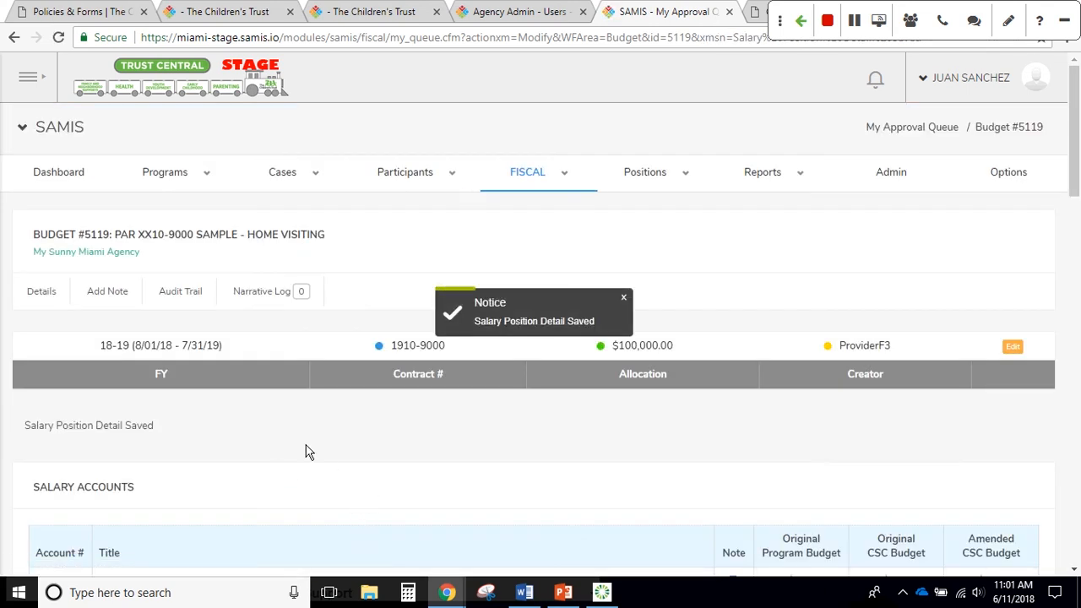
{"action": "scroll", "coordinate": [312, 450], "scroll_direction": "down", "scroll_amount": 1}
{"action": "scroll", "coordinate": [313, 451], "scroll_direction": "down", "scroll_amount": 3}
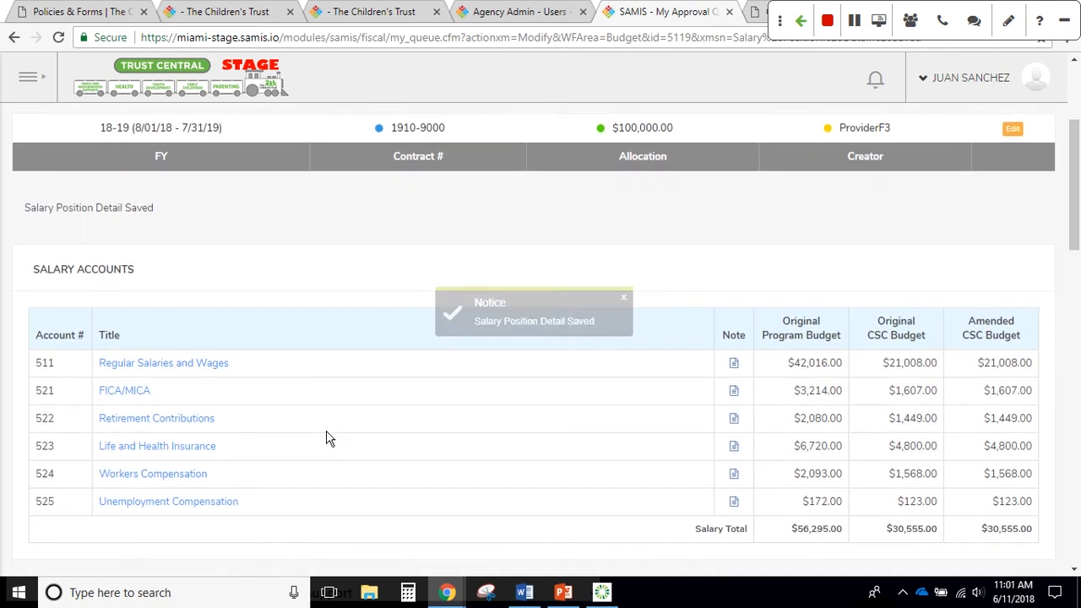
{"action": "scroll", "coordinate": [338, 460], "scroll_direction": "down", "scroll_amount": 1}
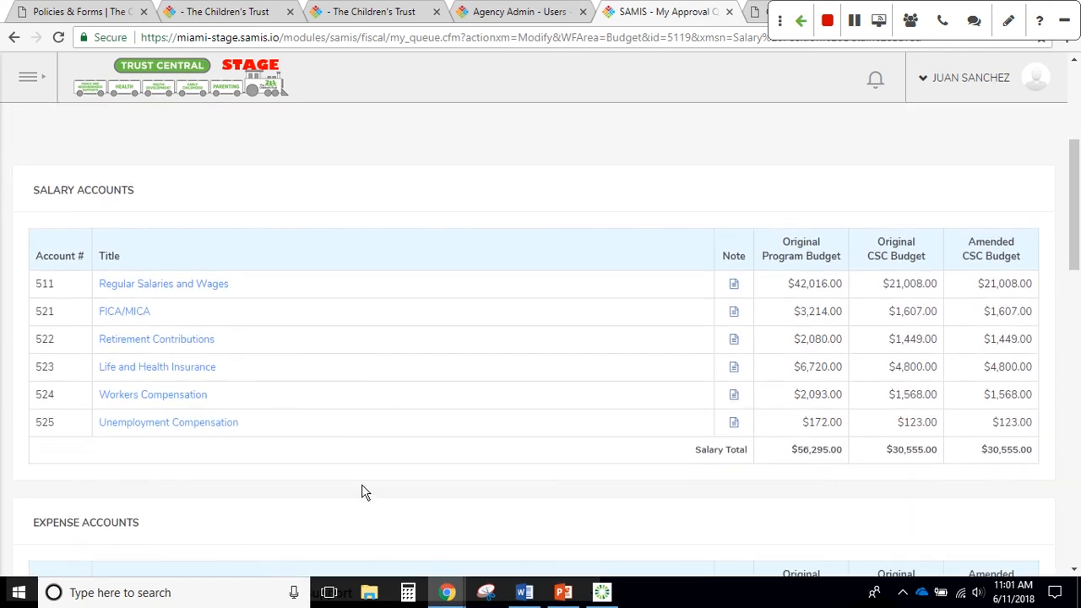
{"action": "scroll", "coordinate": [422, 499], "scroll_direction": "down", "scroll_amount": 1}
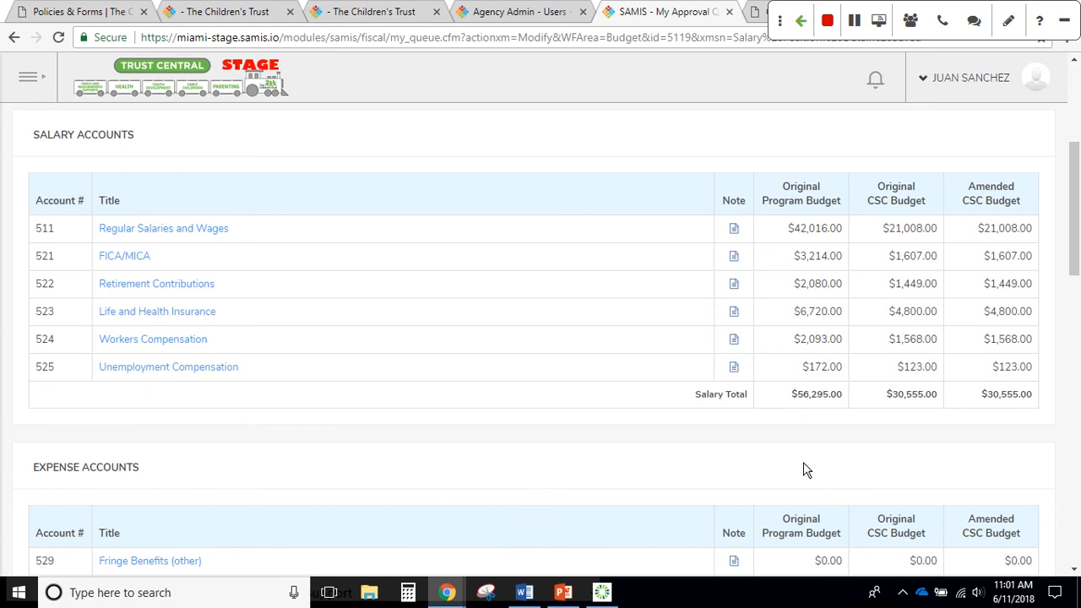
{"action": "scroll", "coordinate": [808, 470], "scroll_direction": "down", "scroll_amount": 1}
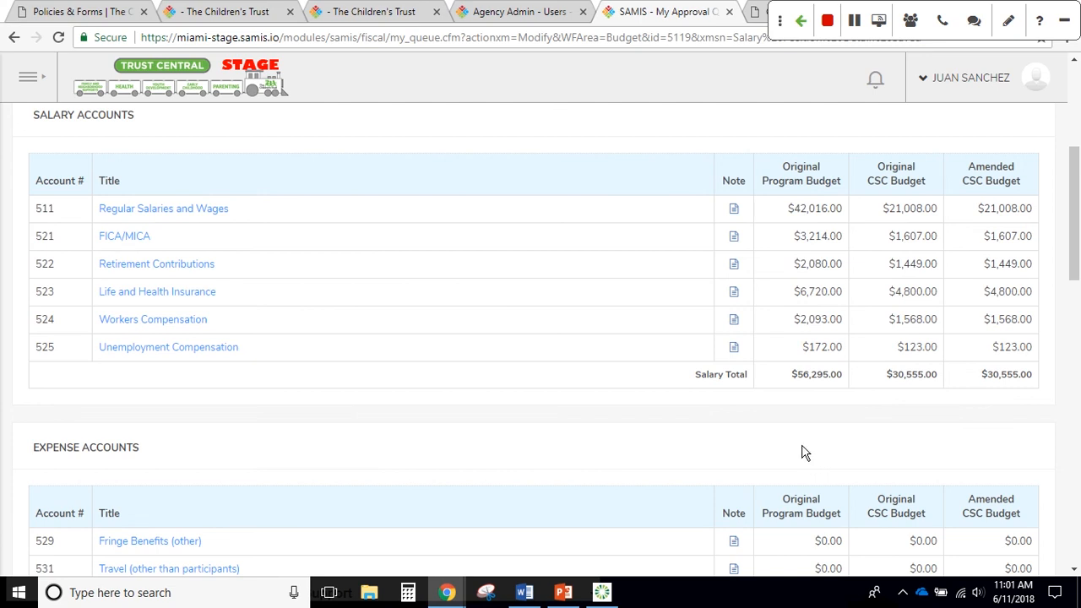
{"action": "scroll", "coordinate": [803, 453], "scroll_direction": "down", "scroll_amount": 3}
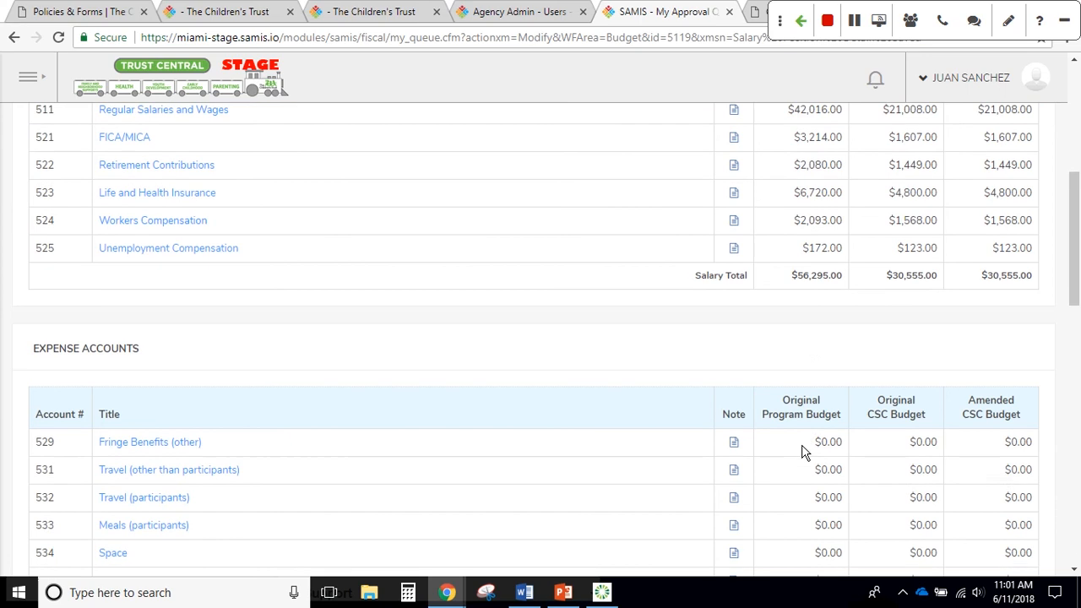
{"action": "scroll", "coordinate": [802, 454], "scroll_direction": "down", "scroll_amount": 2}
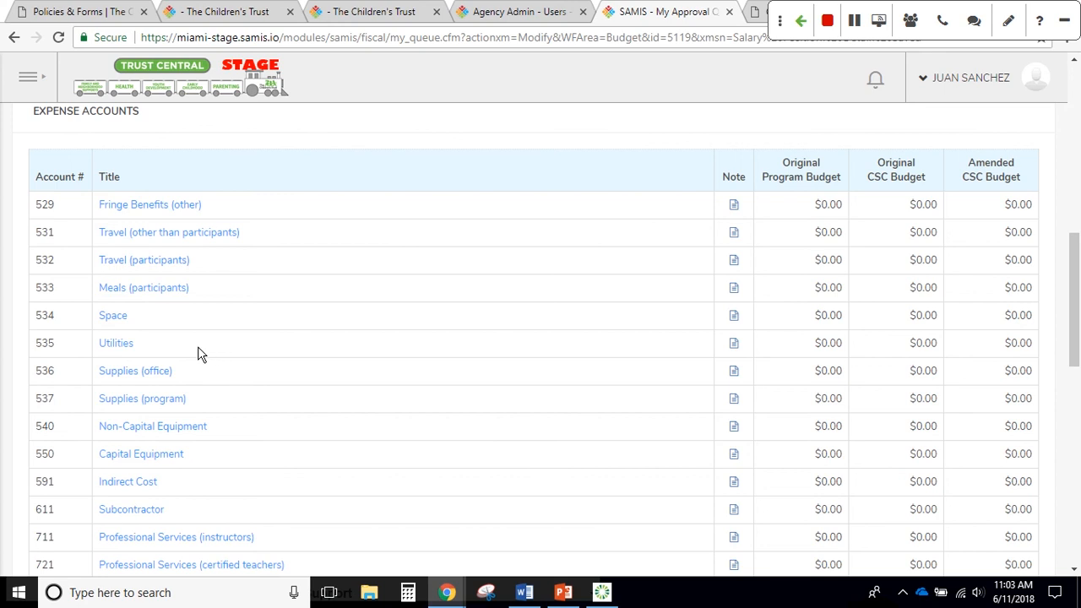
Open the Utilities expense account form and bring up the Word notes with utility cost calculations
{"action": "left_click", "coordinate": [129, 353]}
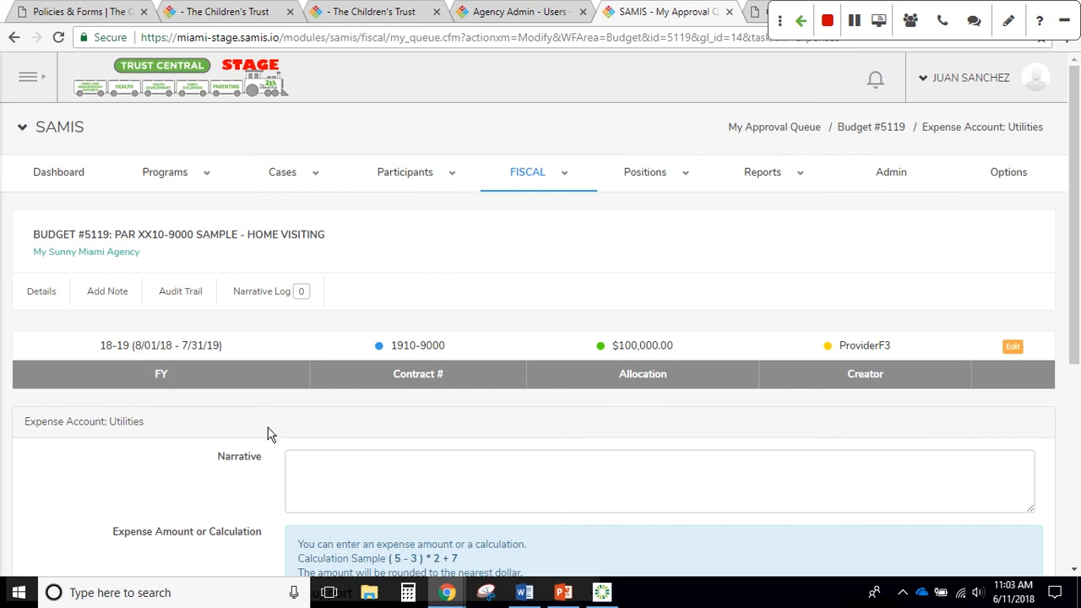
{"action": "scroll", "coordinate": [284, 433], "scroll_direction": "down", "scroll_amount": 2}
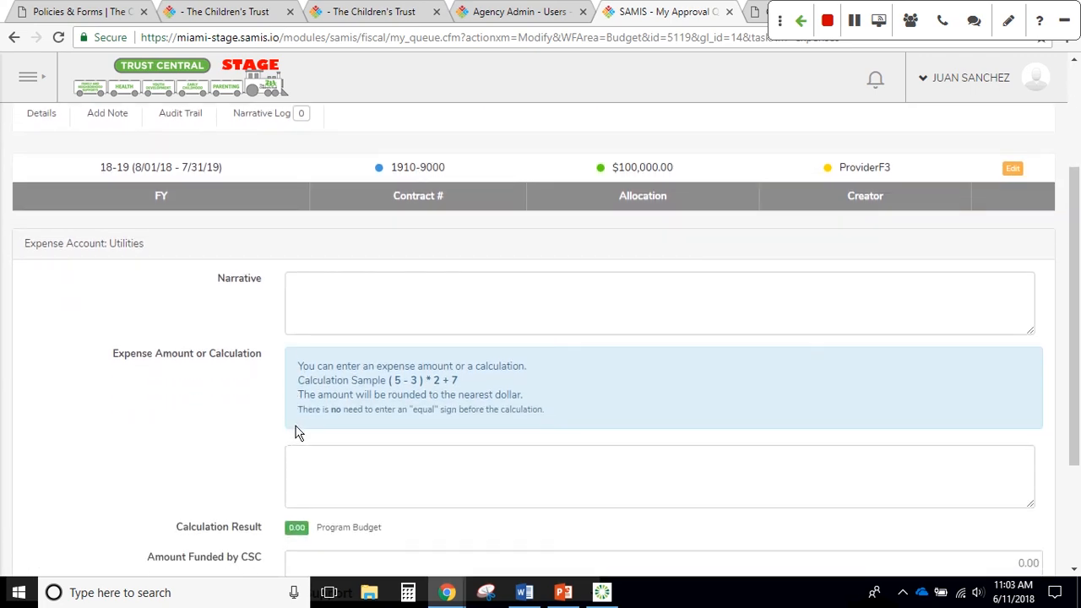
{"action": "scroll", "coordinate": [297, 432], "scroll_direction": "down", "scroll_amount": 1}
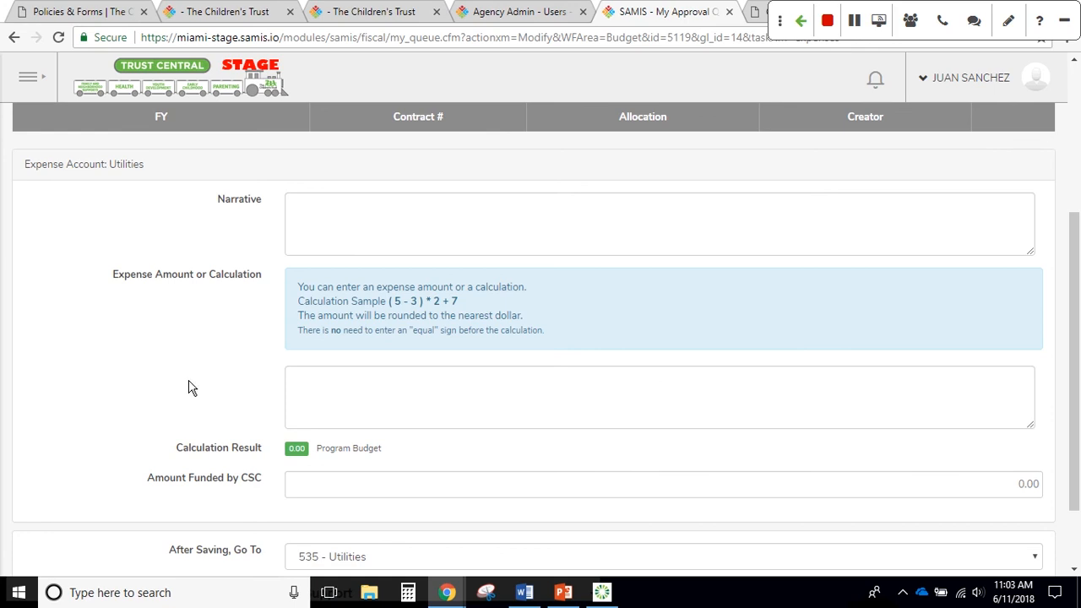
{"action": "left_click", "coordinate": [379, 395]}
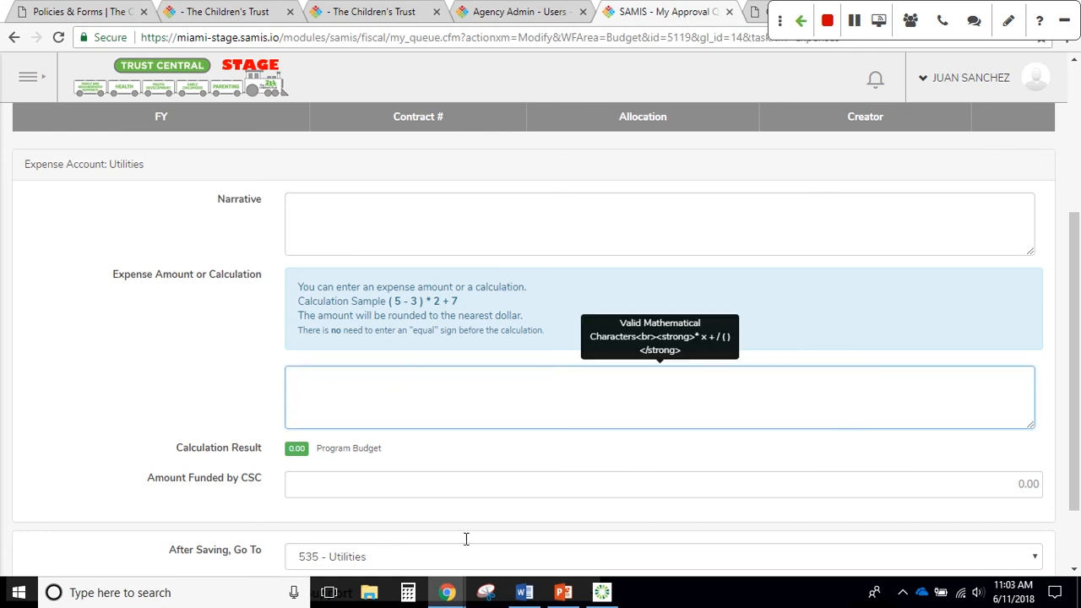
{"action": "left_click", "coordinate": [526, 592]}
{"action": "scroll", "coordinate": [485, 485], "scroll_direction": "down", "scroll_amount": 2}
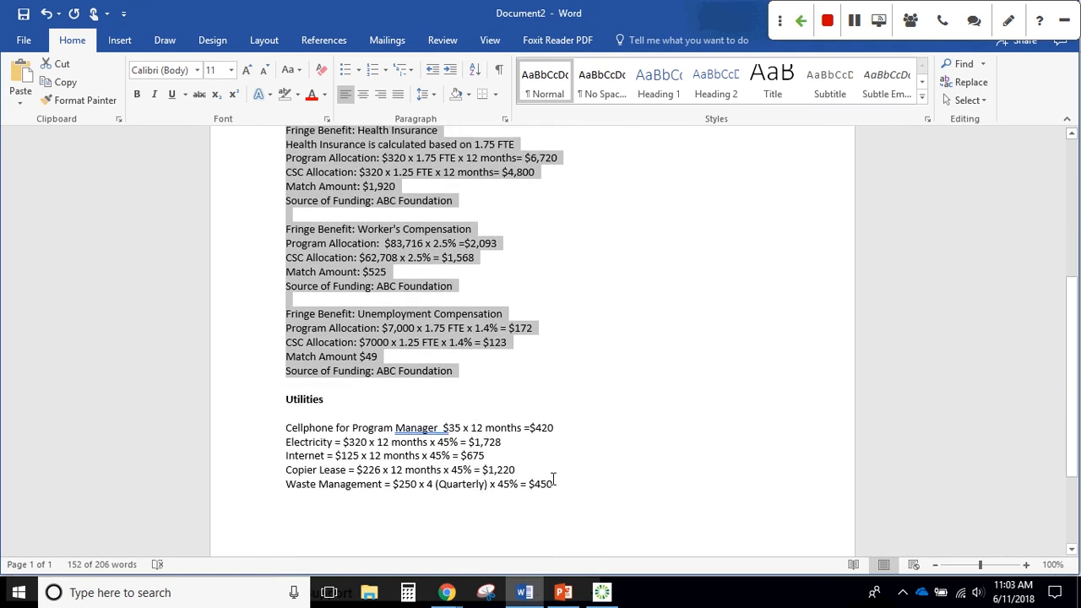
Copy the five Utilities lines, Cellphone through Waste Management, from Word and return to SAMIS
{"action": "scroll", "coordinate": [553, 483], "scroll_direction": "down", "scroll_amount": 1}
{"action": "left_click_drag", "start_coordinate": [556, 436], "coordinate": [288, 384]}
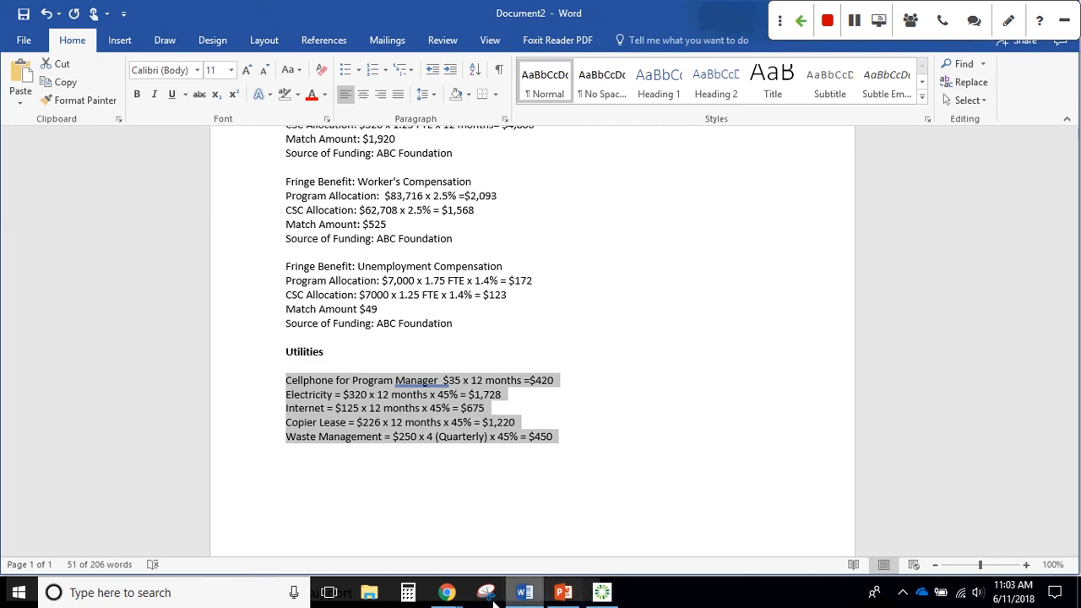
{"action": "mouse_move", "coordinate": [447, 591]}
{"action": "left_click", "coordinate": [414, 513]}
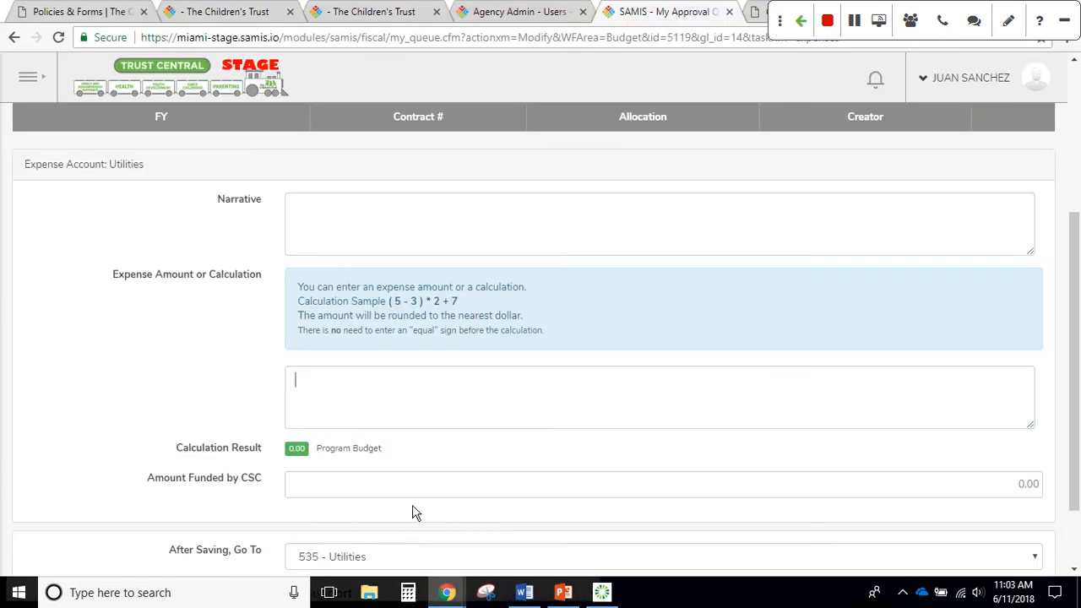
Paste the cellphone, electricity, internet, copier lease and waste management calculations into the Utilities Narrative
{"action": "left_click", "coordinate": [347, 225]}
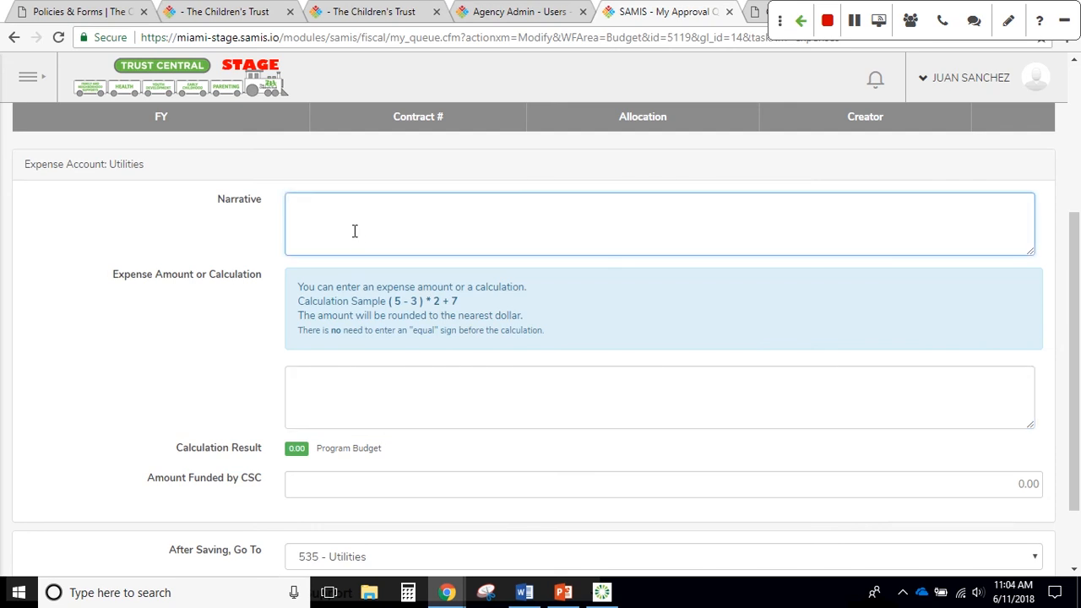
{"action": "key", "text": "ctrl+v"}
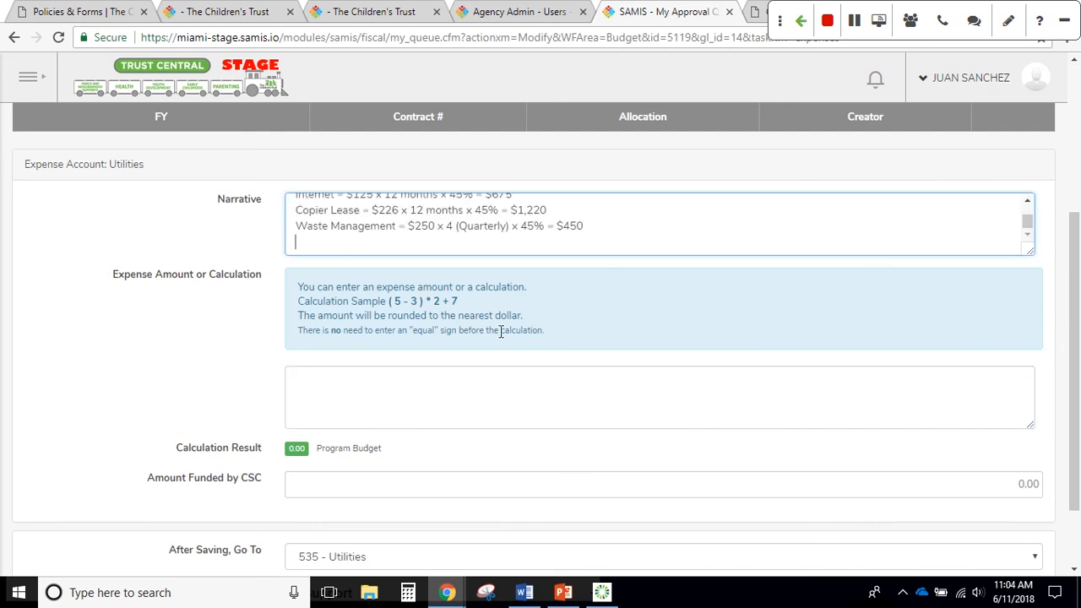
{"action": "scroll", "coordinate": [595, 230], "scroll_direction": "up", "scroll_amount": 3}
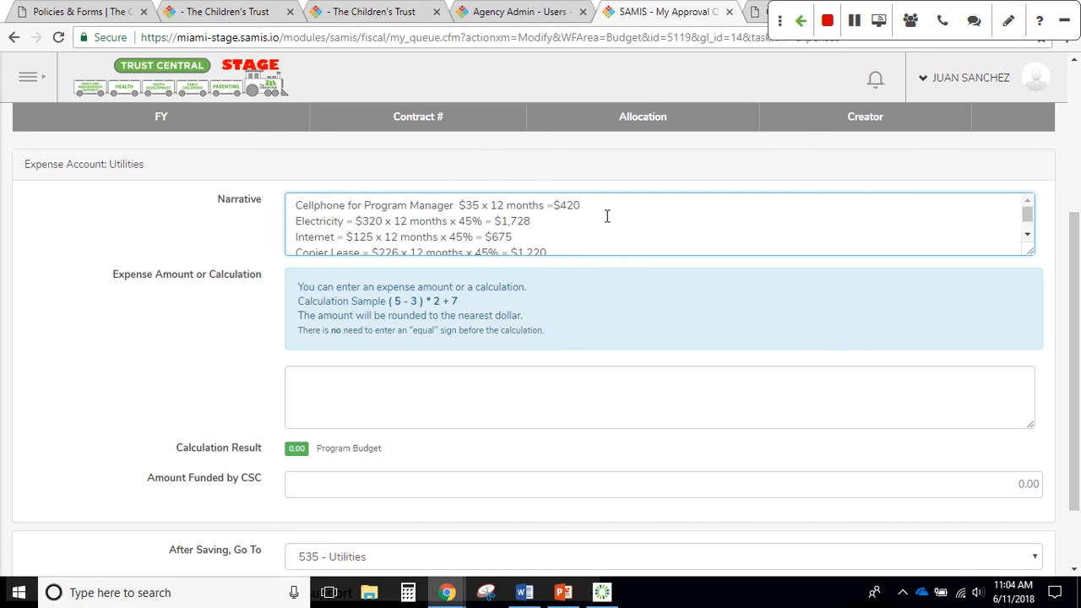
{"action": "left_click", "coordinate": [415, 405]}
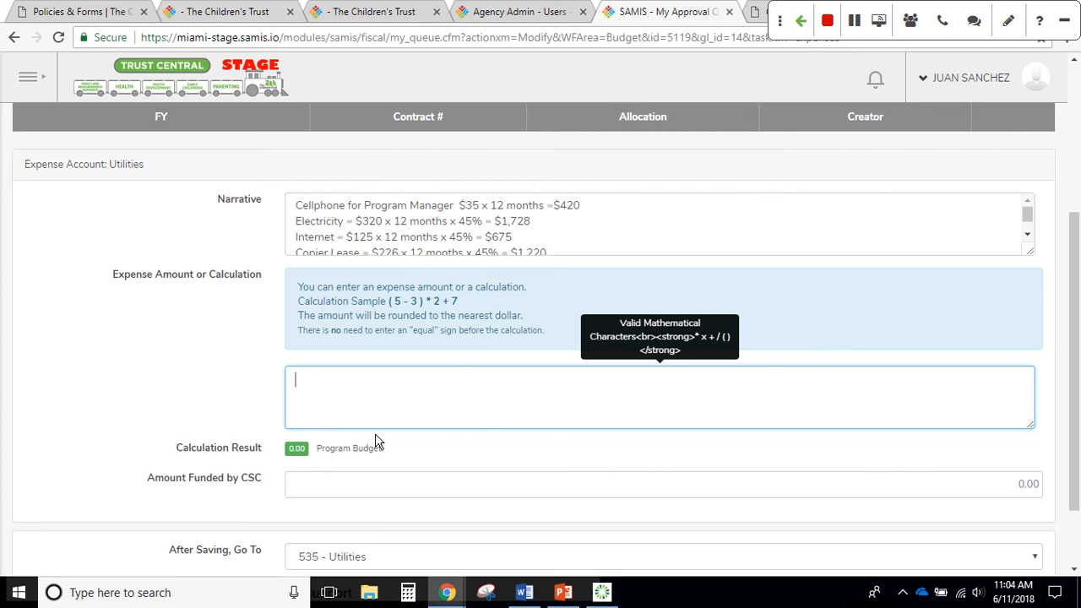
Enter 420+1728+675+1220+450 as the Utilities expense calculation, giving $4,493.00
{"action": "type", "text": "420"}
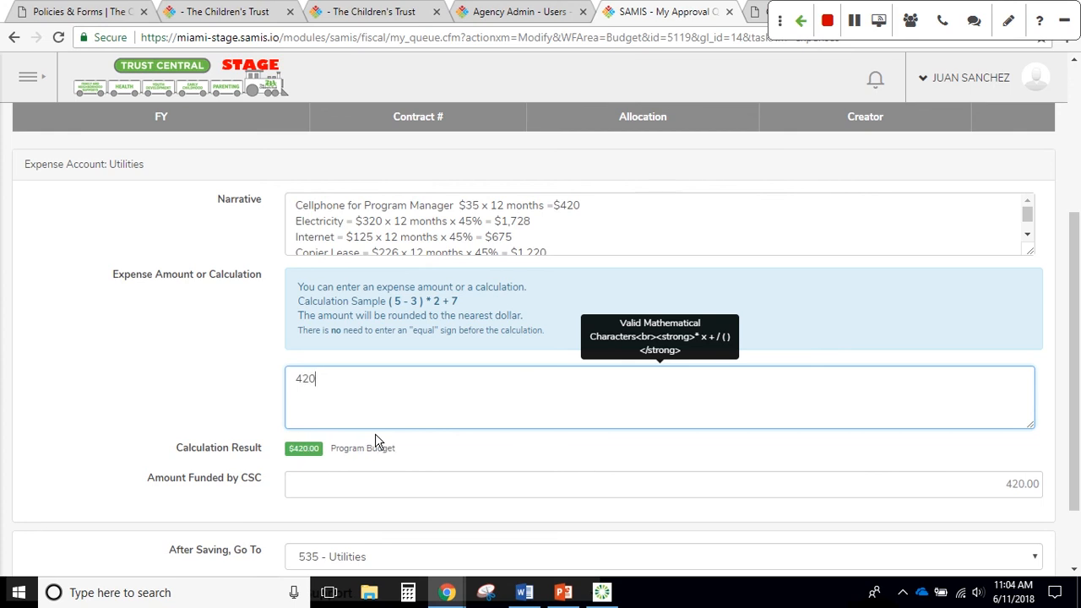
{"action": "type", "text": "+1728+"}
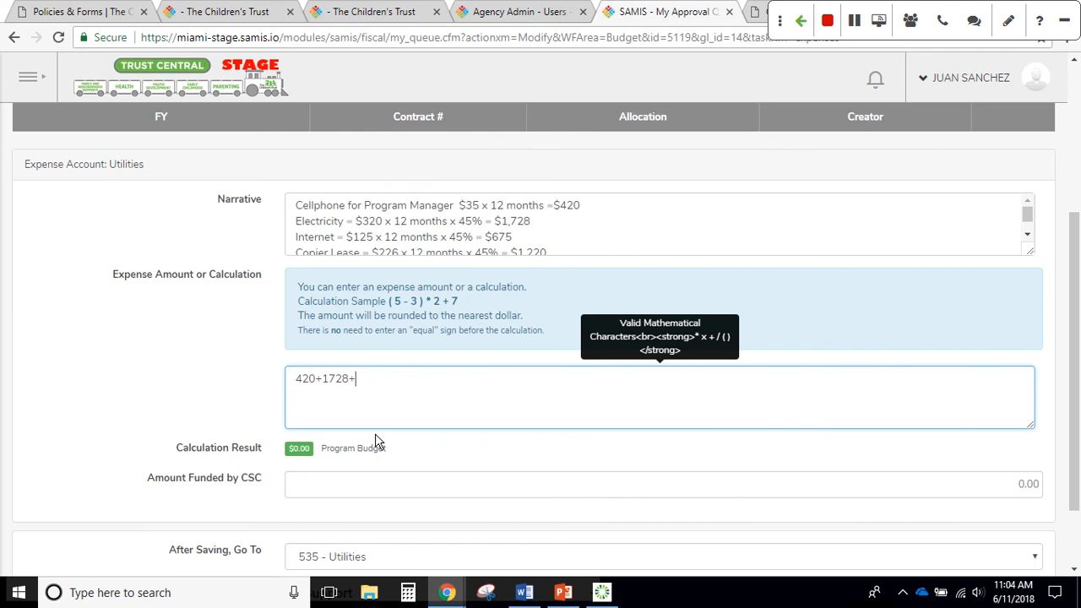
{"action": "type", "text": "675"}
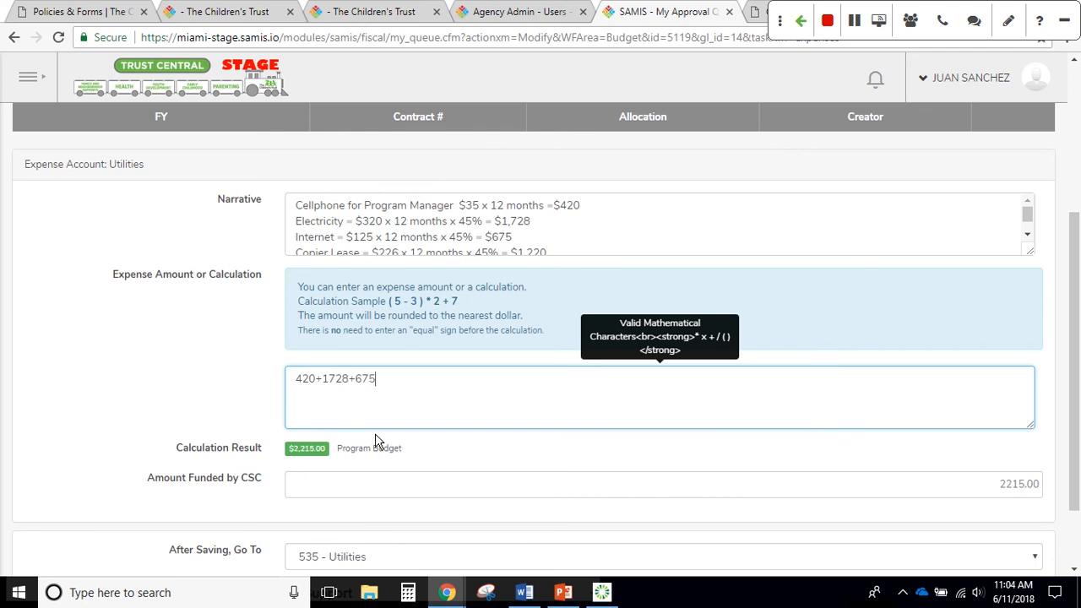
{"action": "type", "text": "+1220+"}
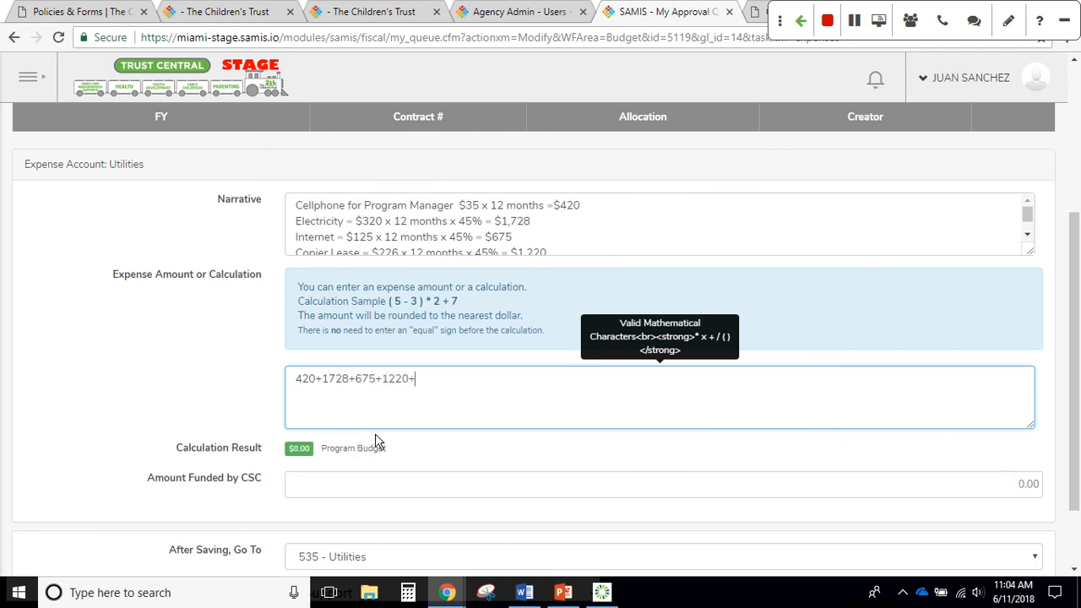
{"action": "type", "text": "450"}
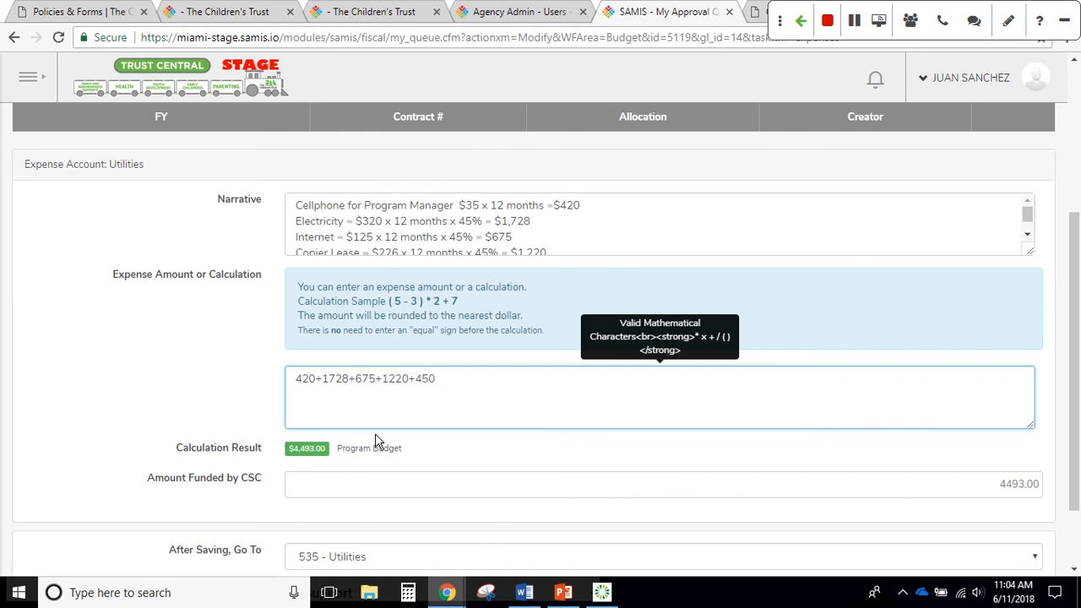
{"action": "left_click", "coordinate": [490, 462]}
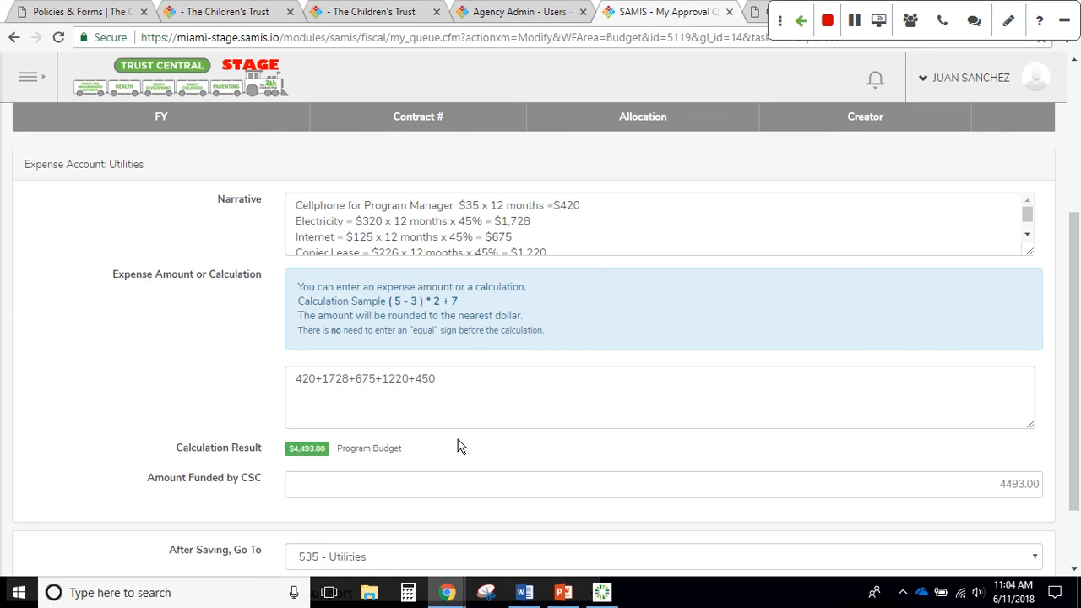
{"action": "scroll", "coordinate": [465, 439], "scroll_direction": "down", "scroll_amount": 1}
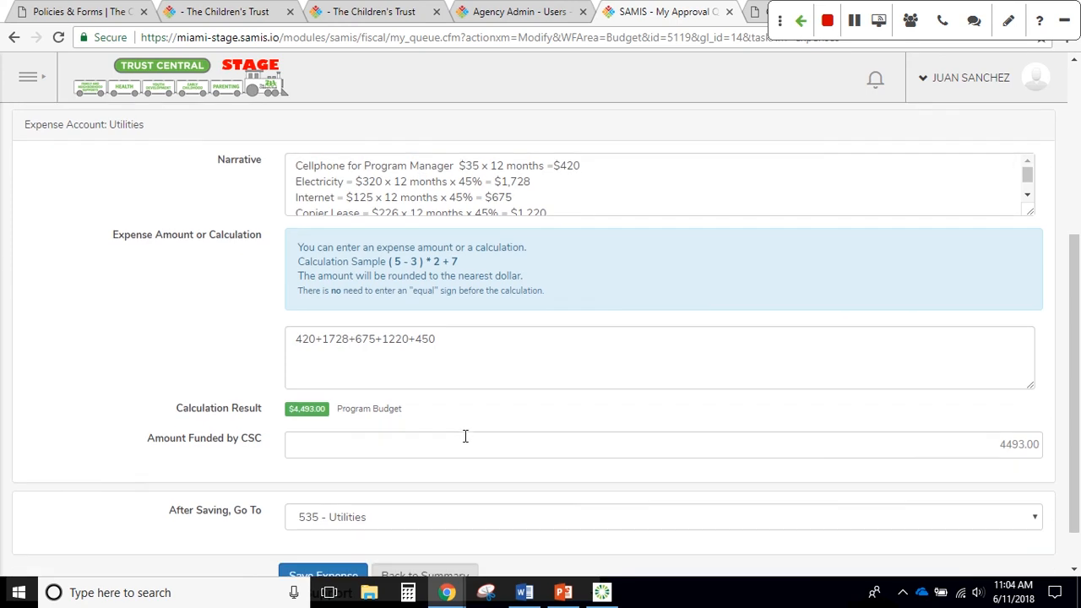
{"action": "scroll", "coordinate": [465, 435], "scroll_direction": "down", "scroll_amount": 1}
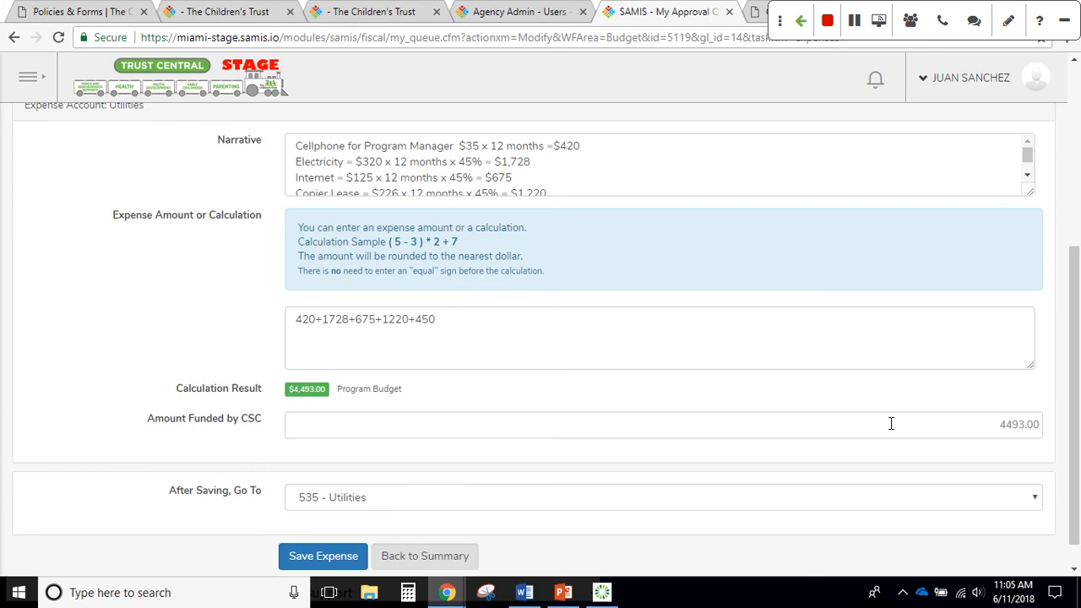
Change the Utilities Amount Funded by CSC from 4493.00 to 4000
{"action": "left_click", "coordinate": [992, 432]}
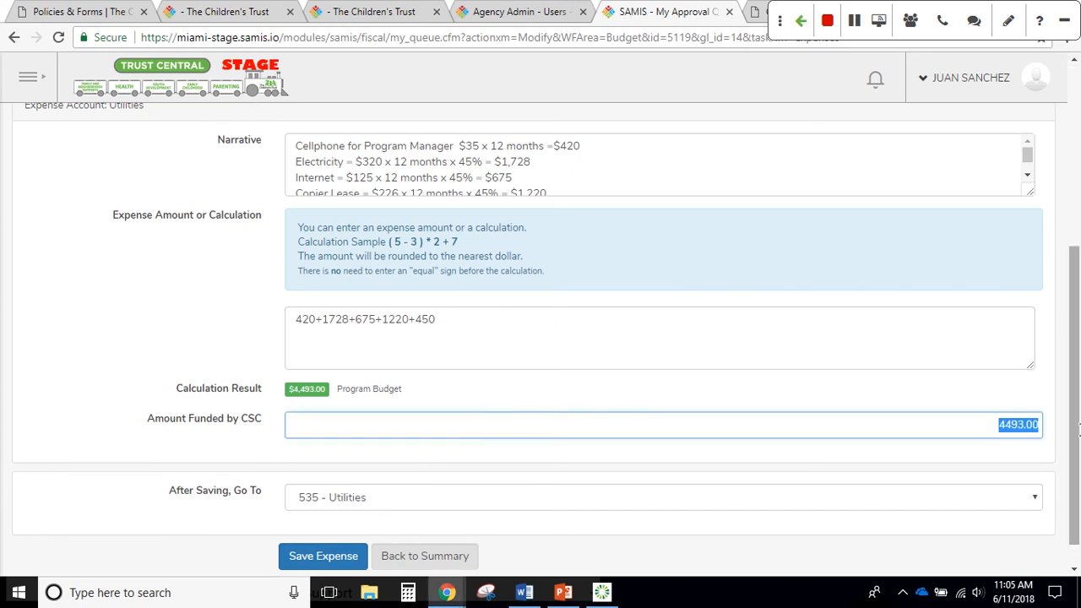
{"action": "key", "text": "BackSpace"}
{"action": "type", "text": "4000"}
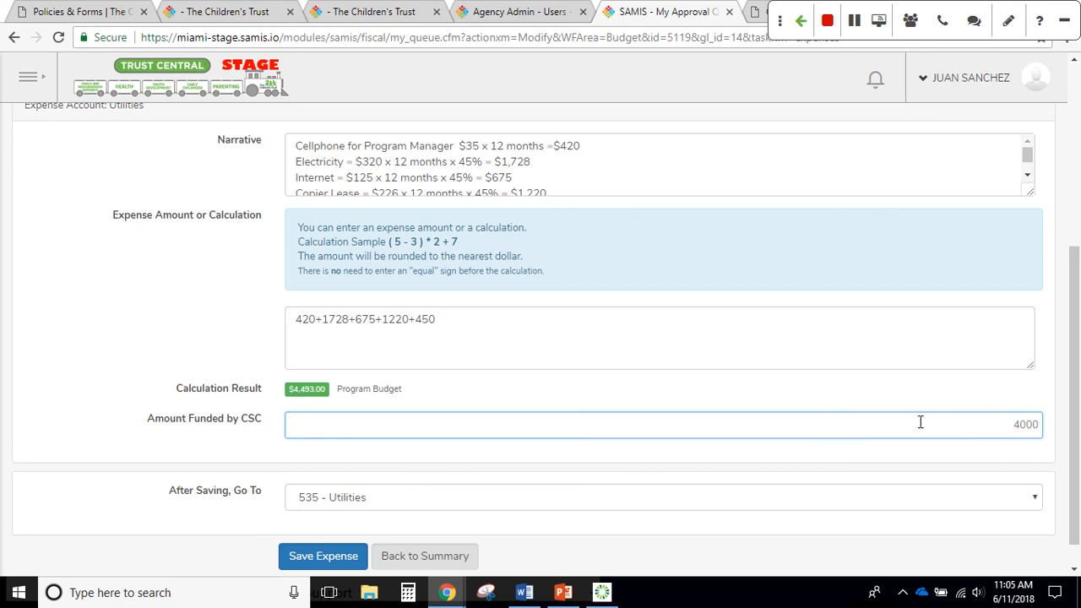
{"action": "scroll", "coordinate": [550, 459], "scroll_direction": "down", "scroll_amount": 1}
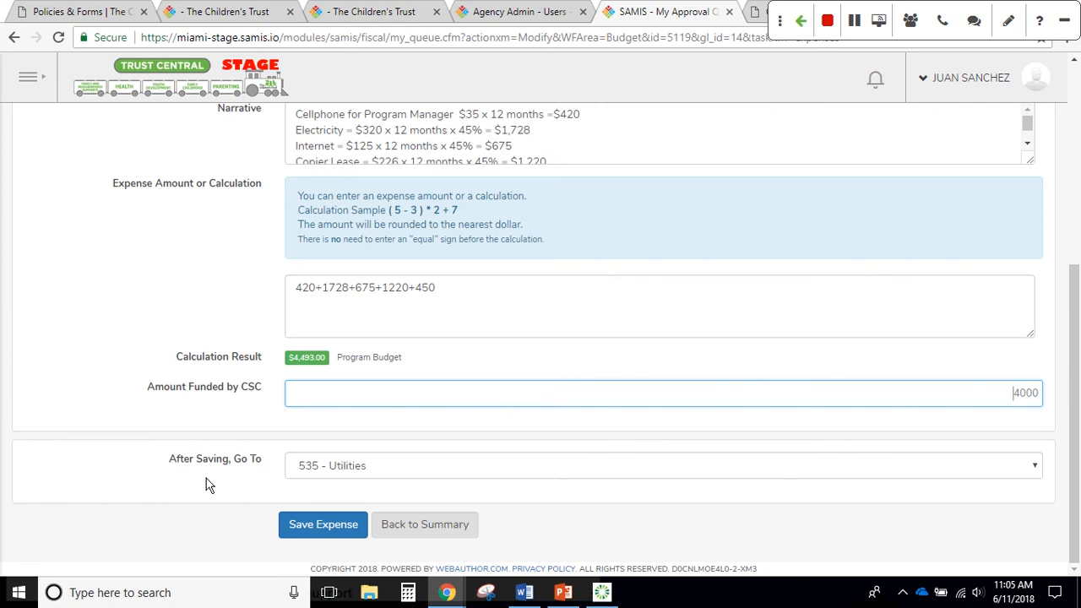
Save the Utilities expense with Budget Summary Page as the after-saving destination
{"action": "left_click", "coordinate": [326, 470]}
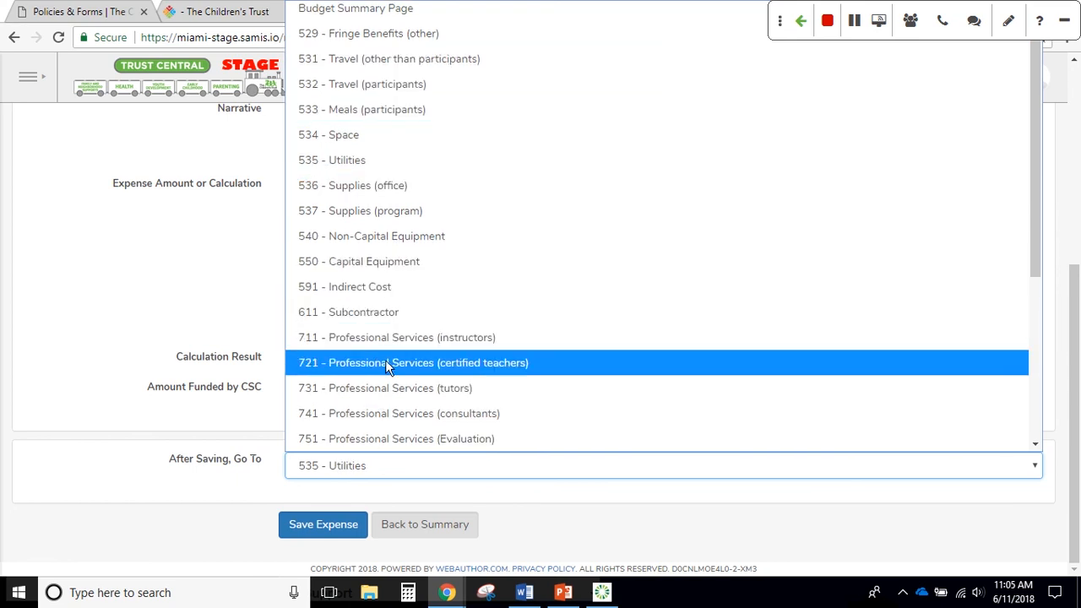
{"action": "left_click", "coordinate": [402, 287]}
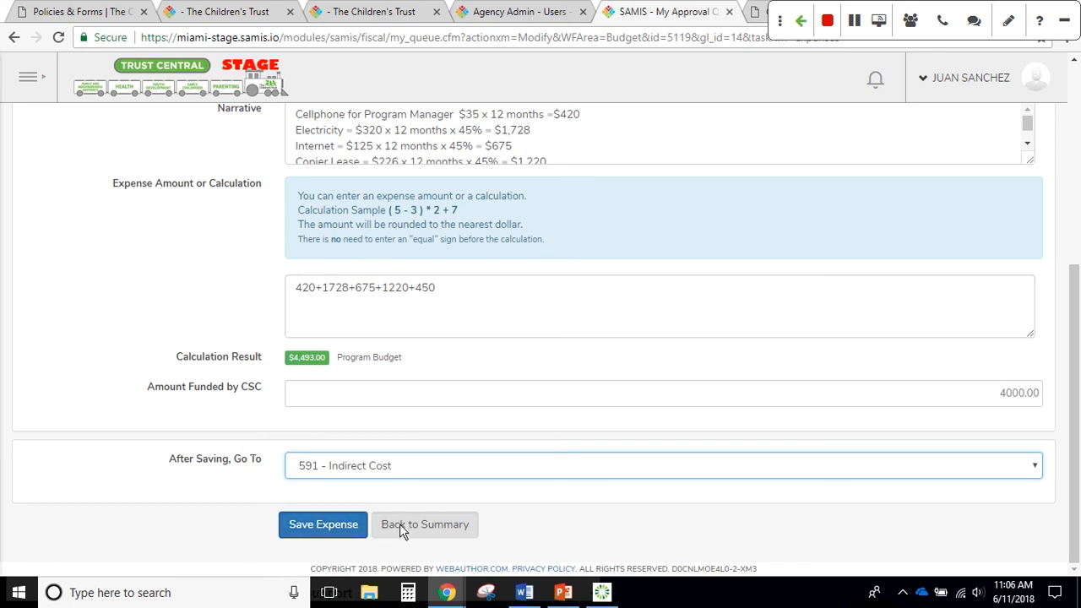
{"action": "left_click", "coordinate": [374, 471]}
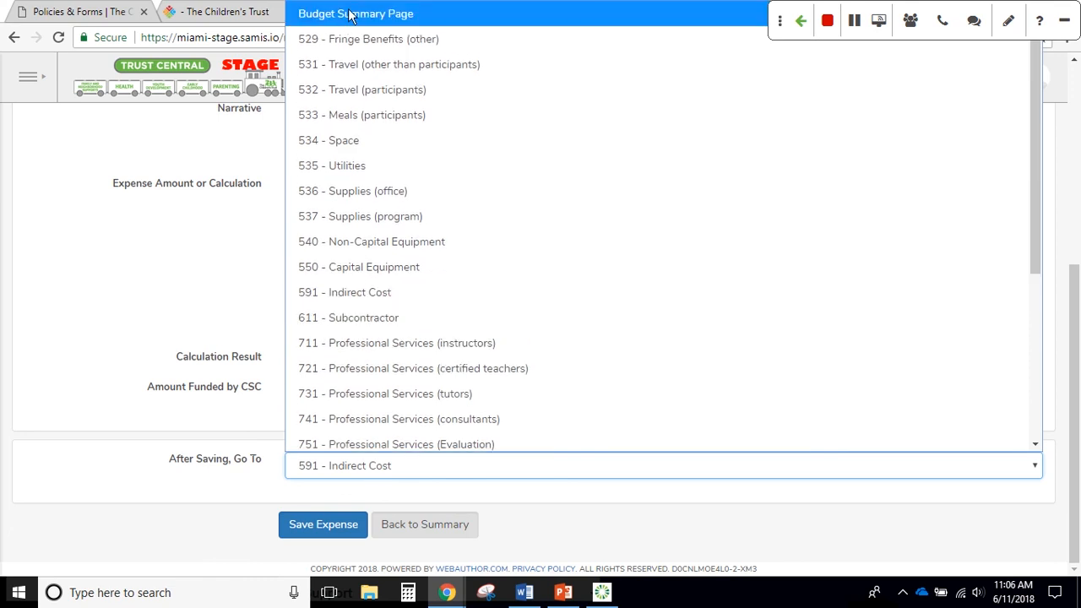
{"action": "left_click", "coordinate": [355, 10]}
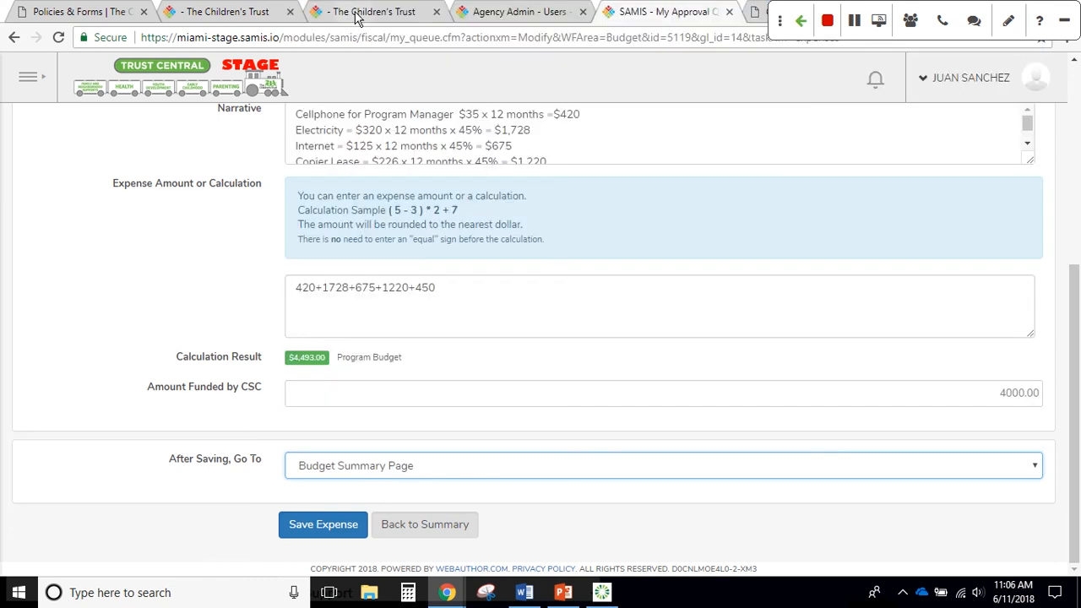
{"action": "left_click", "coordinate": [310, 527]}
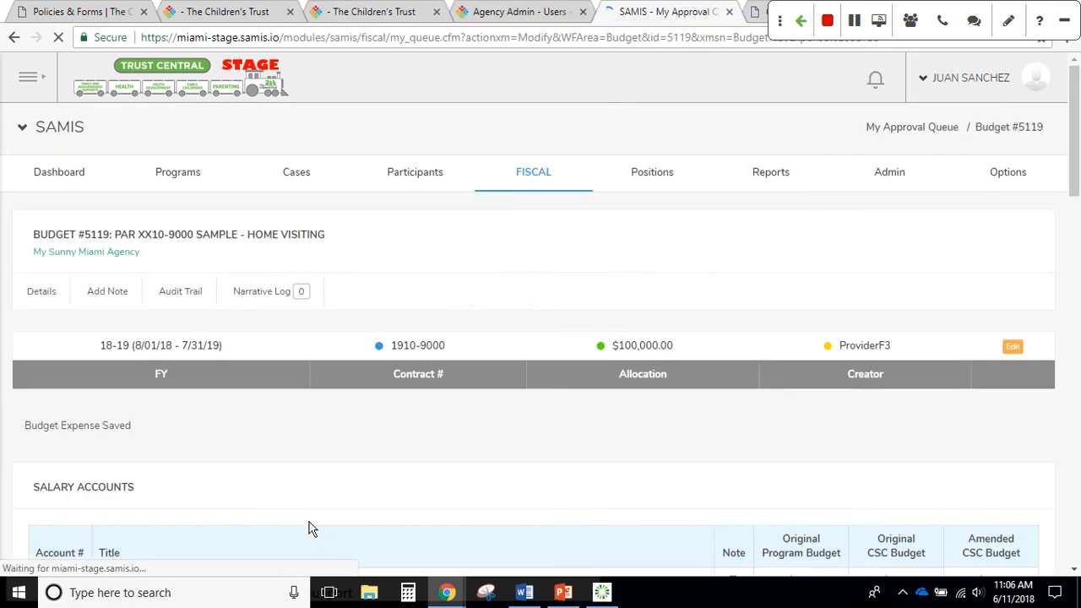
{"action": "scroll", "coordinate": [448, 473], "scroll_direction": "down", "scroll_amount": 1}
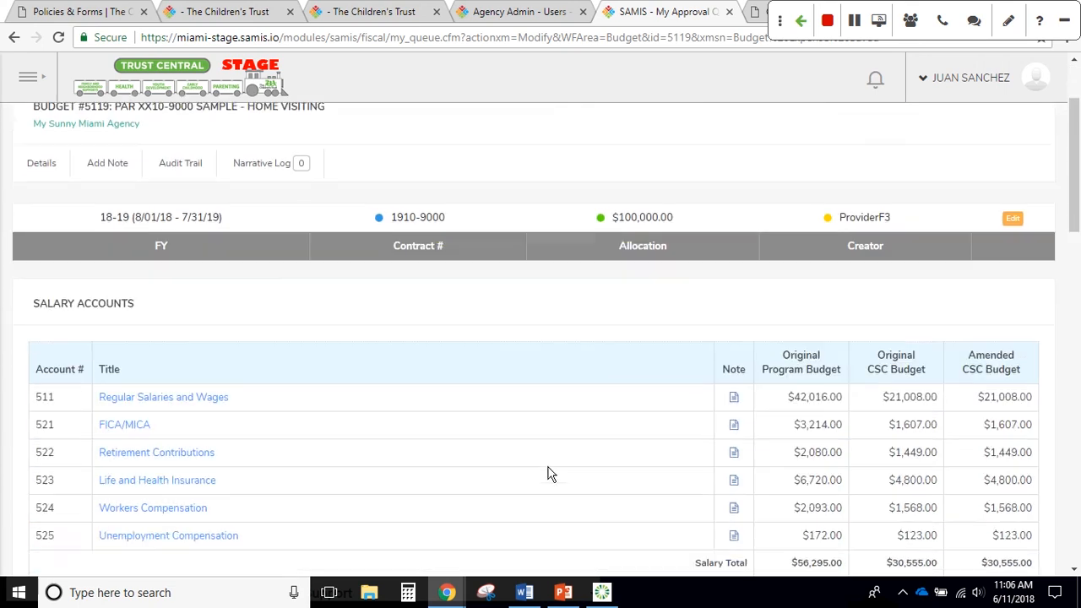
{"action": "scroll", "coordinate": [547, 473], "scroll_direction": "down", "scroll_amount": 1}
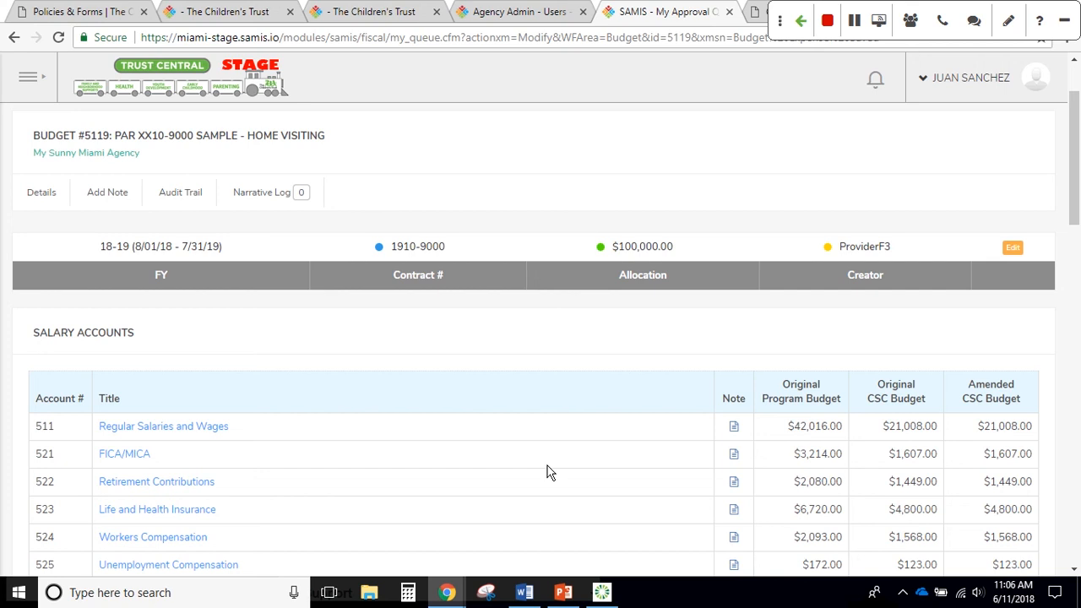
{"action": "scroll", "coordinate": [446, 185], "scroll_direction": "down", "scroll_amount": 6}
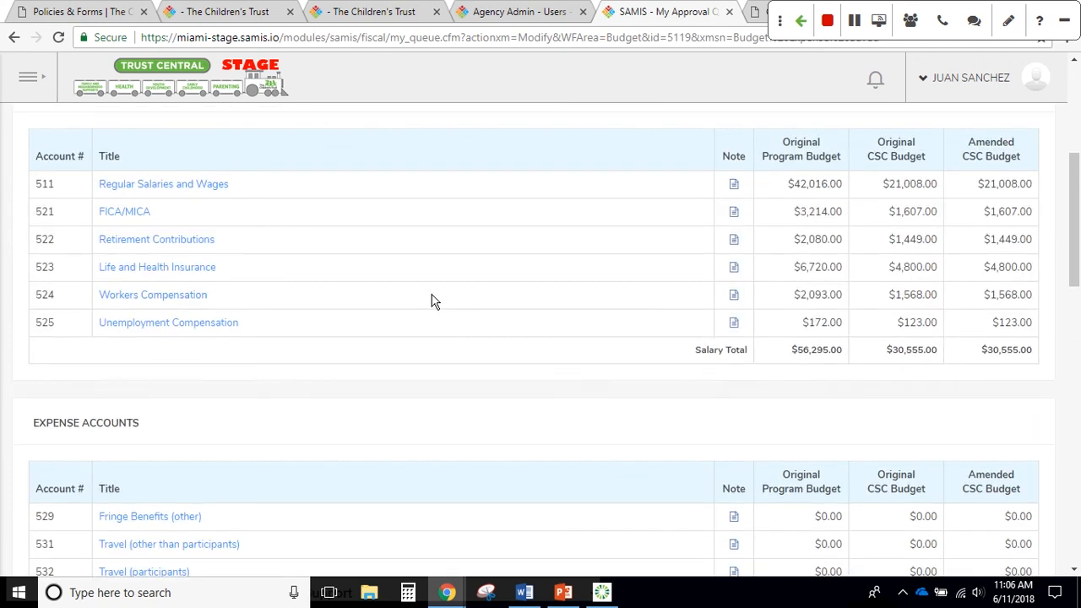
{"action": "scroll", "coordinate": [440, 296], "scroll_direction": "down", "scroll_amount": 8}
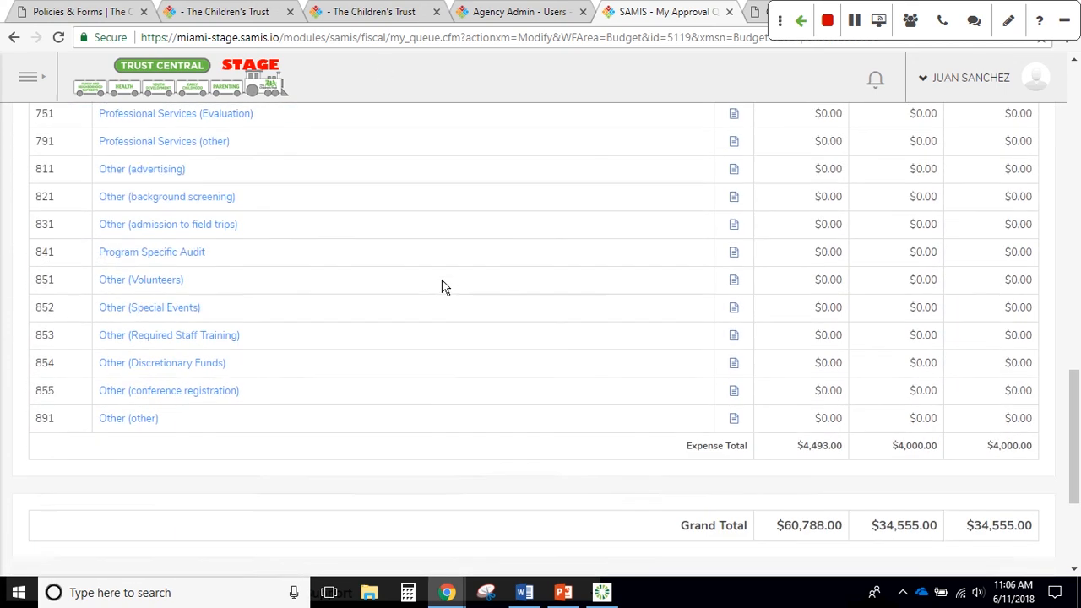
{"action": "scroll", "coordinate": [441, 285], "scroll_direction": "down", "scroll_amount": 1}
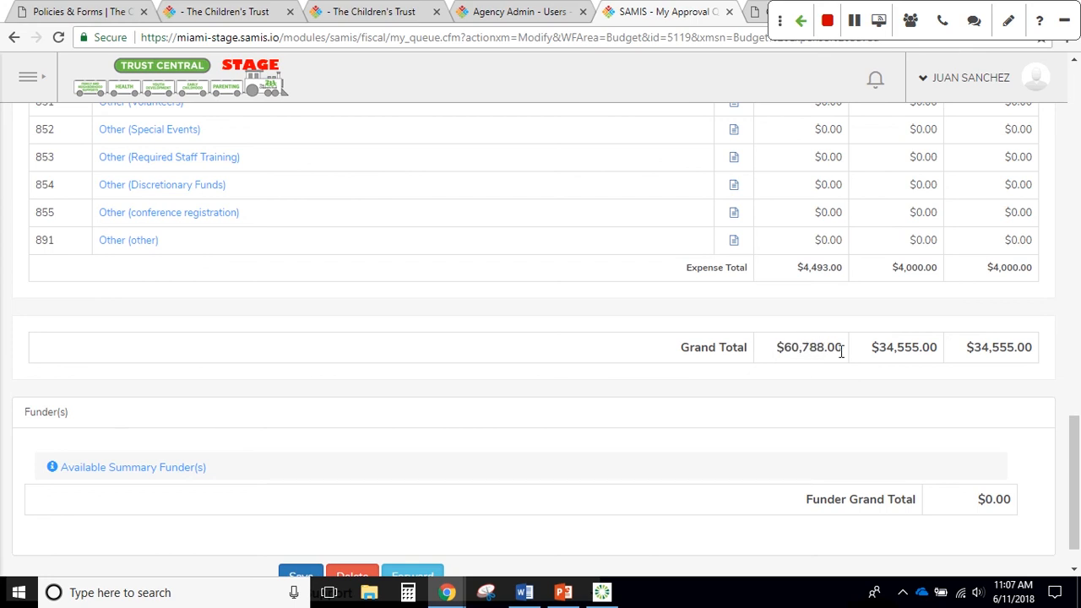
{"action": "left_click_drag", "start_coordinate": [873, 348], "coordinate": [939, 351]}
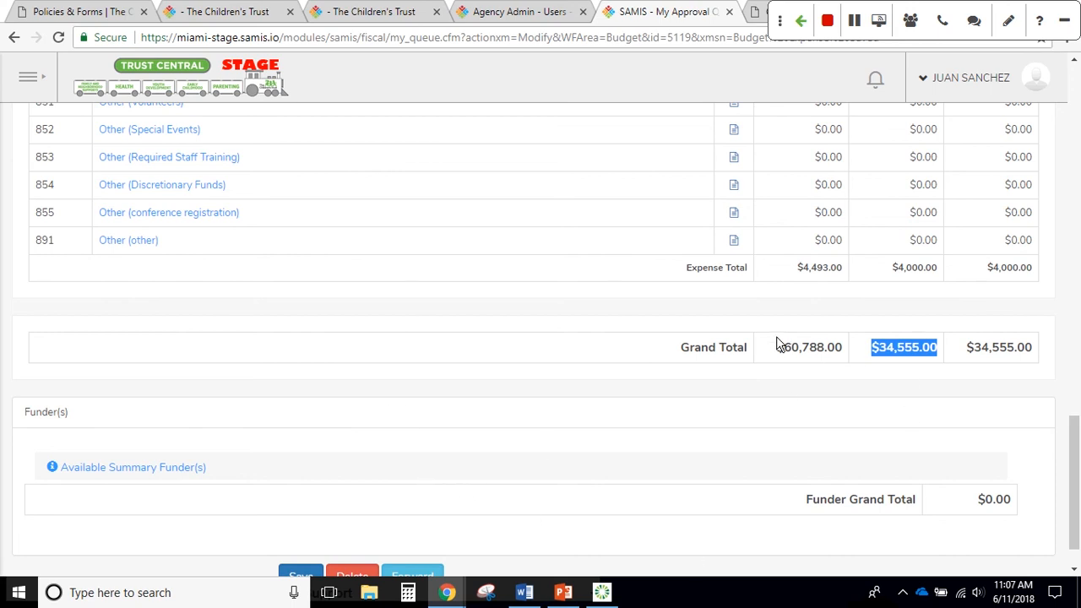
{"action": "left_click_drag", "start_coordinate": [774, 346], "coordinate": [836, 350]}
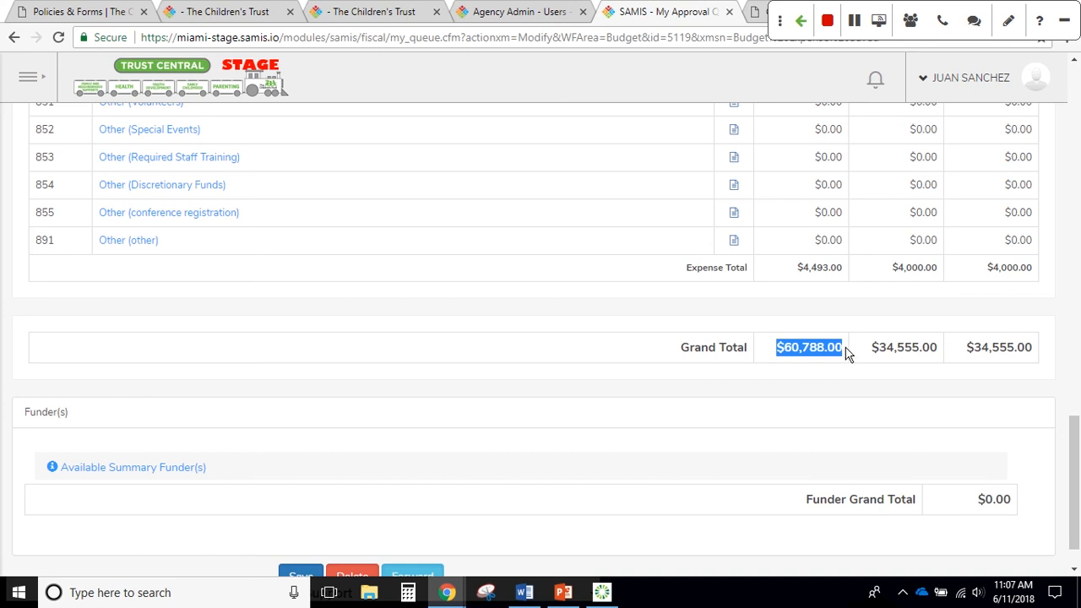
{"action": "left_click_drag", "start_coordinate": [870, 354], "coordinate": [940, 358]}
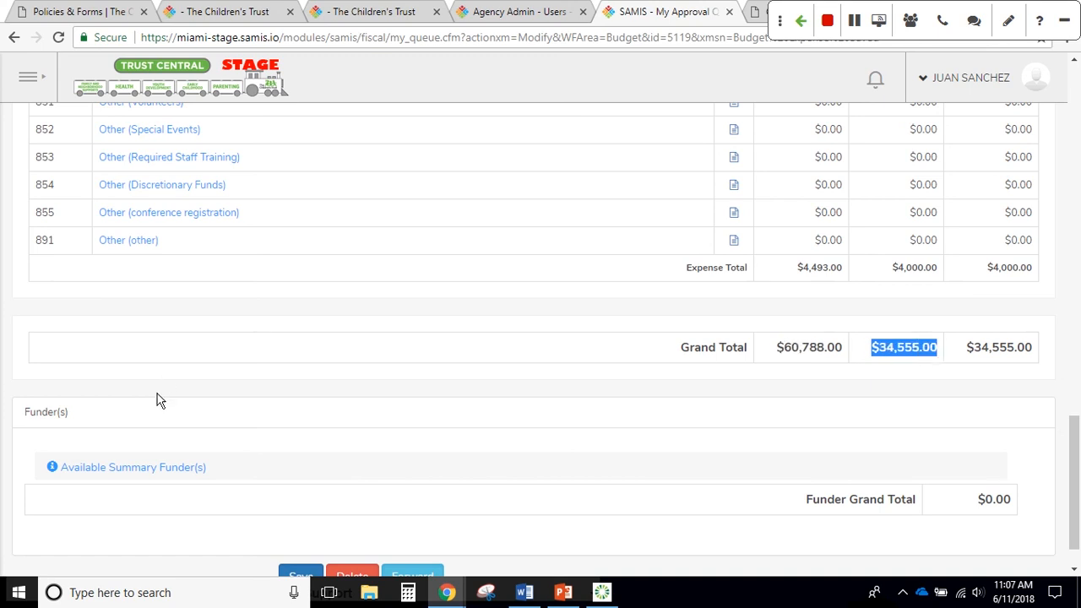
Expand the available funders and give Other 30000 with the comment 'ABC Foundation'
{"action": "left_click", "coordinate": [94, 476]}
{"action": "scroll", "coordinate": [160, 498], "scroll_direction": "down", "scroll_amount": 2}
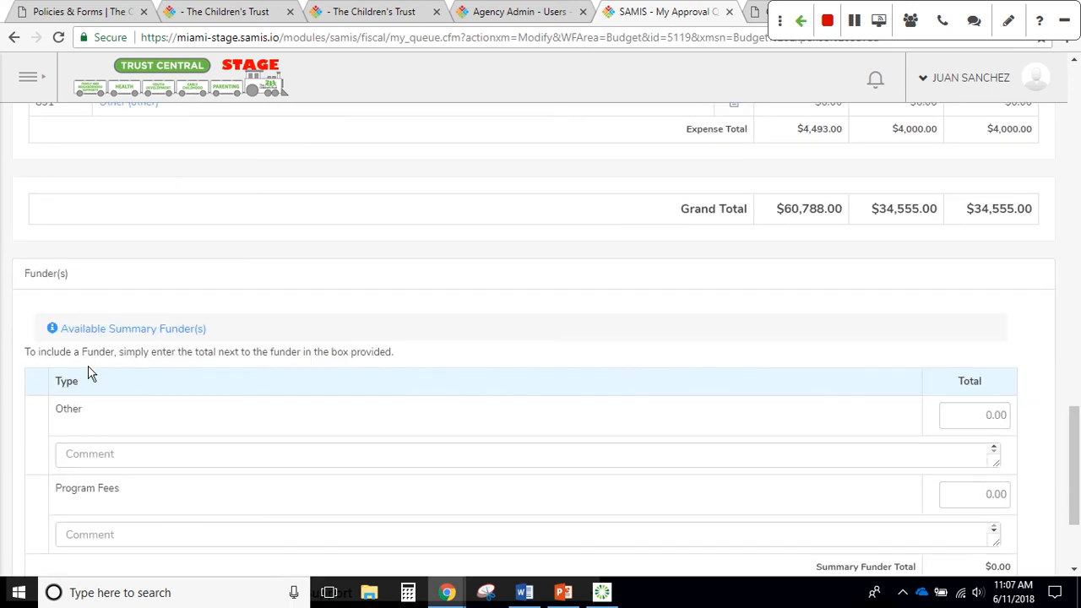
{"action": "left_click", "coordinate": [140, 457]}
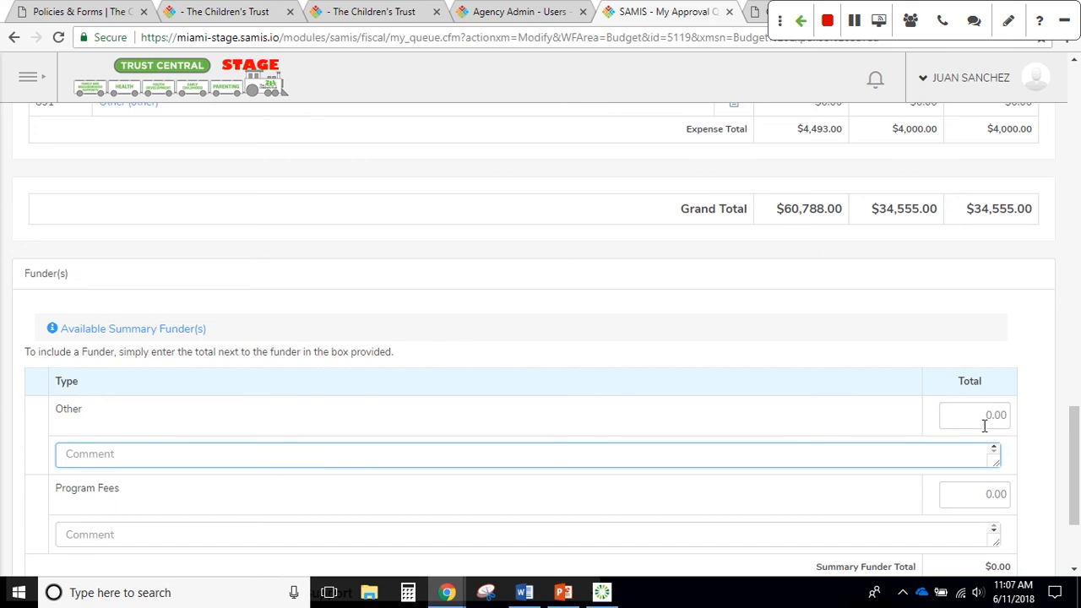
{"action": "left_click", "coordinate": [961, 413]}
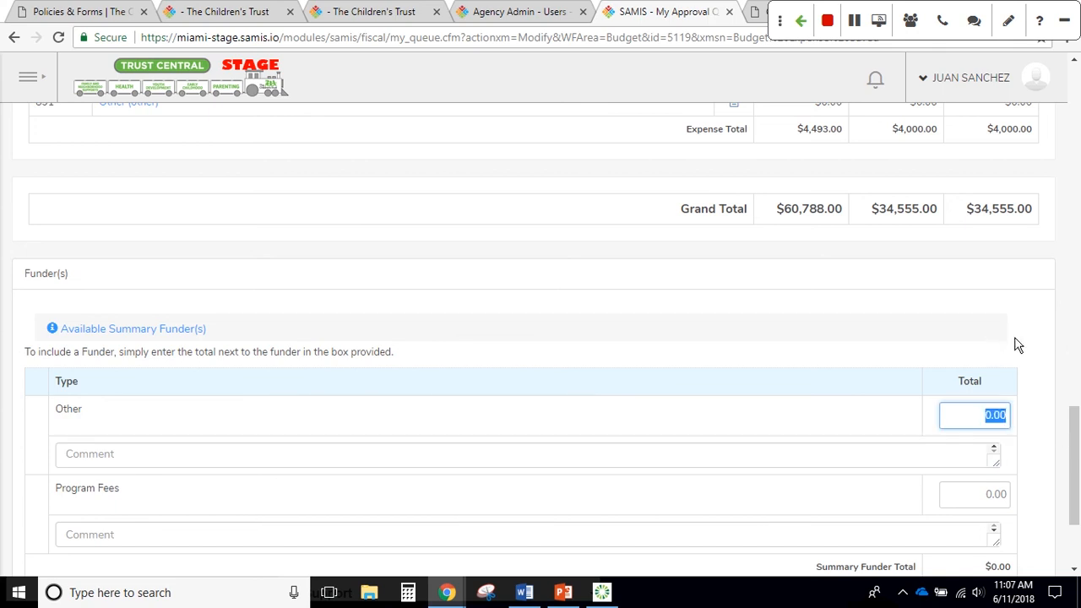
{"action": "type", "text": "30000"}
{"action": "left_click", "coordinate": [161, 453]}
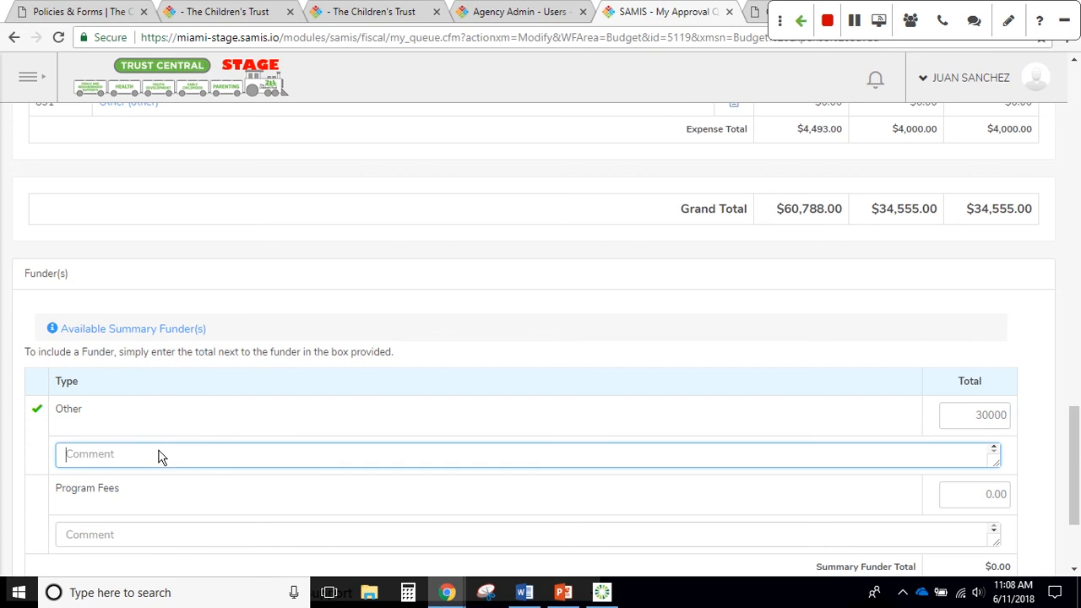
{"action": "type", "text": "AB"}
{"action": "type", "text": "S=C =="}
{"action": "key", "text": "BackSpace"}
{"action": "key", "text": "BackSpace"}
{"action": "key", "text": "BackSpace"}
{"action": "key", "text": "BackSpace"}
{"action": "key", "text": "BackSpace"}
{"action": "type", "text": "C Founc"}
{"action": "type", "text": "ation"}
Set the Program Fees funder to 9212 with the comment 'Program Fees'
{"action": "left_click", "coordinate": [291, 537]}
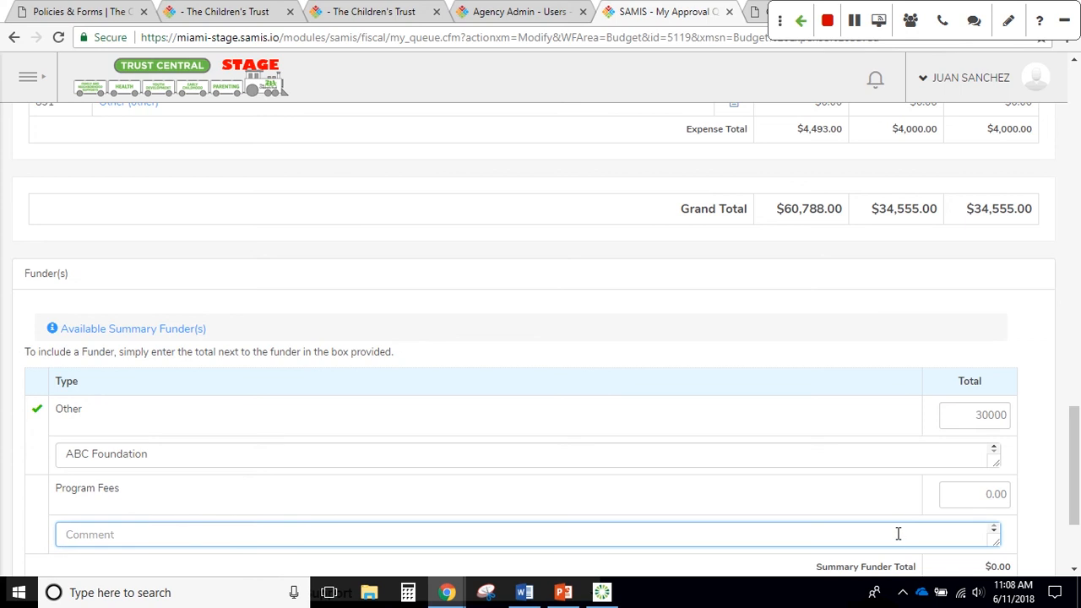
{"action": "type", "text": "9212"}
{"action": "left_click", "coordinate": [989, 497]}
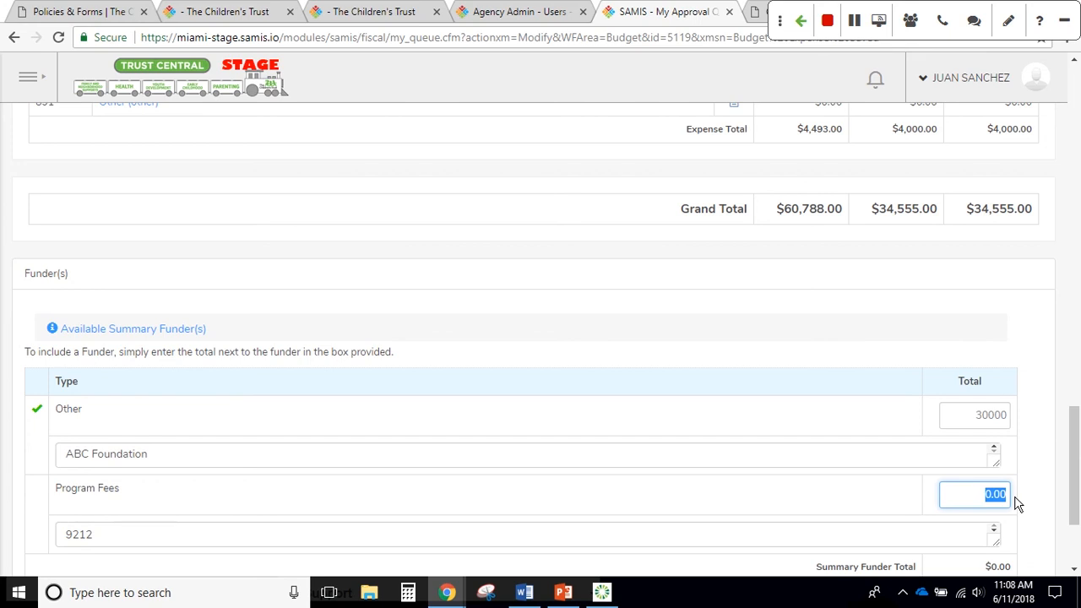
{"action": "type", "text": "9212"}
{"action": "key", "text": "Tab"}
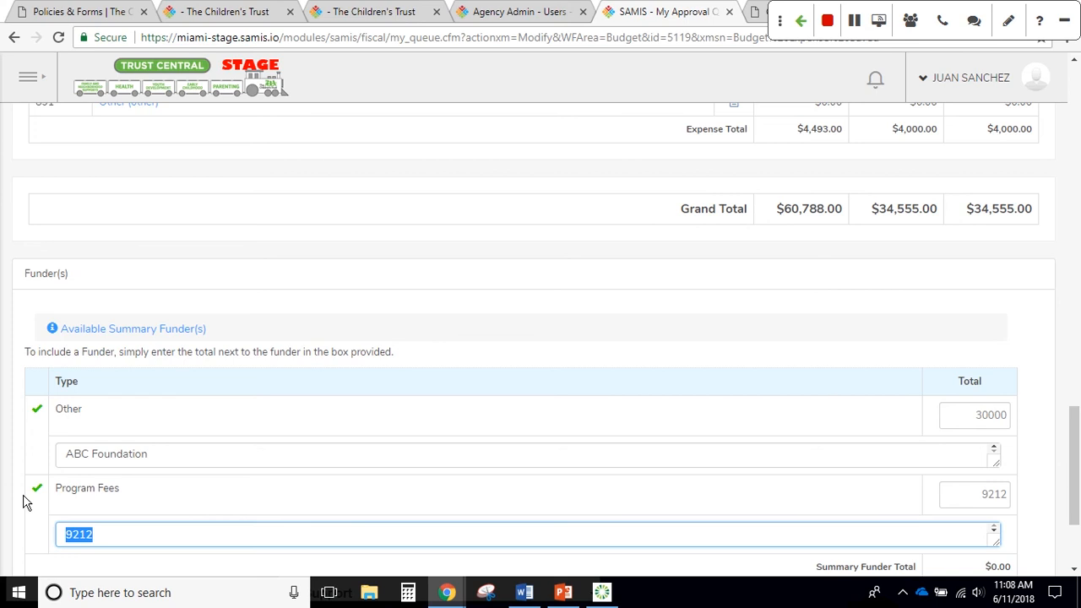
{"action": "type", "text": "Program Fees"}
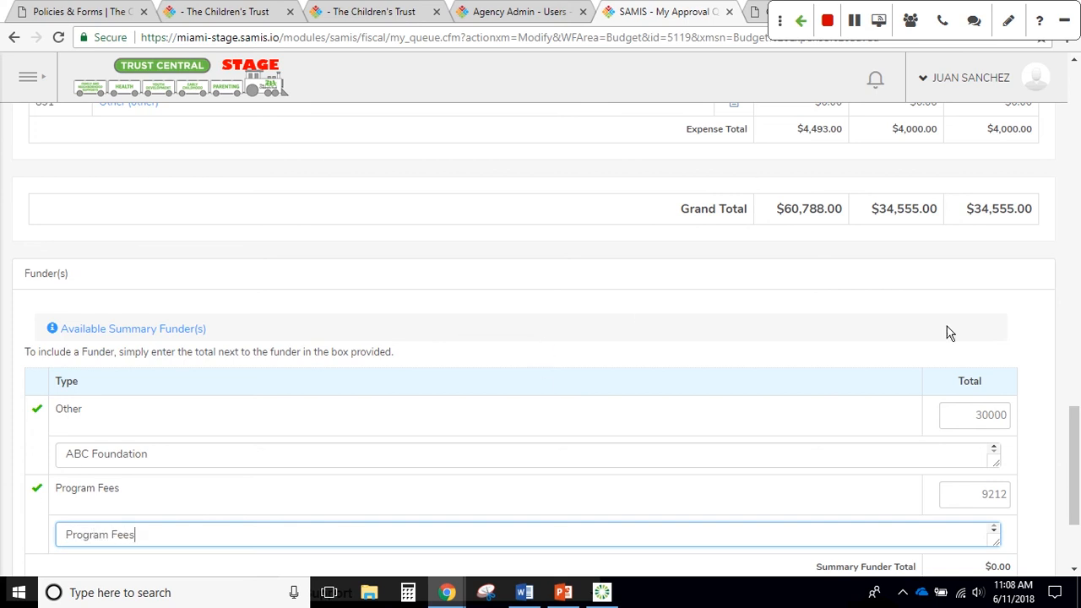
{"action": "left_click", "coordinate": [878, 296]}
{"action": "scroll", "coordinate": [878, 296], "scroll_direction": "down", "scroll_amount": 3}
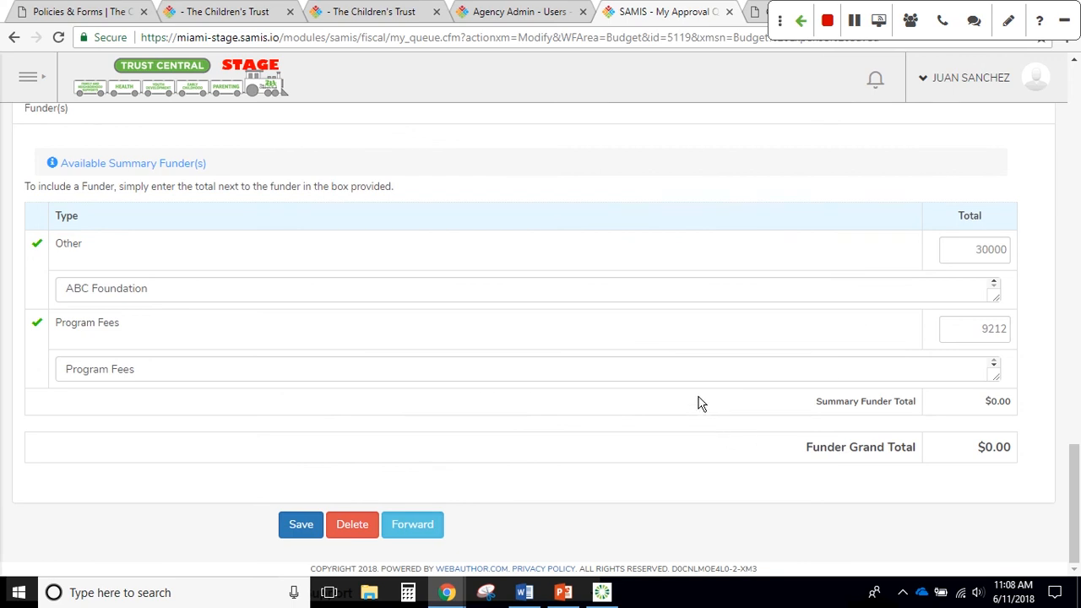
{"action": "scroll", "coordinate": [700, 403], "scroll_direction": "up", "scroll_amount": 2}
{"action": "scroll", "coordinate": [707, 420], "scroll_direction": "down", "scroll_amount": 1}
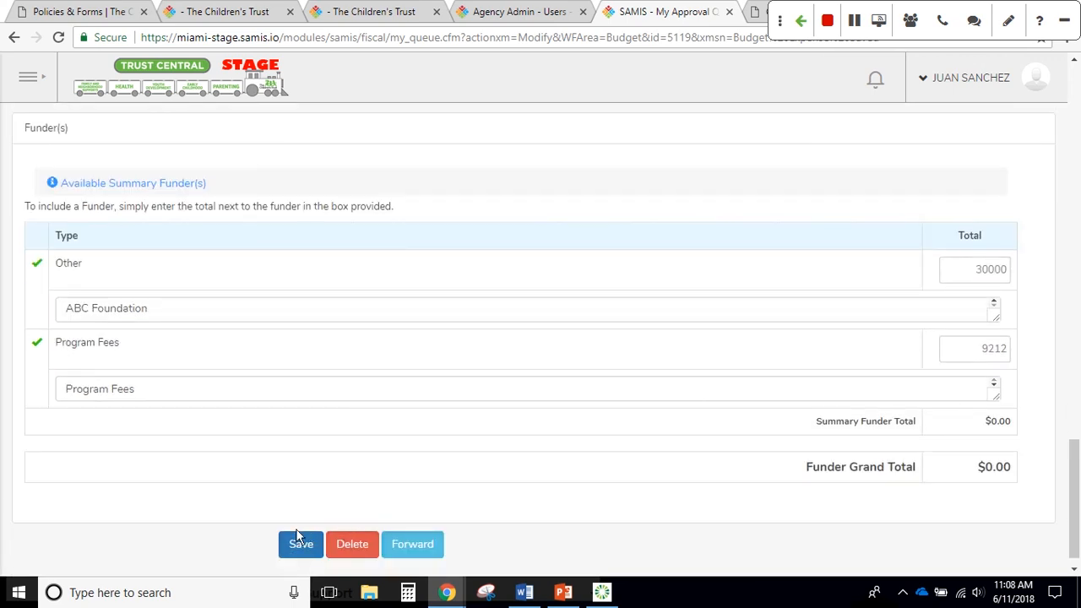
Save budget #5119 and compare its $60,788.00 Grand Total with the $39,212.00 Funder Grand Total
{"action": "left_click", "coordinate": [298, 542]}
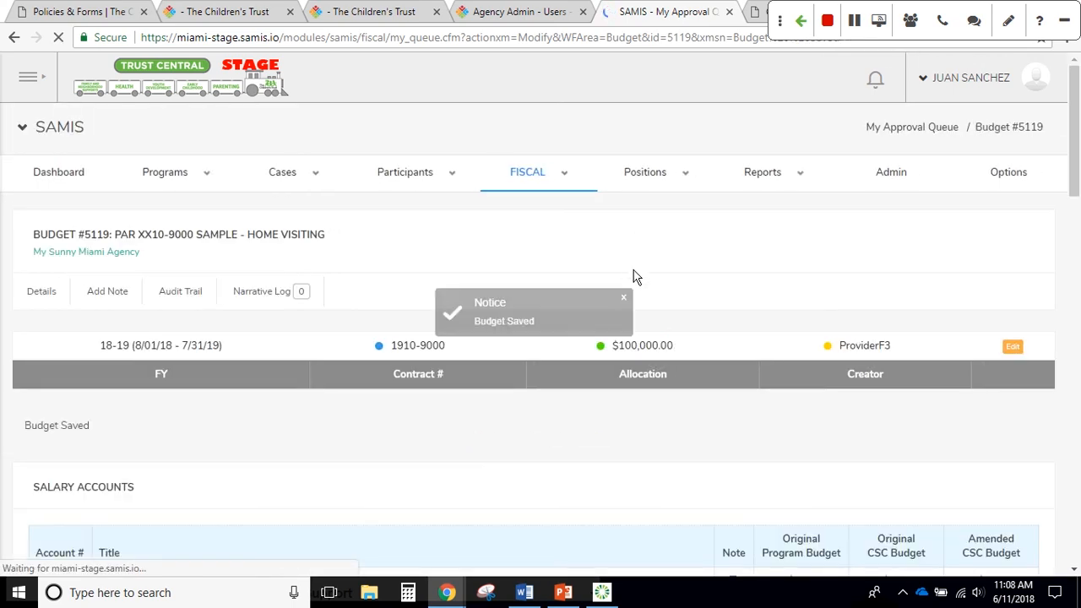
{"action": "scroll", "coordinate": [659, 363], "scroll_direction": "down", "scroll_amount": 8}
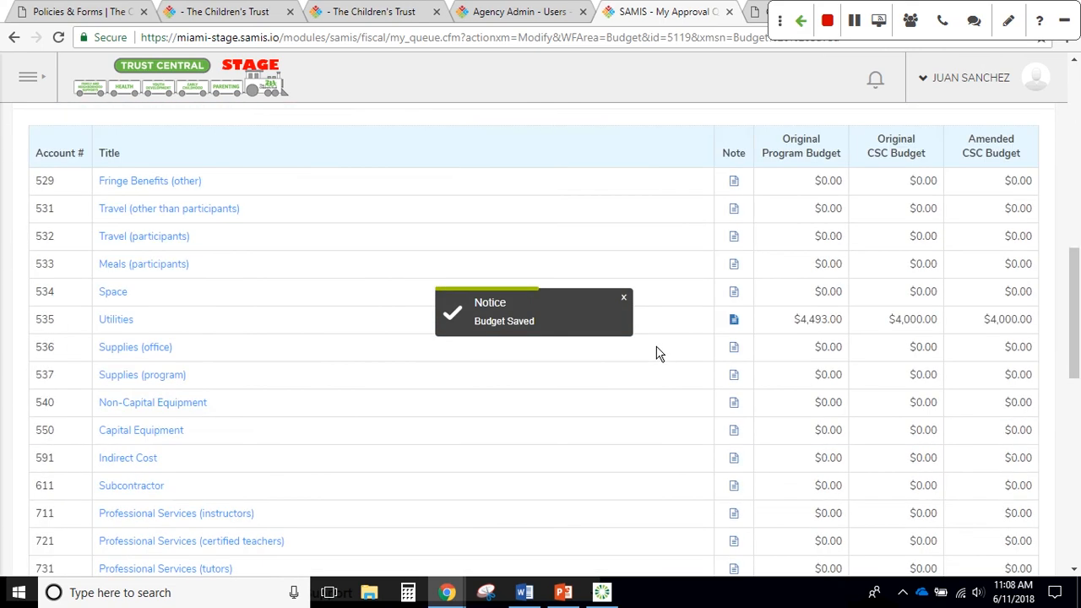
{"action": "scroll", "coordinate": [667, 346], "scroll_direction": "down", "scroll_amount": 2}
{"action": "scroll", "coordinate": [673, 337], "scroll_direction": "down", "scroll_amount": 4}
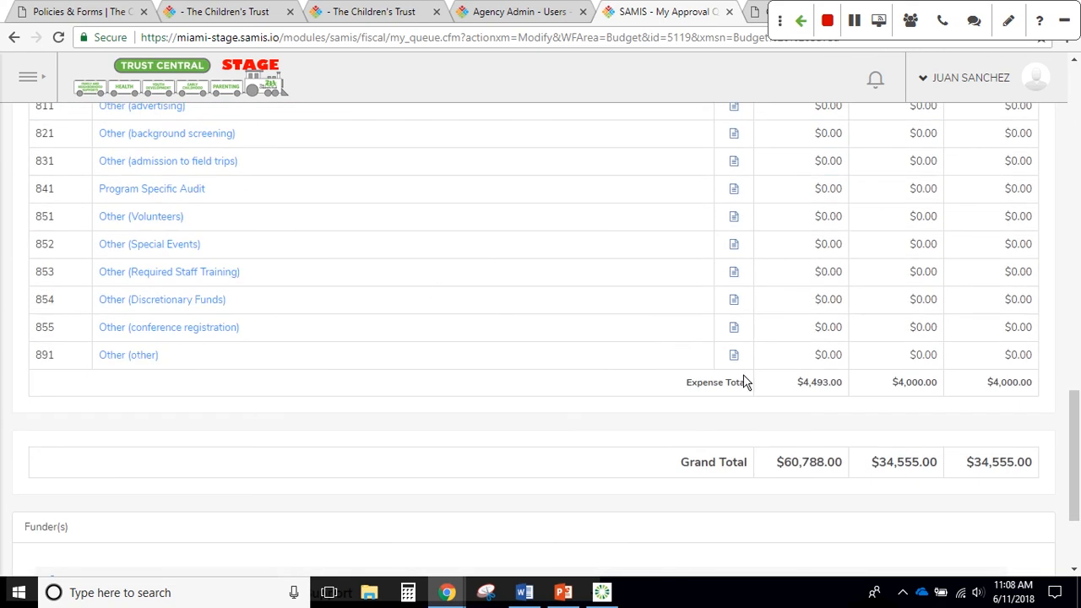
{"action": "scroll", "coordinate": [760, 388], "scroll_direction": "down", "scroll_amount": 3}
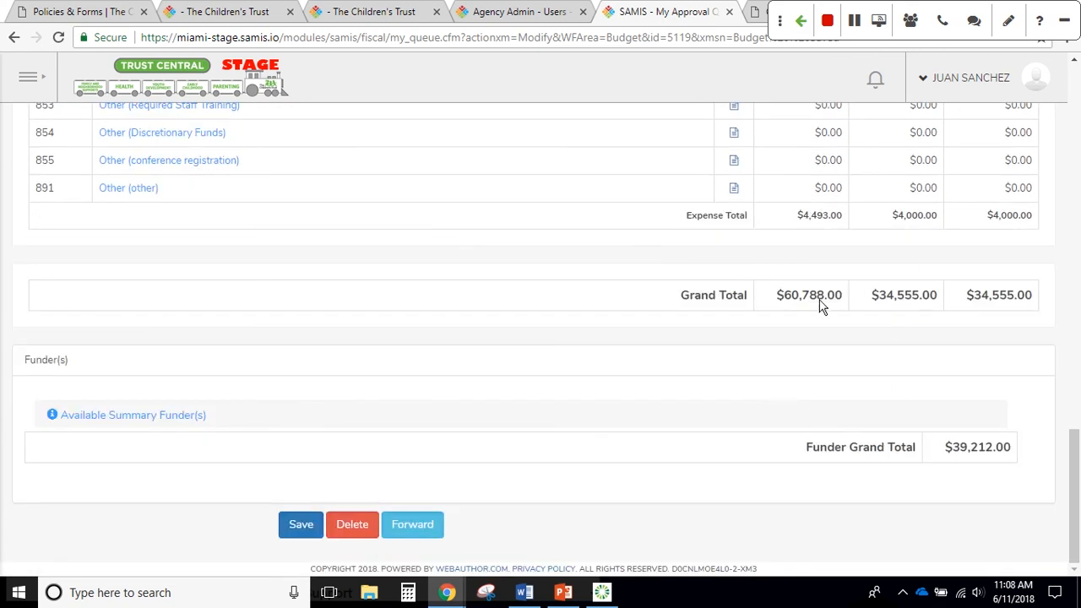
{"action": "left_click_drag", "start_coordinate": [778, 294], "coordinate": [933, 327]}
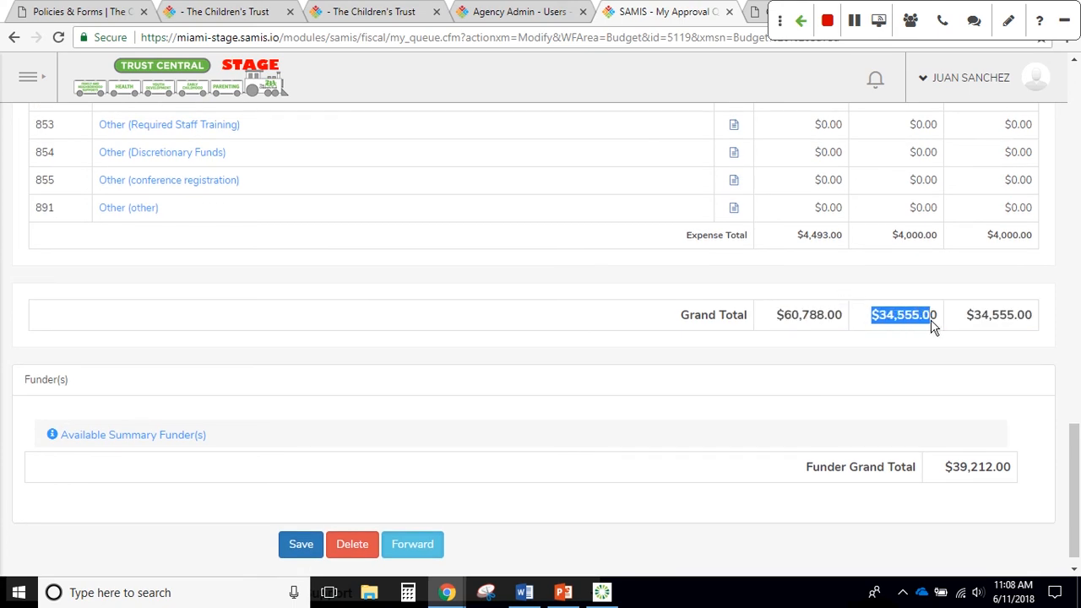
{"action": "left_click", "coordinate": [948, 476]}
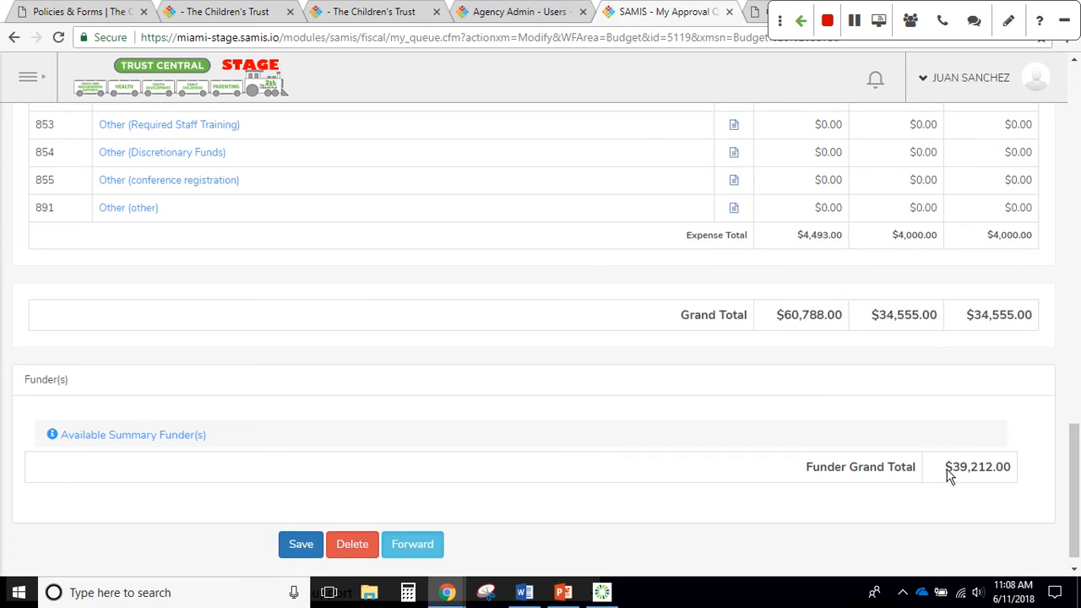
{"action": "left_click_drag", "start_coordinate": [948, 475], "coordinate": [1031, 478]}
{"action": "scroll", "coordinate": [607, 422], "scroll_direction": "down", "scroll_amount": 1}
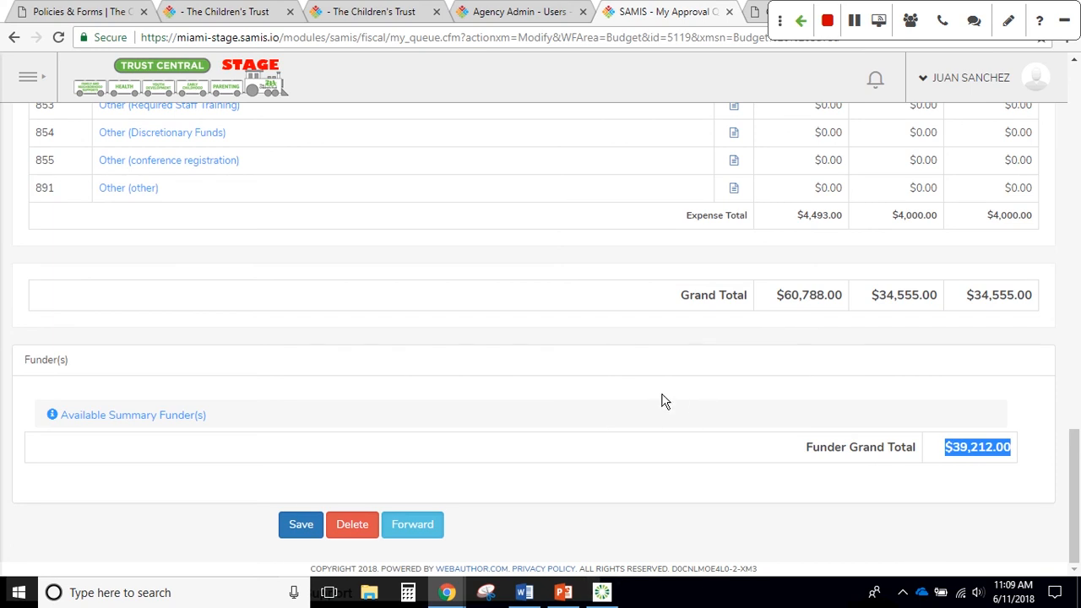
{"action": "scroll", "coordinate": [675, 394], "scroll_direction": "up", "scroll_amount": 2}
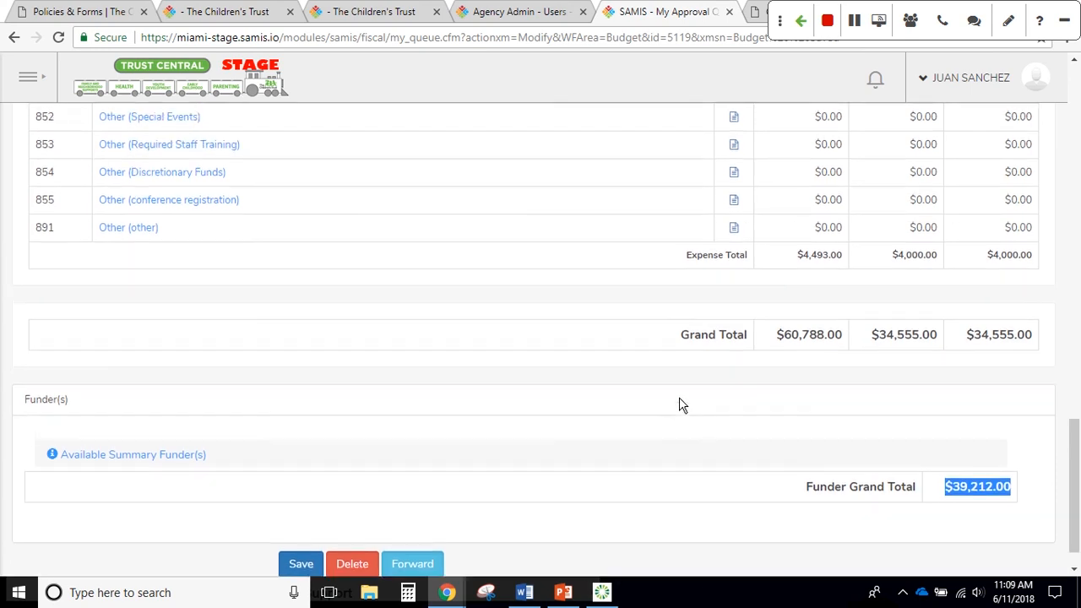
{"action": "scroll", "coordinate": [682, 404], "scroll_direction": "up", "scroll_amount": 3}
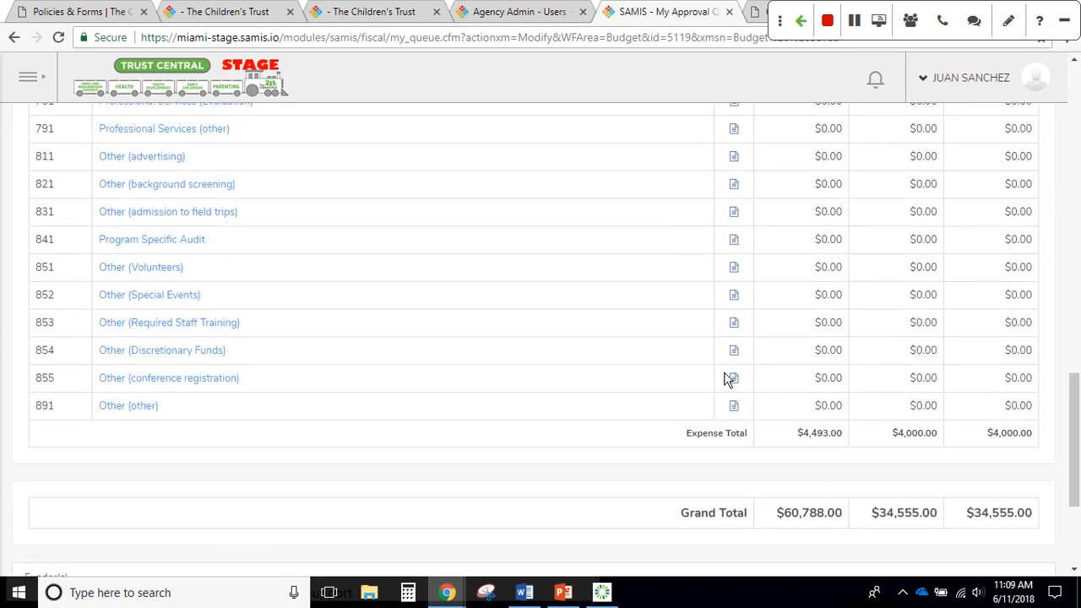
{"action": "scroll", "coordinate": [729, 377], "scroll_direction": "up", "scroll_amount": 1}
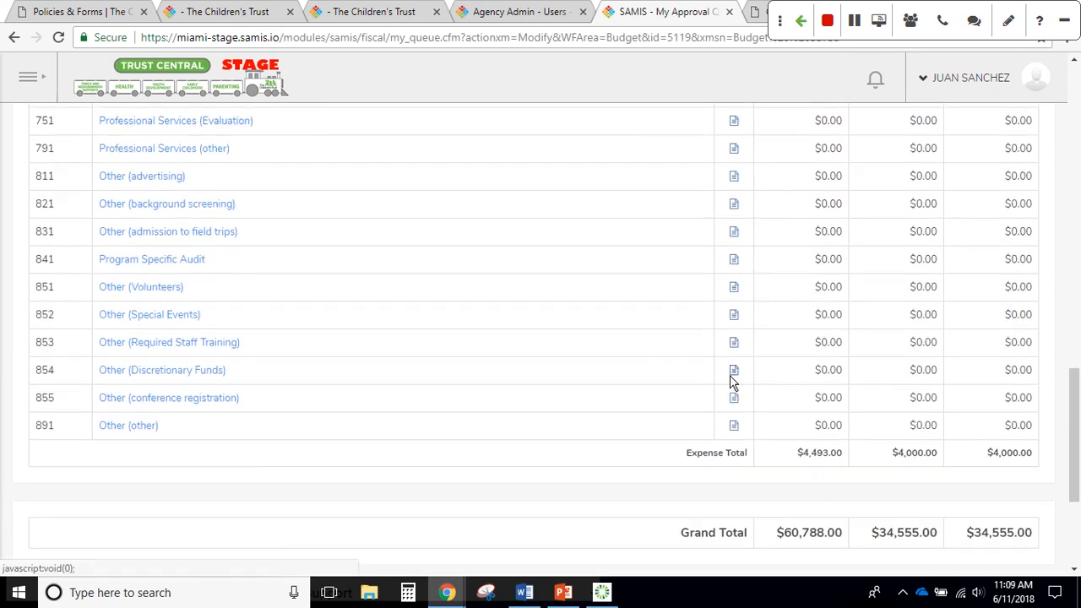
{"action": "scroll", "coordinate": [728, 382], "scroll_direction": "up", "scroll_amount": 5}
{"action": "scroll", "coordinate": [736, 382], "scroll_direction": "up", "scroll_amount": 10}
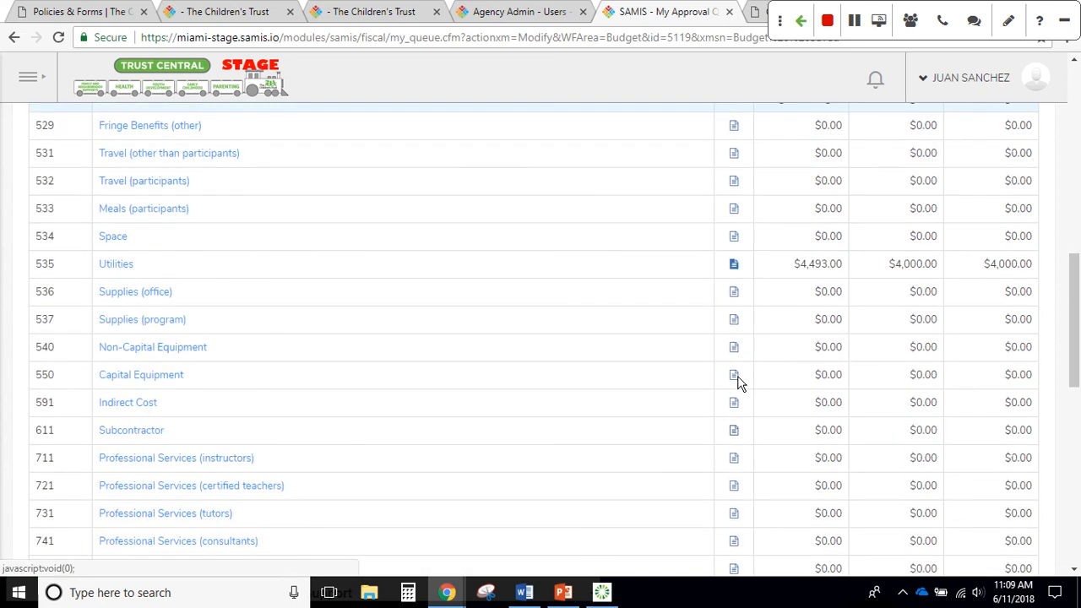
{"action": "scroll", "coordinate": [735, 369], "scroll_direction": "up", "scroll_amount": 5}
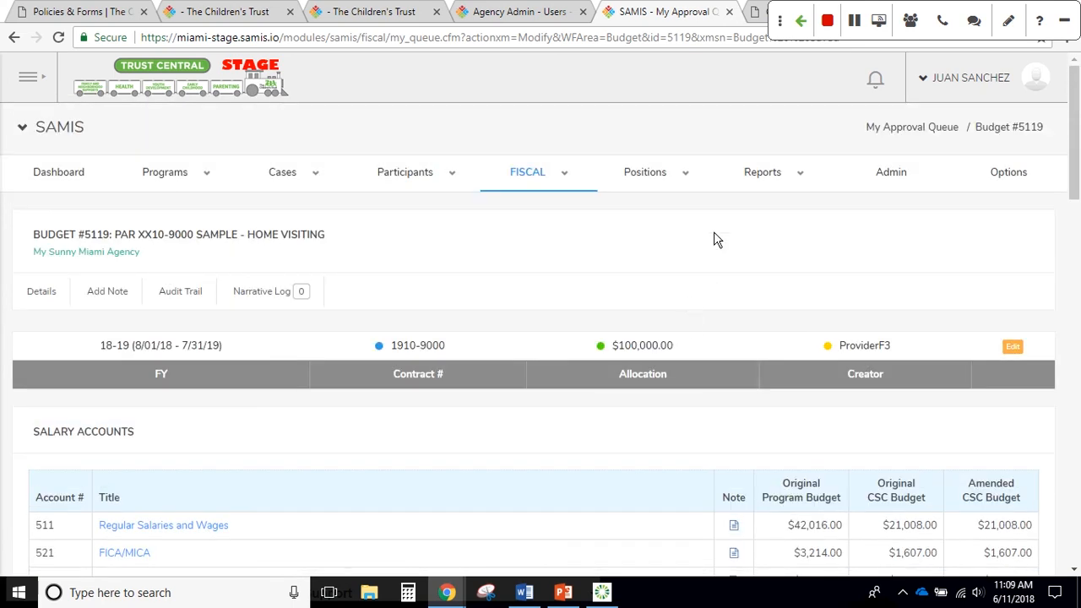
Expand the Budget report links under Reports in the navigation bar
{"action": "mouse_move", "coordinate": [789, 176]}
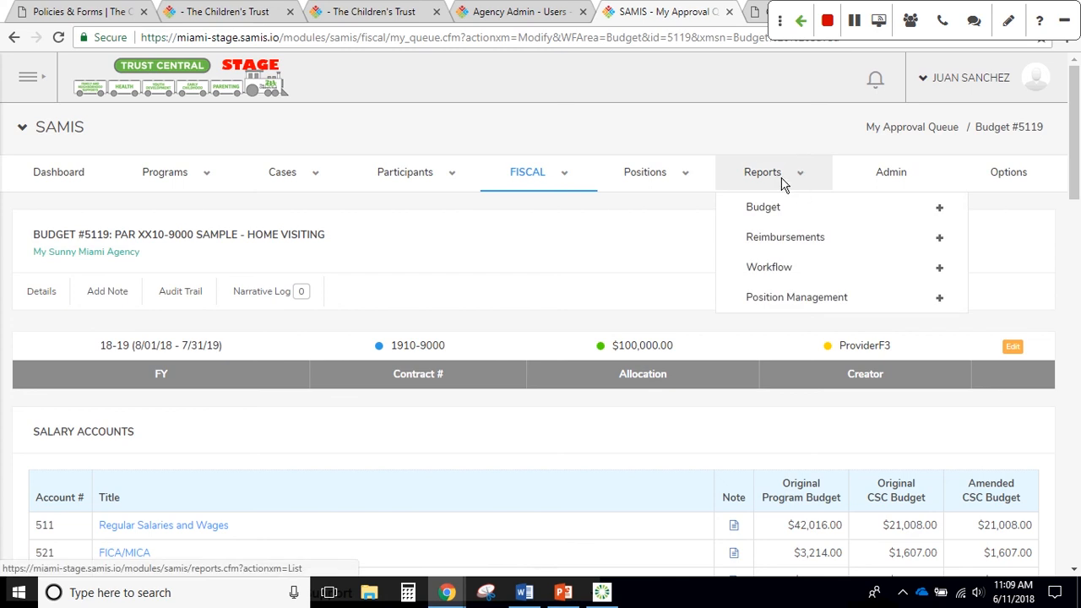
{"action": "left_click", "coordinate": [794, 209]}
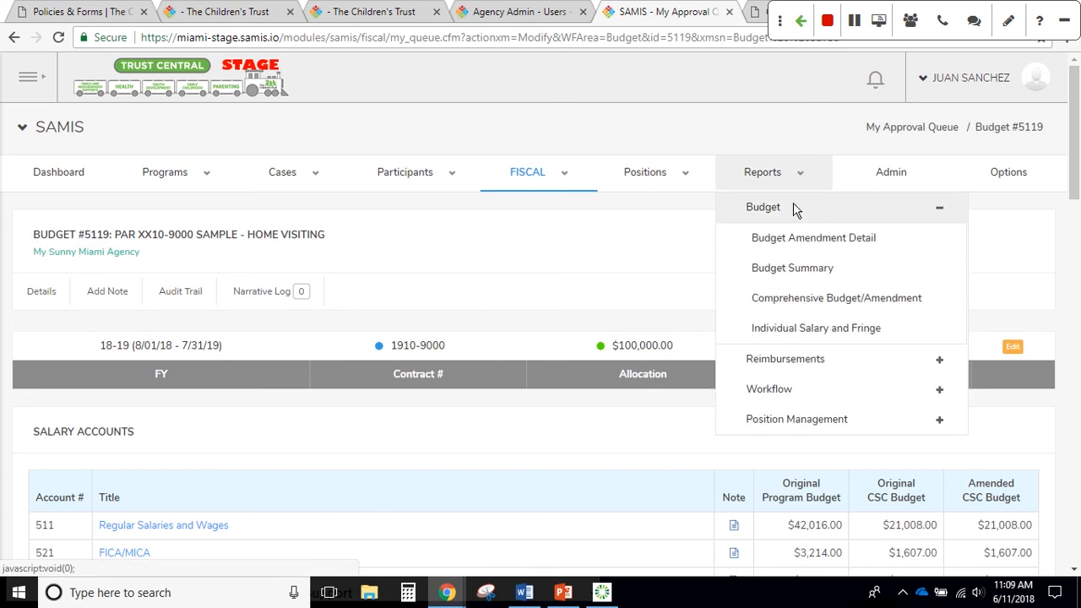
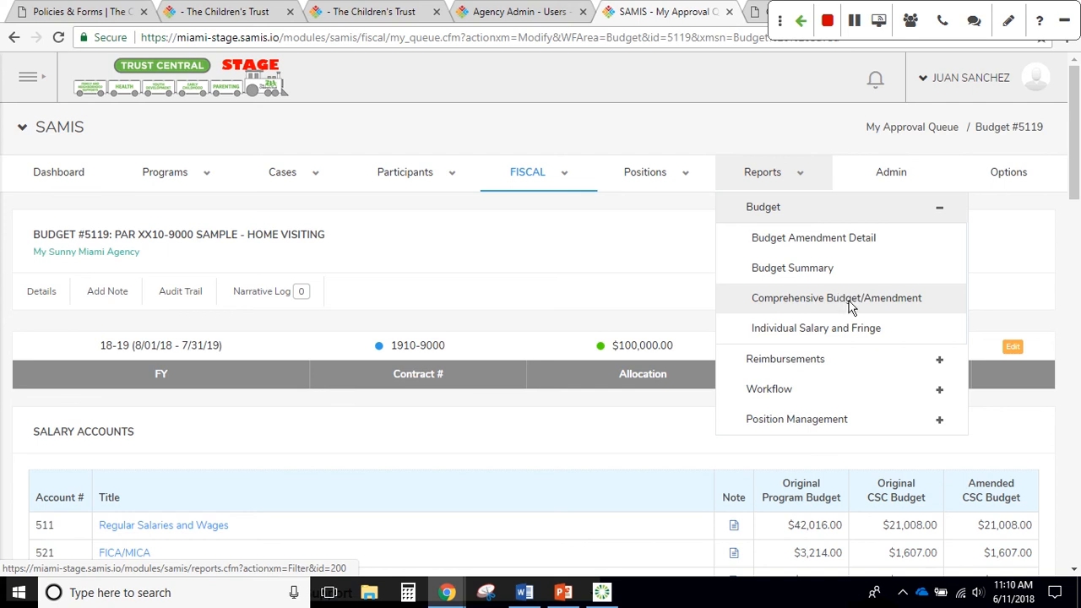
Collapse and re-expand the Budget reports list, then open the Budget Summary report
{"action": "left_click", "coordinate": [799, 211]}
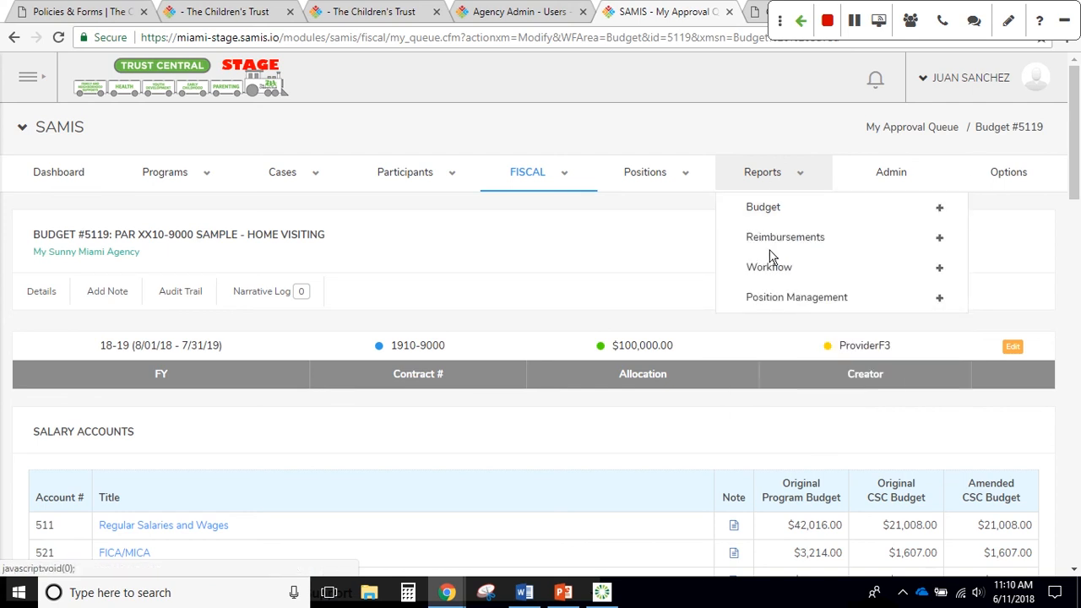
{"action": "left_click", "coordinate": [766, 219]}
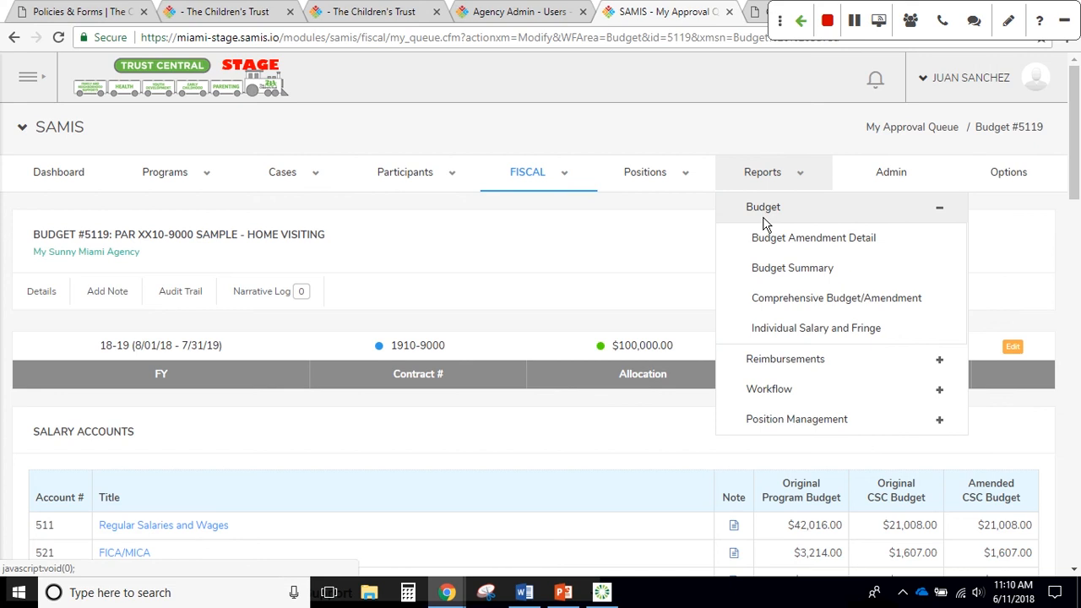
{"action": "left_click", "coordinate": [772, 272]}
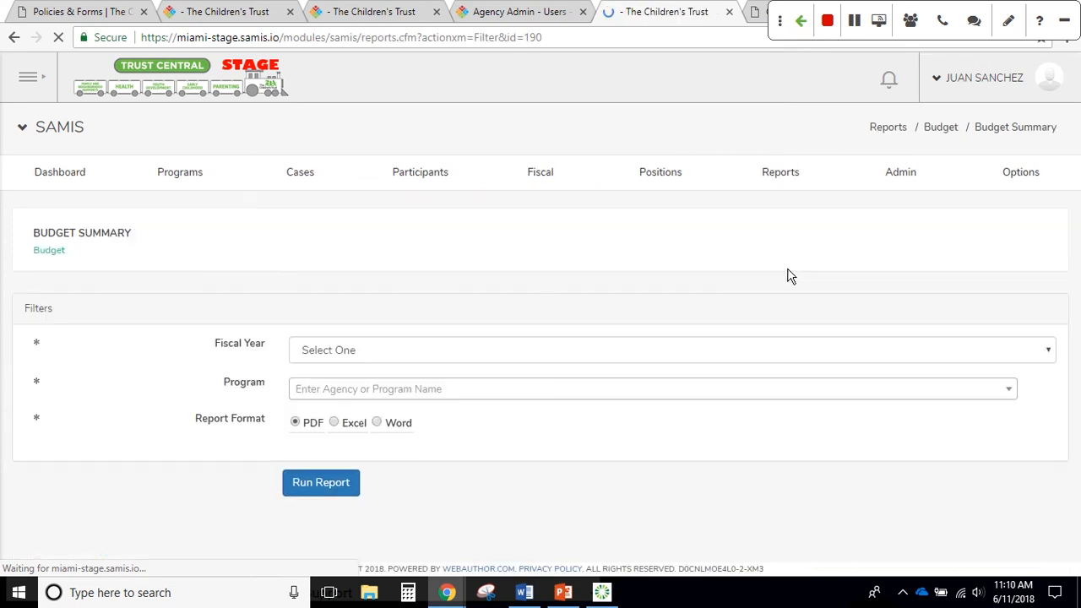
Set the filters to Fiscal Year 18-19 (8/01/18 - 7/31/19) and program Home Visiting (678)
{"action": "left_click", "coordinate": [467, 365]}
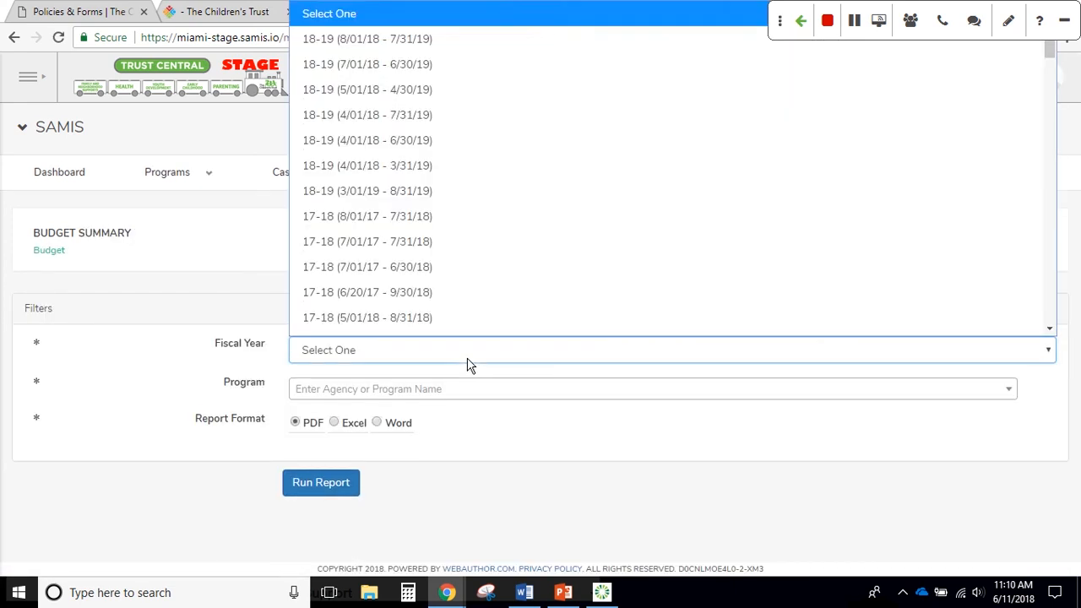
{"action": "left_click", "coordinate": [398, 21]}
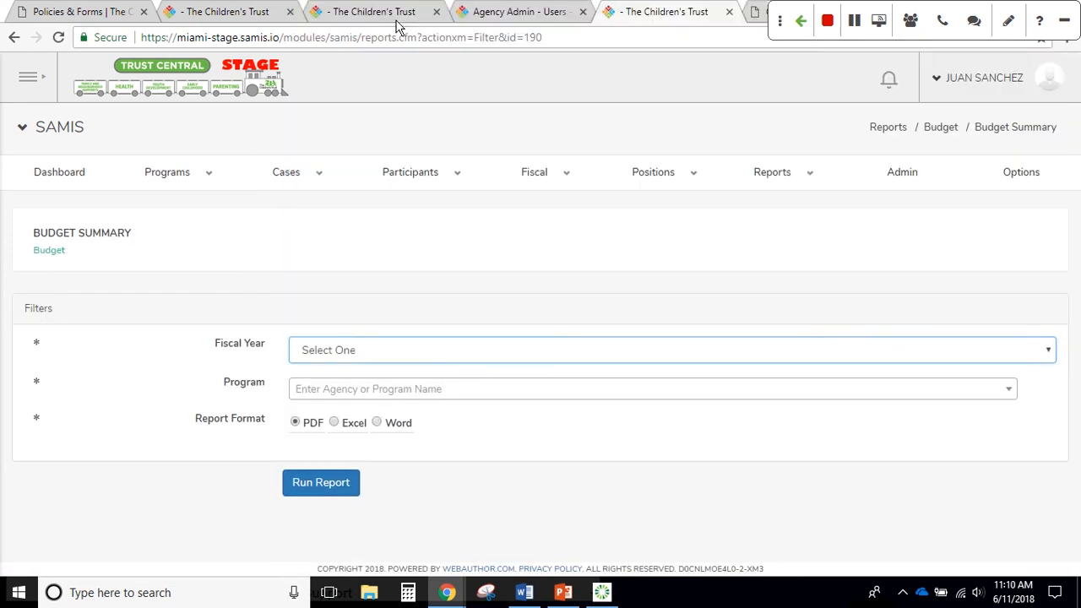
{"action": "left_click", "coordinate": [421, 393]}
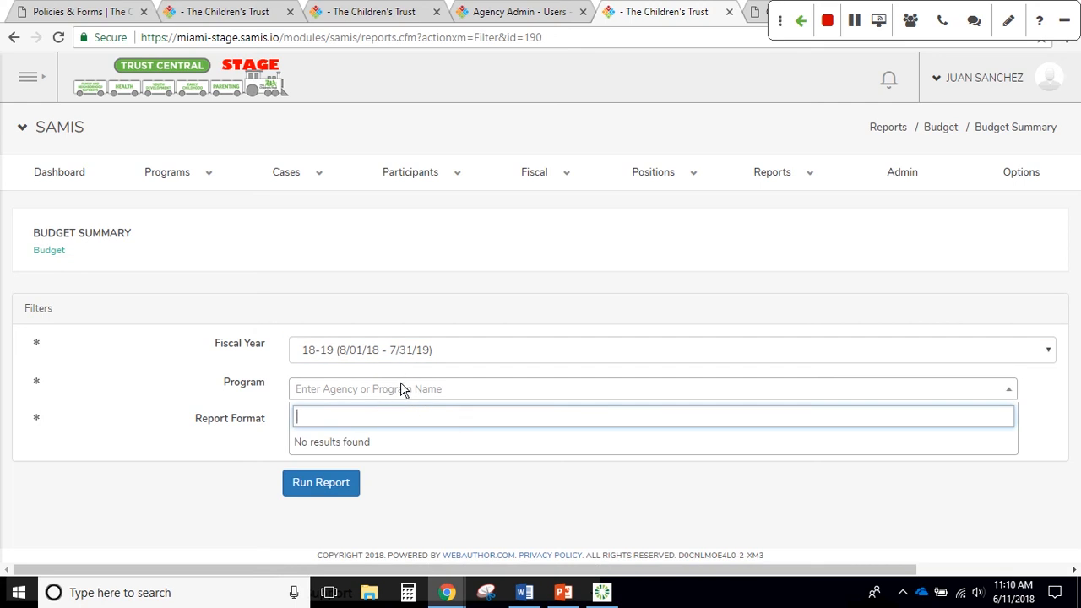
{"action": "left_click", "coordinate": [402, 386]}
{"action": "left_click", "coordinate": [404, 390]}
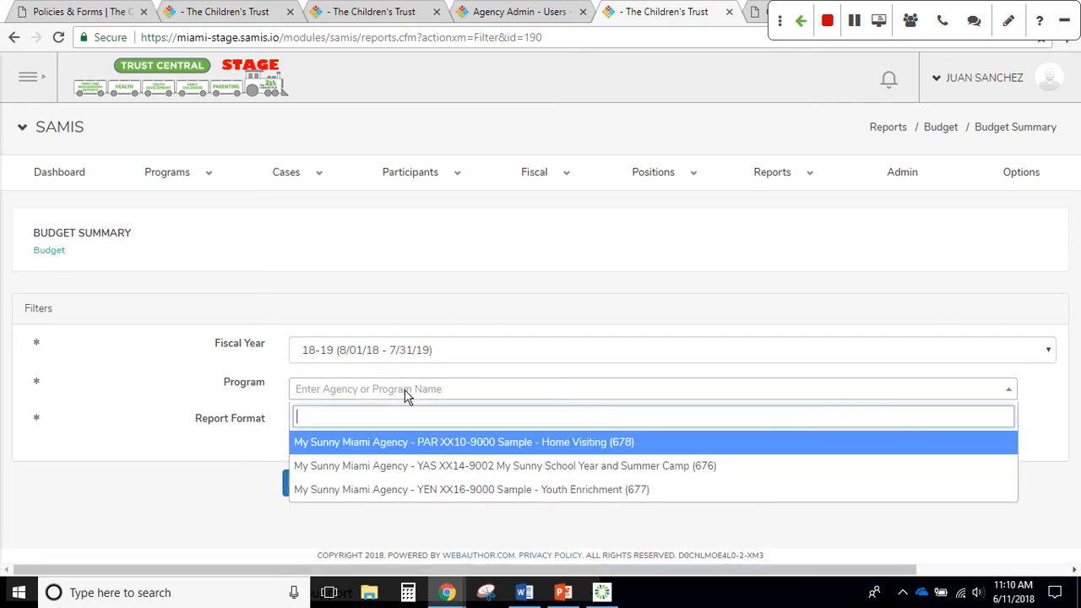
{"action": "left_click", "coordinate": [414, 445]}
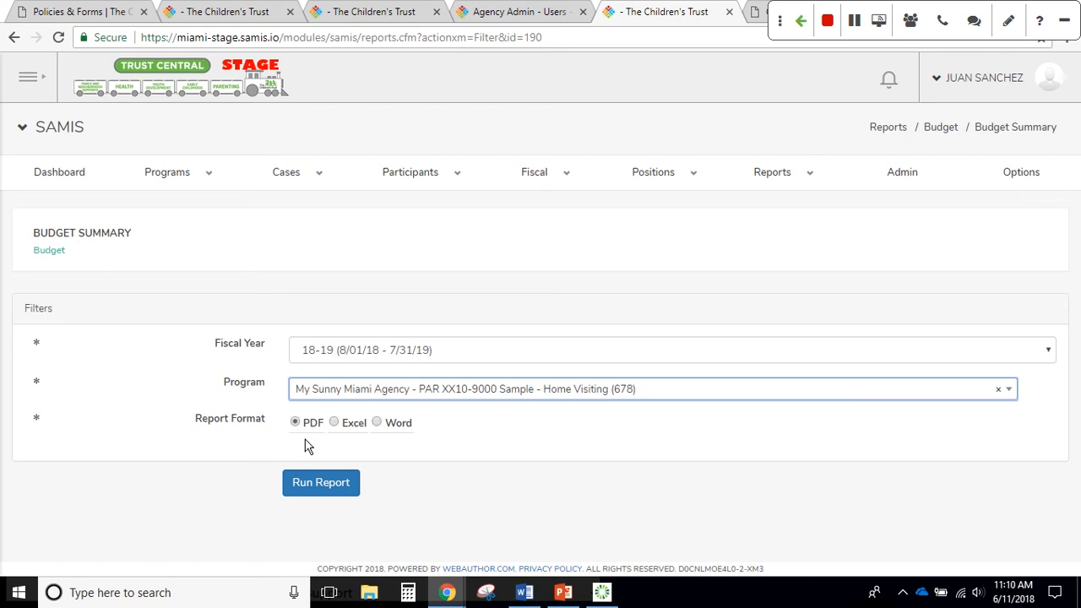
Run the Budget Summary report as a PDF and open the finished report
{"action": "left_click", "coordinate": [314, 482]}
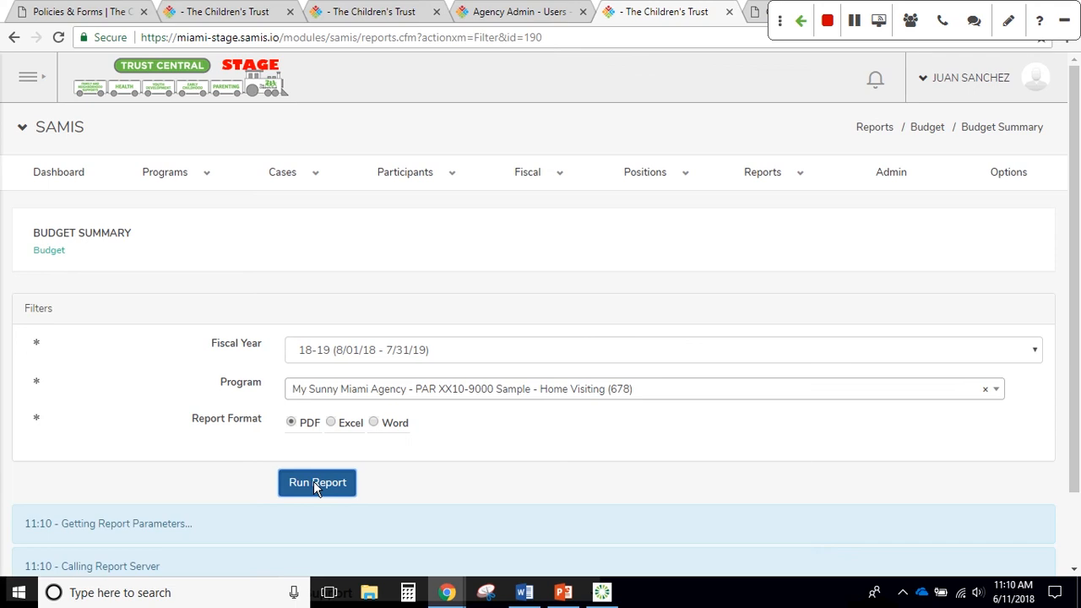
{"action": "scroll", "coordinate": [401, 473], "scroll_direction": "down", "scroll_amount": 2}
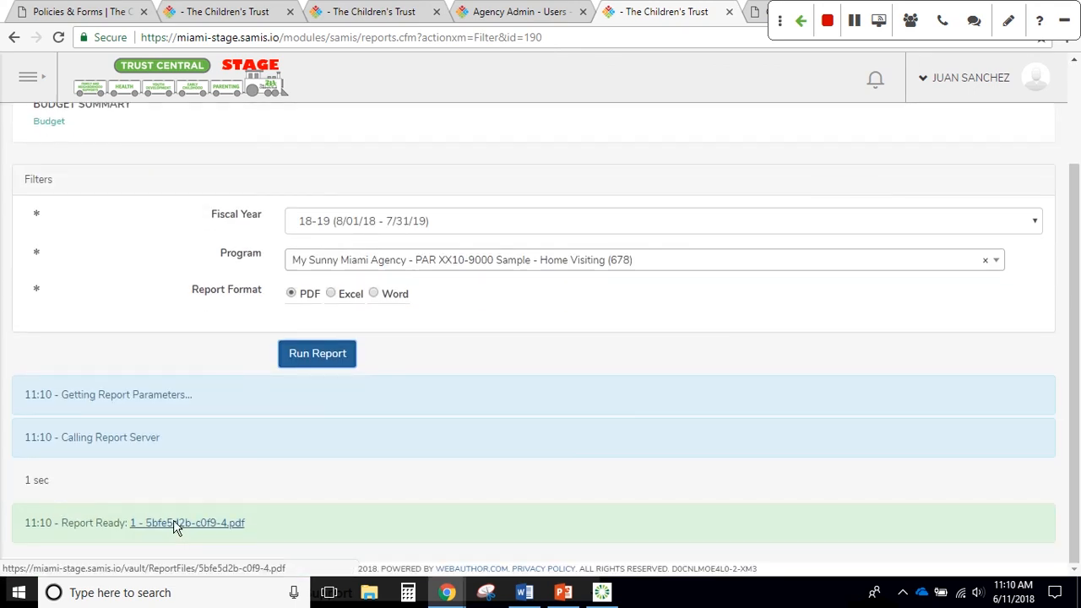
{"action": "left_click", "coordinate": [174, 523]}
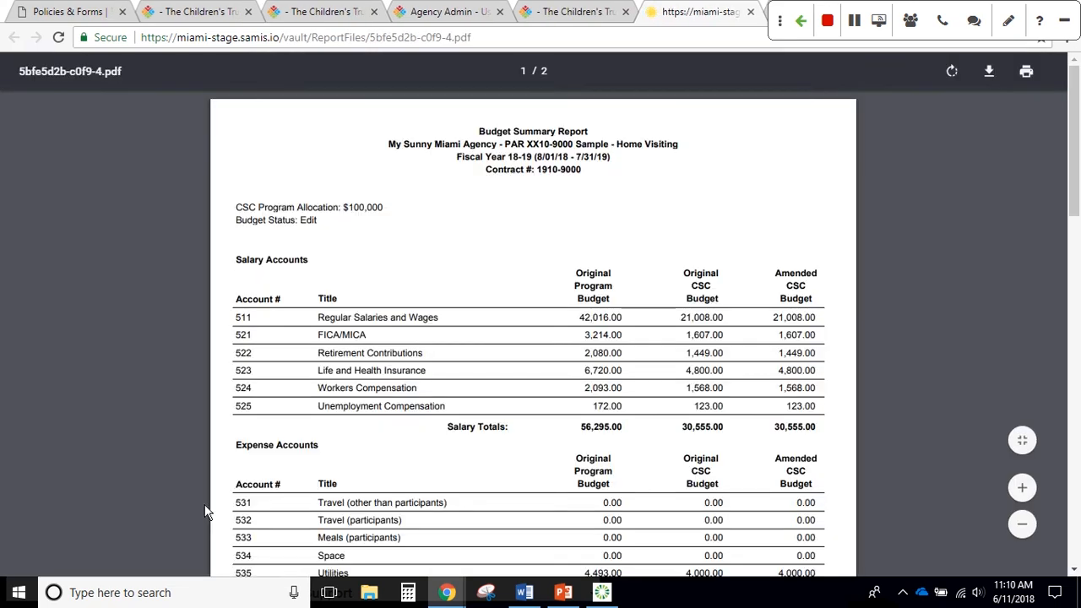
Scroll the PDF down to the 39,212.00 Program Funders totals, then return to the SAMIS tab
{"action": "scroll", "coordinate": [523, 293], "scroll_direction": "down", "scroll_amount": 1}
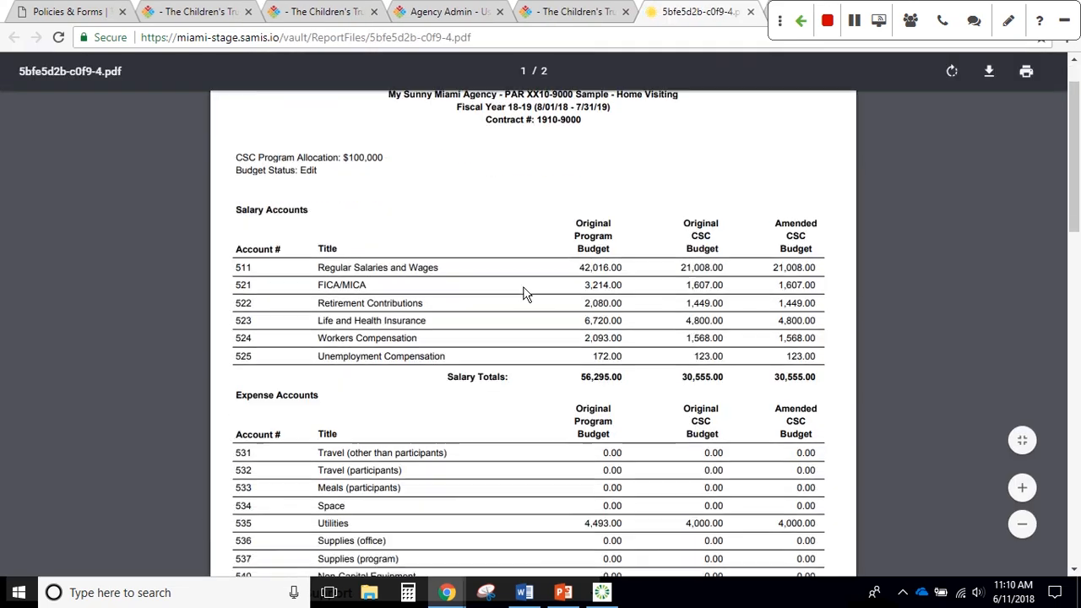
{"action": "scroll", "coordinate": [524, 293], "scroll_direction": "down", "scroll_amount": 1}
{"action": "scroll", "coordinate": [527, 326], "scroll_direction": "up", "scroll_amount": 2}
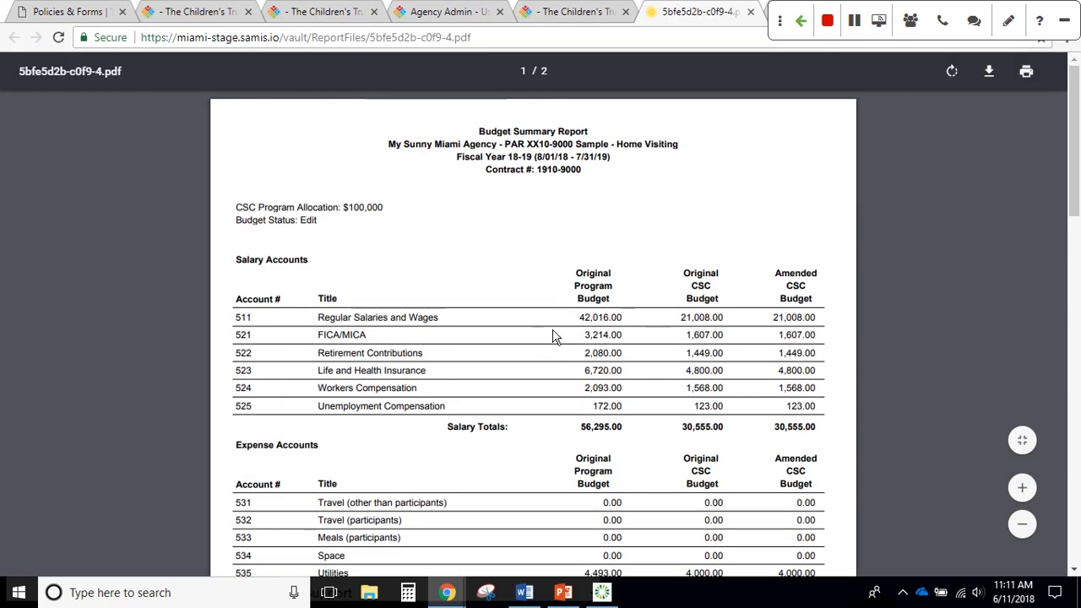
{"action": "scroll", "coordinate": [553, 336], "scroll_direction": "down", "scroll_amount": 2}
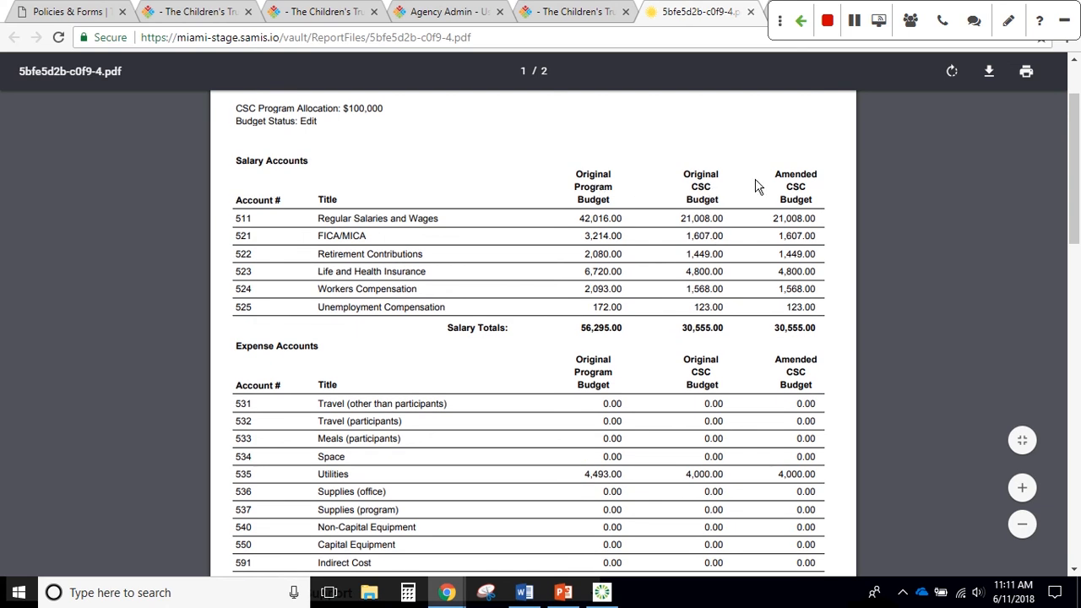
{"action": "scroll", "coordinate": [771, 206], "scroll_direction": "down", "scroll_amount": 1}
{"action": "scroll", "coordinate": [771, 205], "scroll_direction": "down", "scroll_amount": 3}
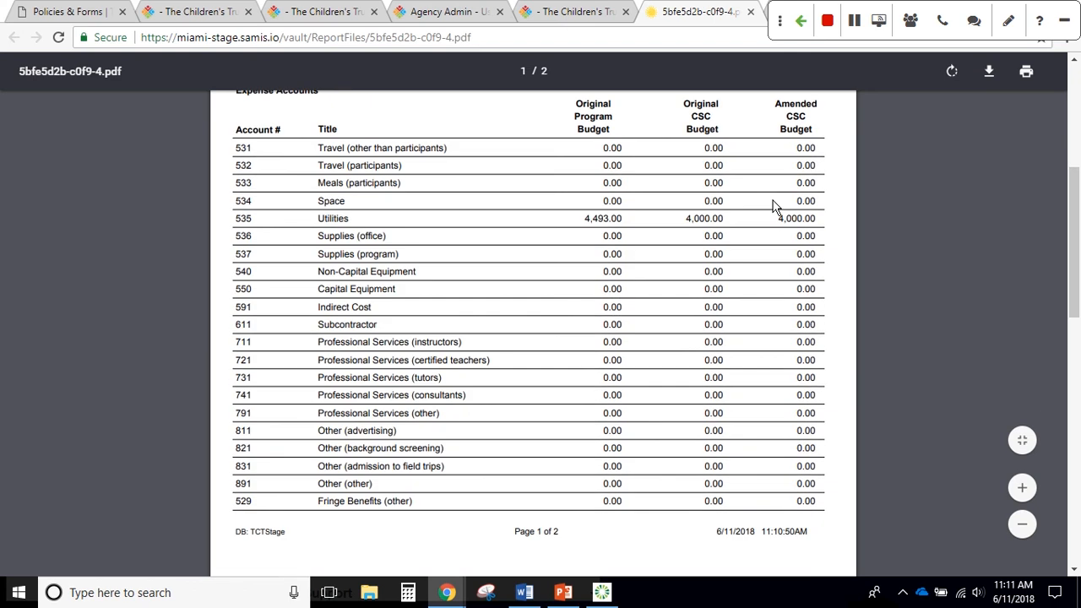
{"action": "scroll", "coordinate": [321, 177], "scroll_direction": "up", "scroll_amount": 4}
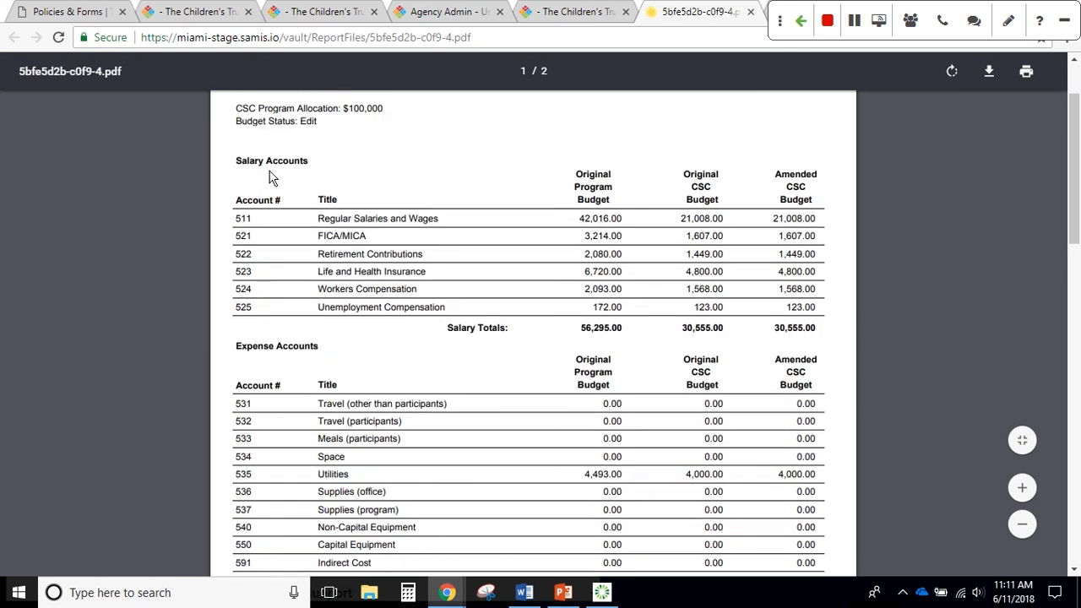
{"action": "scroll", "coordinate": [291, 361], "scroll_direction": "down", "scroll_amount": 1}
{"action": "scroll", "coordinate": [291, 361], "scroll_direction": "down", "scroll_amount": 5}
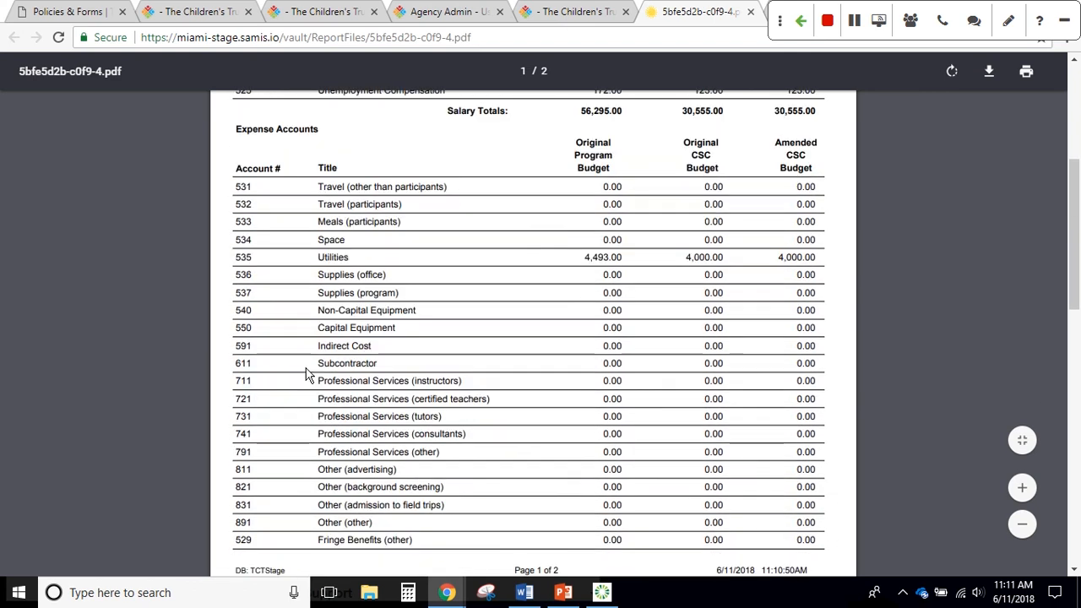
{"action": "scroll", "coordinate": [349, 439], "scroll_direction": "down", "scroll_amount": 2}
{"action": "scroll", "coordinate": [351, 437], "scroll_direction": "down", "scroll_amount": 3}
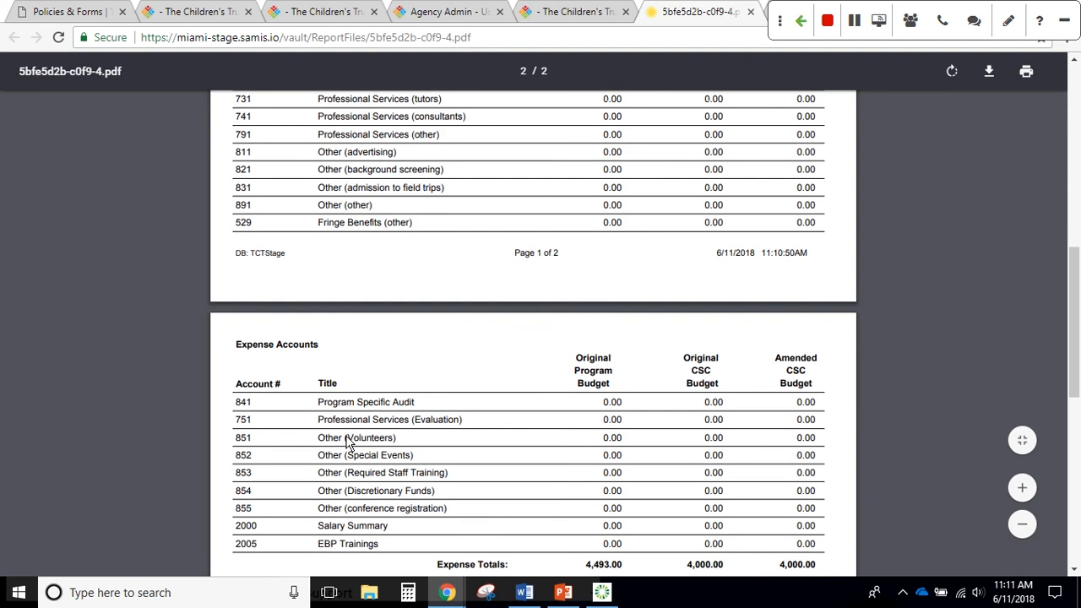
{"action": "scroll", "coordinate": [275, 470], "scroll_direction": "down", "scroll_amount": 2}
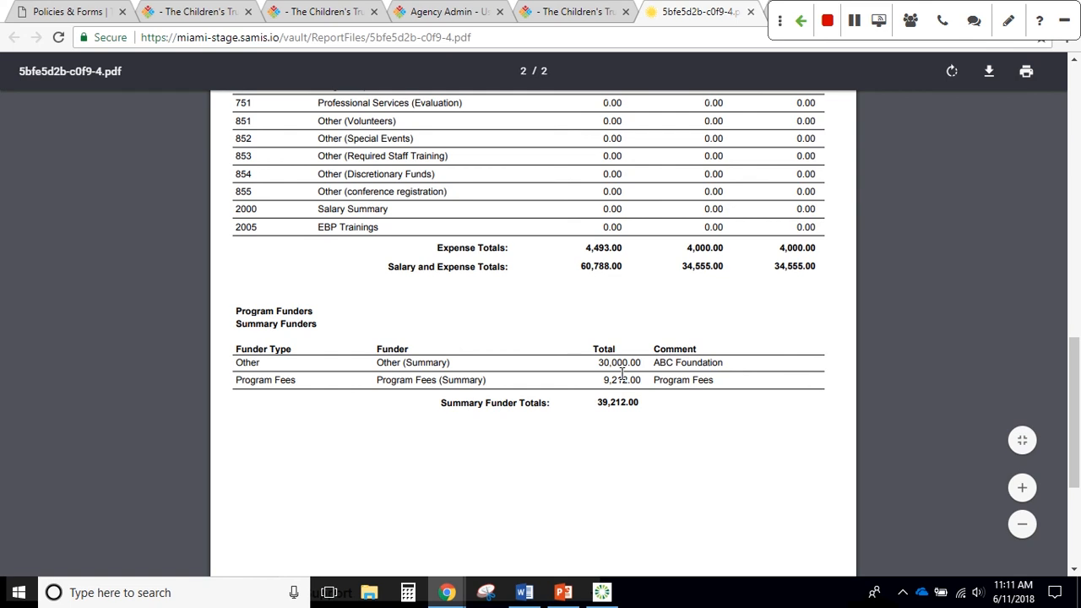
{"action": "scroll", "coordinate": [469, 380], "scroll_direction": "up", "scroll_amount": 5}
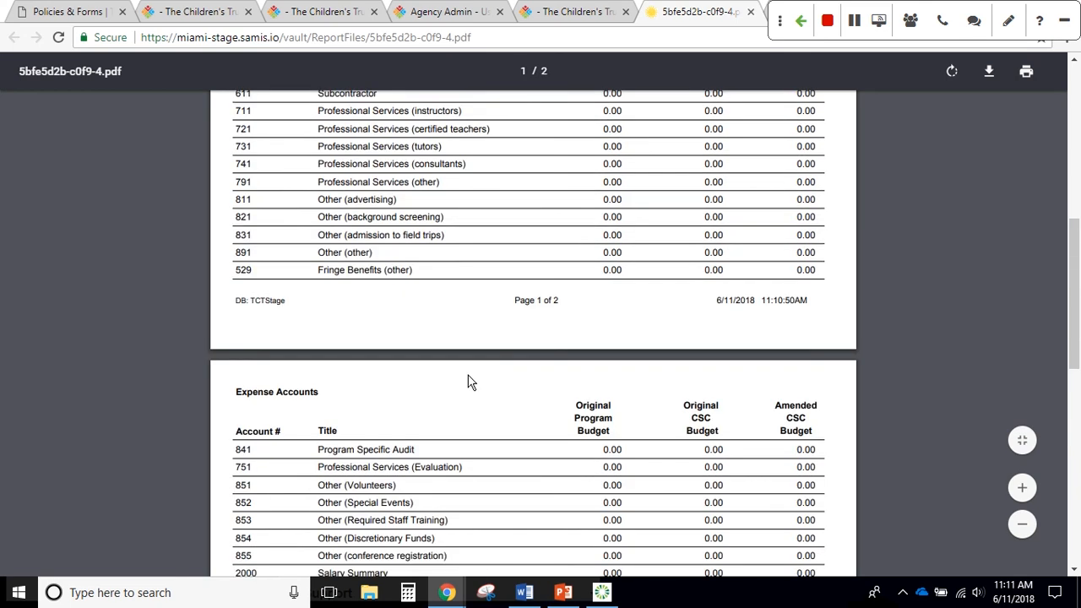
{"action": "scroll", "coordinate": [469, 380], "scroll_direction": "up", "scroll_amount": 12}
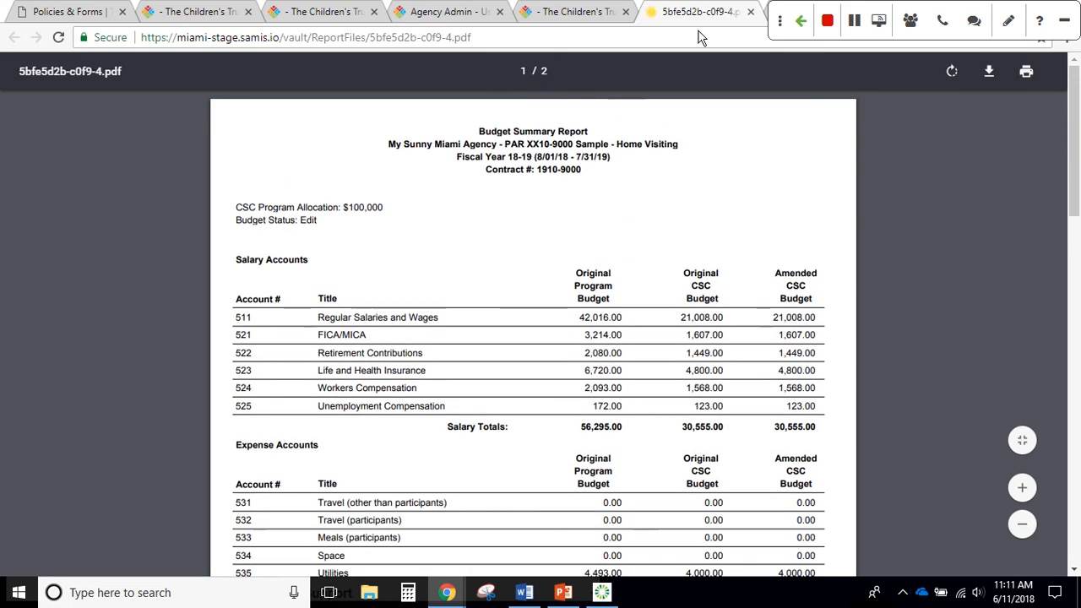
{"action": "left_click", "coordinate": [582, 14]}
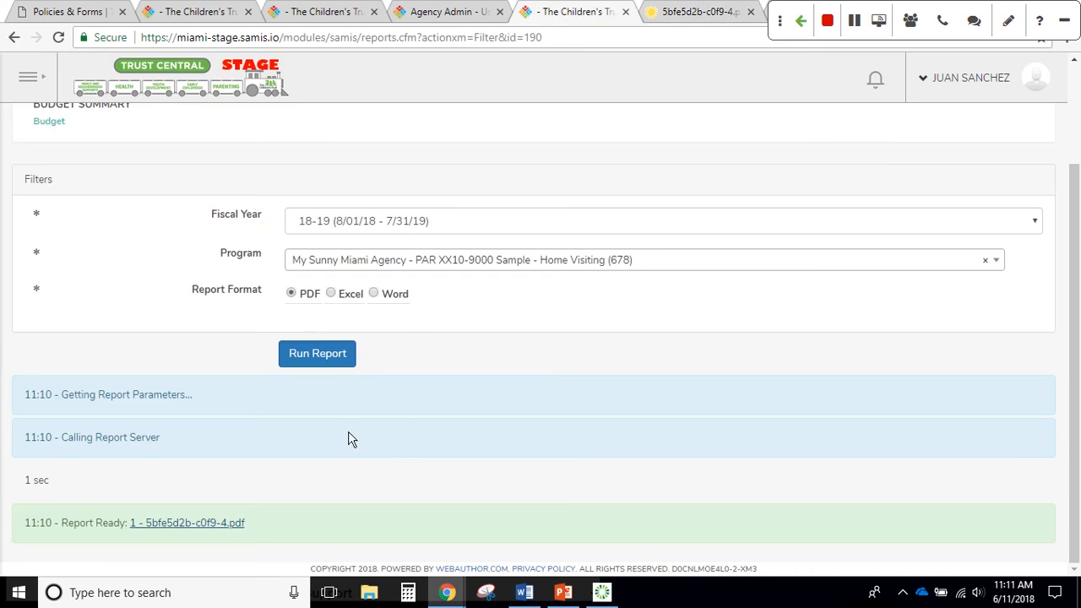
Open Budget #5119 (Home Visiting) from My Approval Queue and review its Expense Accounts
{"action": "scroll", "coordinate": [571, 377], "scroll_direction": "up", "scroll_amount": 2}
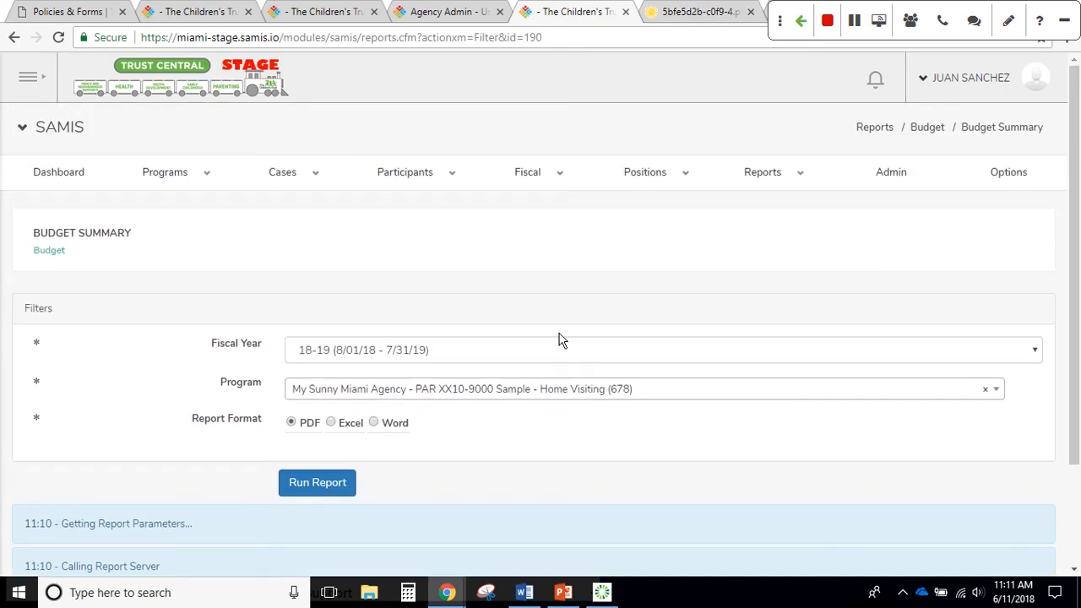
{"action": "mouse_move", "coordinate": [516, 179]}
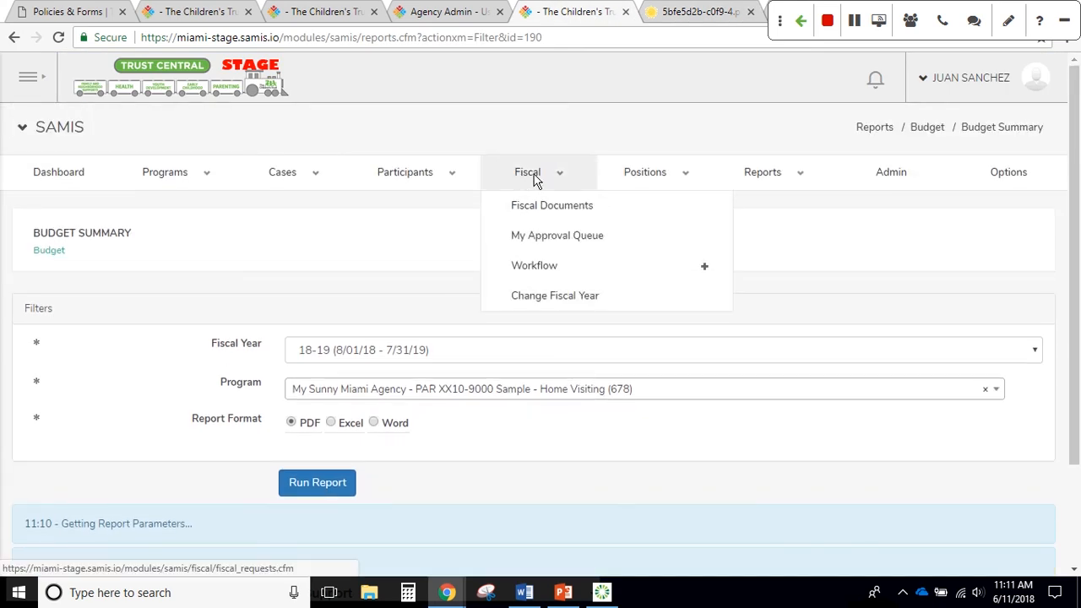
{"action": "left_click", "coordinate": [541, 240]}
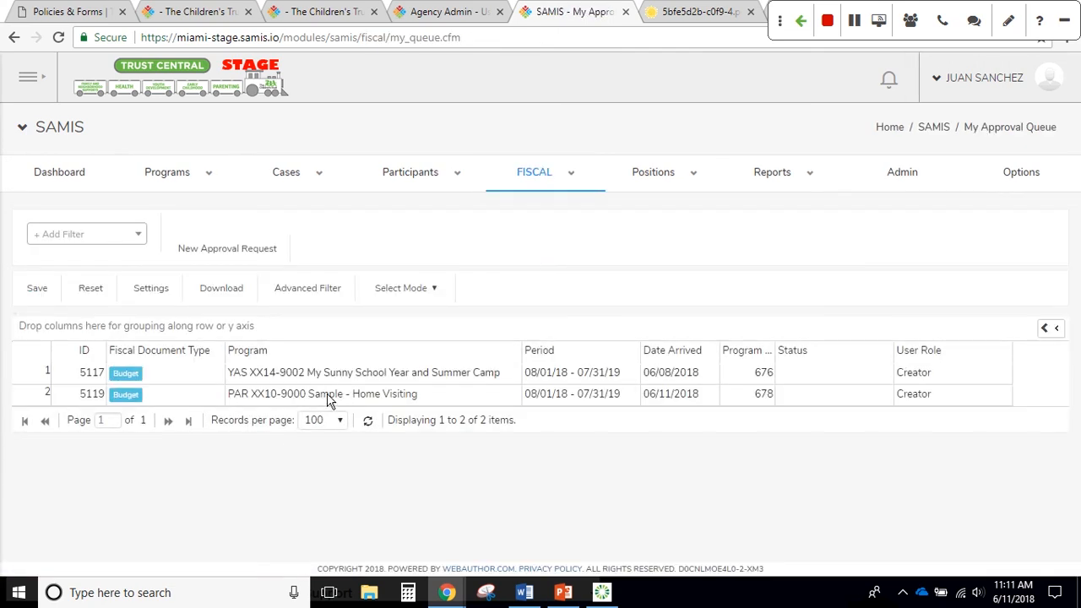
{"action": "double_click", "coordinate": [329, 397]}
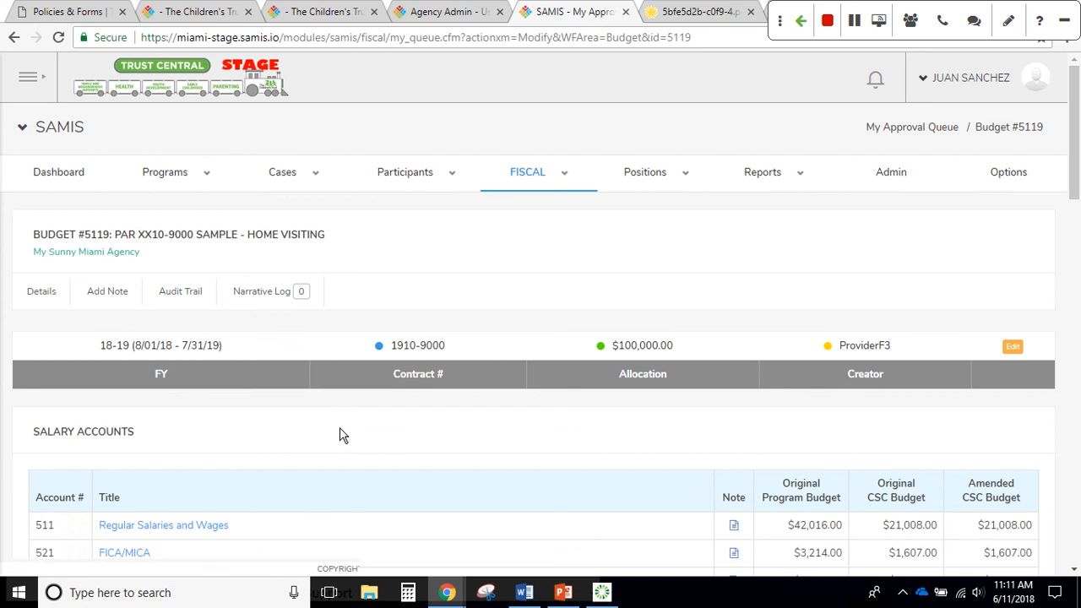
{"action": "scroll", "coordinate": [342, 435], "scroll_direction": "down", "scroll_amount": 8}
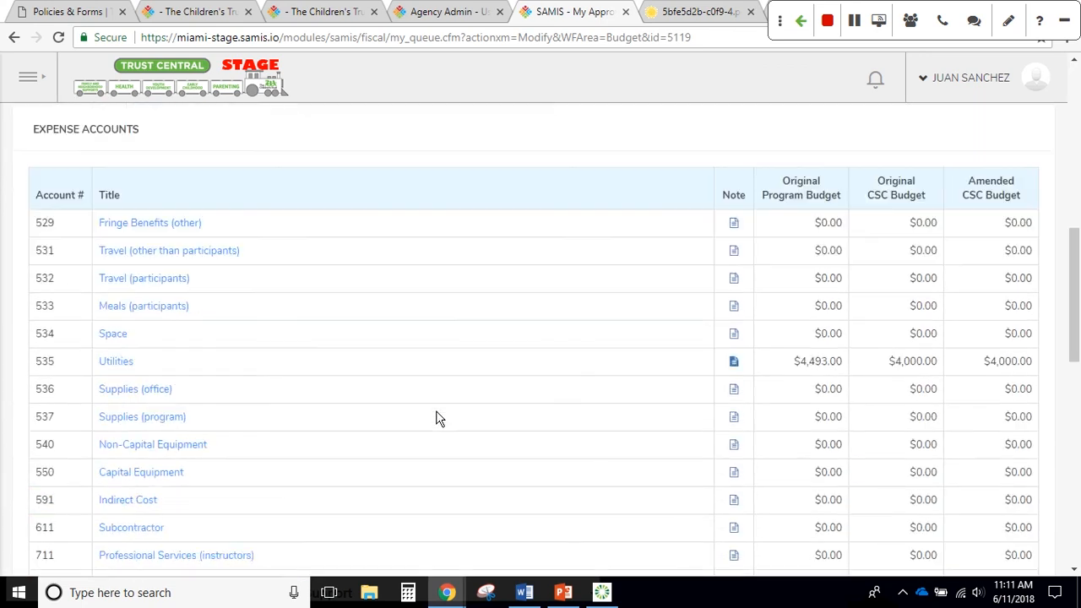
{"action": "scroll", "coordinate": [436, 418], "scroll_direction": "down", "scroll_amount": 1}
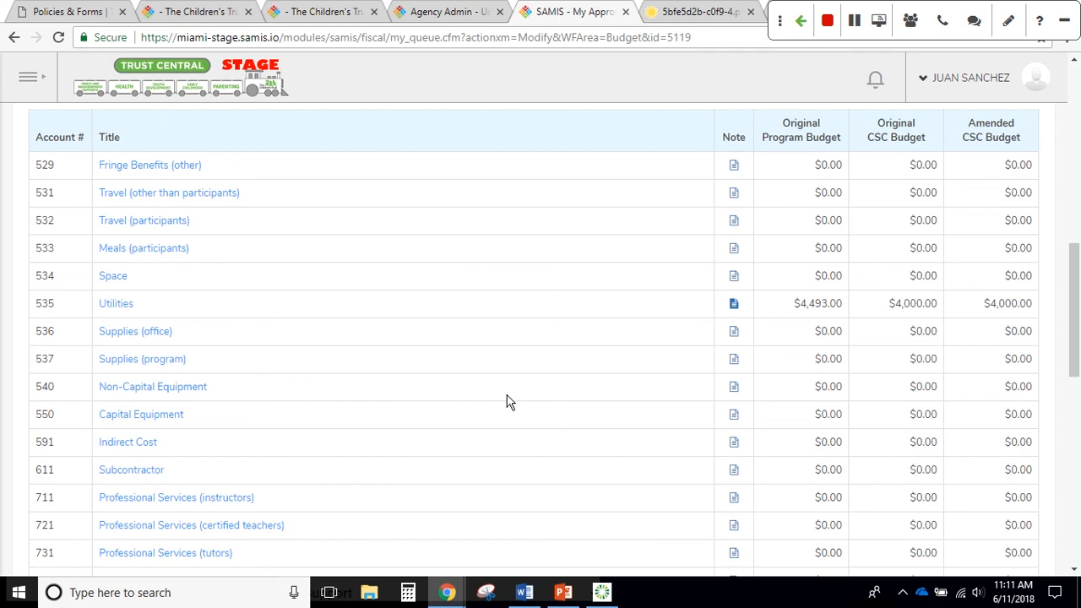
{"action": "scroll", "coordinate": [565, 408], "scroll_direction": "up", "scroll_amount": 1}
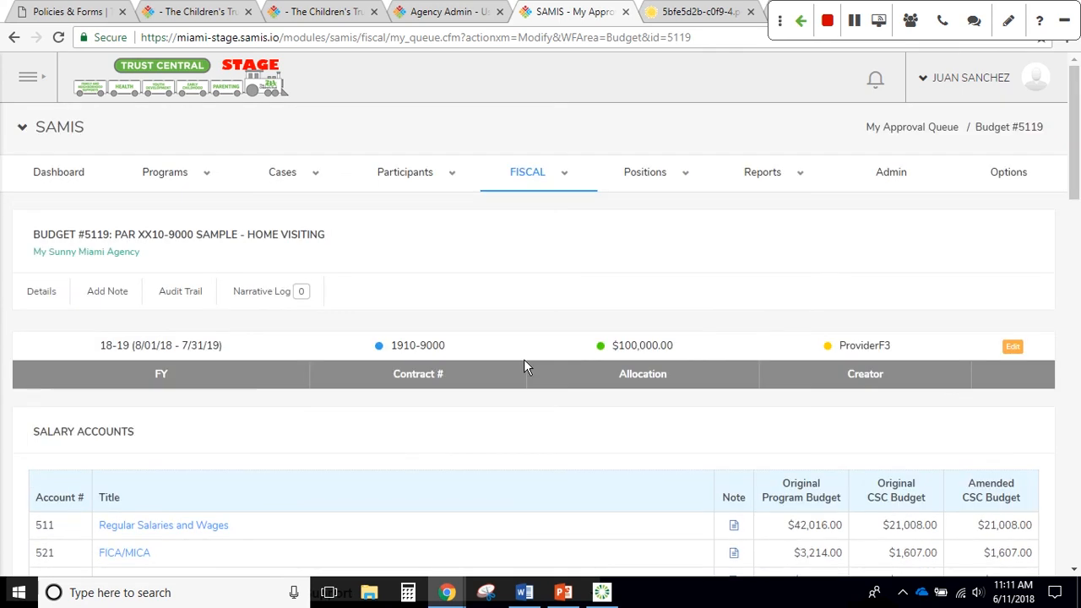
{"action": "mouse_move", "coordinate": [172, 181]}
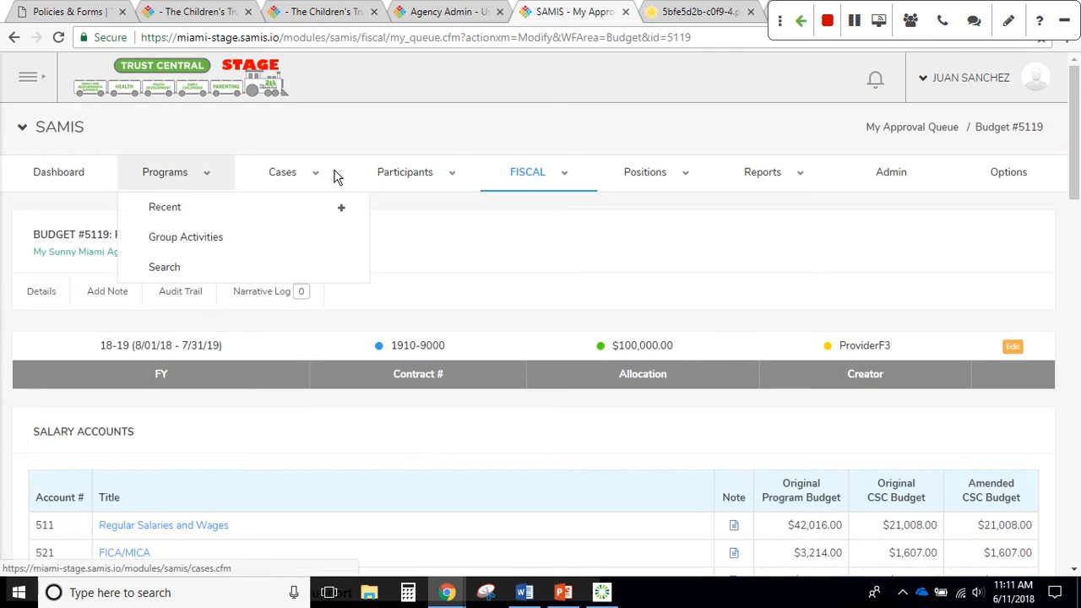
{"action": "mouse_move", "coordinate": [515, 184]}
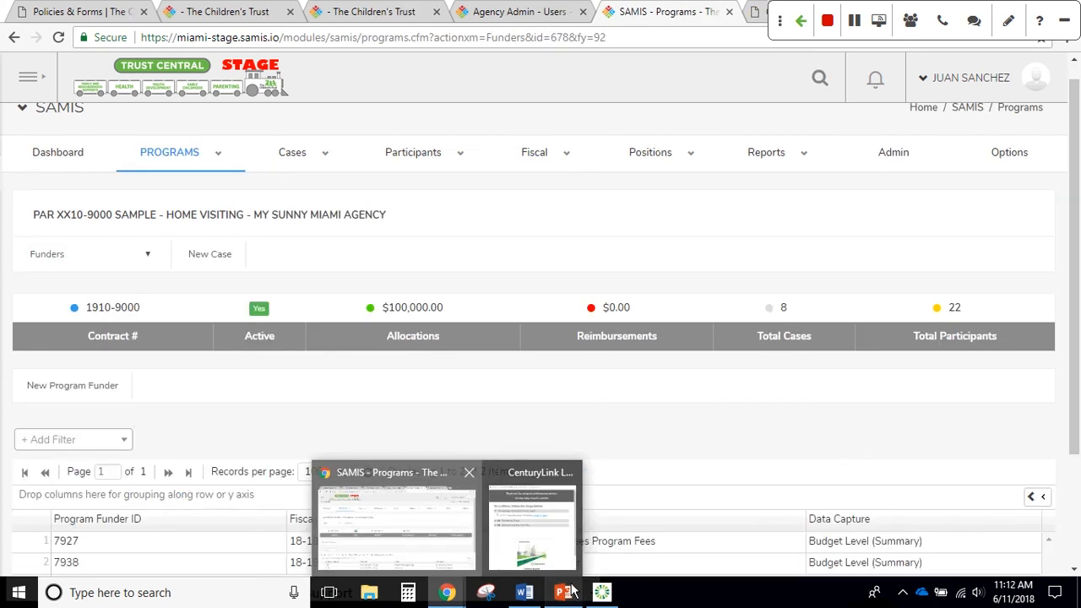
Bring the PowerPoint training deck forward and advance to slide 7, 'Questions?'
{"action": "left_click", "coordinate": [567, 591]}
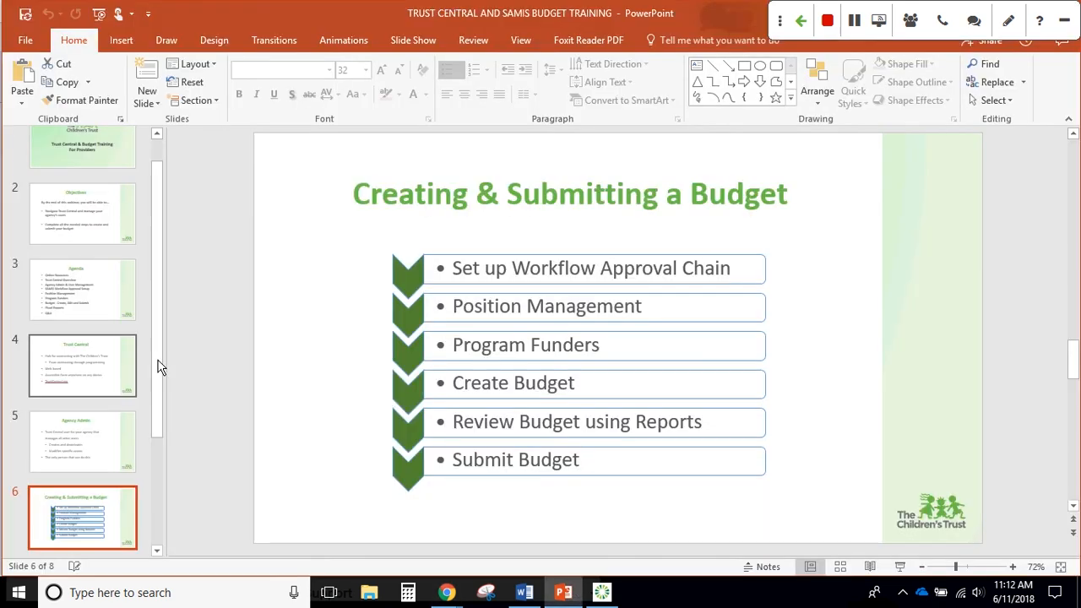
{"action": "scroll", "coordinate": [157, 363], "scroll_direction": "down", "scroll_amount": 3}
{"action": "scroll", "coordinate": [104, 353], "scroll_direction": "down", "scroll_amount": 2}
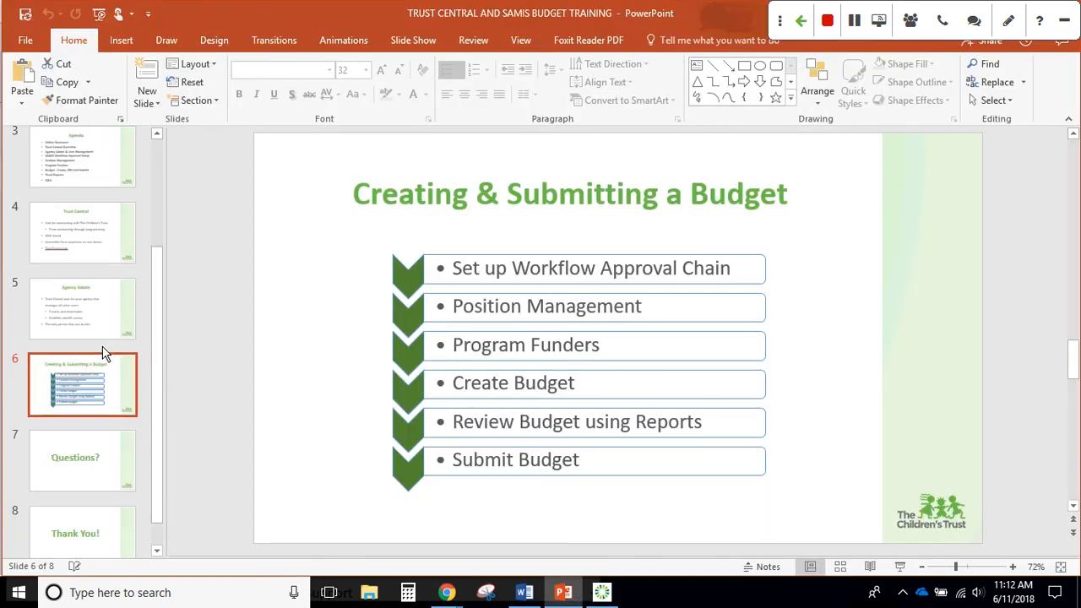
{"action": "key", "text": "Down"}
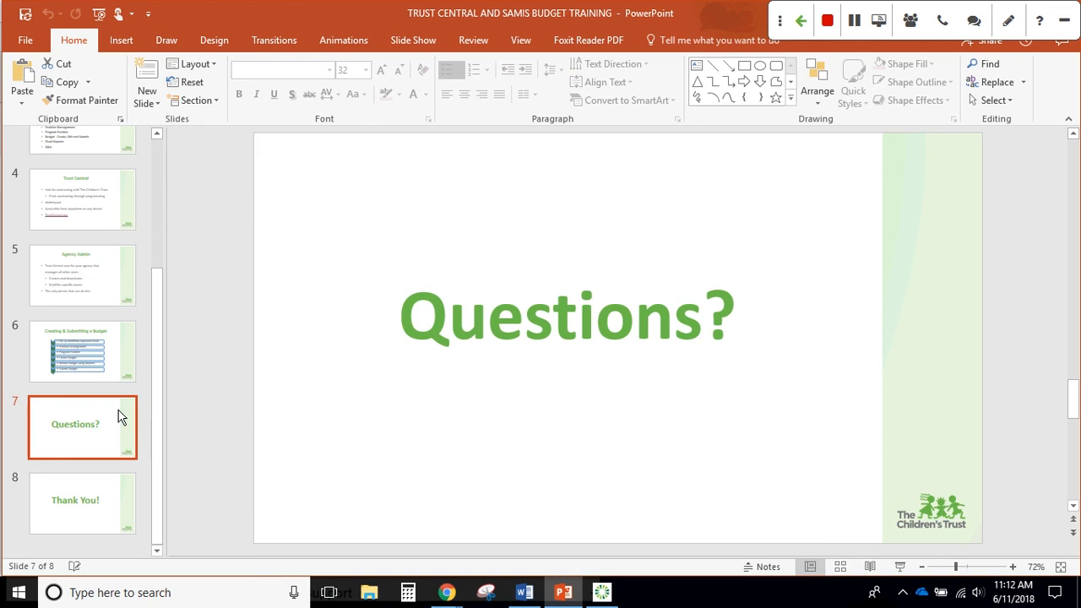